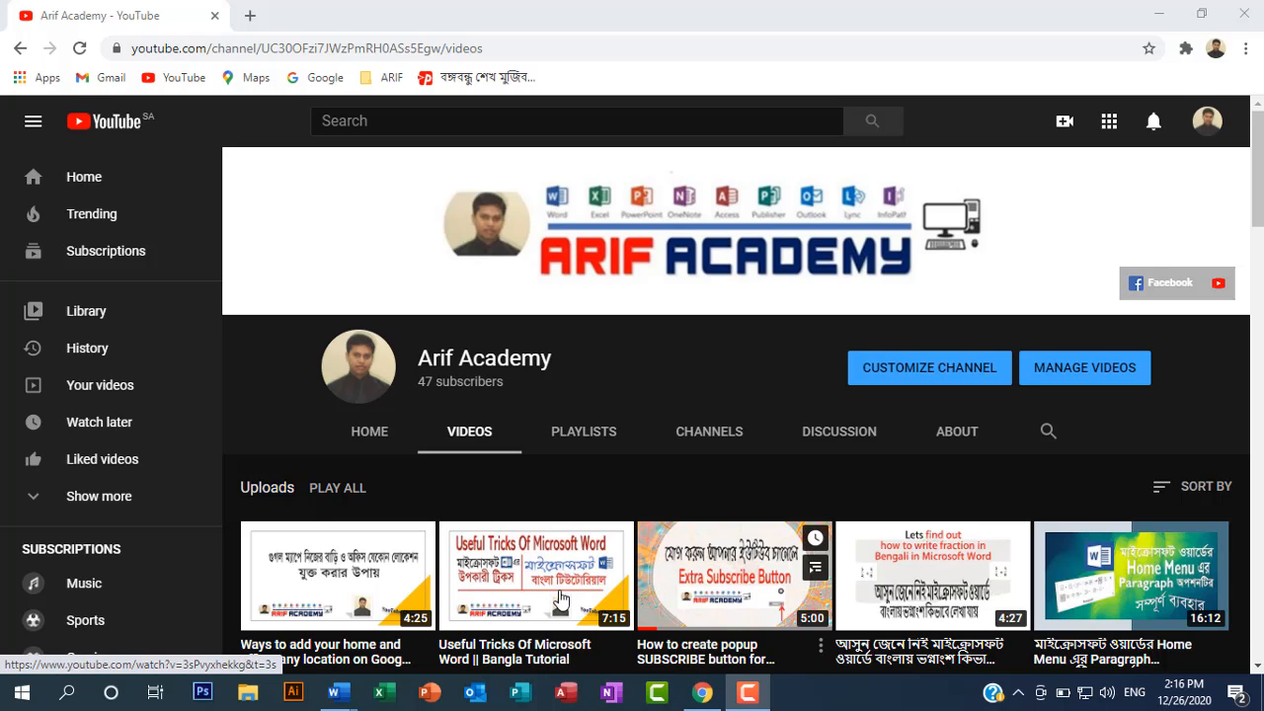
# Step: Switch to the blank Document1 in Word and look over its empty page
pyautogui.moveTo(338, 692)
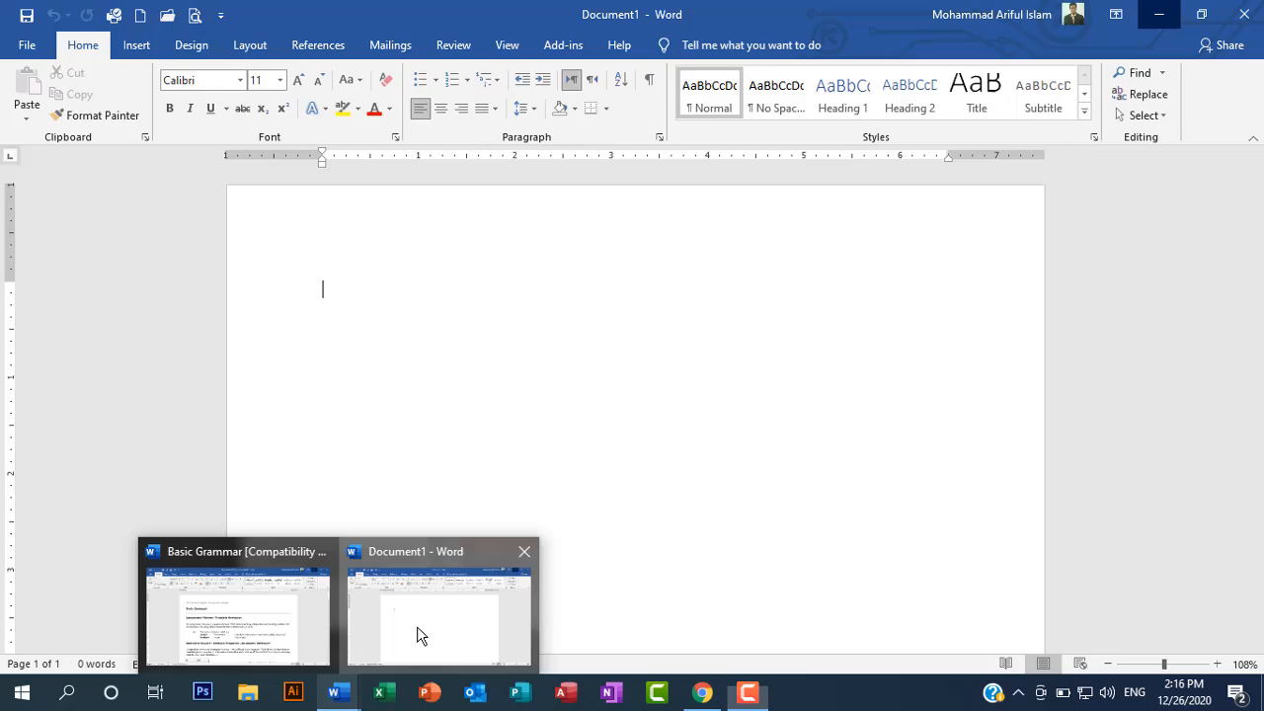
pyautogui.click(417, 626)
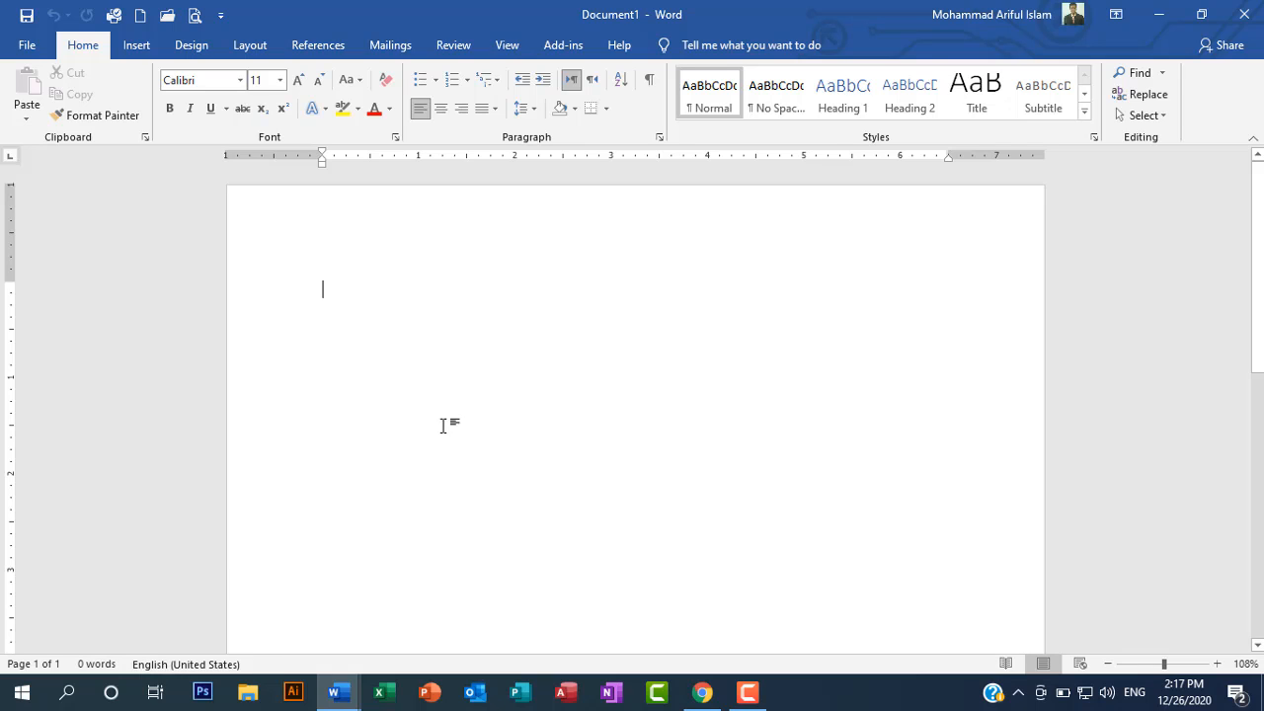
pyautogui.scroll(-2, 507, 462)
pyautogui.scroll(-8, 508, 462)
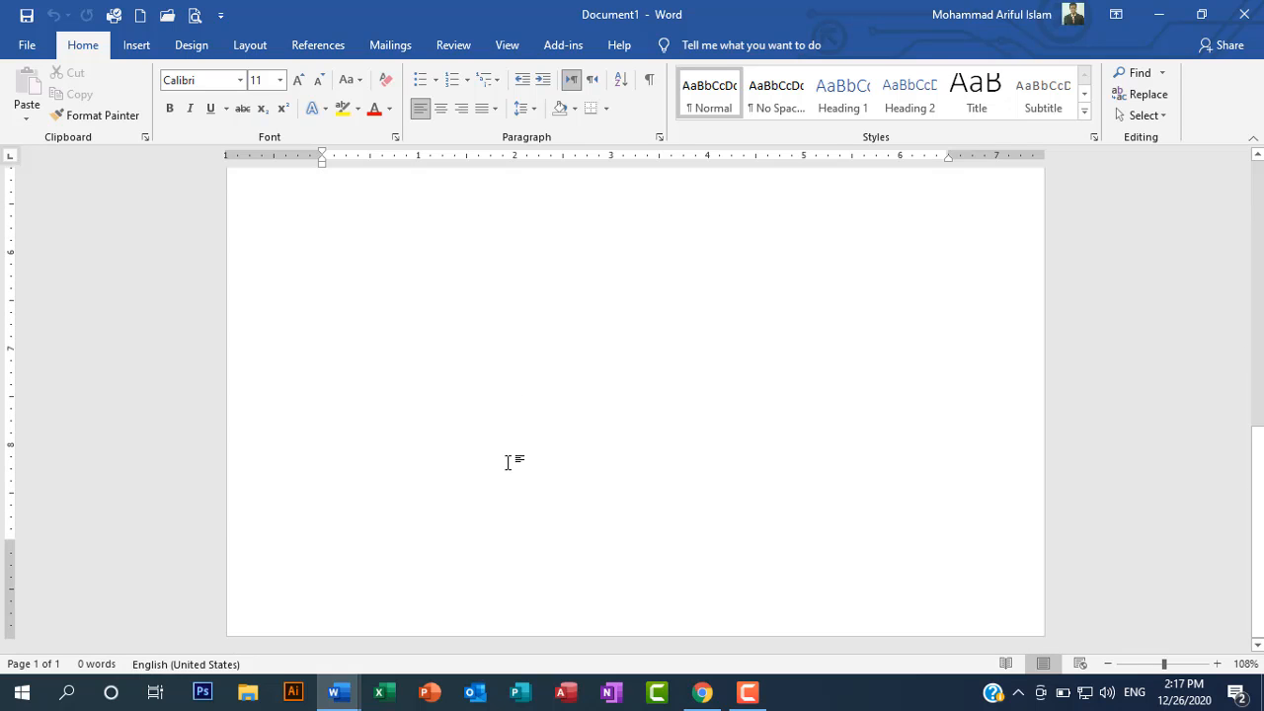
pyautogui.scroll(10, 407, 507)
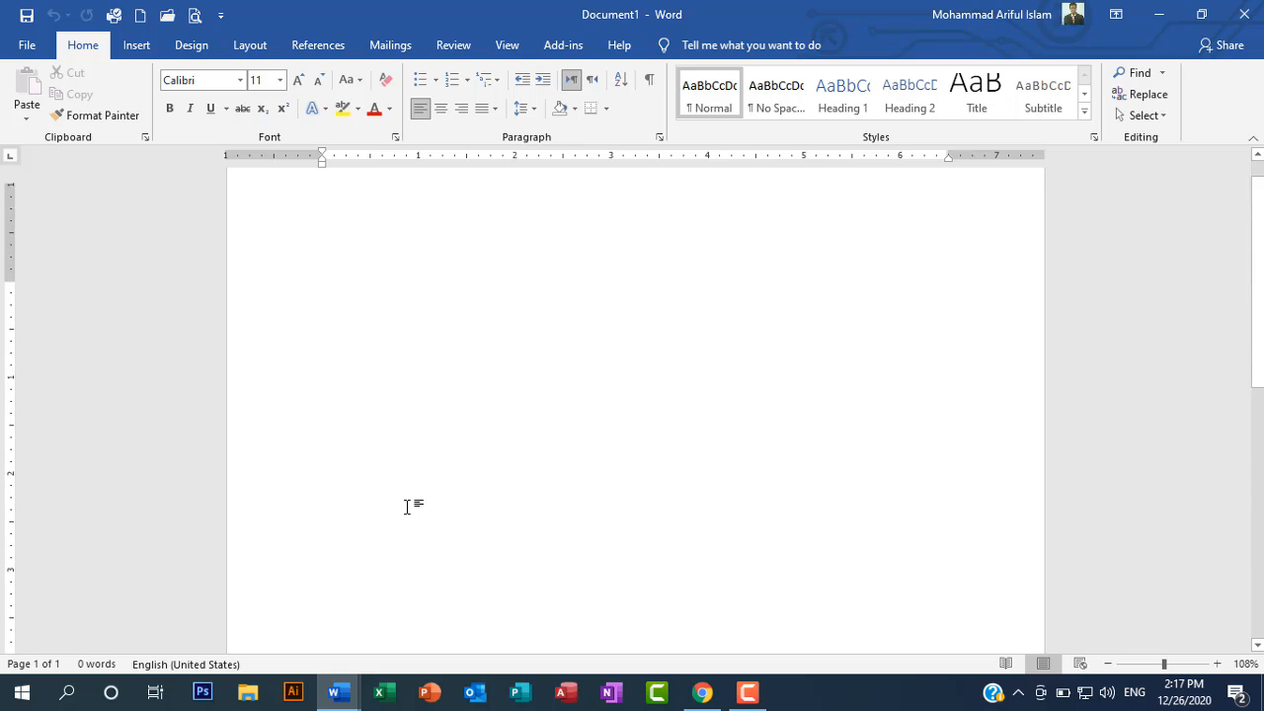
pyautogui.scroll(-10, 407, 507)
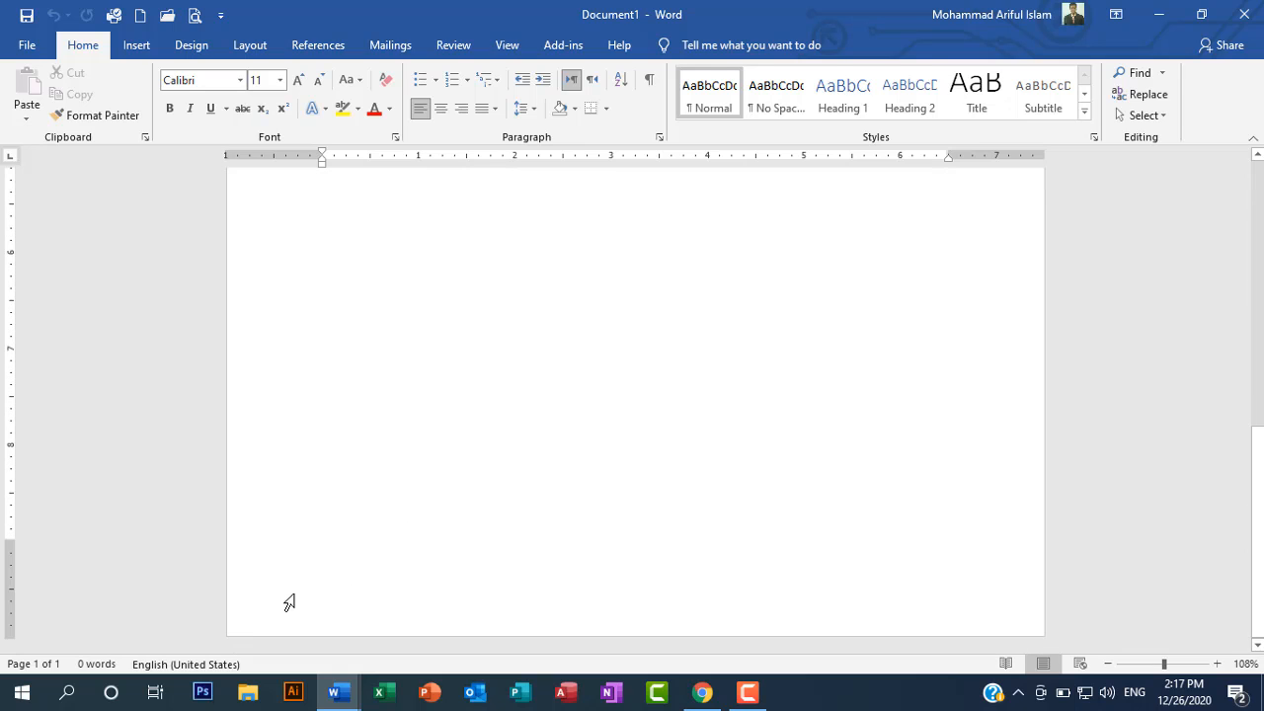
pyautogui.click(446, 601)
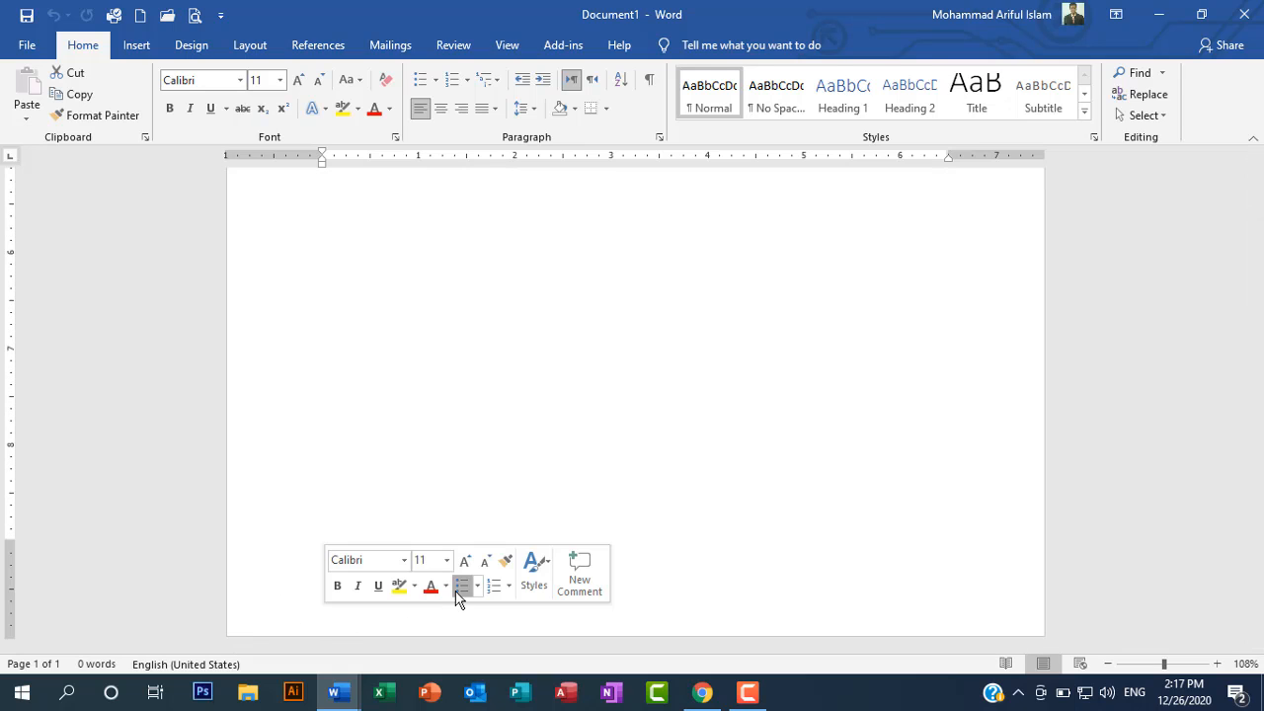
pyautogui.scroll(8, 437, 438)
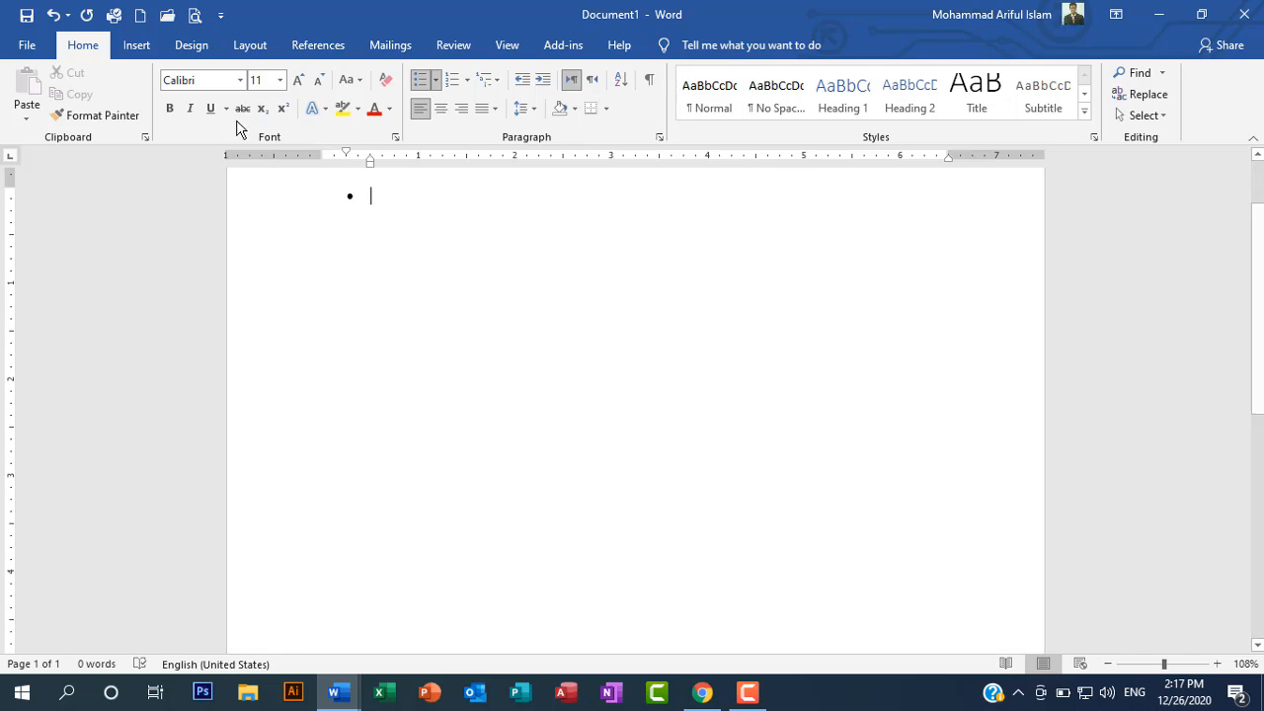
pyautogui.click(53, 15)
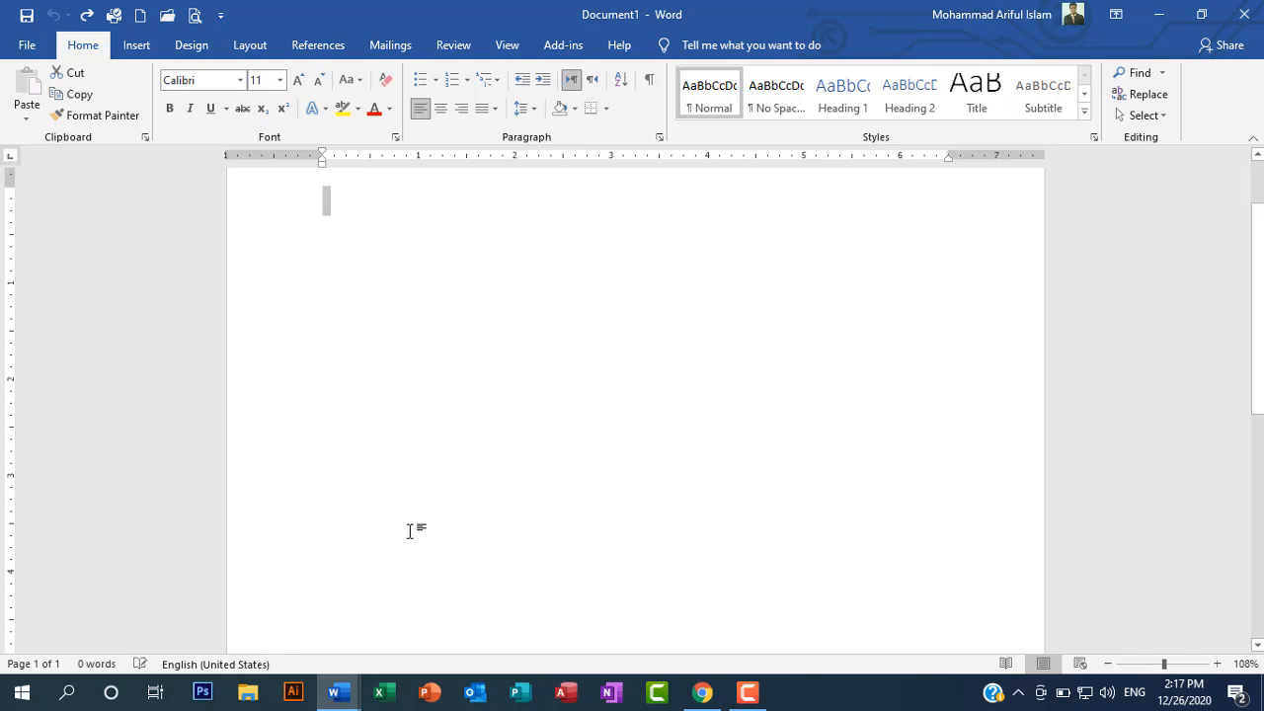
# Step: Extend the blank document to five pages with empty lines and place the cursor at the start of page 1
pyautogui.scroll(-5, 407, 516)
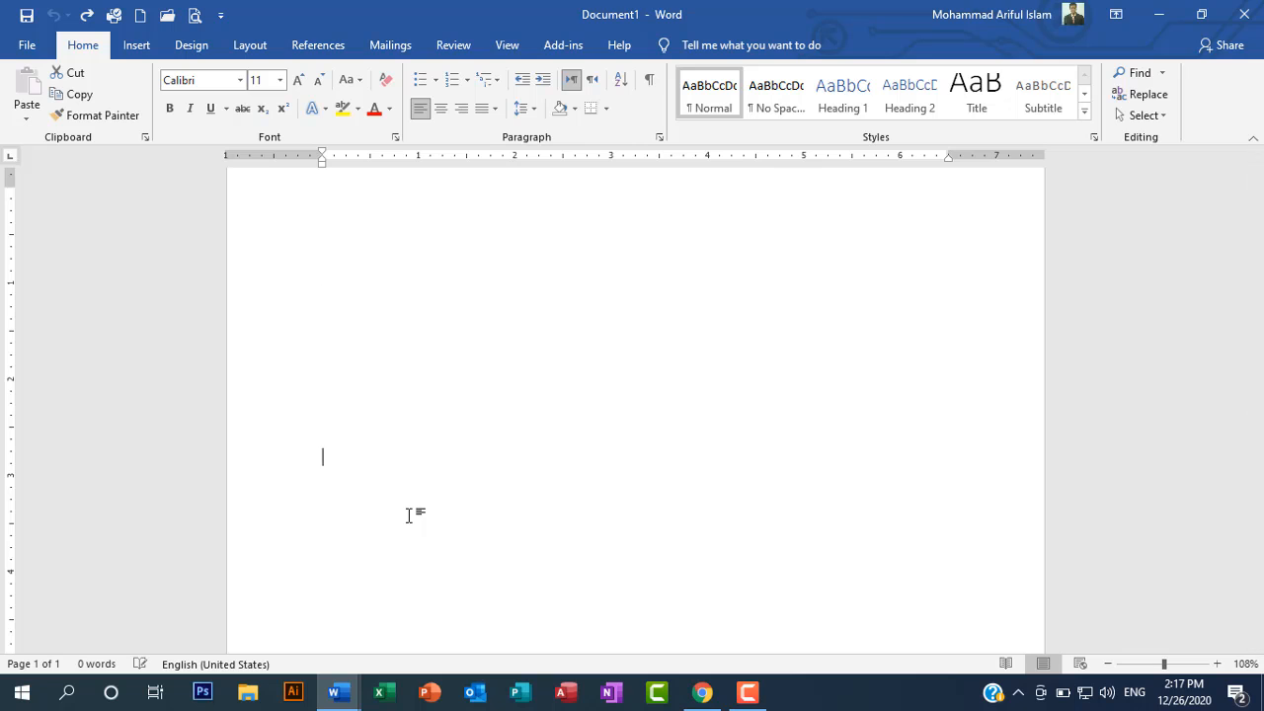
pyautogui.scroll(-5, 408, 516)
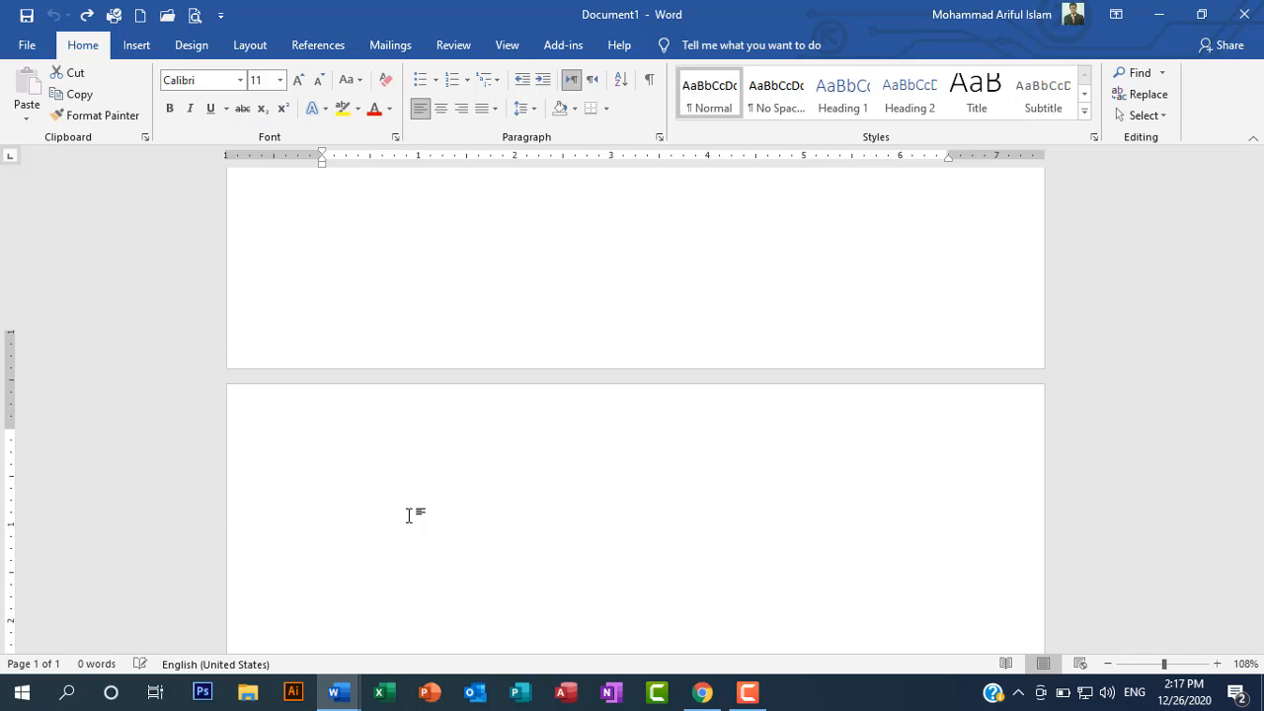
pyautogui.hotkey('ctrl', 'y')
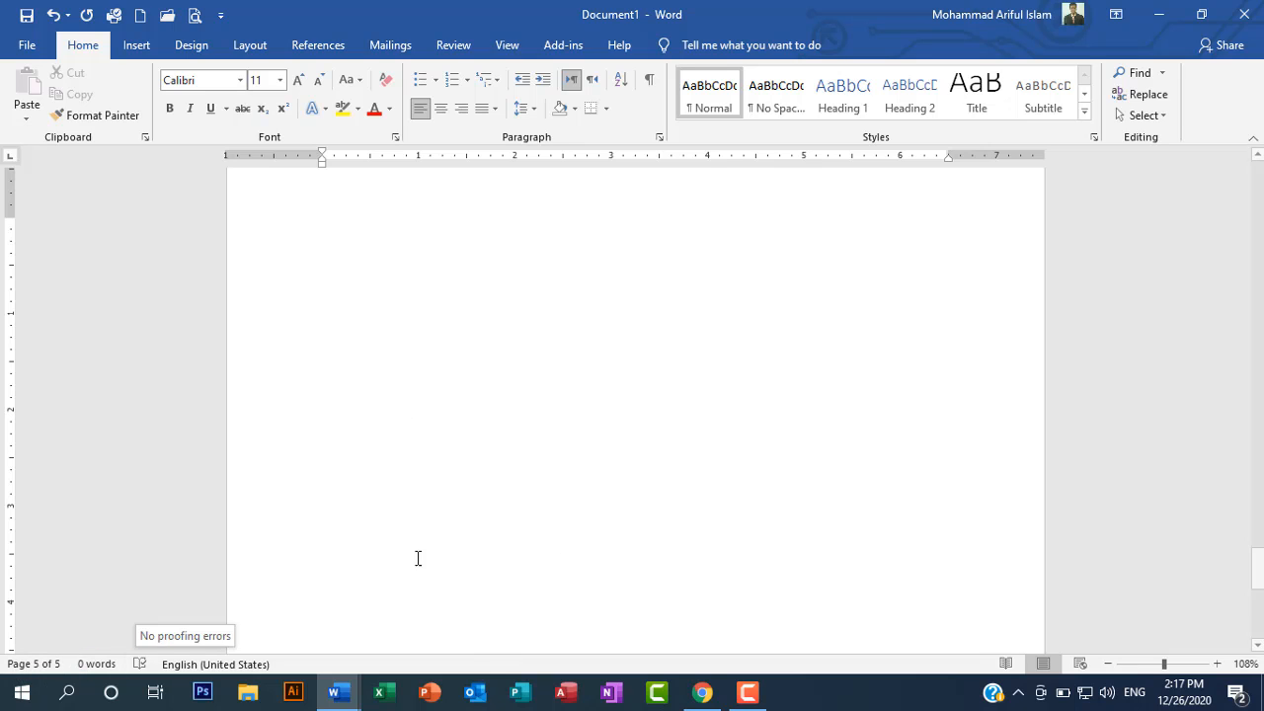
pyautogui.scroll(5, 425, 553)
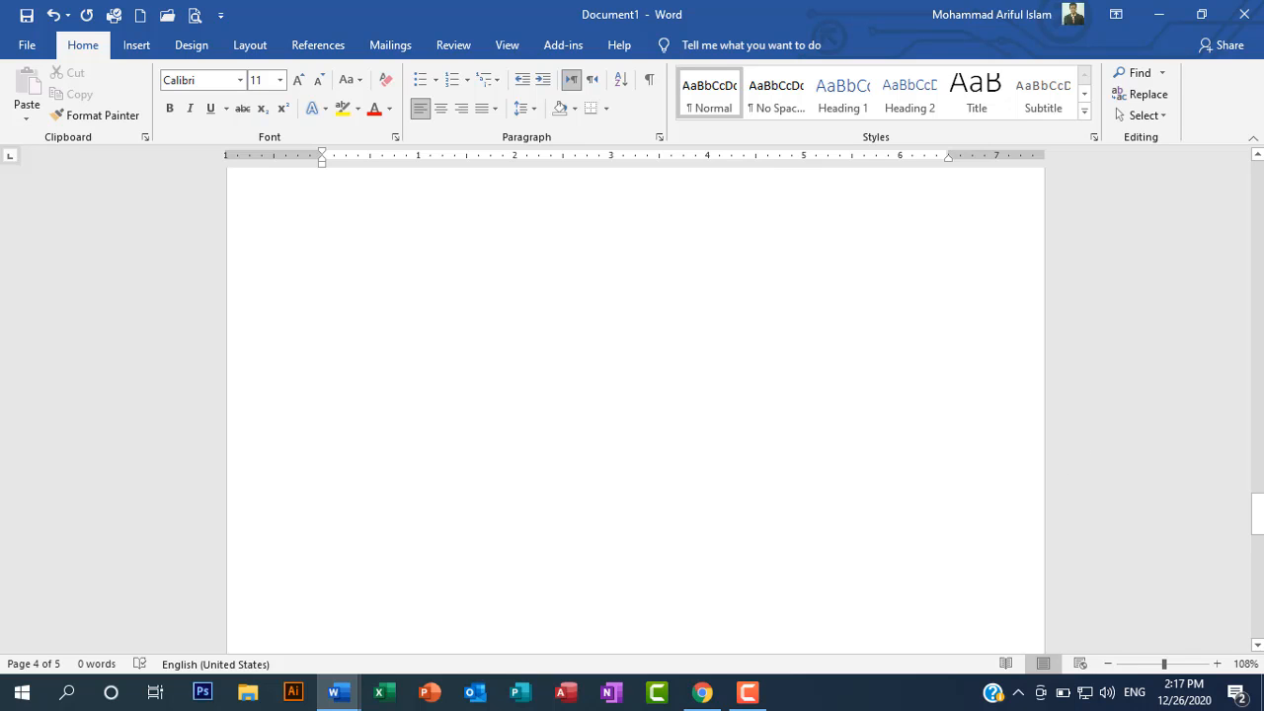
pyautogui.moveTo(1261, 518); pyautogui.dragTo(1261, 192)
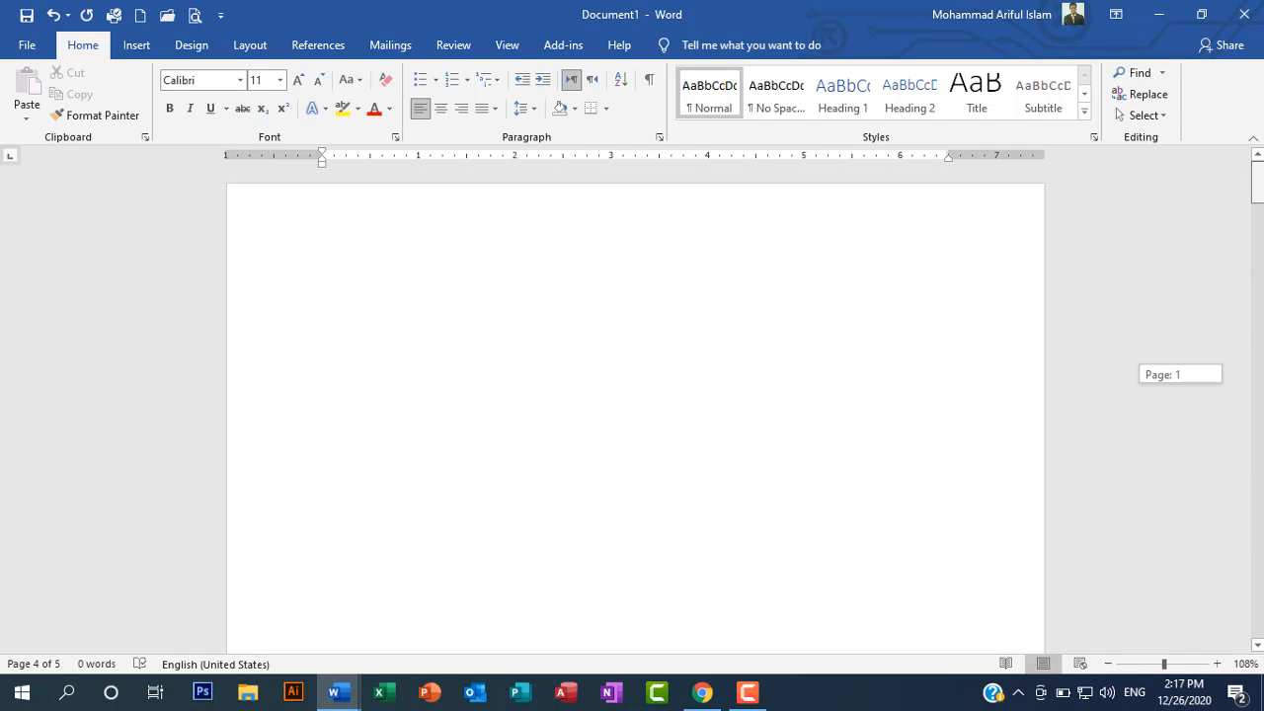
pyautogui.click(493, 310)
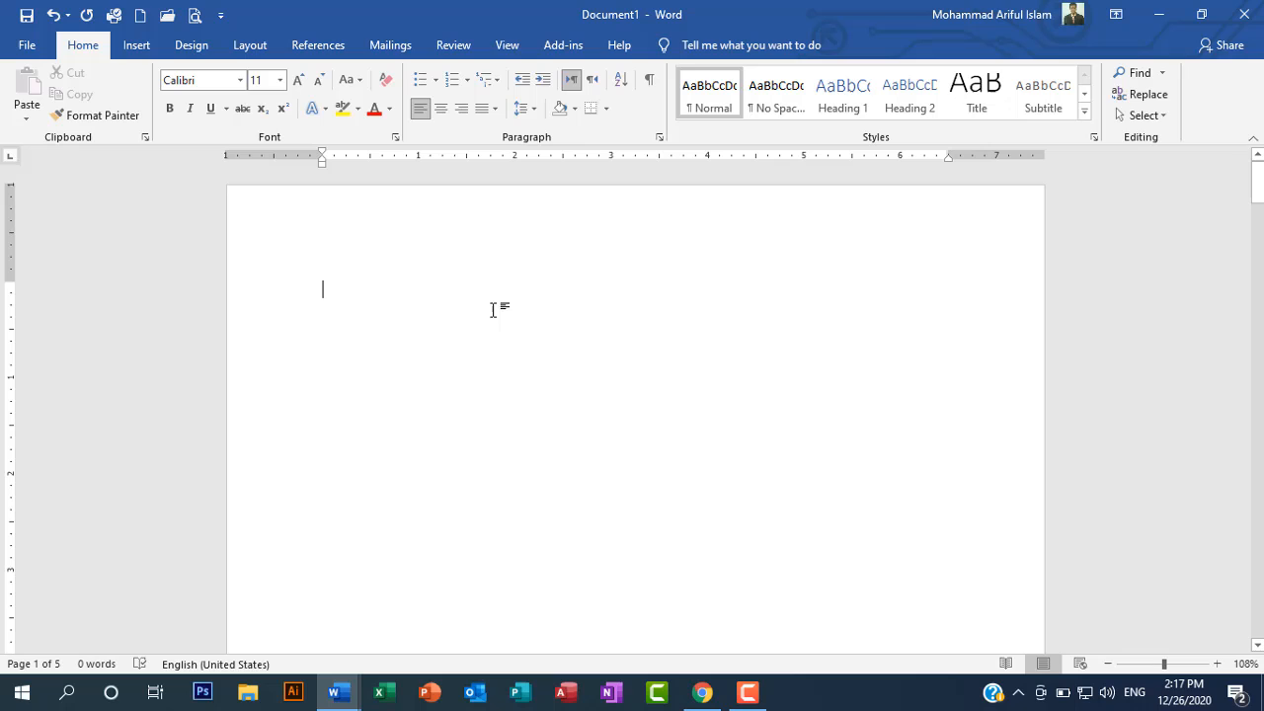
# Step: Insert page numbers at the bottom of the page in the Circle style and return to the document body
pyautogui.click(138, 51)
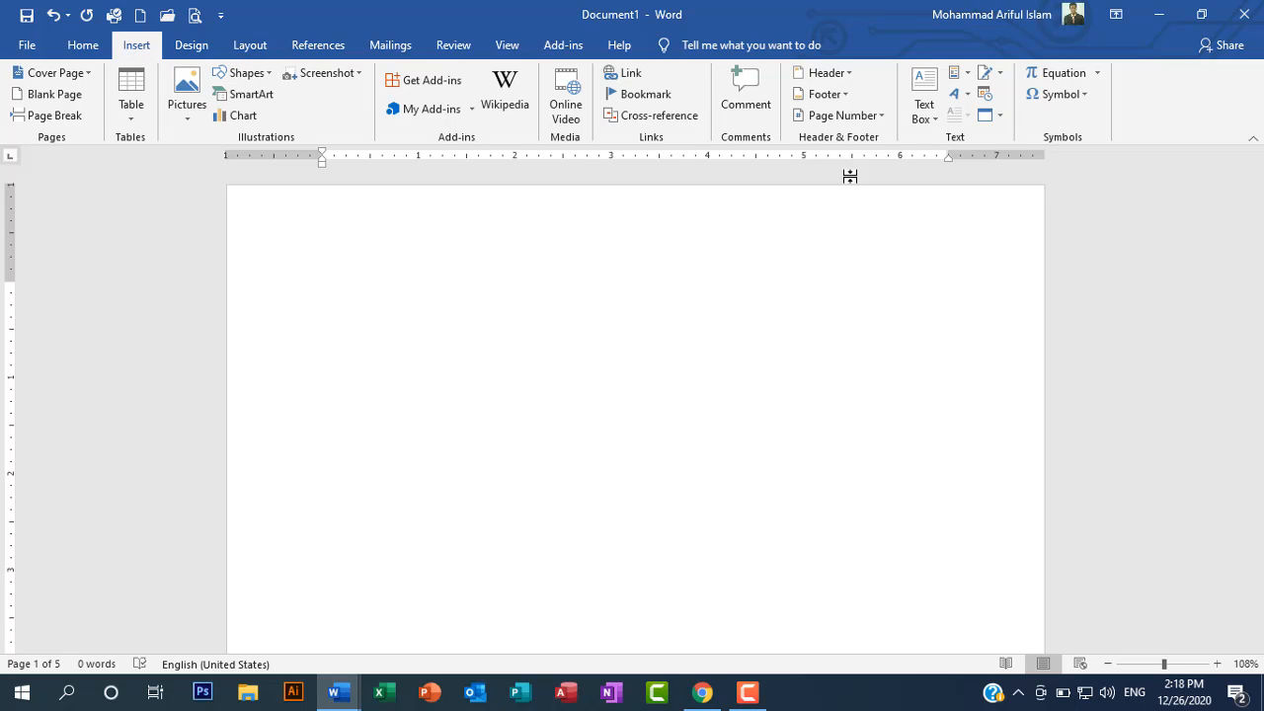
pyautogui.click(884, 121)
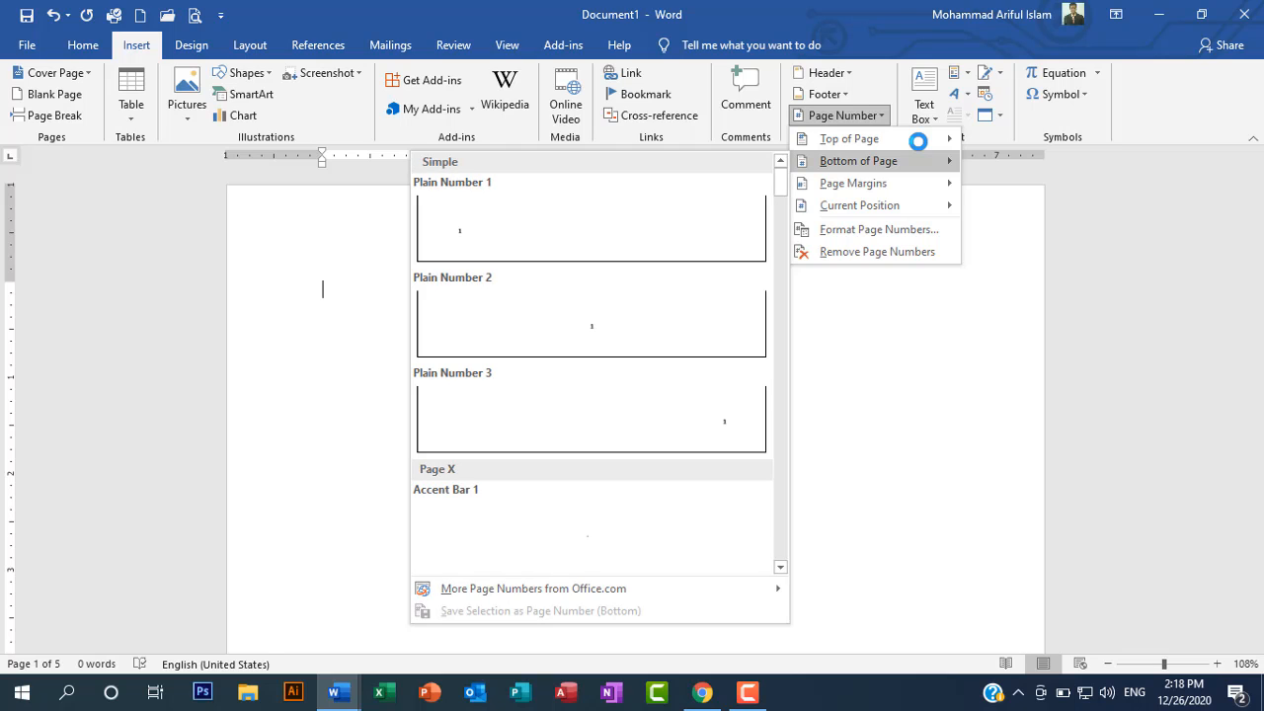
pyautogui.moveTo(897, 142)
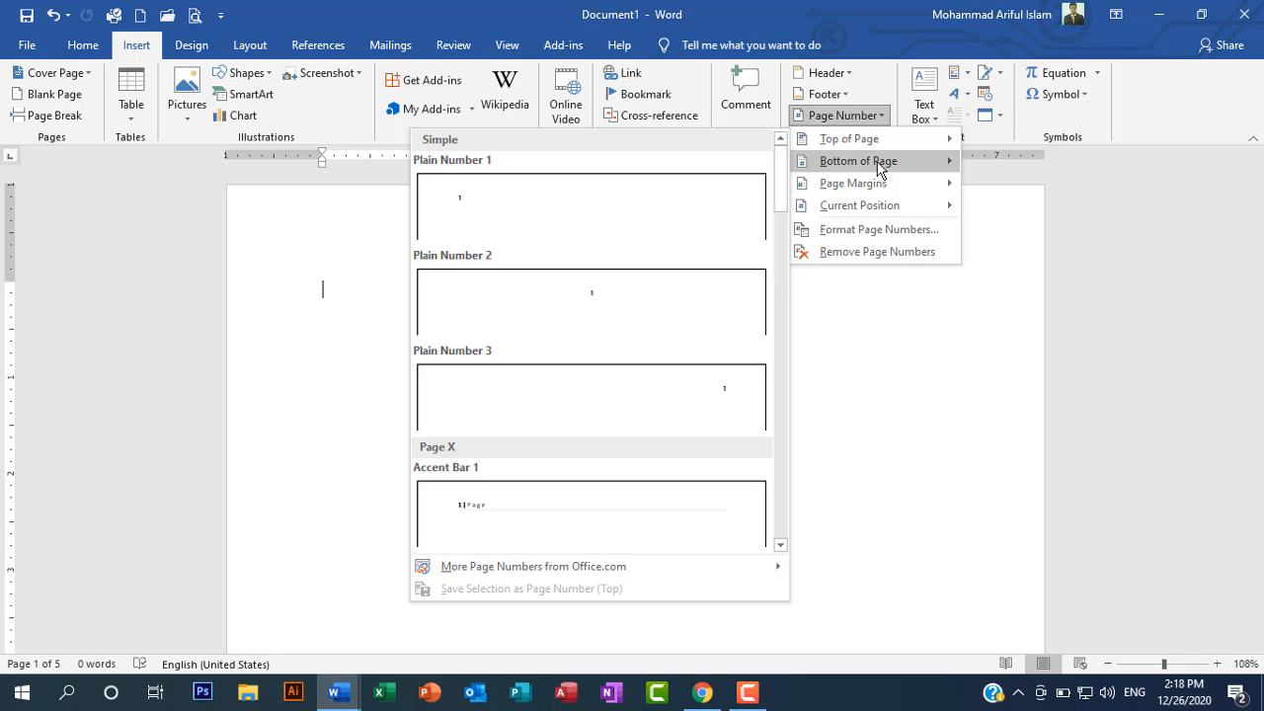
pyautogui.moveTo(860, 165)
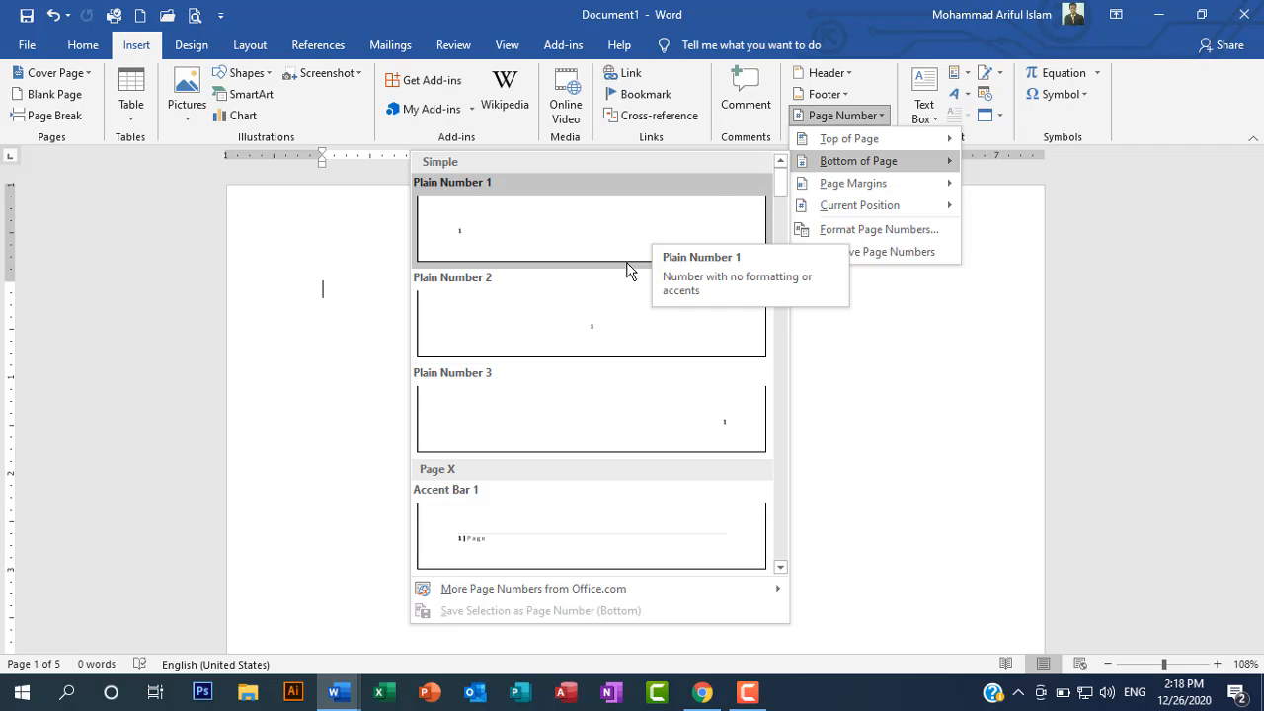
pyautogui.scroll(-5, 578, 504)
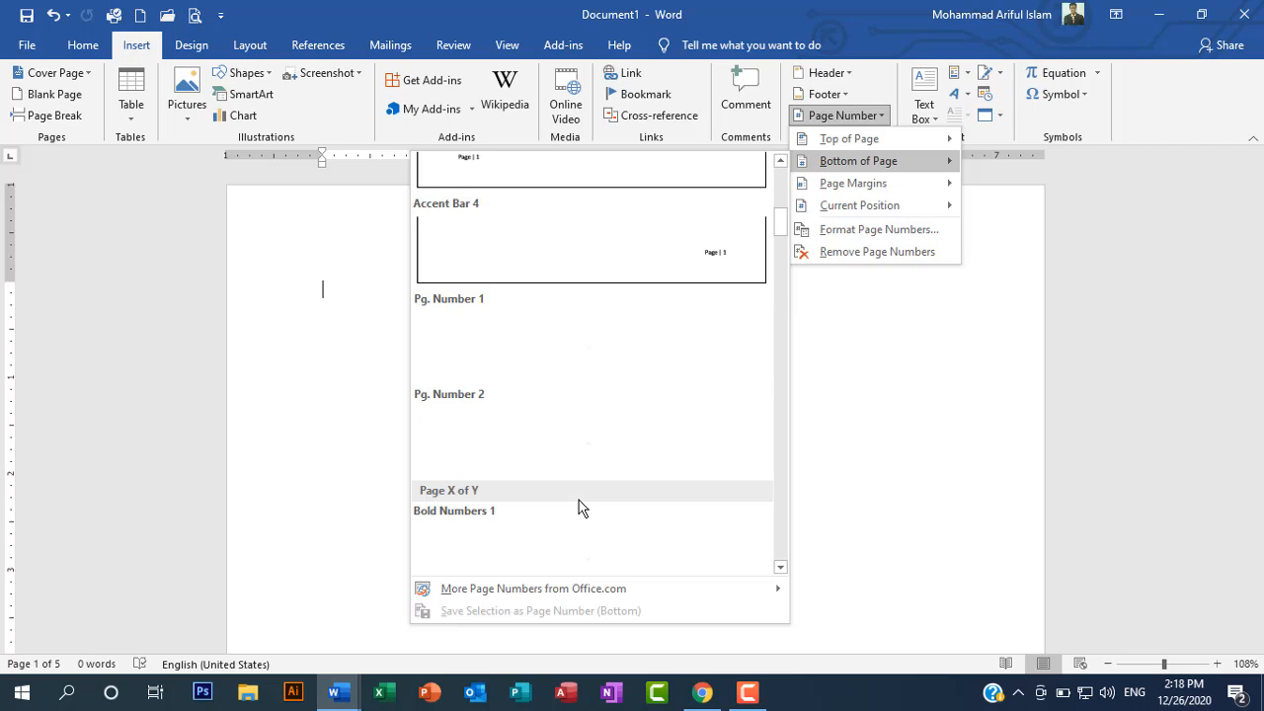
pyautogui.scroll(5, 579, 496)
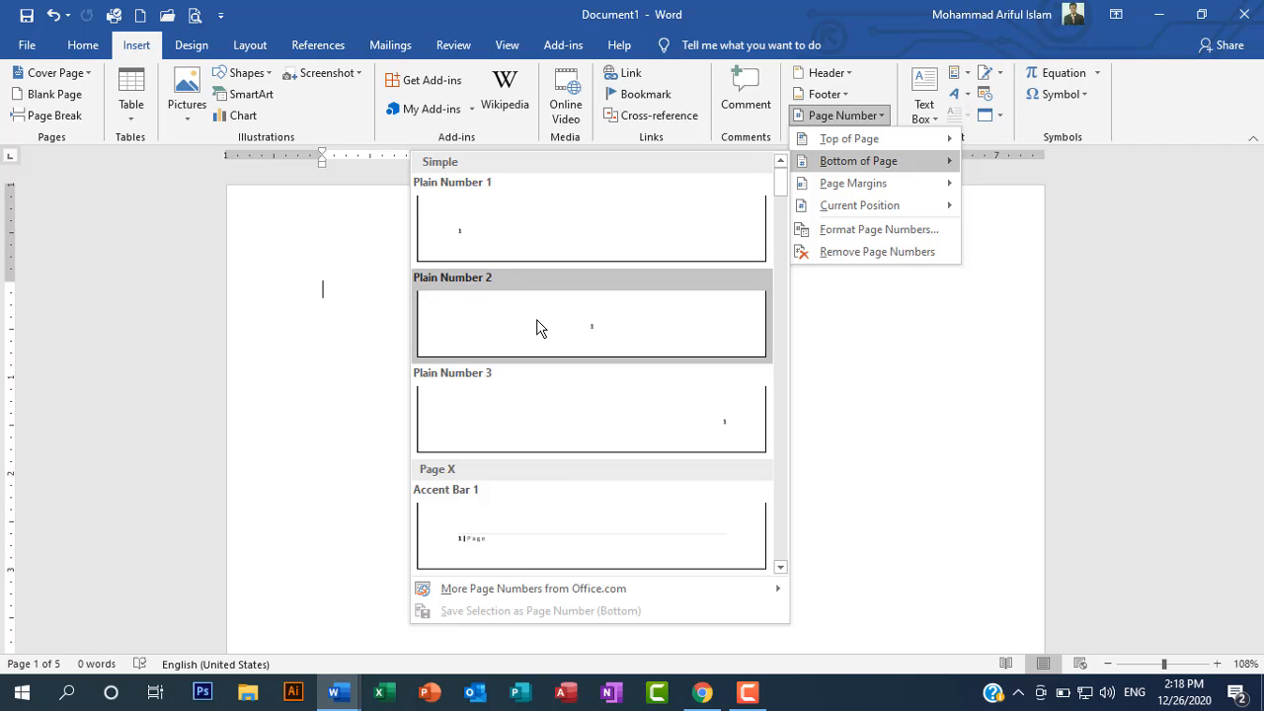
pyautogui.scroll(-6, 538, 328)
pyautogui.scroll(-3, 538, 328)
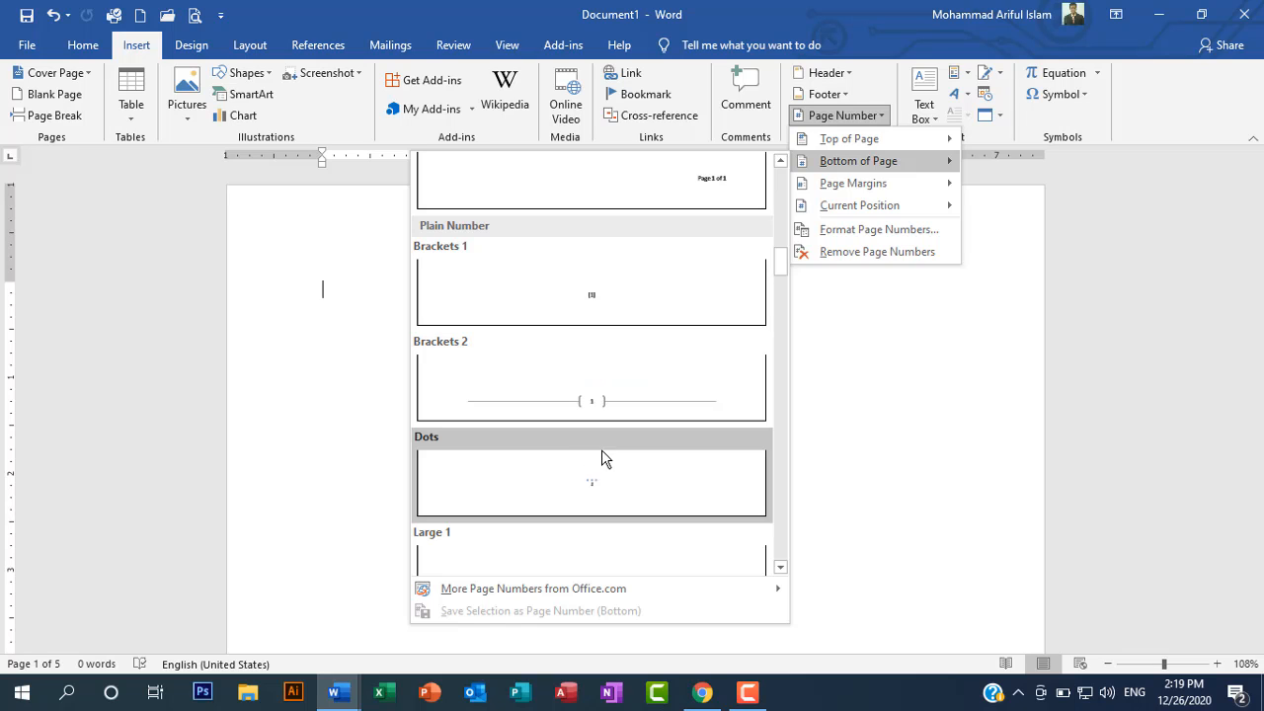
pyautogui.scroll(9, 608, 431)
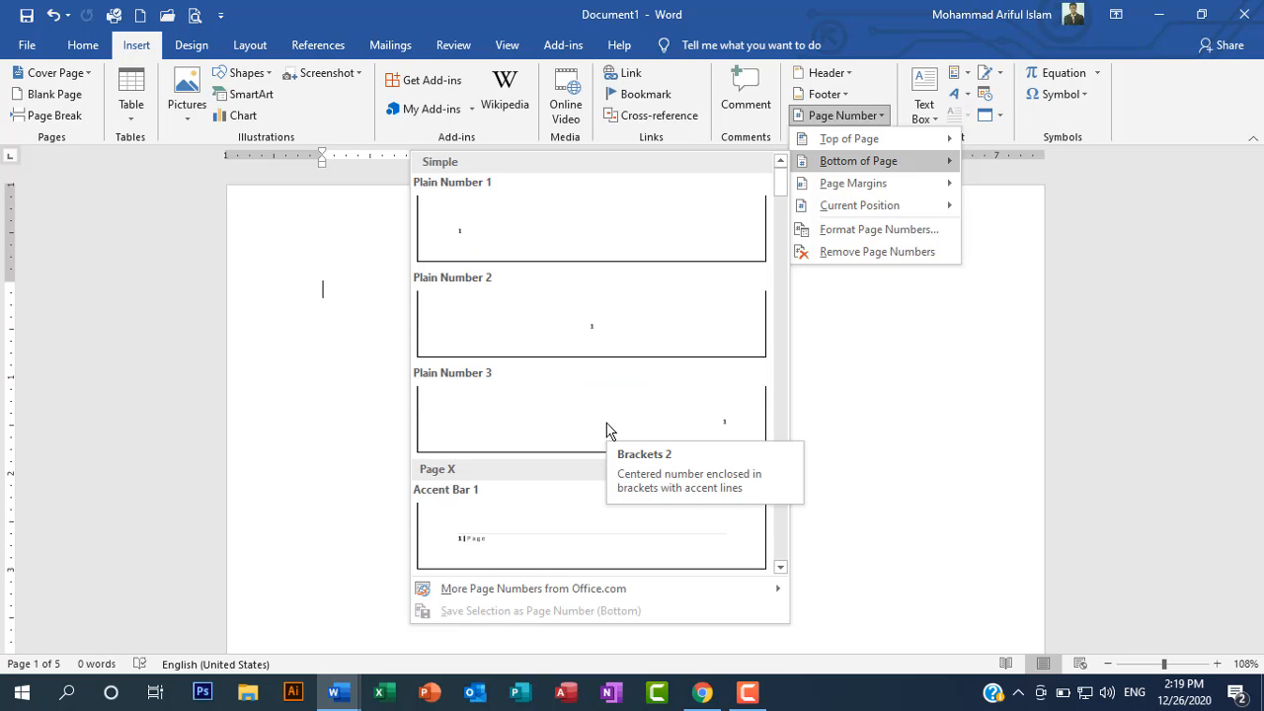
pyautogui.scroll(-10, 608, 430)
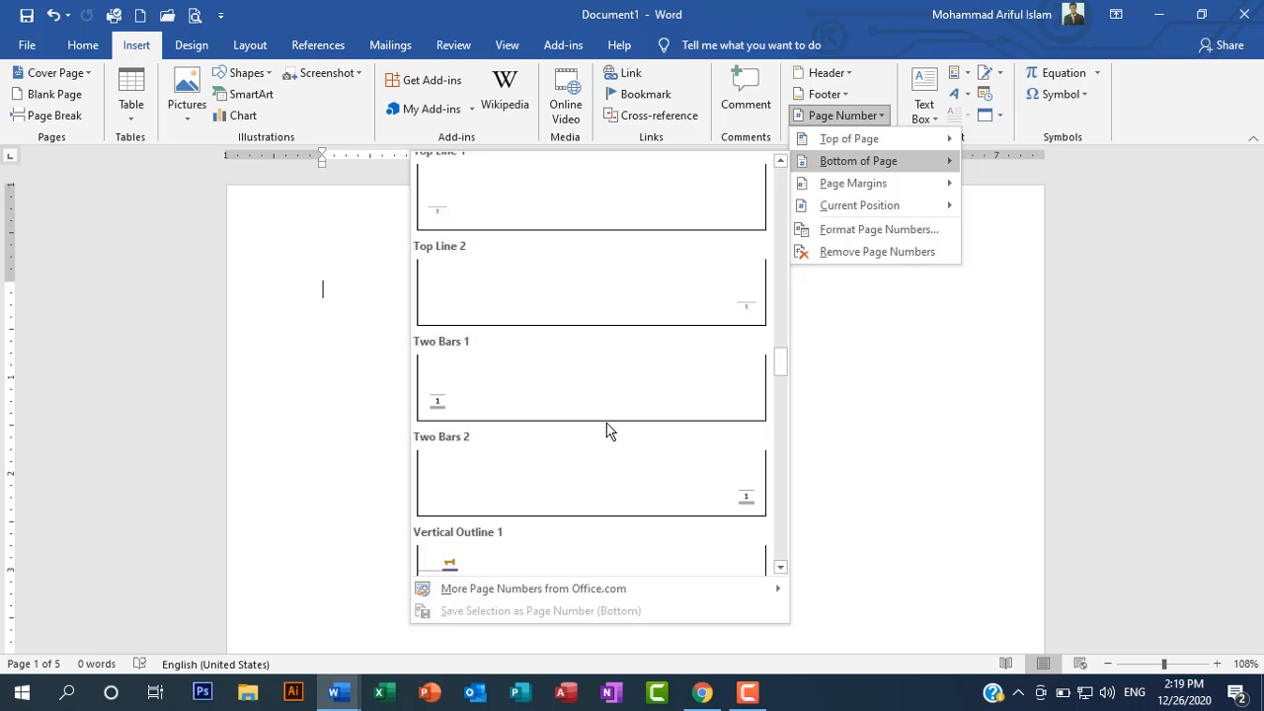
pyautogui.scroll(-8, 607, 431)
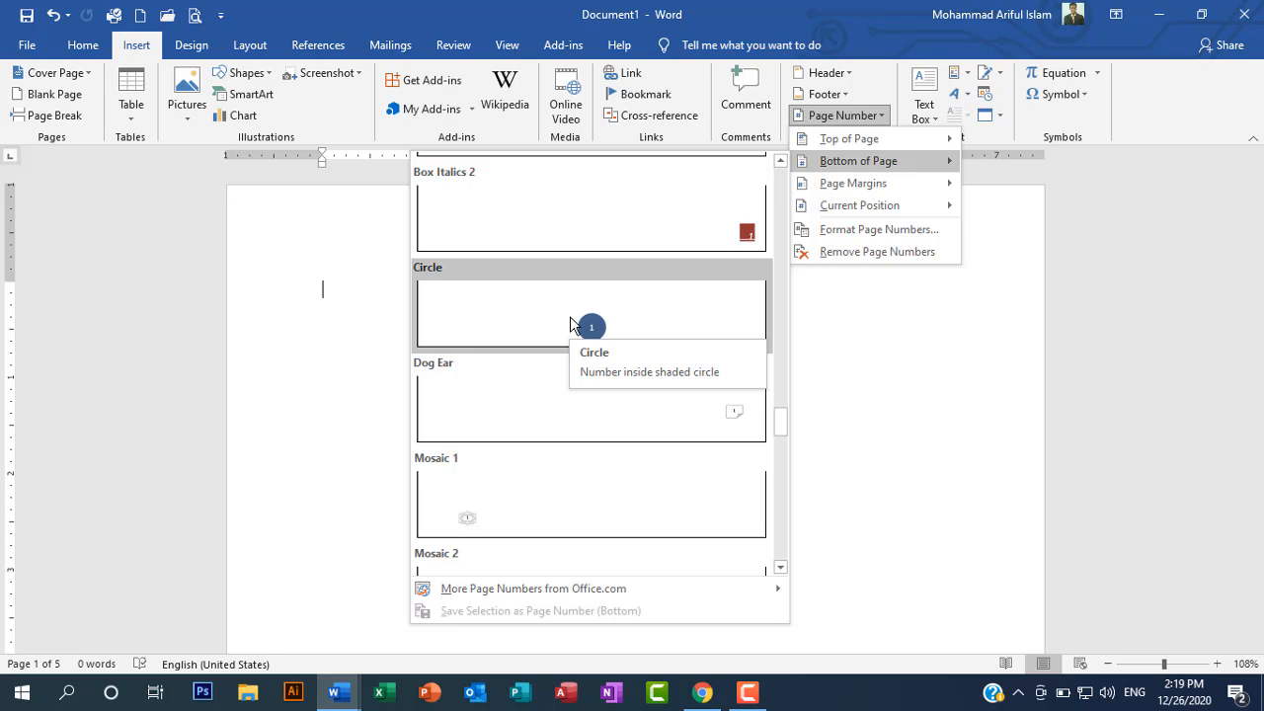
pyautogui.click(571, 324)
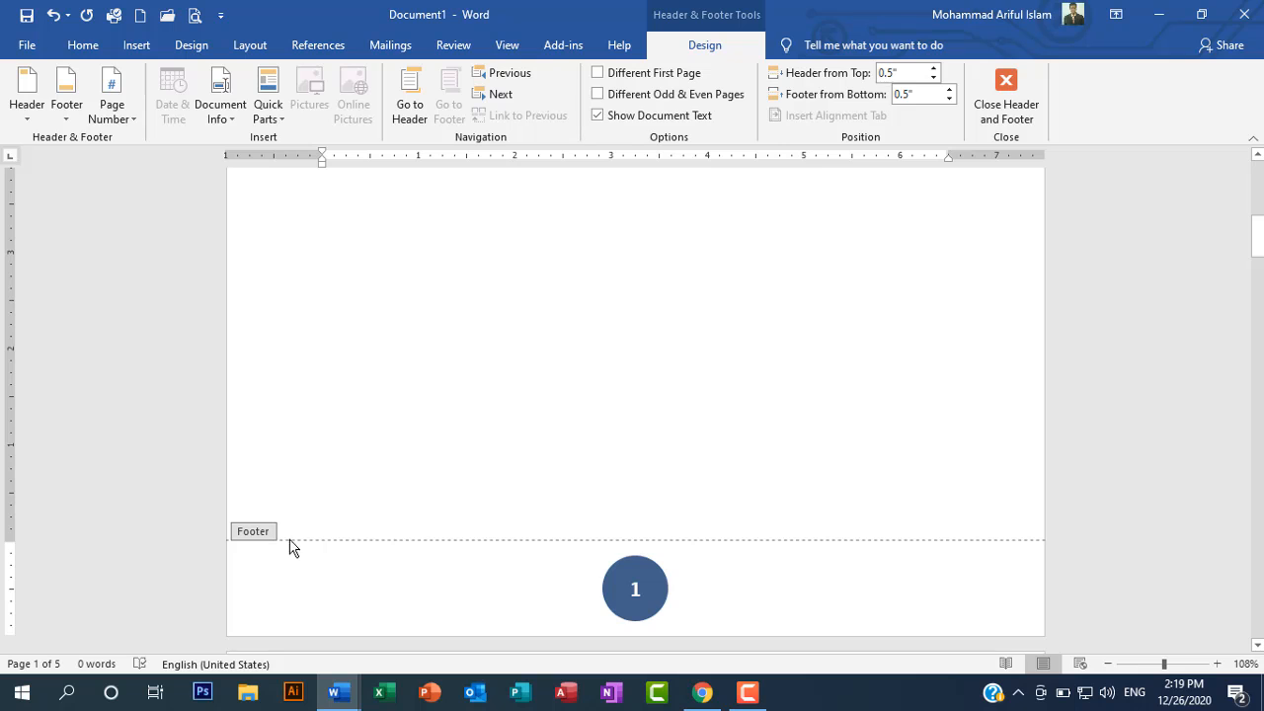
pyautogui.doubleClick(627, 362)
# Step: Examine the page numbers in the footers of the first pages
pyautogui.scroll(-5, 657, 367)
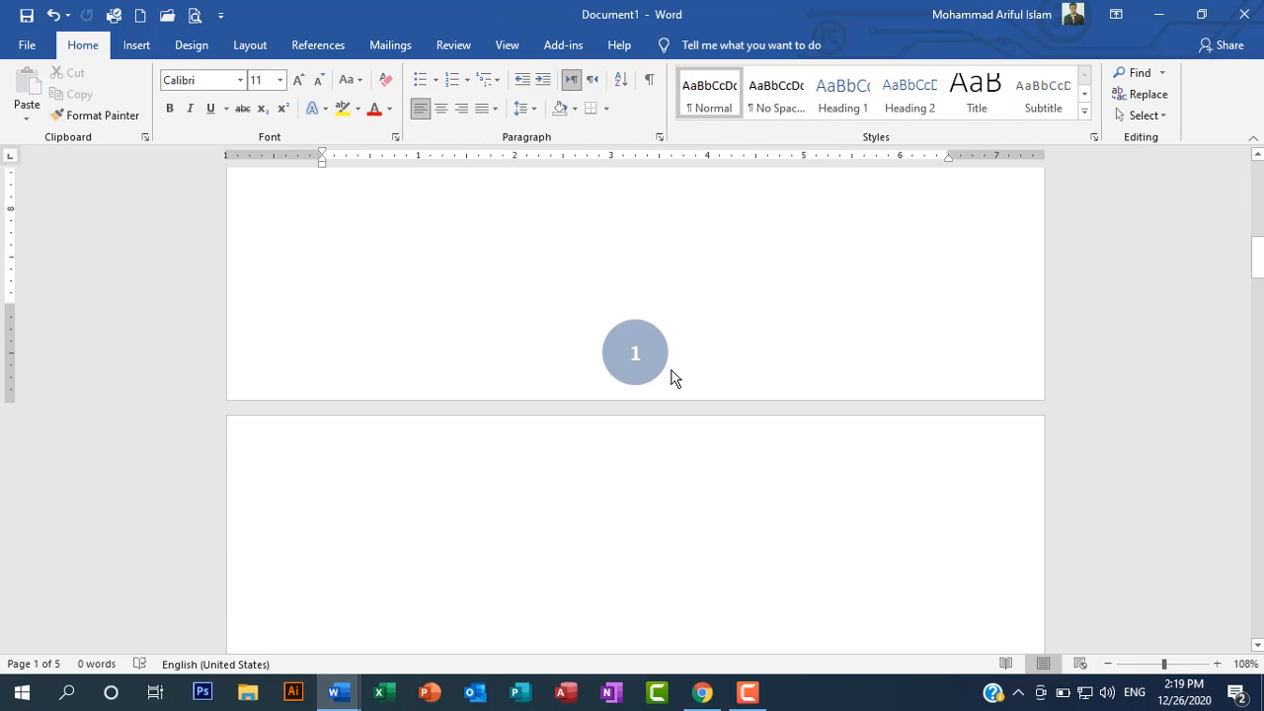
pyautogui.scroll(-18, 648, 328)
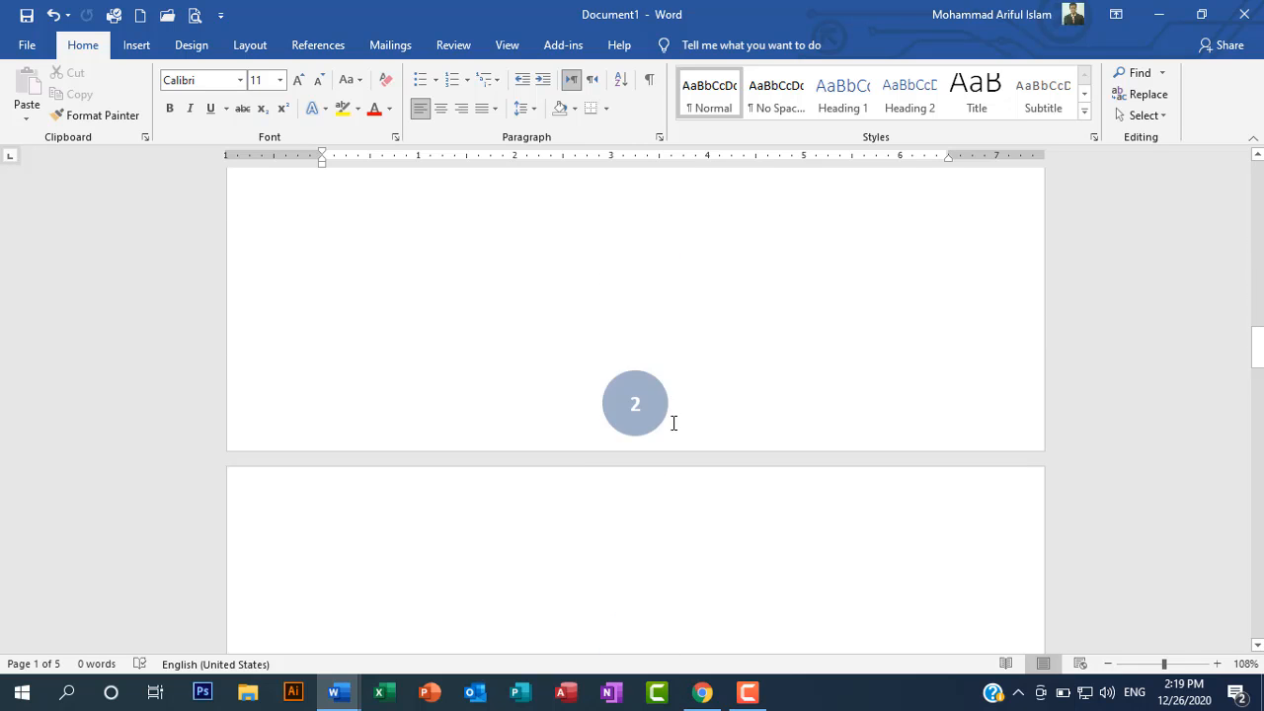
pyautogui.scroll(-3, 644, 361)
pyautogui.scroll(20, 642, 360)
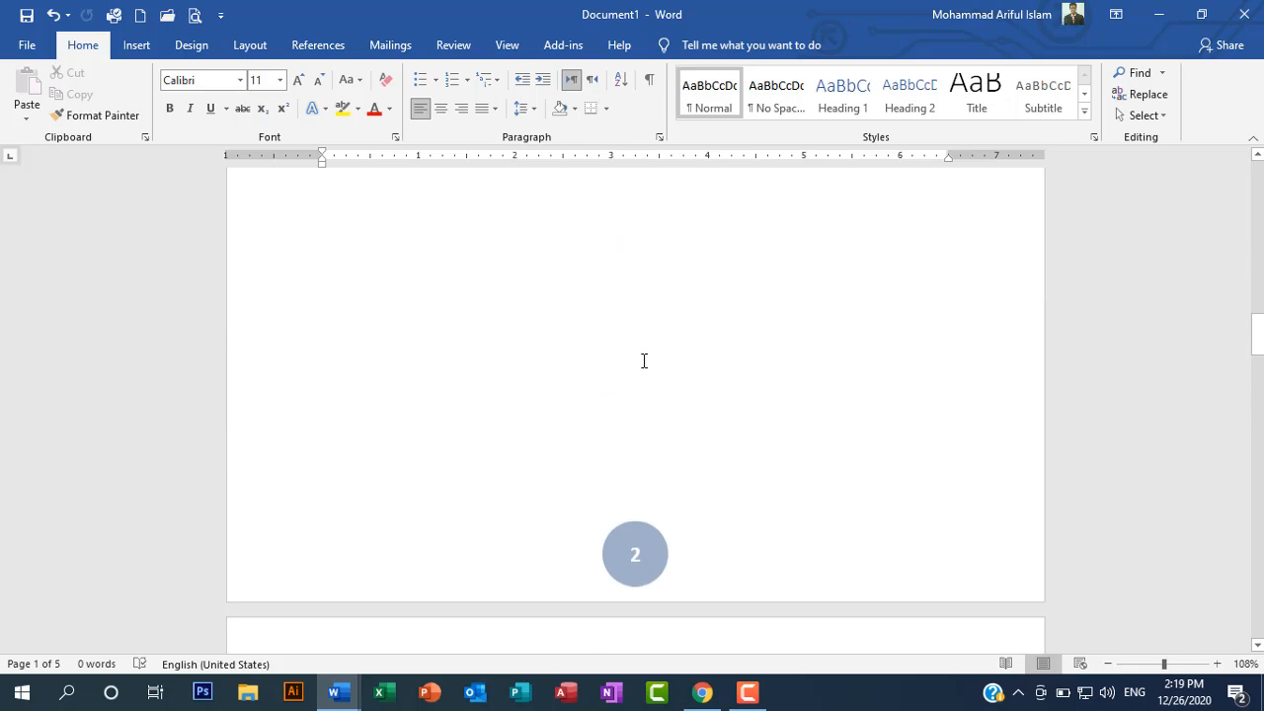
pyautogui.scroll(15, 636, 374)
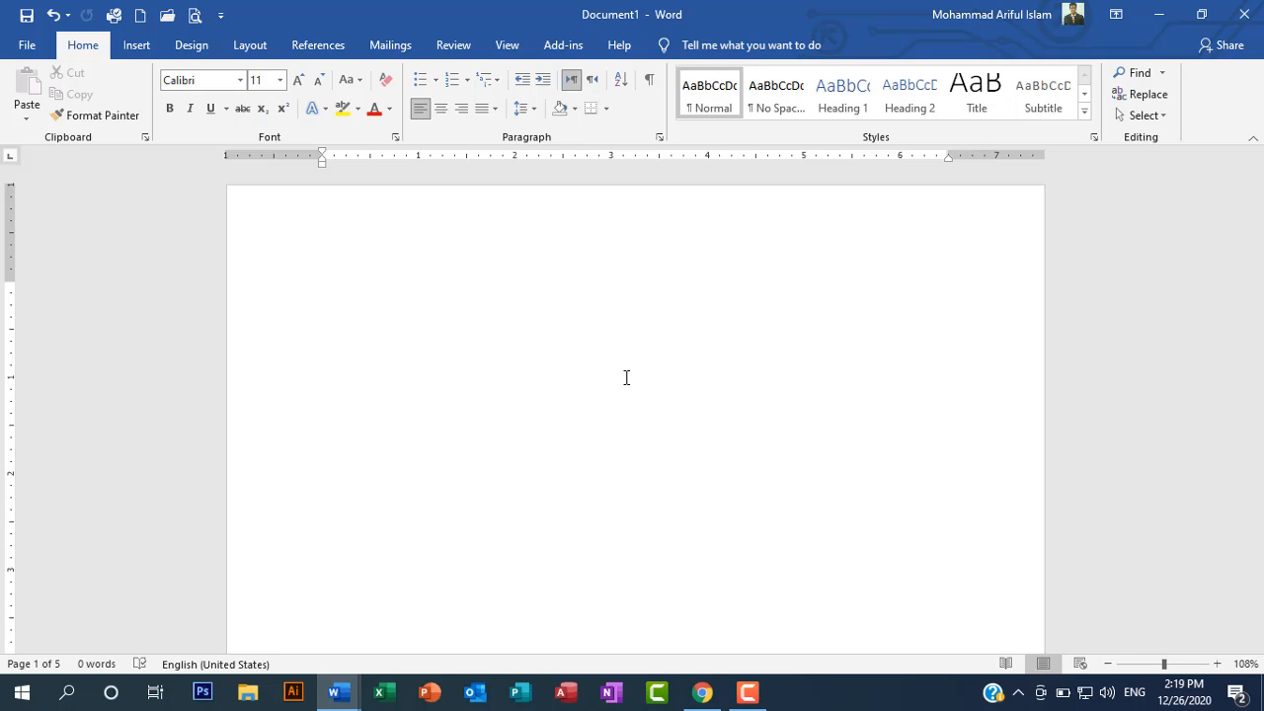
pyautogui.scroll(-4, 647, 401)
pyautogui.scroll(4, 648, 401)
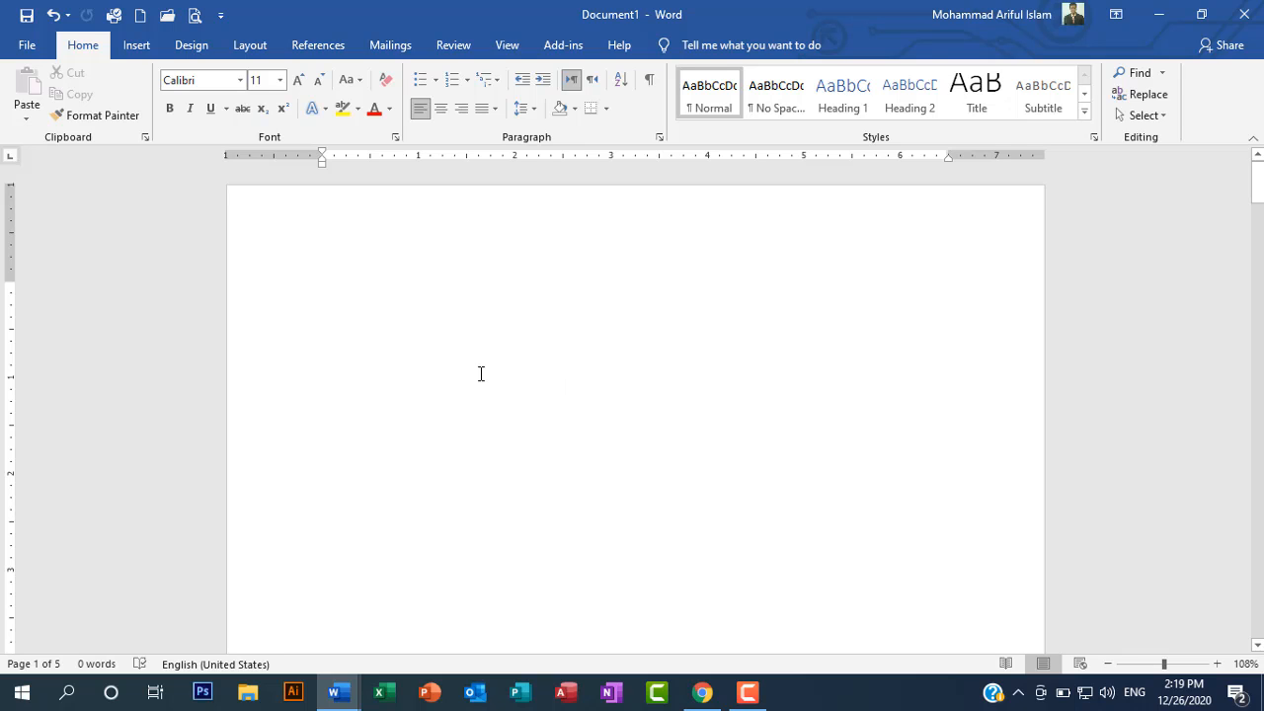
pyautogui.scroll(-15, 474, 370)
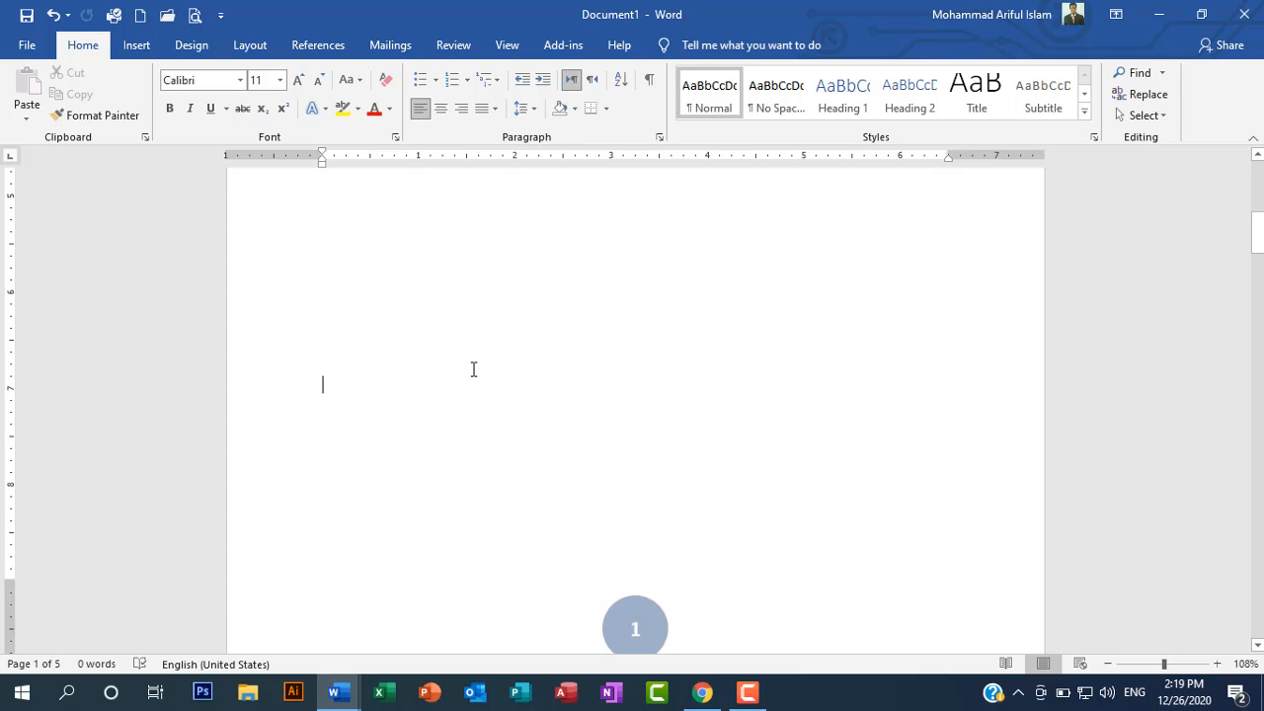
pyautogui.scroll(4, 474, 369)
pyautogui.scroll(7, 474, 369)
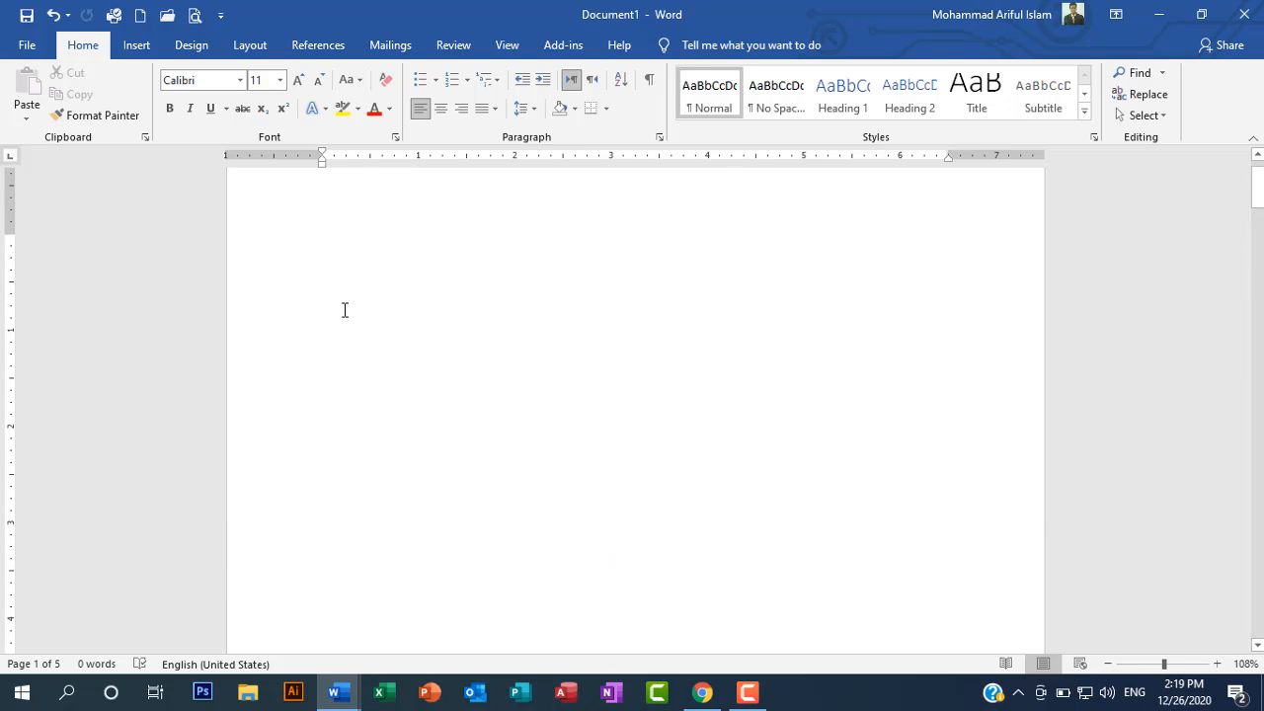
# Step: Examine the available page orientation options, then close them without changing anything and return the cursor to page 1
pyautogui.click(250, 46)
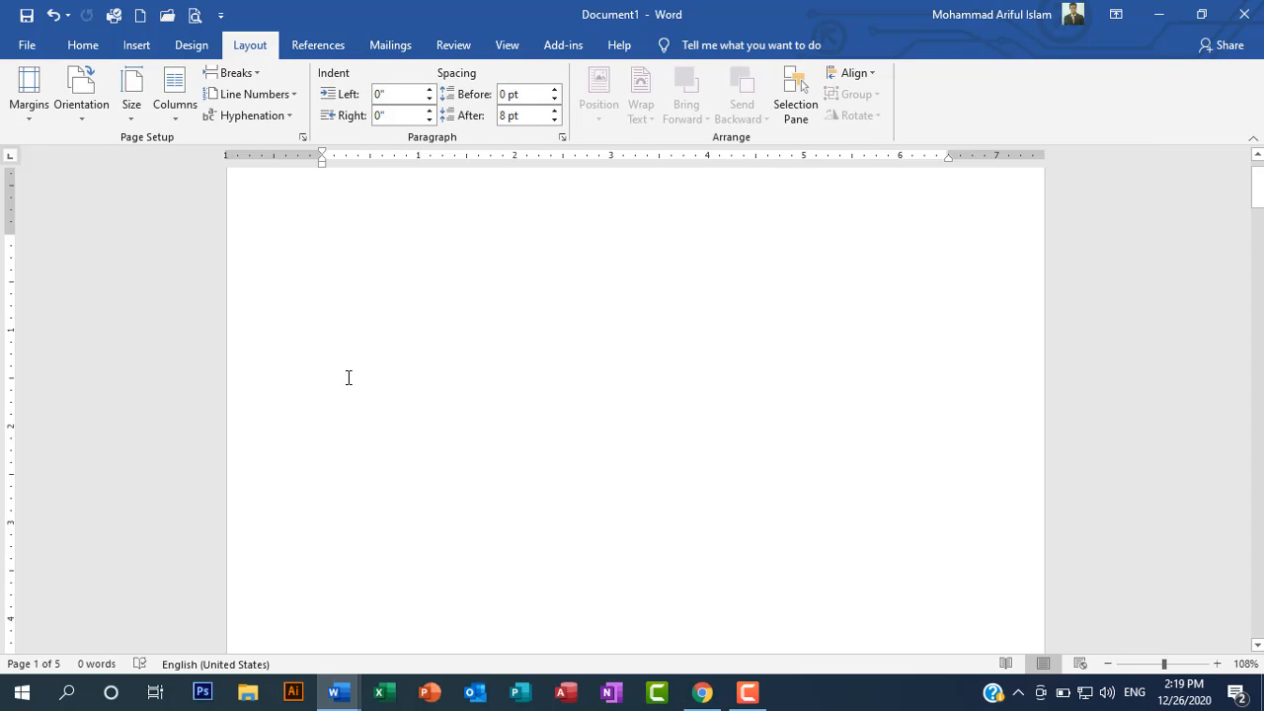
pyautogui.scroll(-6, 350, 377)
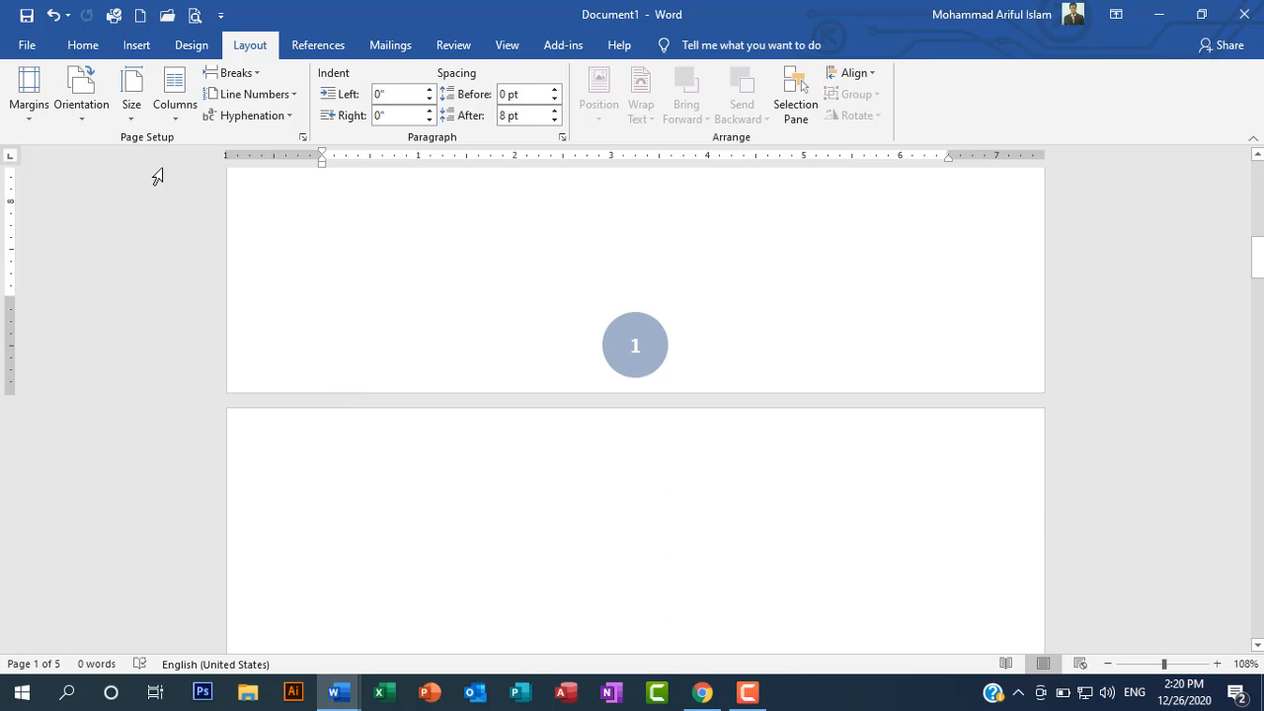
pyautogui.click(83, 128)
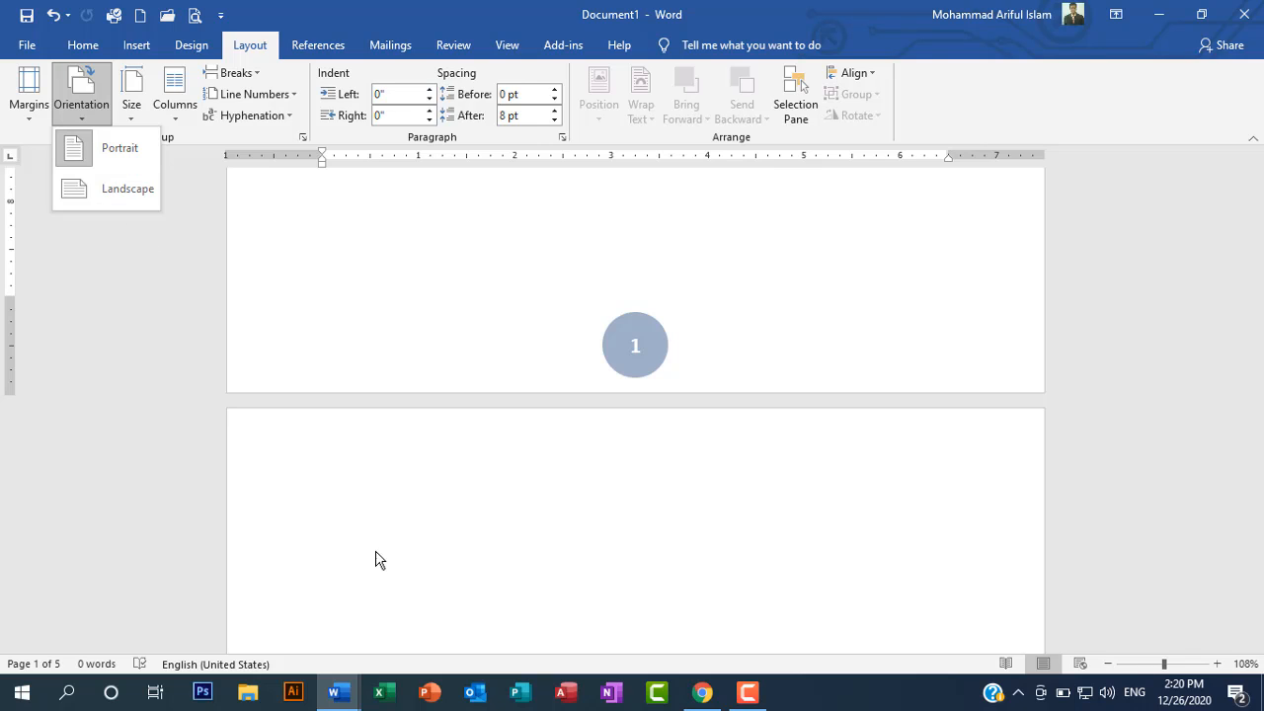
pyautogui.click(414, 528)
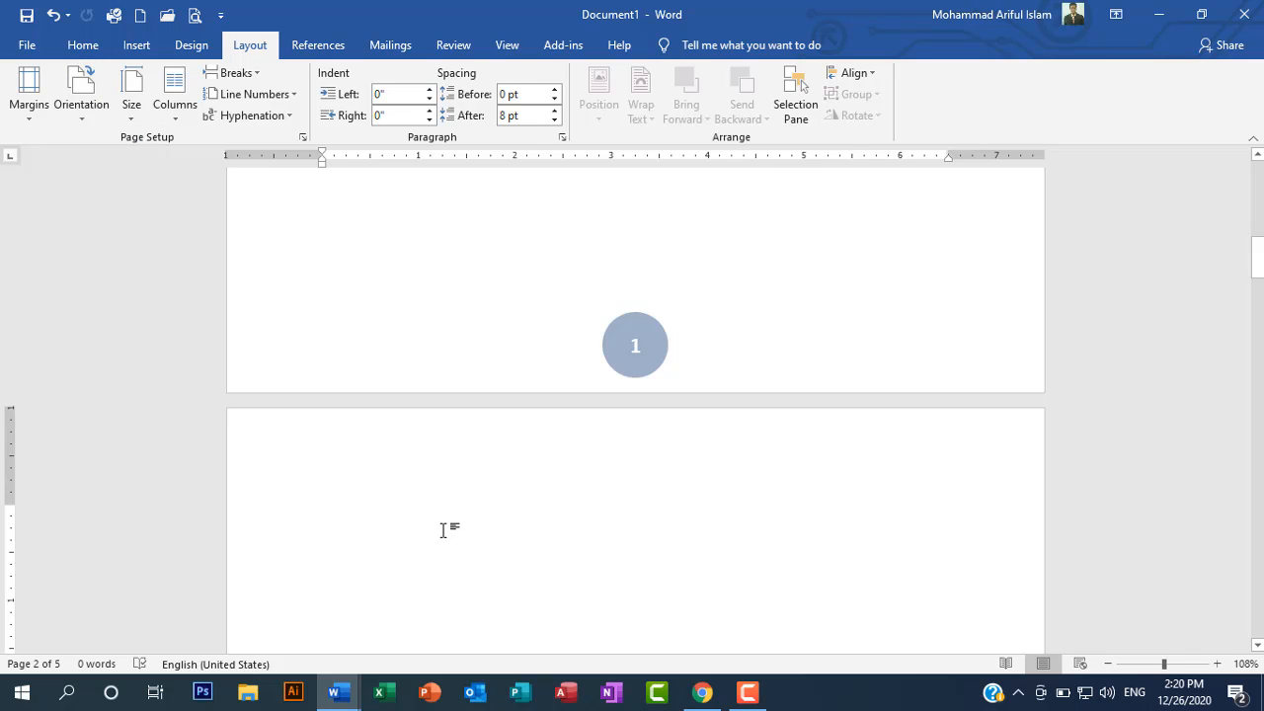
pyautogui.click(428, 226)
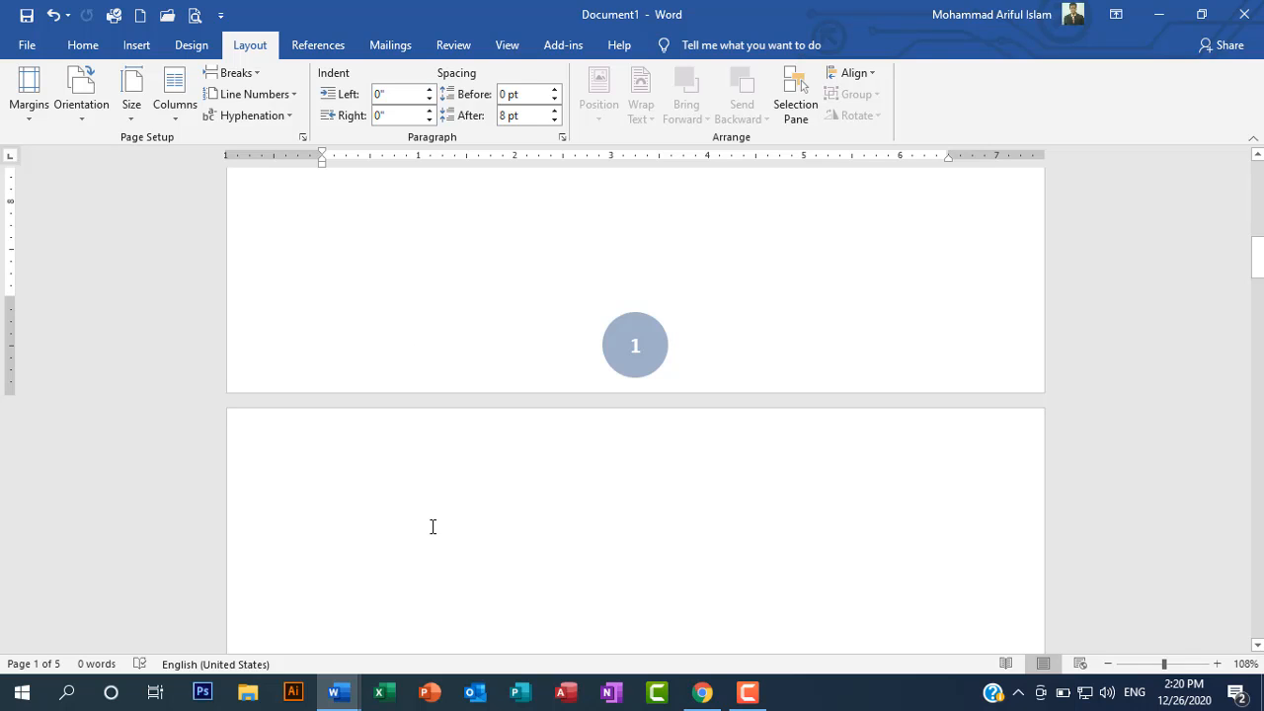
# Step: Place the cursor on page 2, switch the page orientation to Landscape and check the effect on the first pages
pyautogui.scroll(-5, 433, 527)
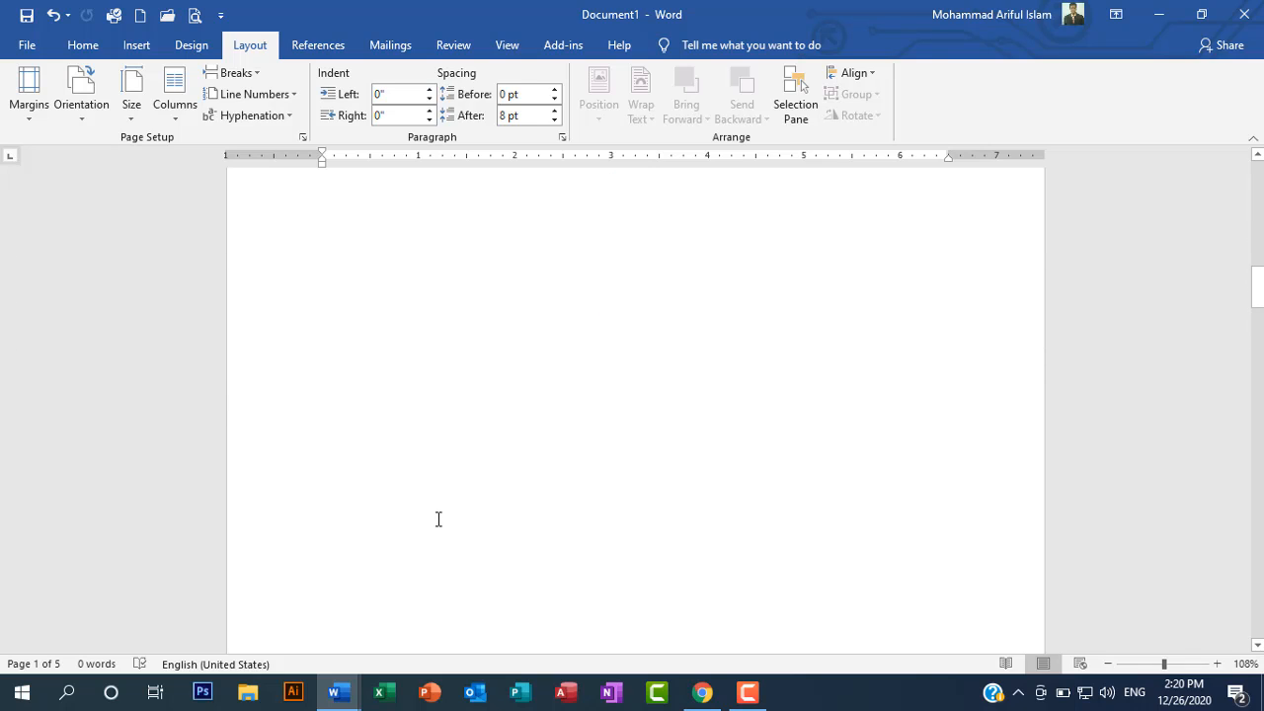
pyautogui.scroll(2, 439, 520)
pyautogui.click(393, 438)
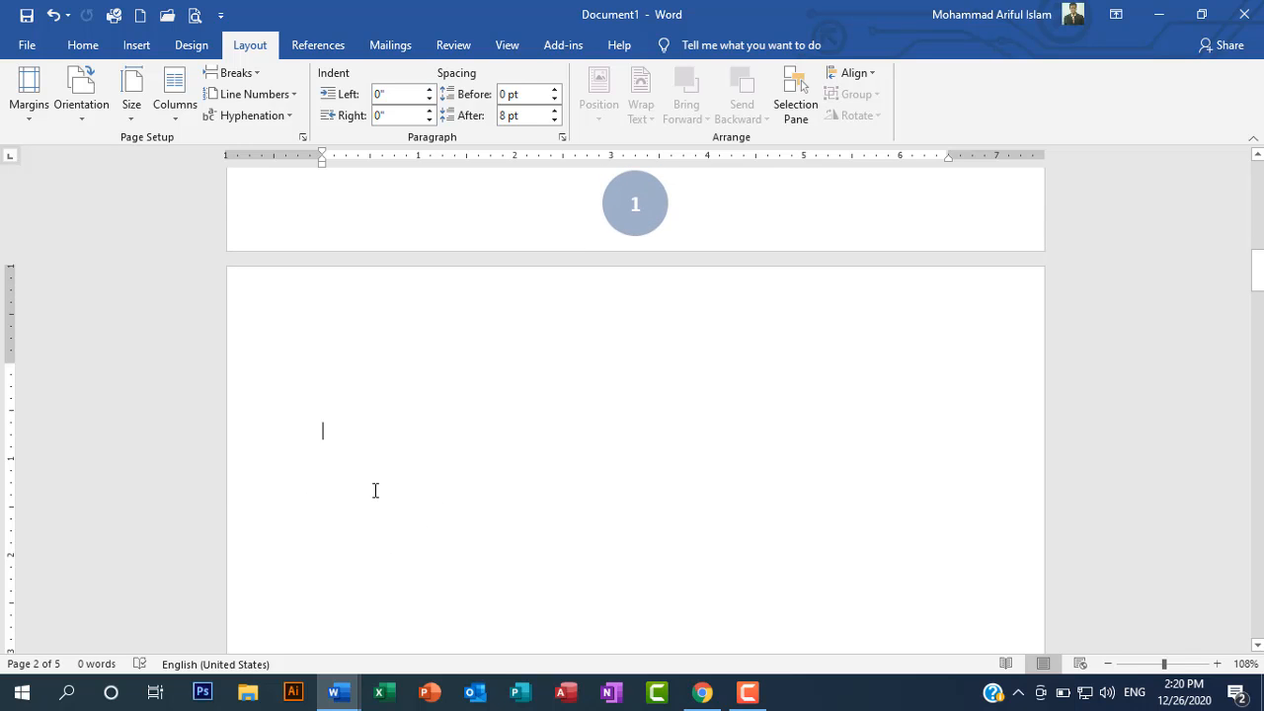
pyautogui.click(82, 120)
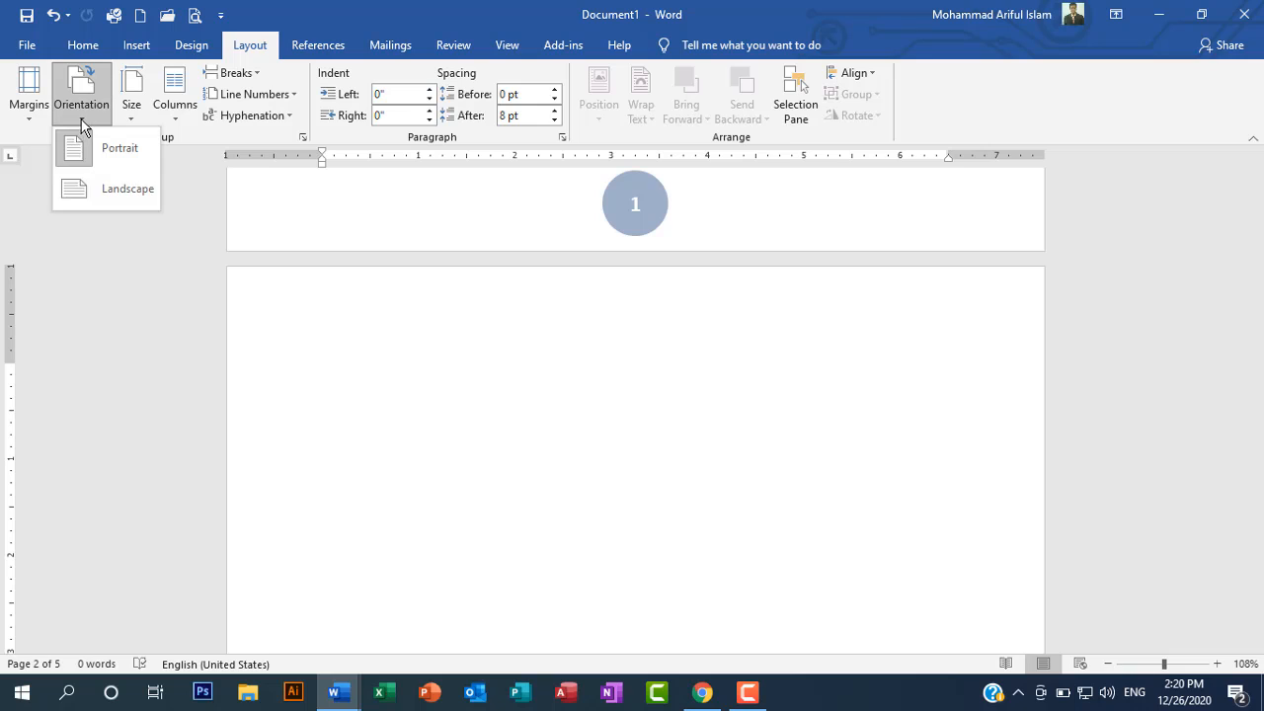
pyautogui.click(96, 187)
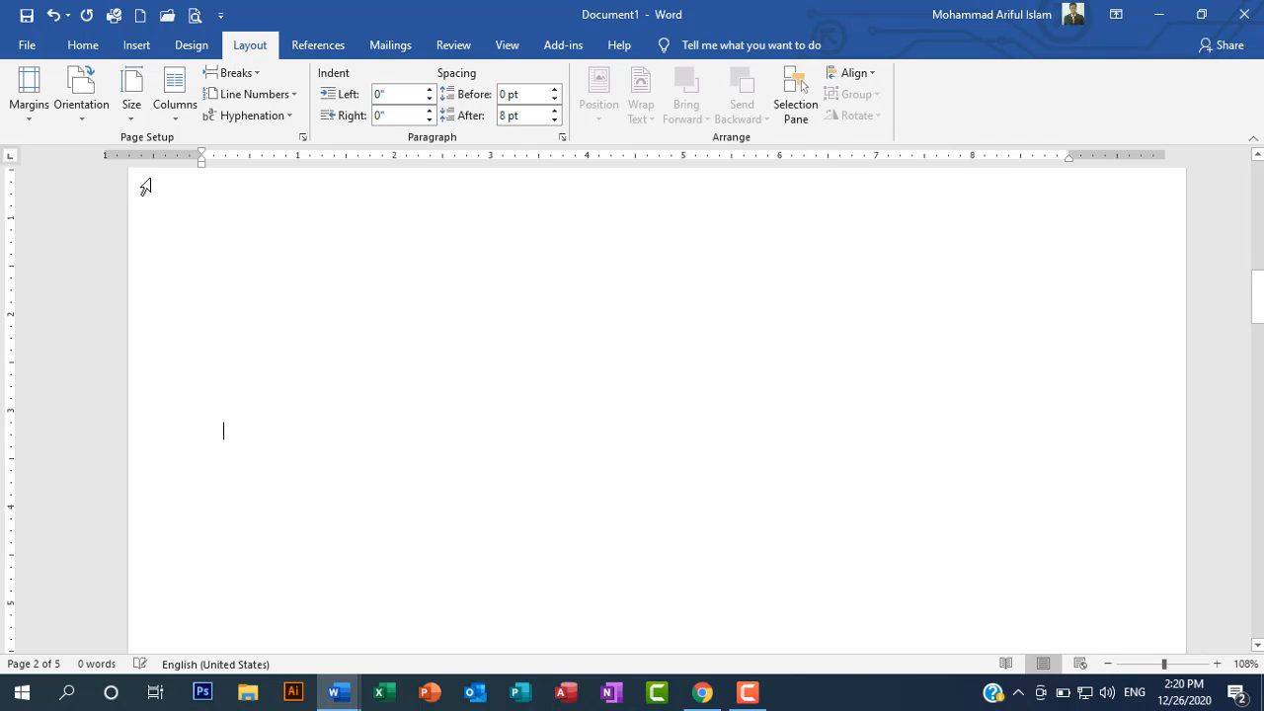
pyautogui.scroll(3, 426, 451)
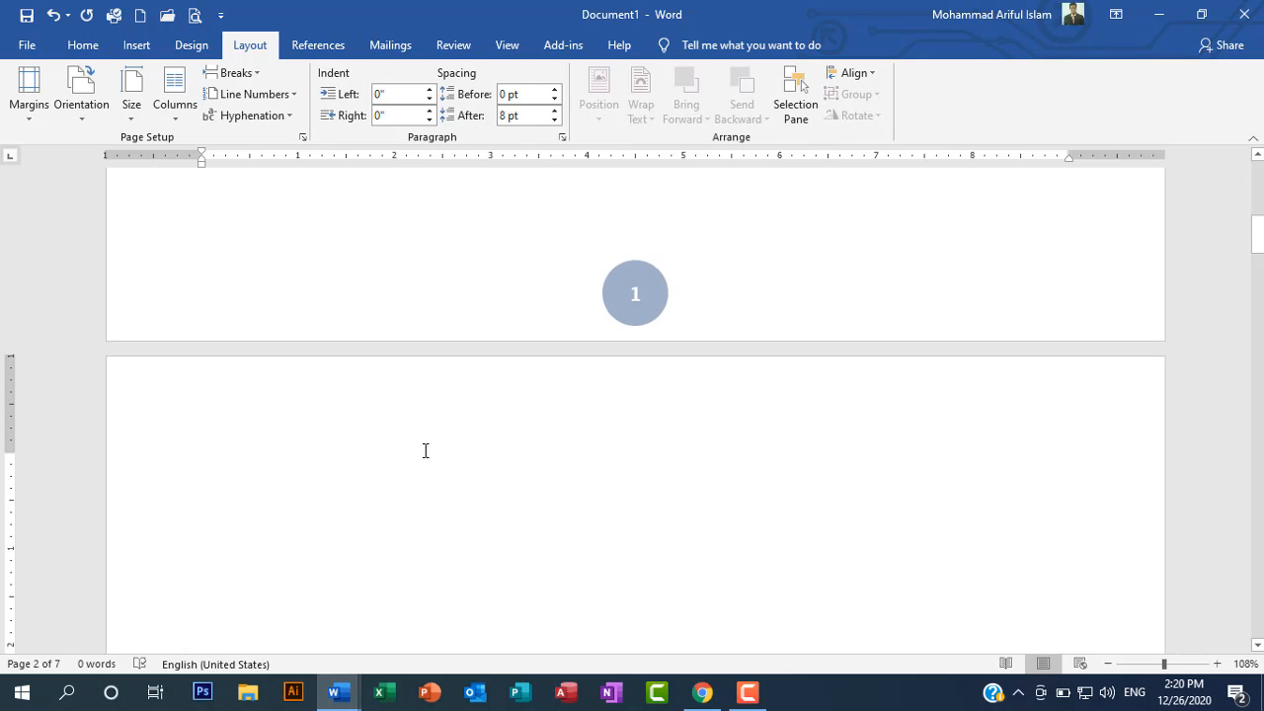
pyautogui.scroll(-3, 426, 451)
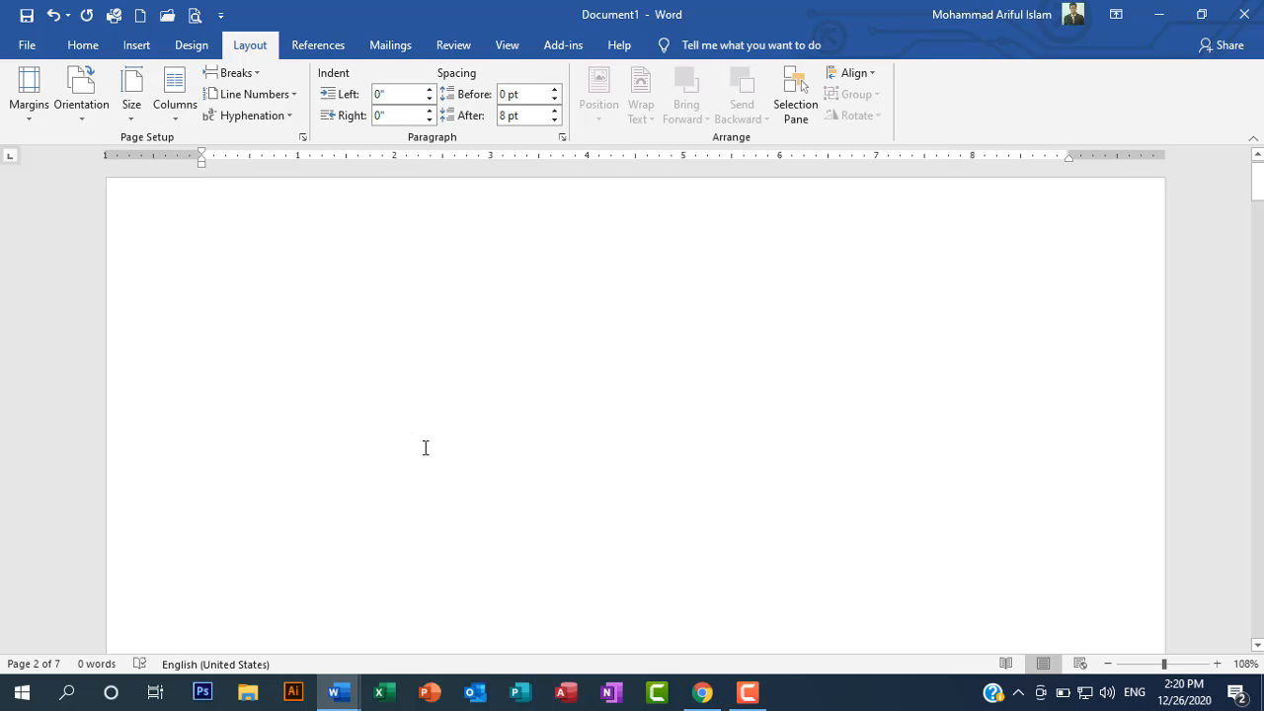
pyautogui.scroll(5, 426, 448)
pyautogui.scroll(-8, 425, 448)
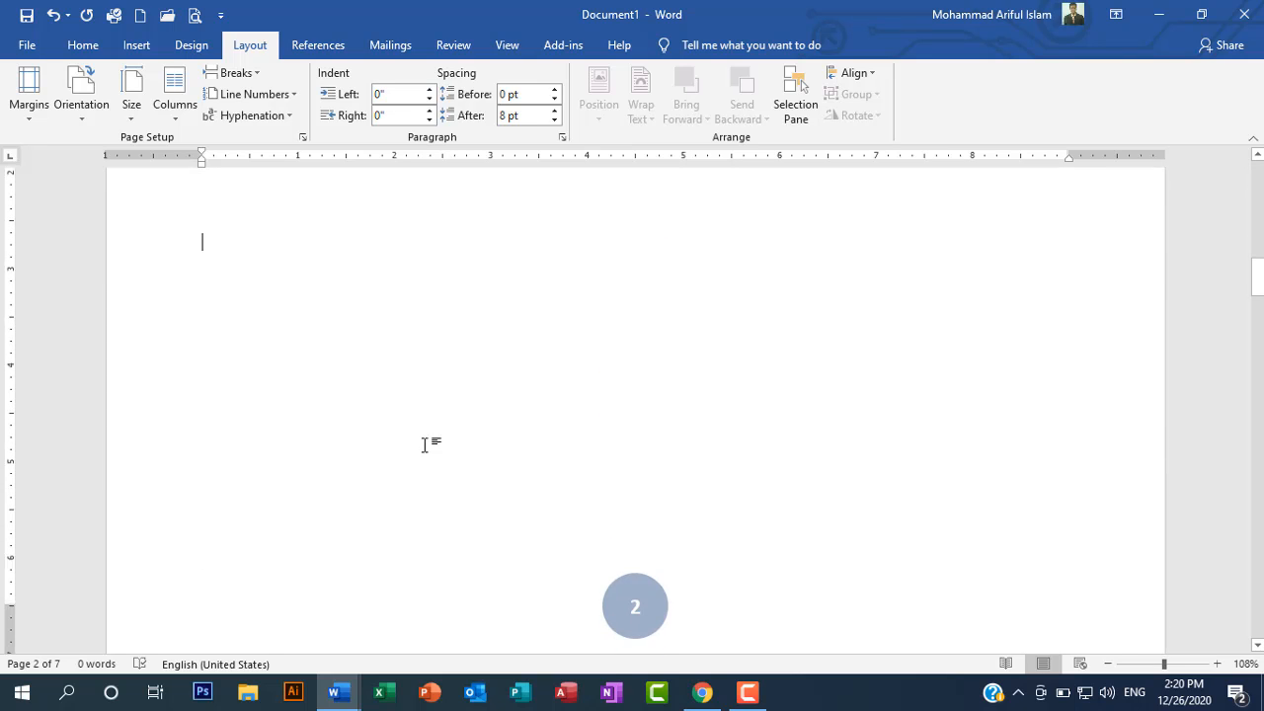
pyautogui.scroll(3, 428, 446)
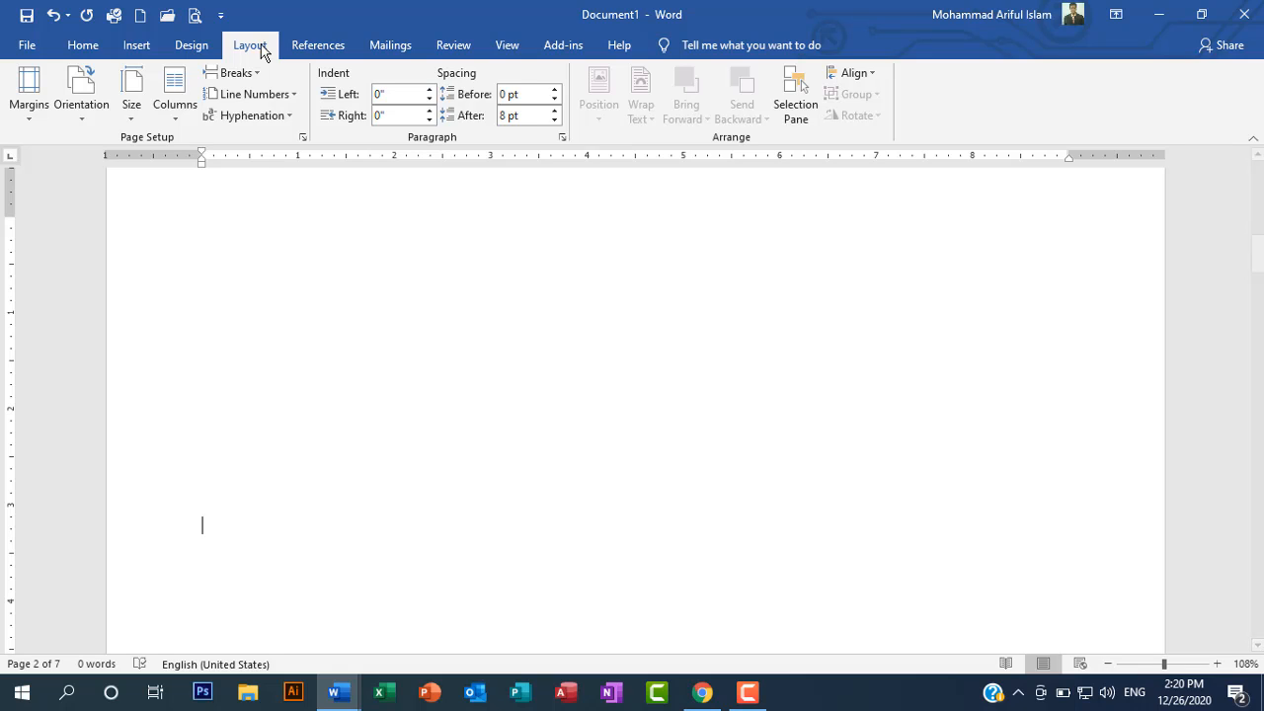
# Step: Review the orientation options again, undo the Landscape change and return to the start of the document
pyautogui.click(85, 119)
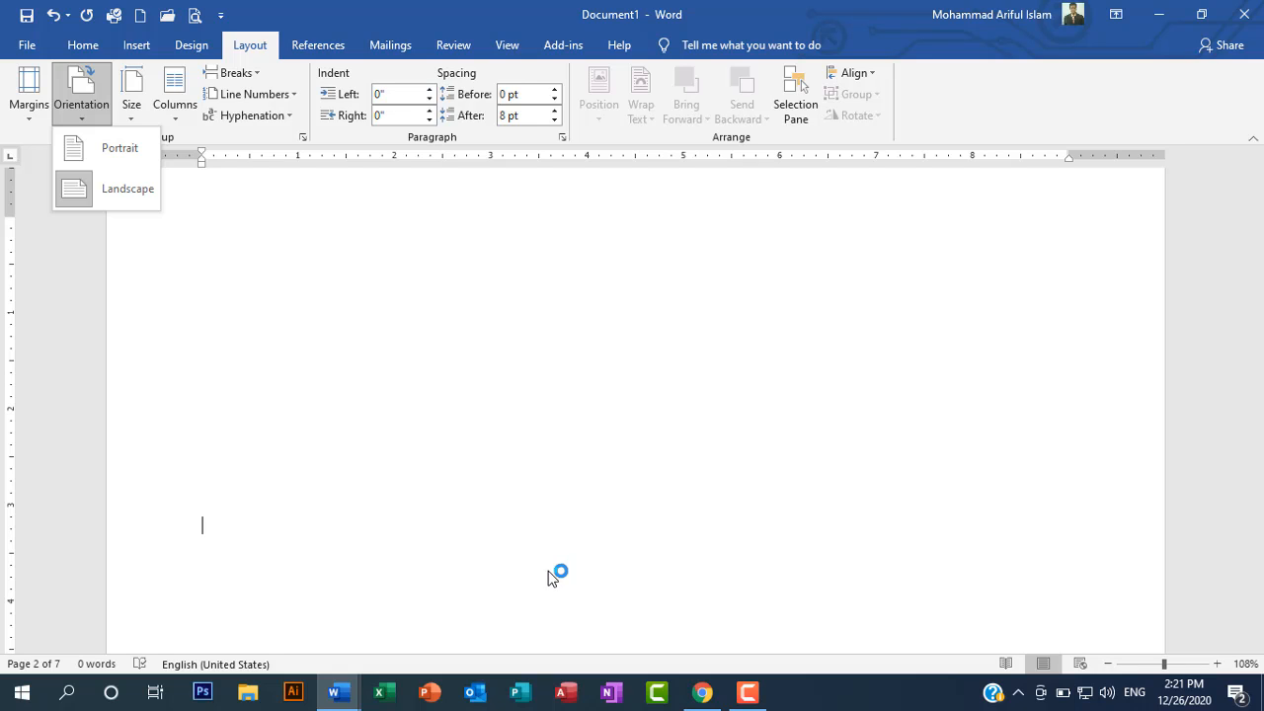
pyautogui.click(467, 512)
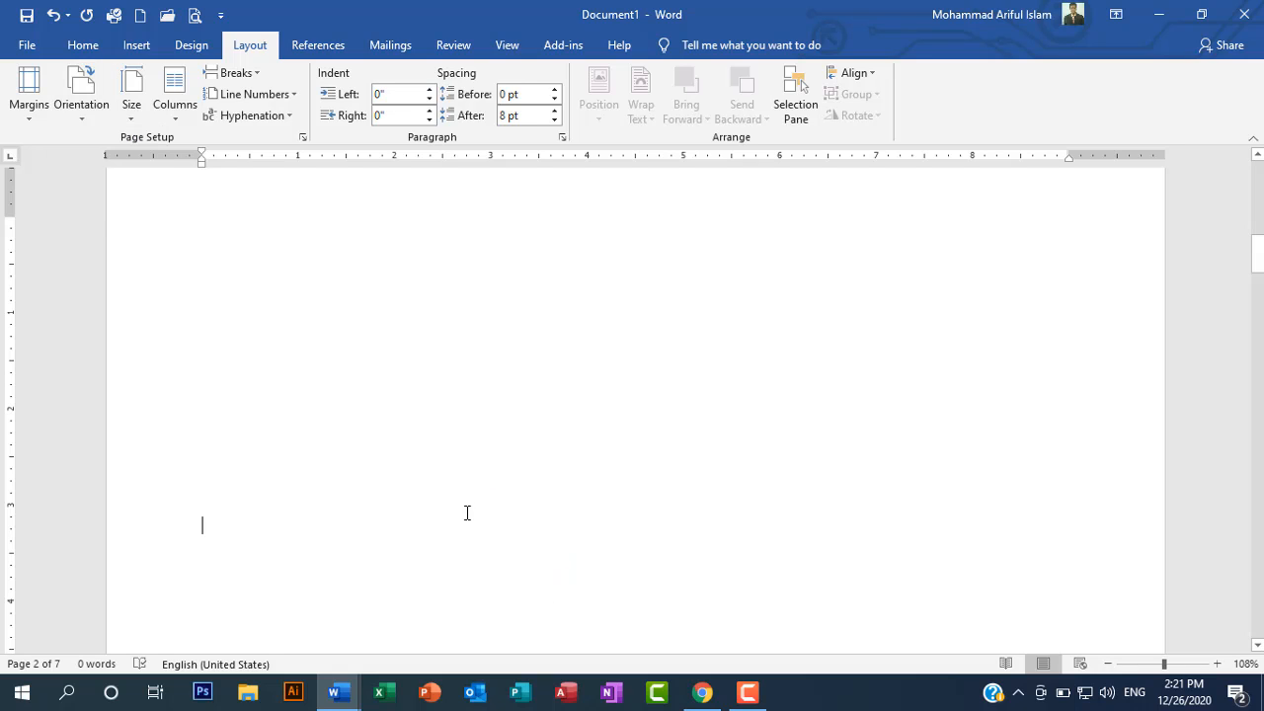
pyautogui.click(53, 15)
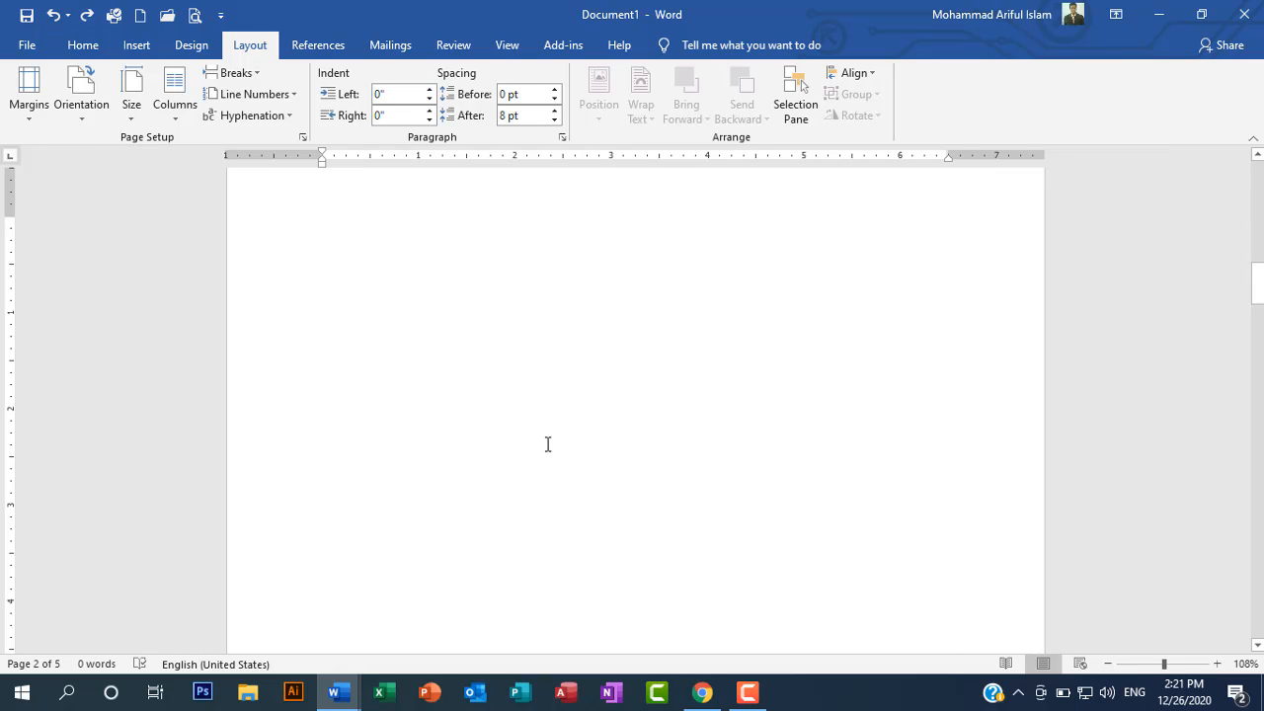
pyautogui.scroll(10, 548, 445)
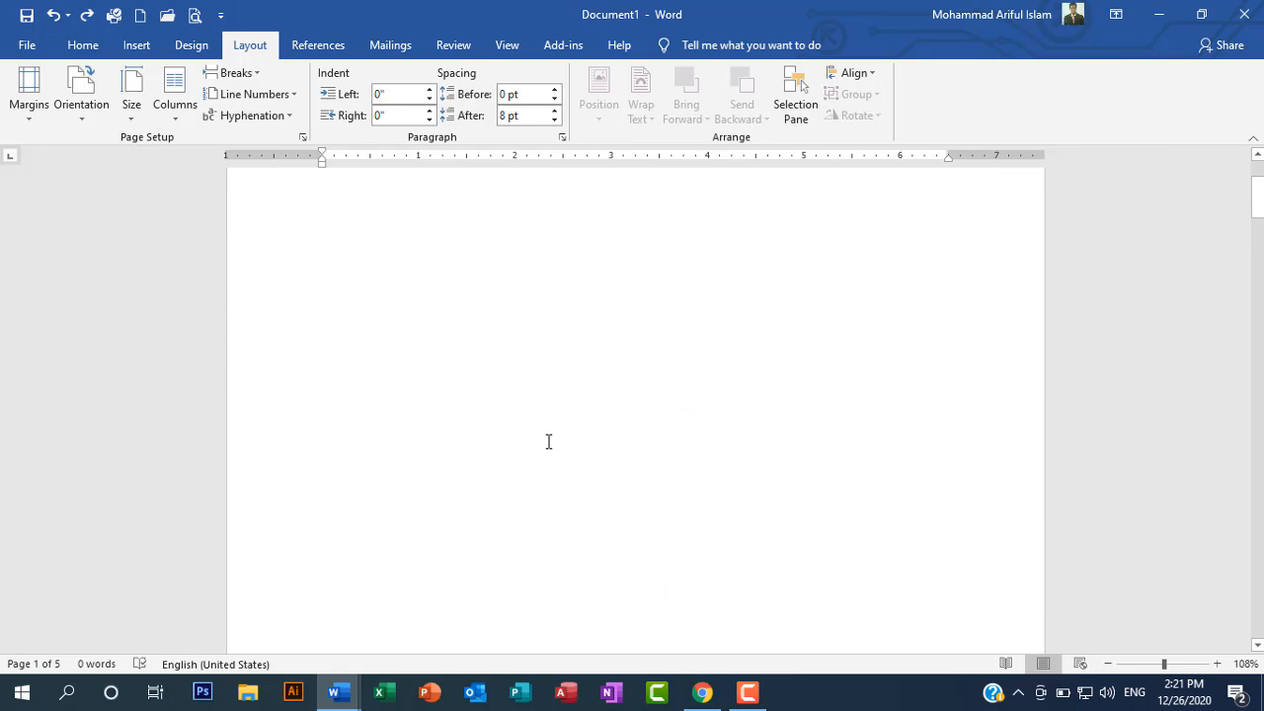
pyautogui.scroll(1, 548, 441)
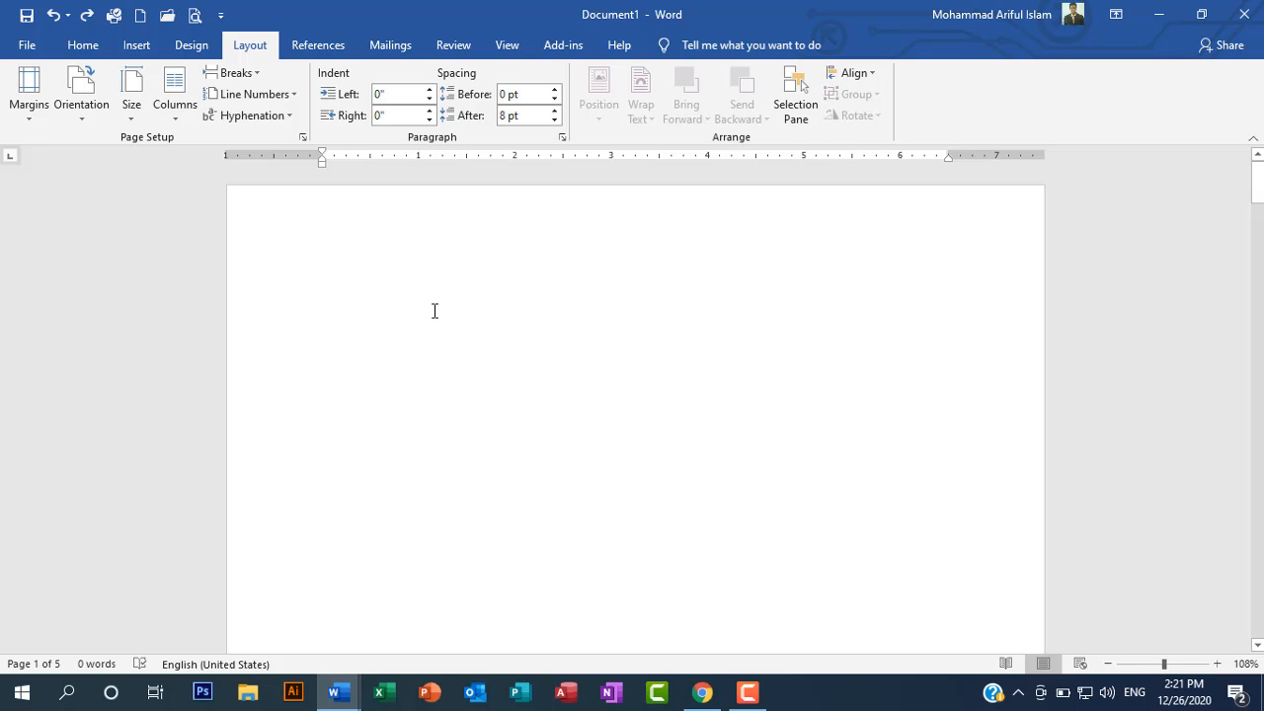
# Step: Insert the portrait photo with the long numeric file name from the device's Desktop folder on page 2
pyautogui.click(130, 48)
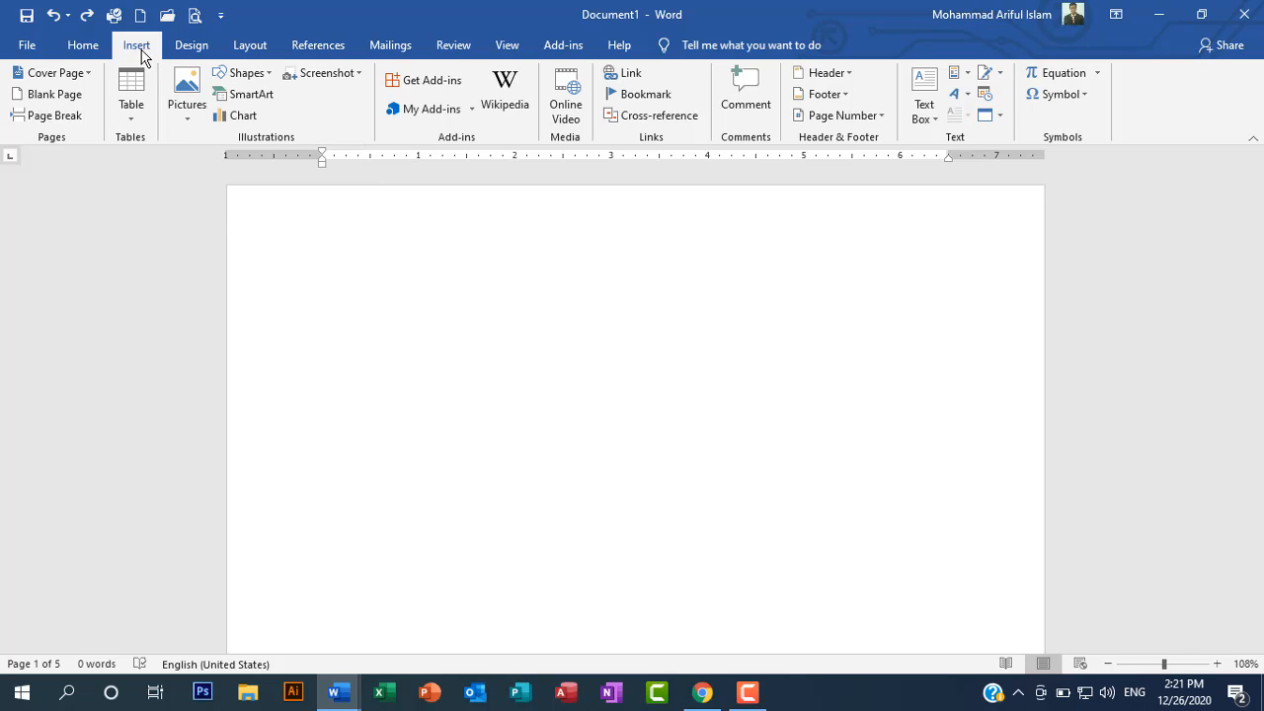
pyautogui.click(188, 104)
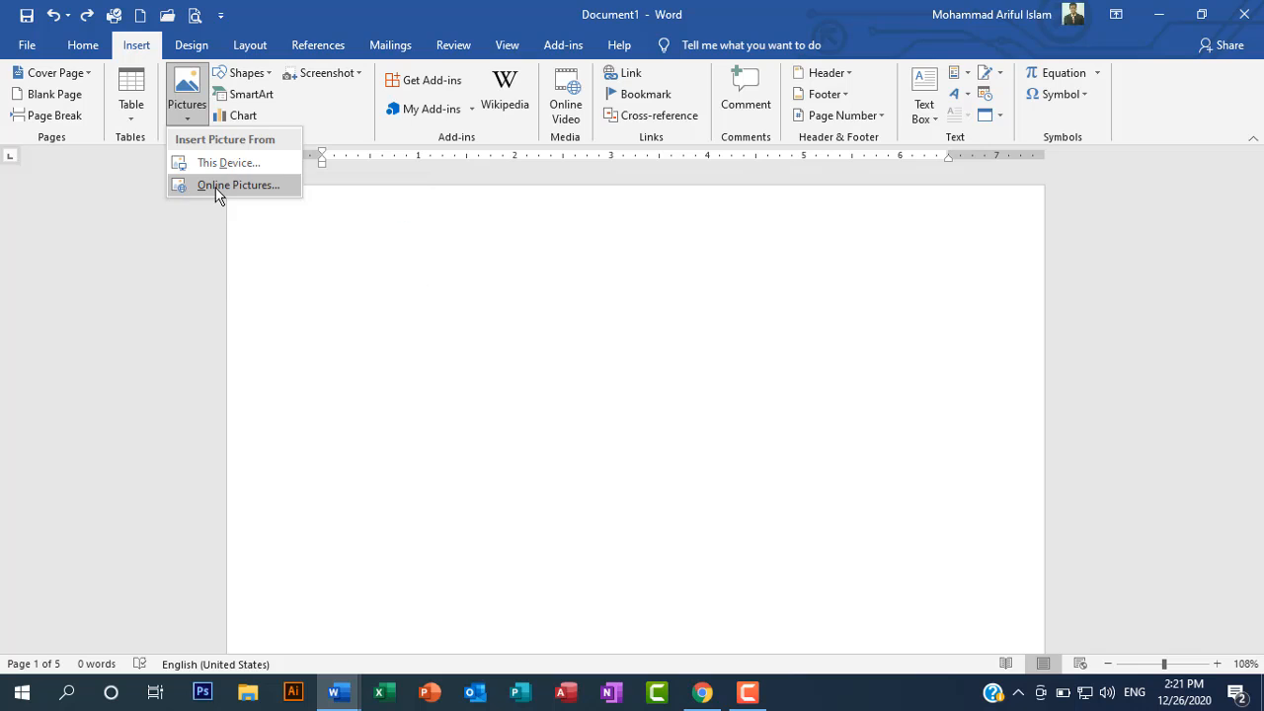
pyautogui.click(201, 166)
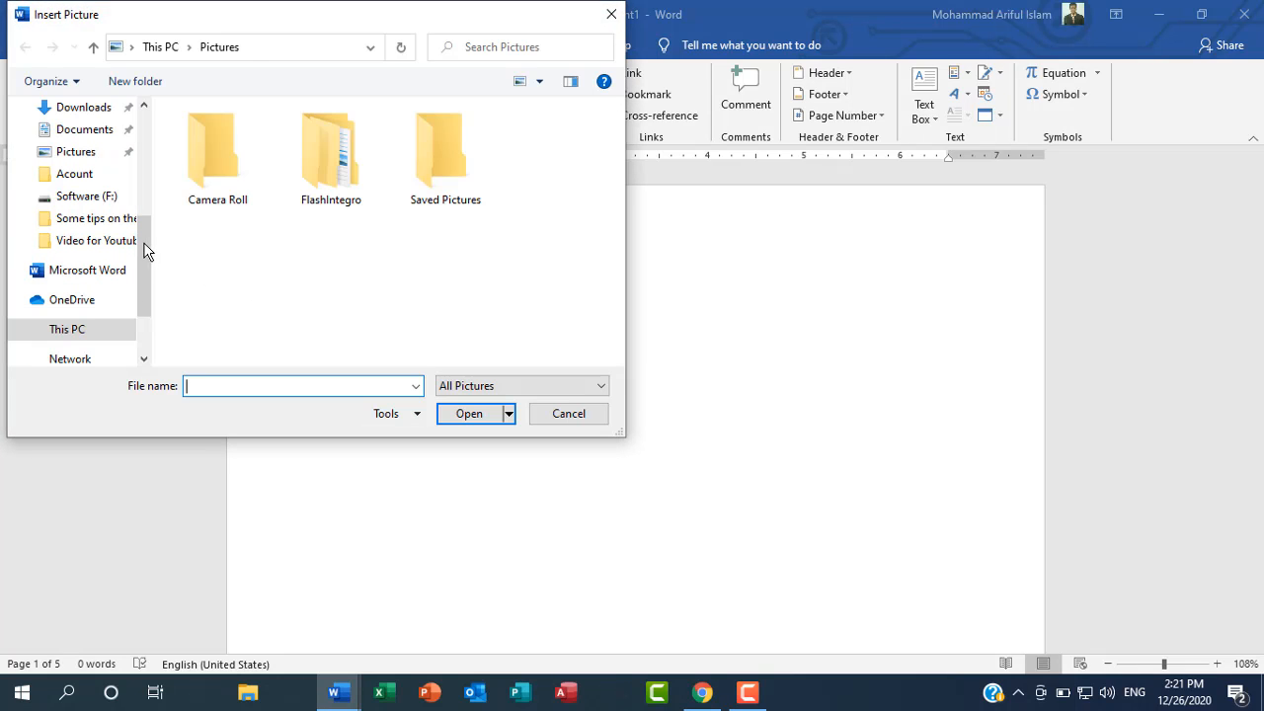
pyautogui.moveTo(141, 249); pyautogui.dragTo(142, 148)
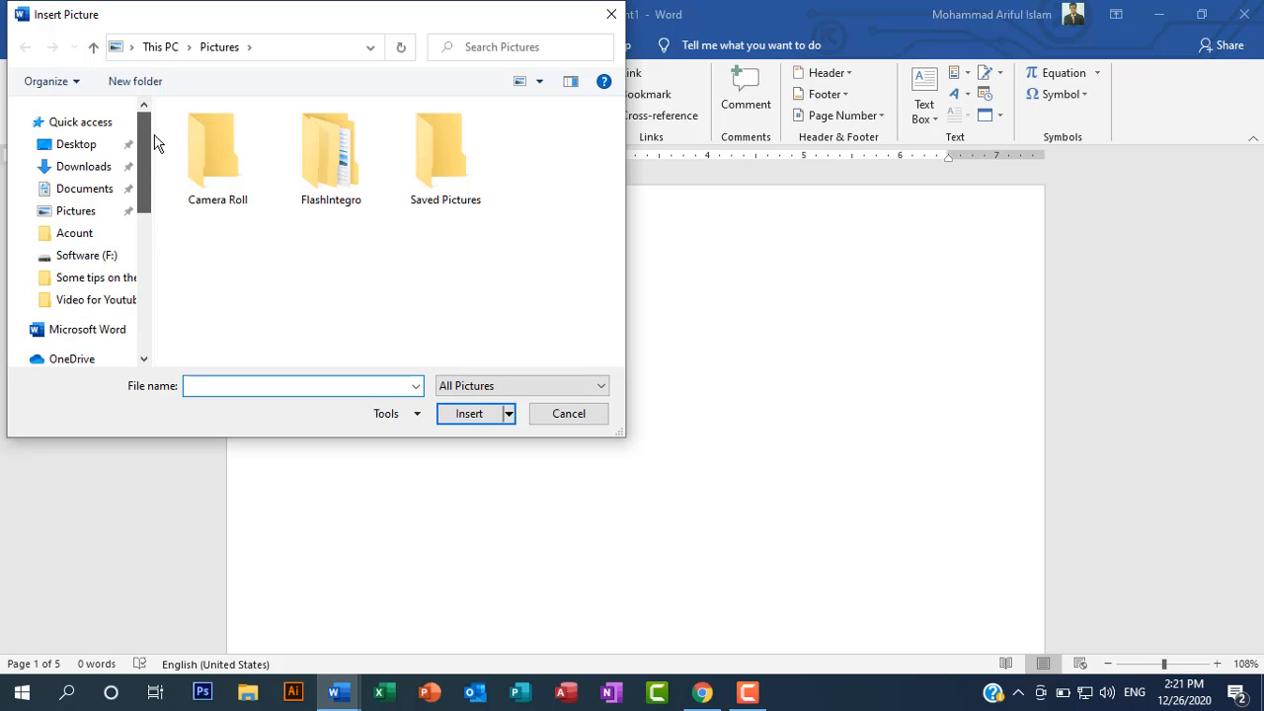
pyautogui.click(88, 147)
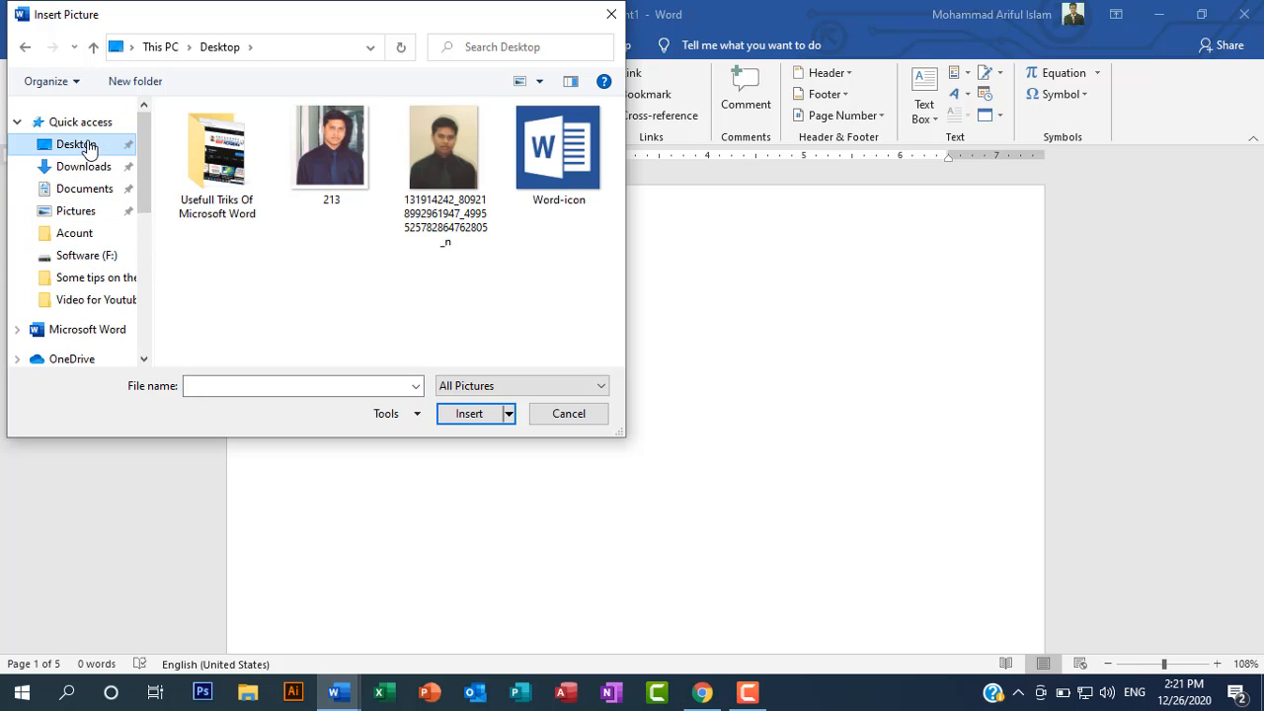
pyautogui.doubleClick(434, 166)
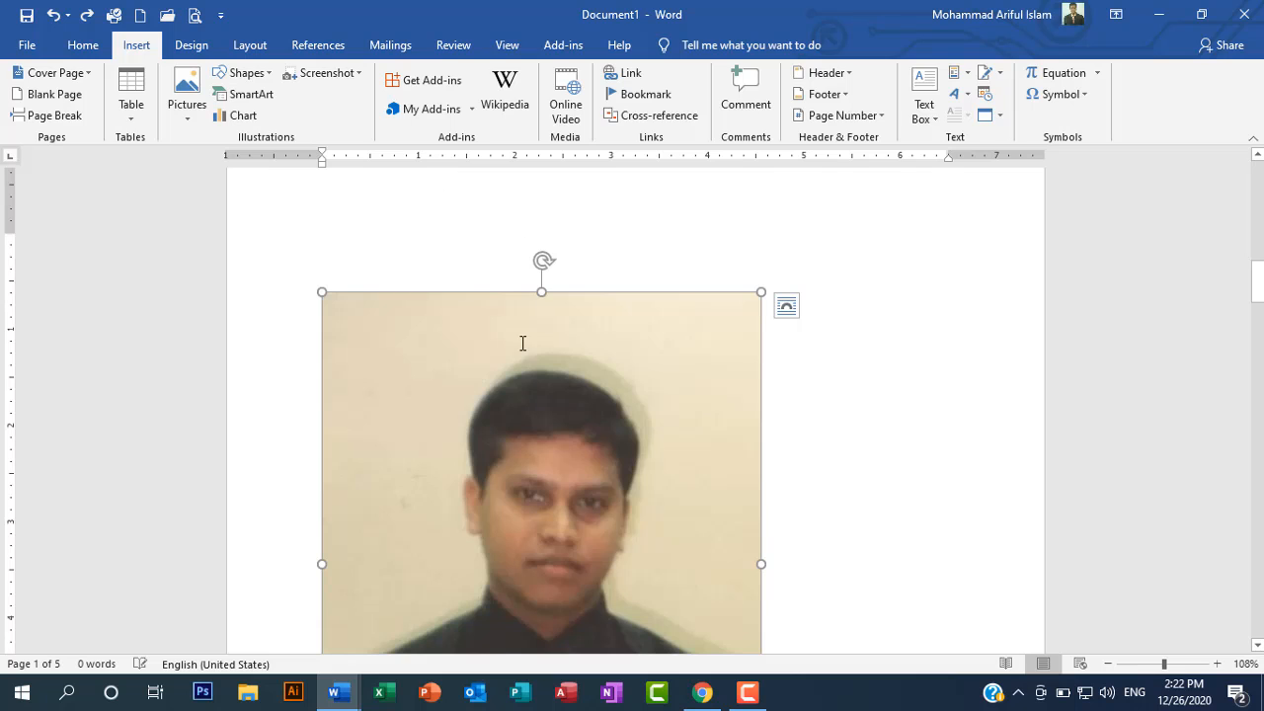
# Step: Shrink the inserted photo proportionally to about 1.56" high and 1.26" wide
pyautogui.scroll(-4, 711, 520)
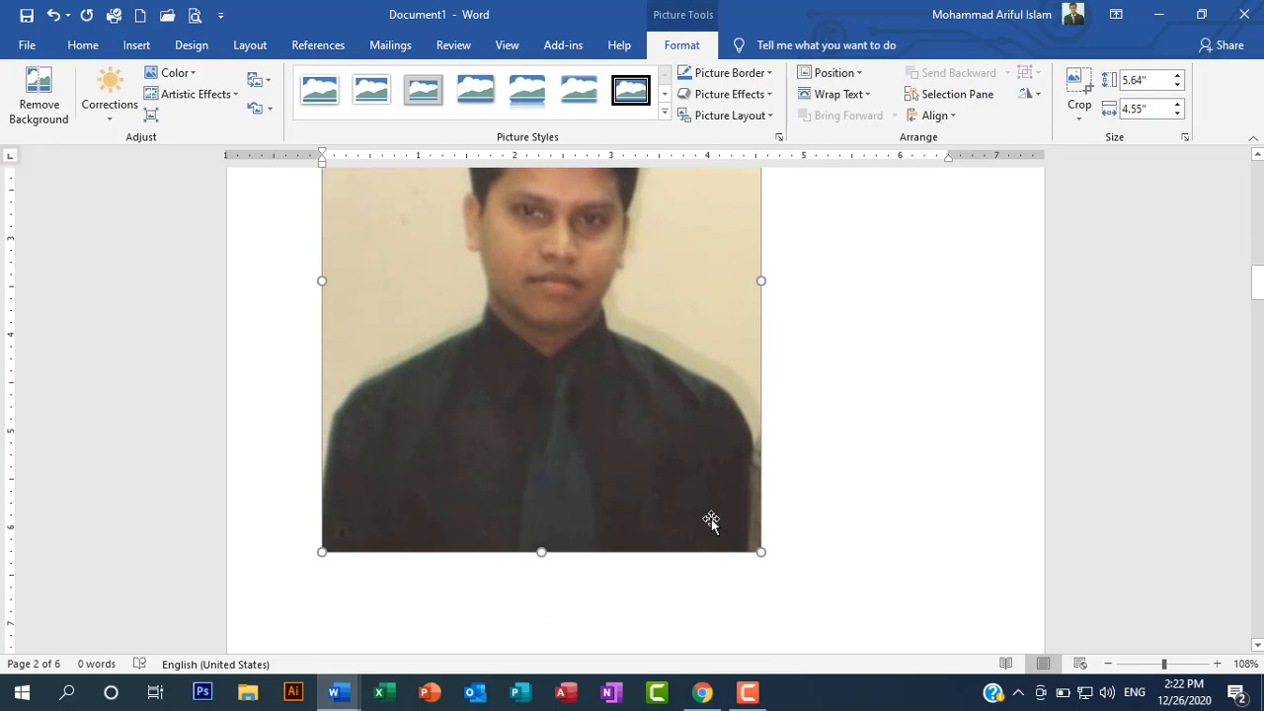
pyautogui.scroll(4, 711, 519)
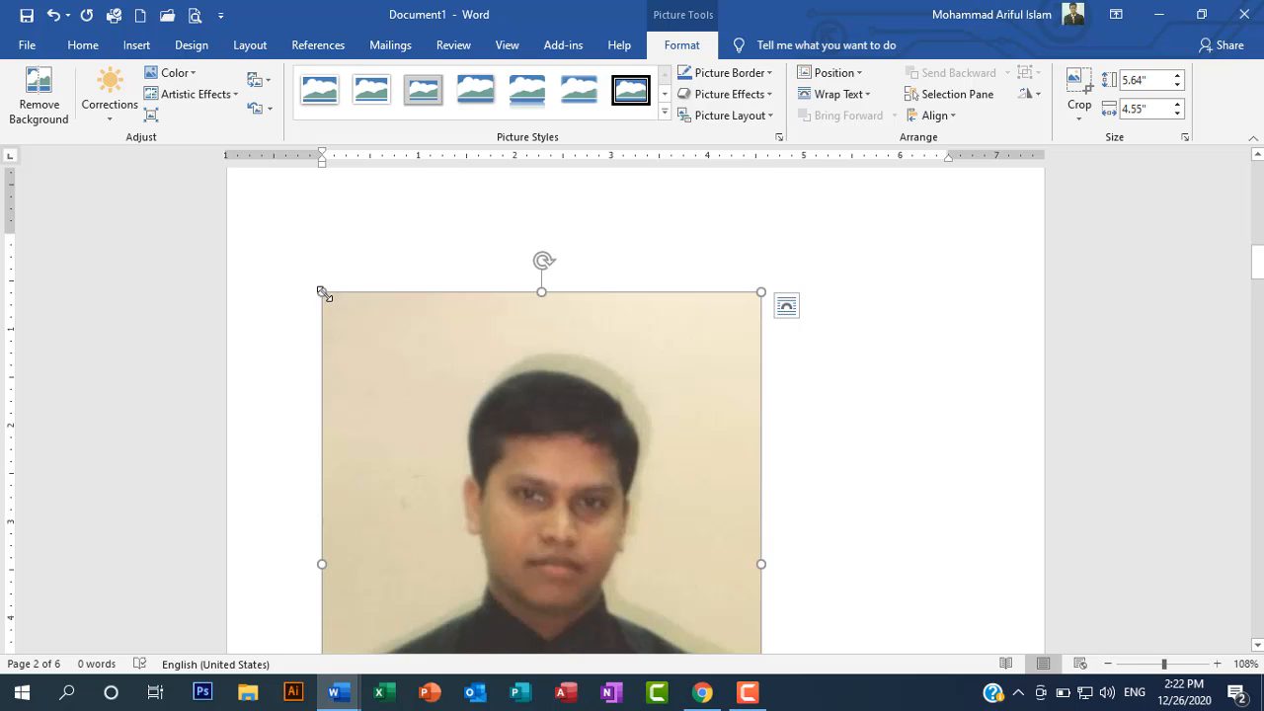
pyautogui.moveTo(321, 293); pyautogui.dragTo(638, 646)
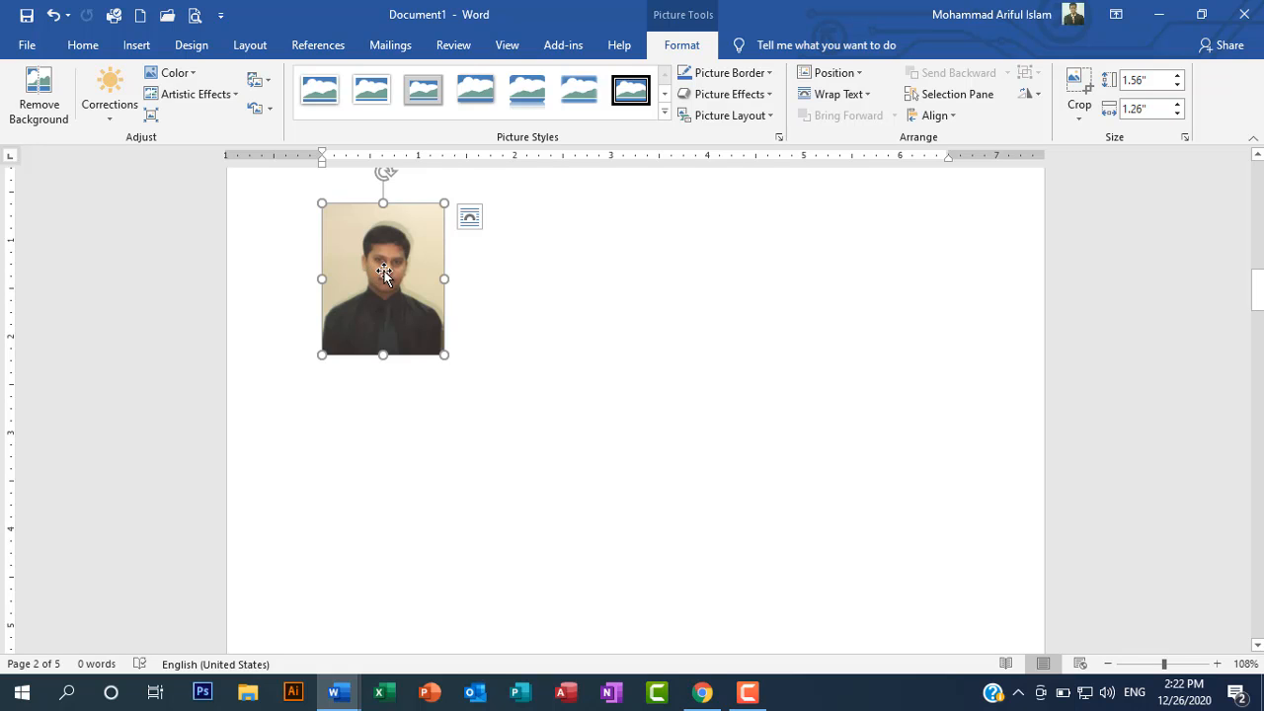
# Step: Try to move the inline photo across page 2
pyautogui.click(568, 316)
pyautogui.moveTo(389, 289); pyautogui.dragTo(483, 307)
pyautogui.moveTo(327, 254); pyautogui.dragTo(868, 316)
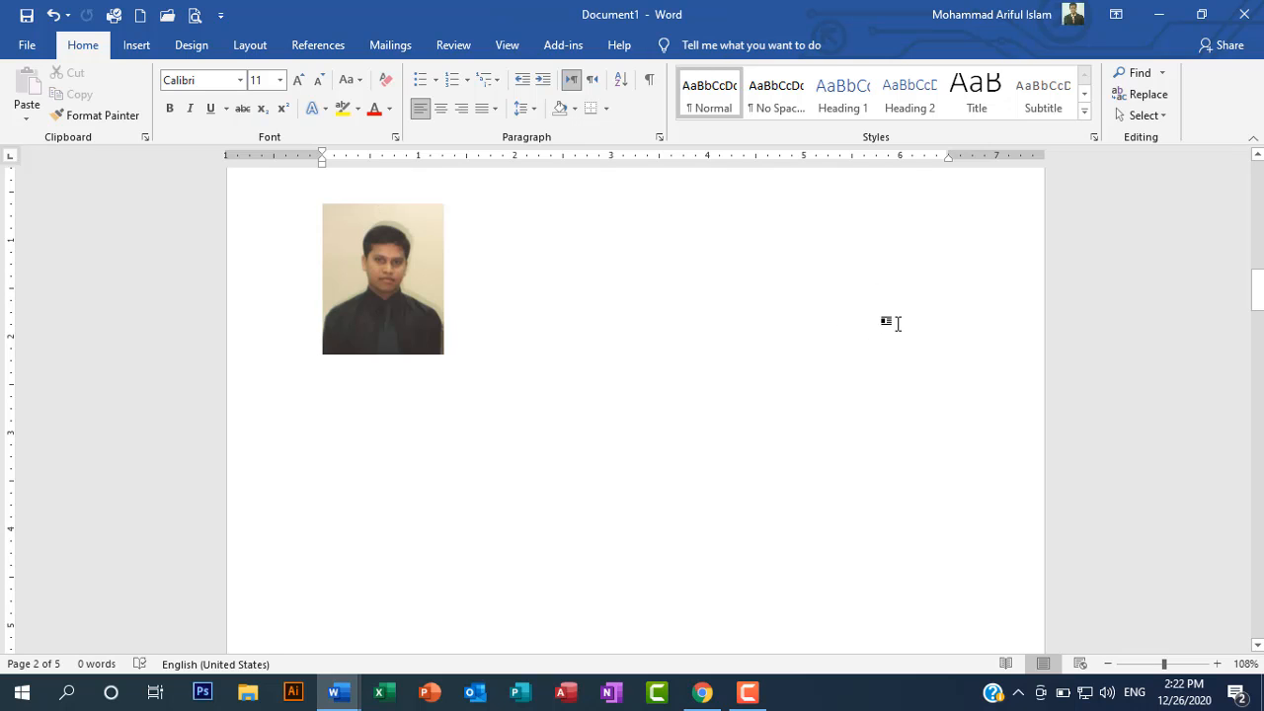
# Step: Set the photo's text wrapping to Behind Text
pyautogui.click(398, 294)
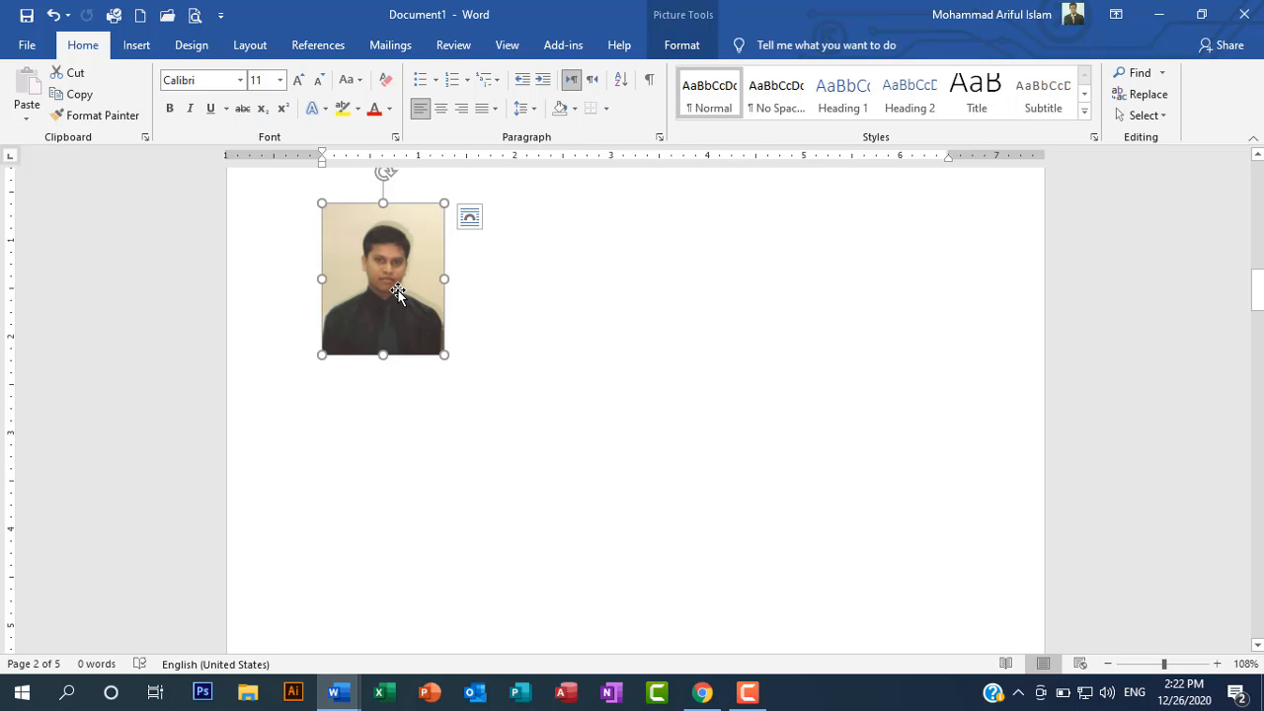
pyautogui.rightClick(398, 293)
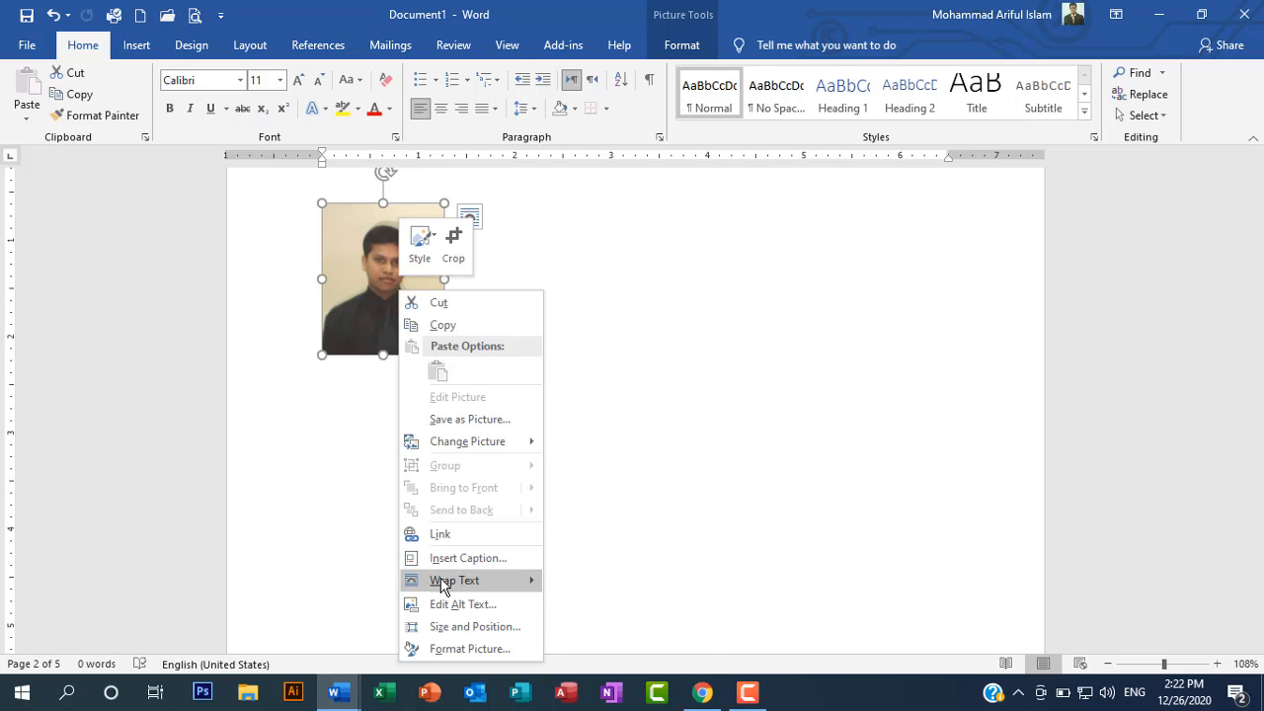
pyautogui.moveTo(445, 584)
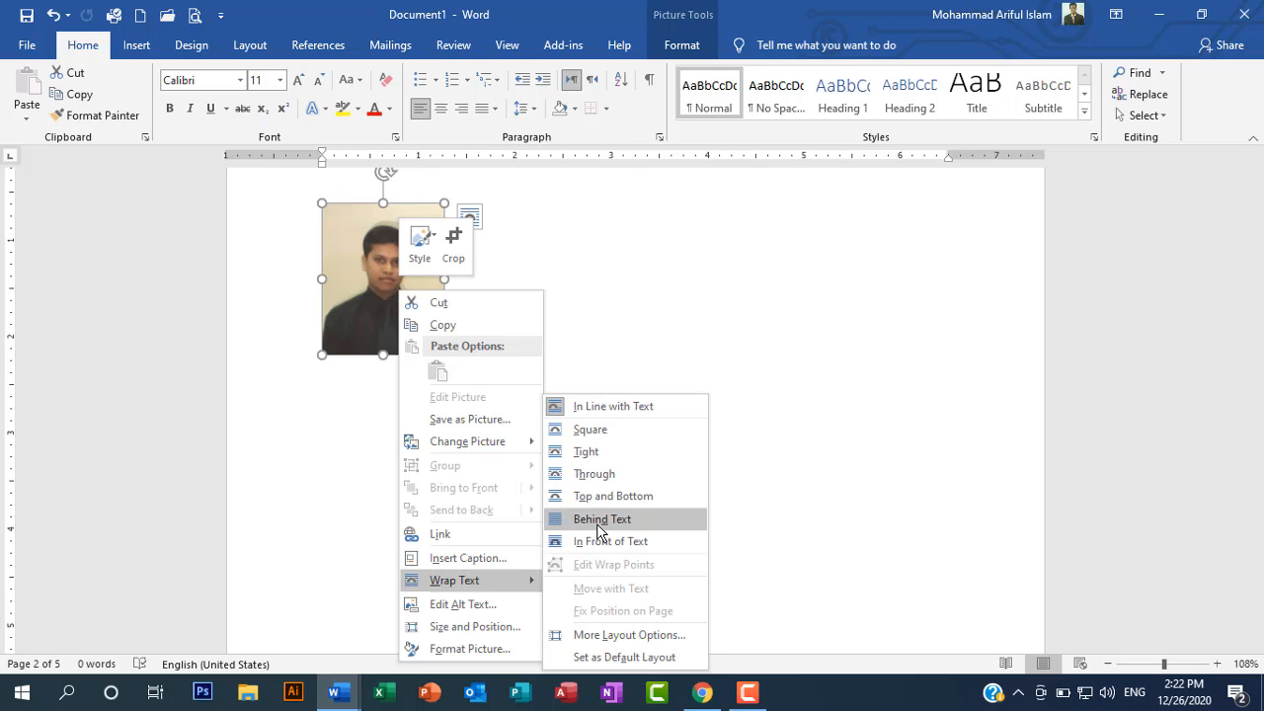
pyautogui.click(597, 524)
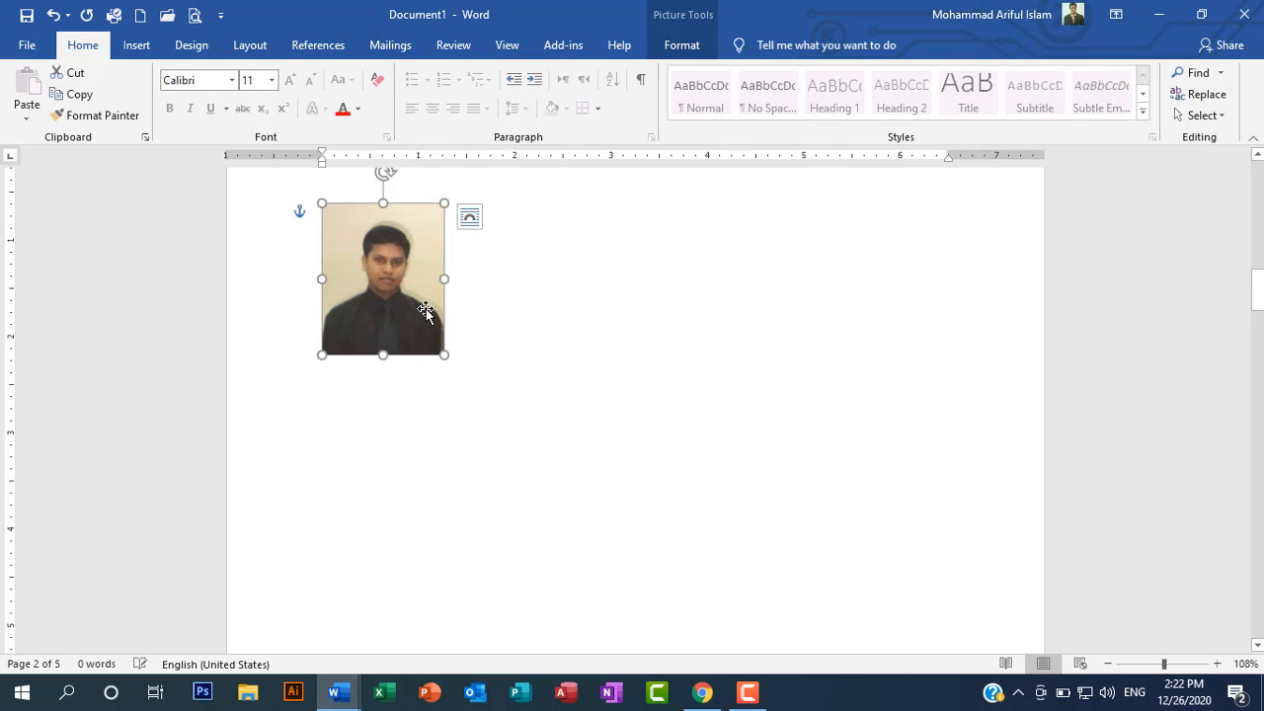
# Step: Move the photo freely around page 2 and leave it about 1.25" inside the left margin, lower than its original place
pyautogui.moveTo(375, 274); pyautogui.dragTo(540, 306)
pyautogui.moveTo(668, 328); pyautogui.dragTo(612, 380)
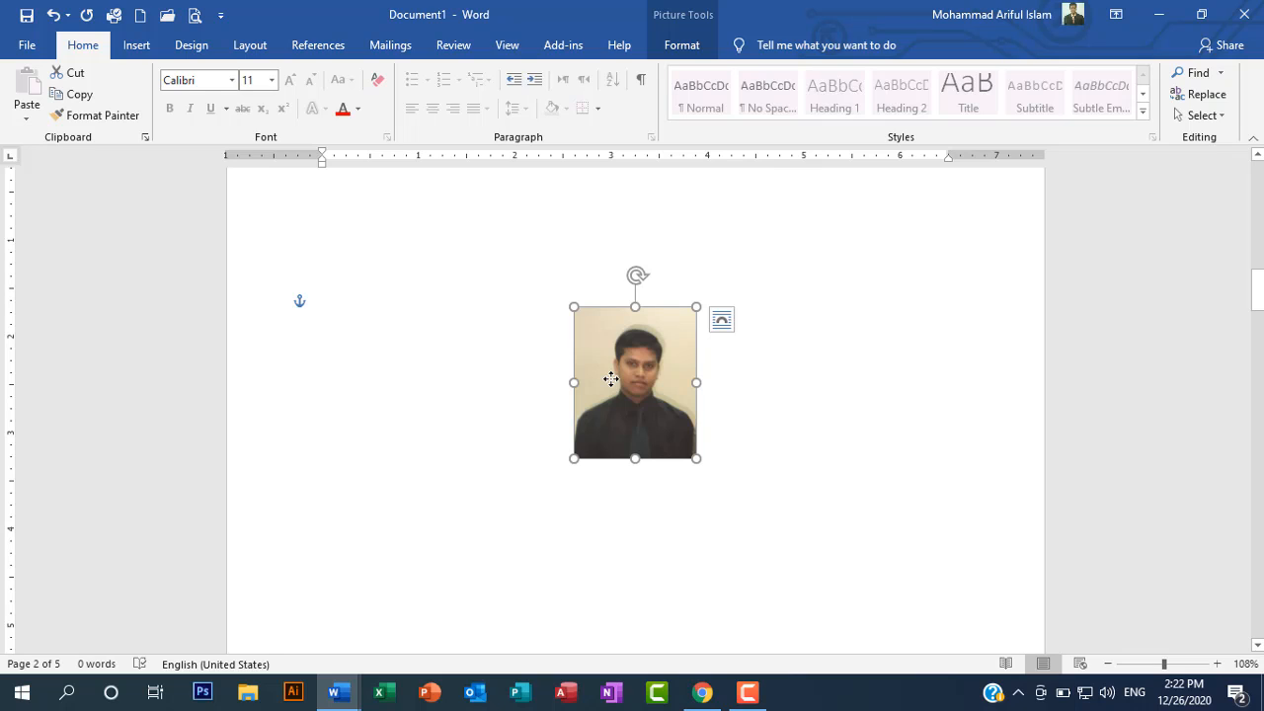
pyautogui.moveTo(627, 370); pyautogui.dragTo(496, 366)
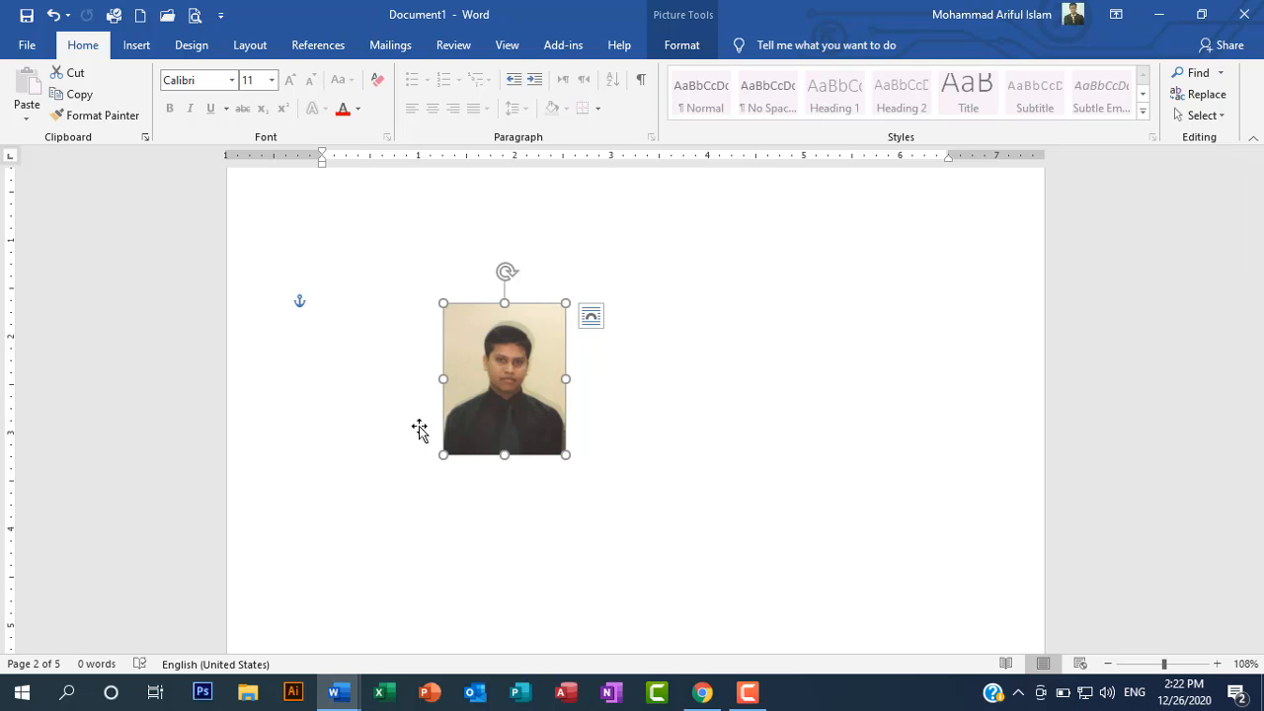
# Step: Apply the tilted, white-framed picture style with a shadow to the photo on page 2
pyautogui.click(680, 46)
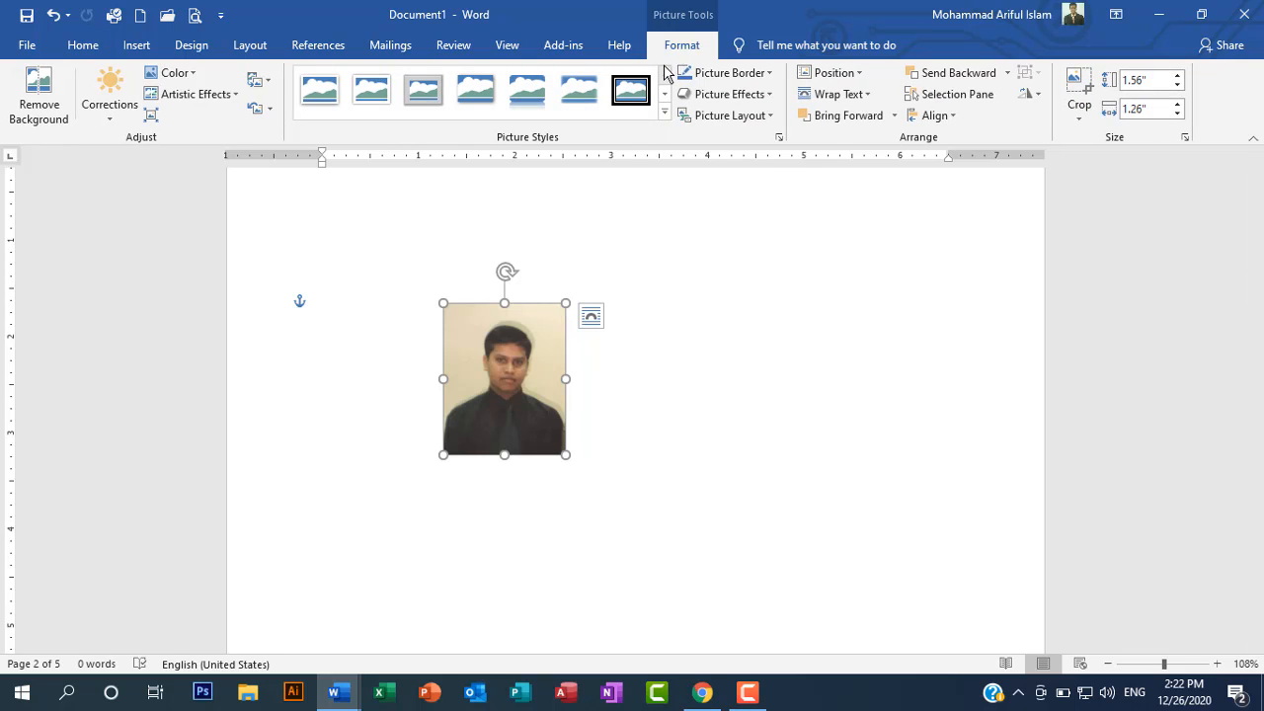
pyautogui.click(665, 116)
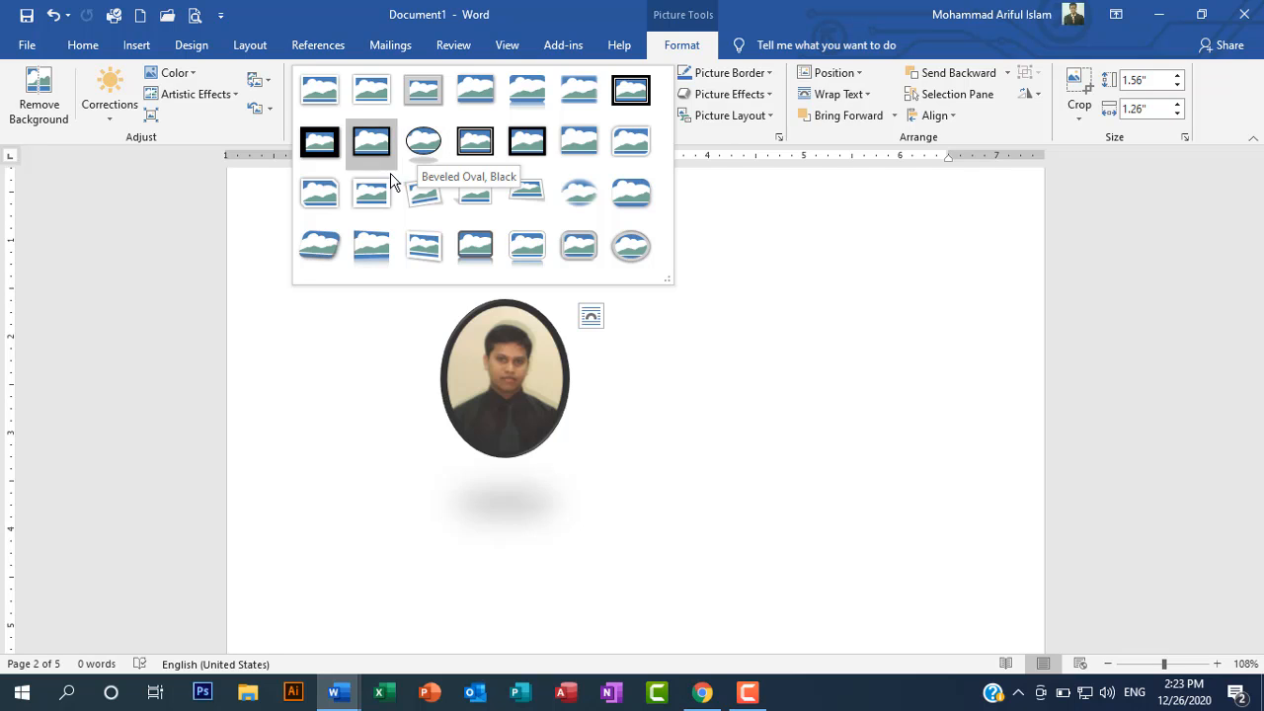
pyautogui.click(437, 201)
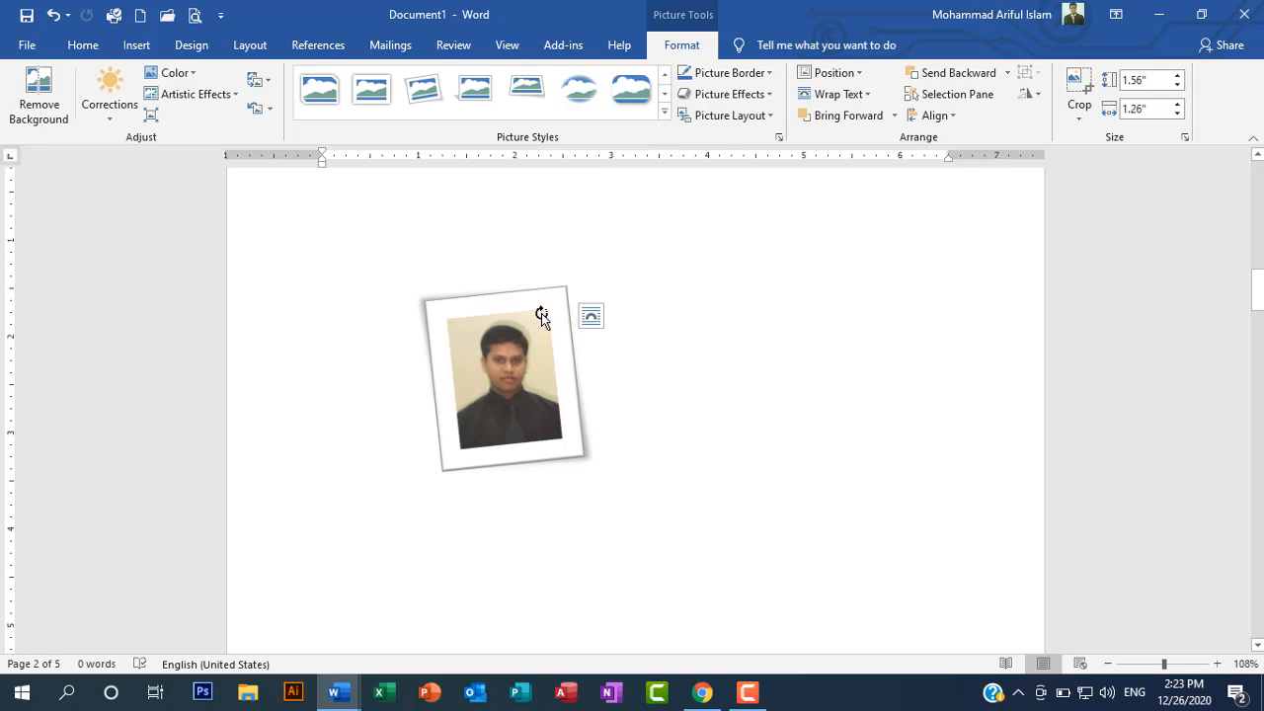
pyautogui.click(657, 422)
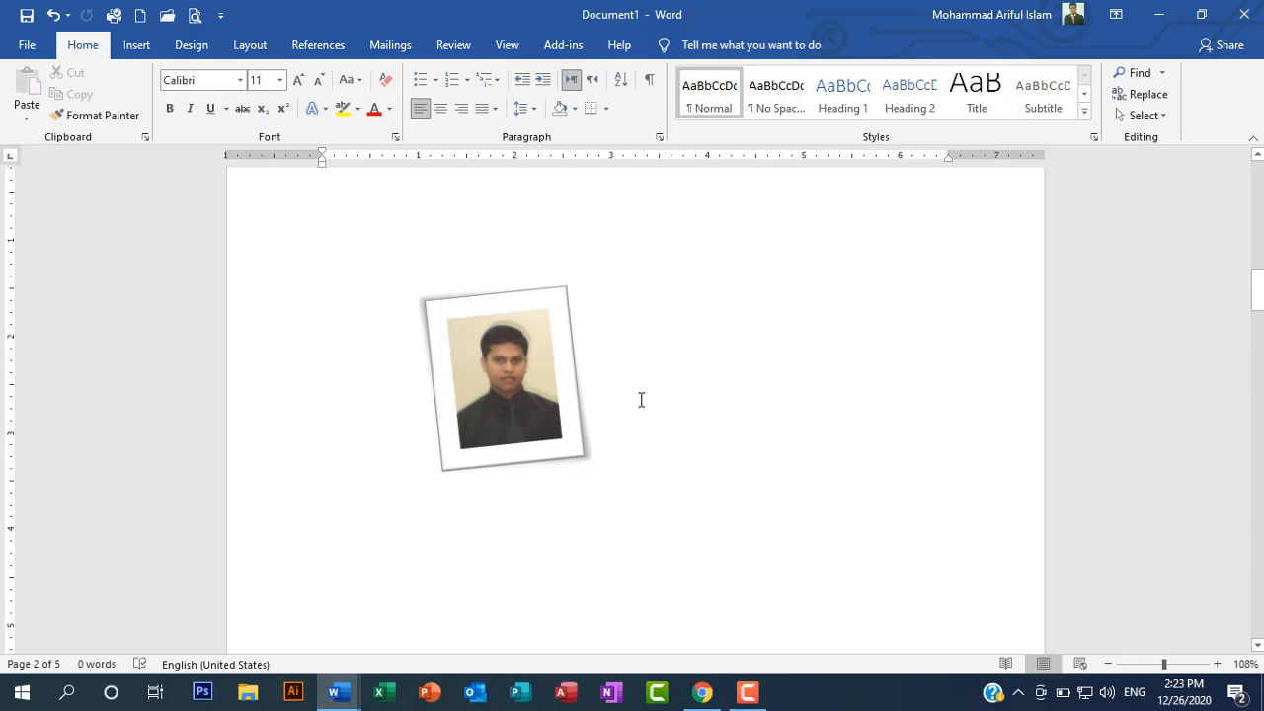
# Step: Insert a table of 7 columns and 3 rows on page 2 below the photo
pyautogui.press('Return')
pyautogui.scroll(-2, 649, 426)
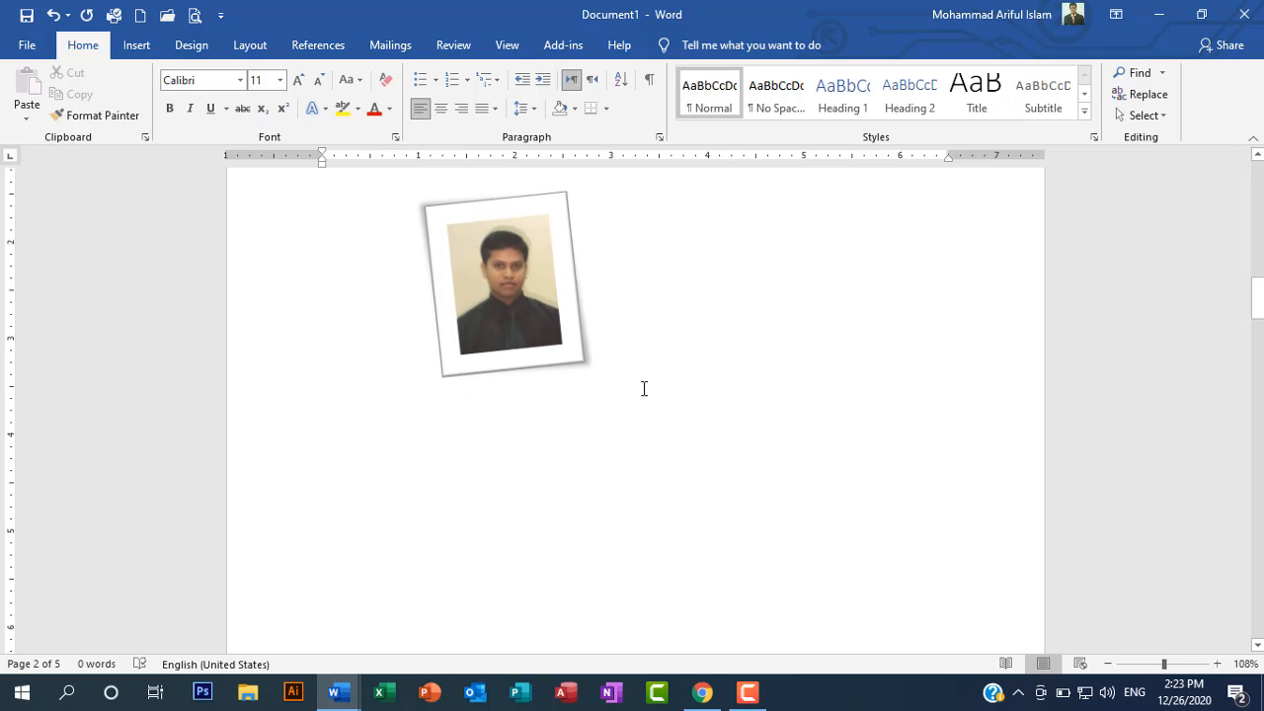
pyautogui.click(148, 47)
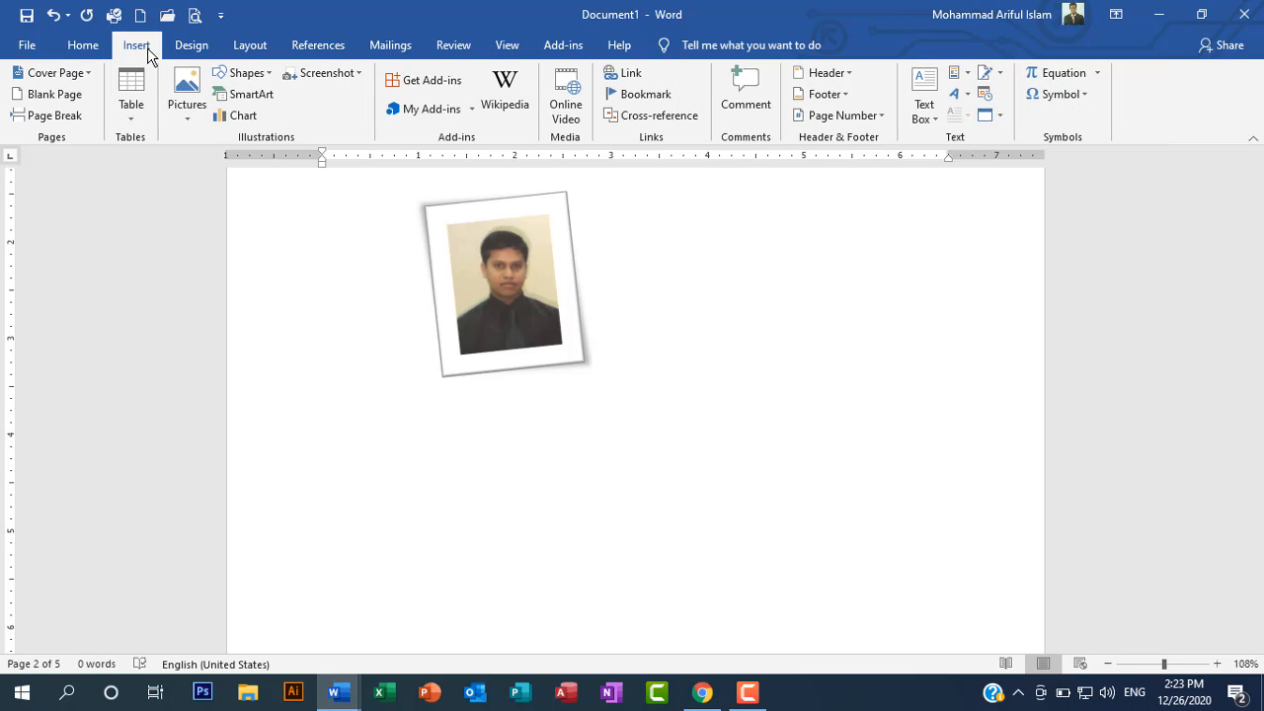
pyautogui.click(131, 122)
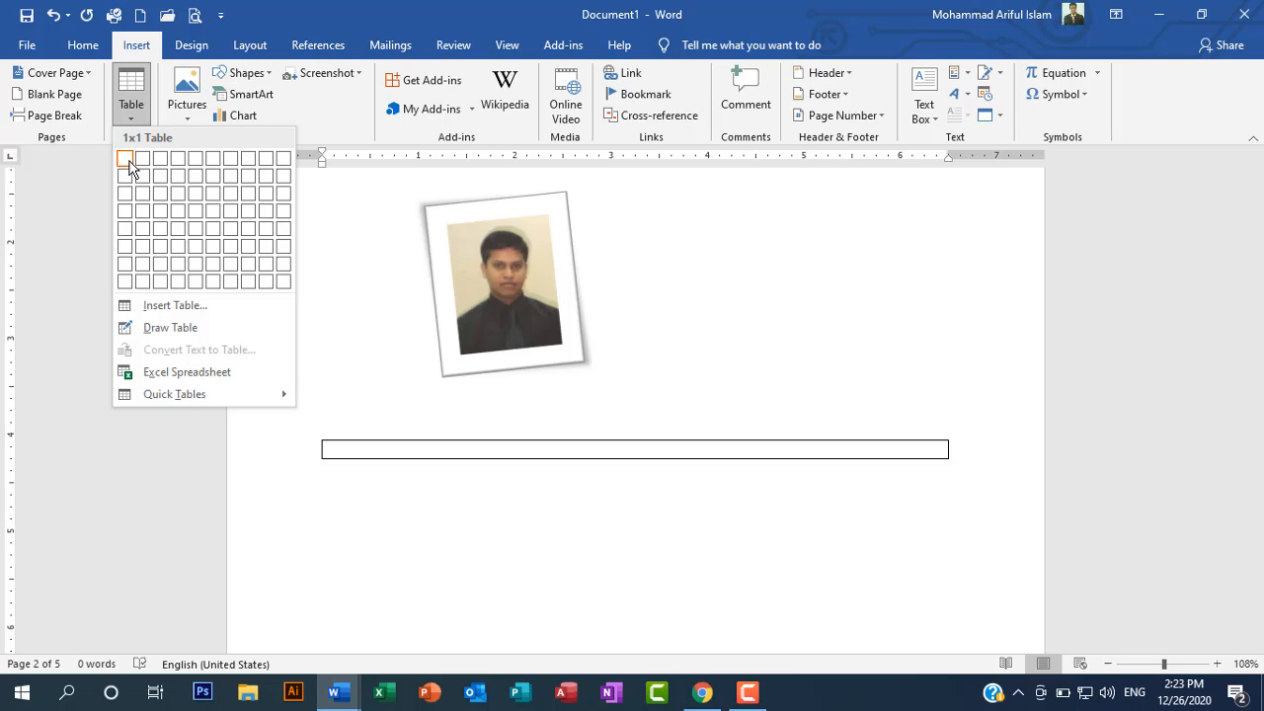
pyautogui.click(234, 198)
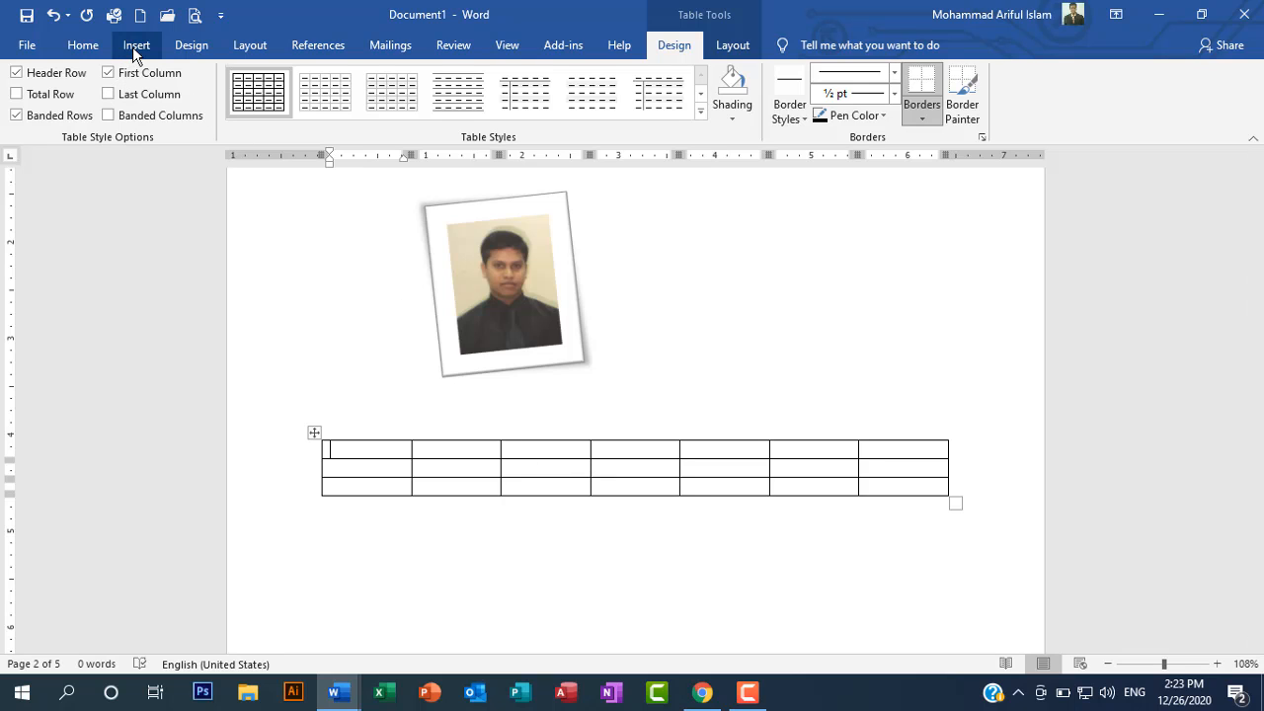
# Step: Insert a second table with 8 columns and many rows below the first one, specifying its size numerically
pyautogui.click(403, 534)
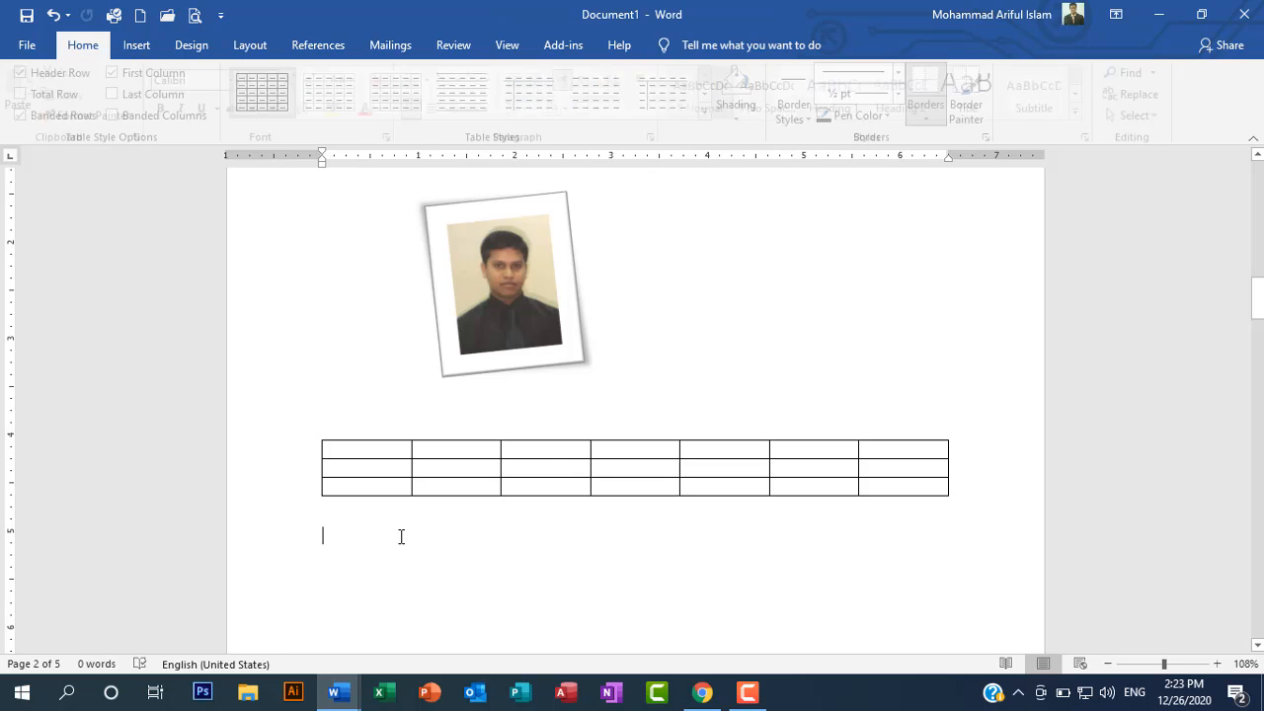
pyautogui.click(136, 46)
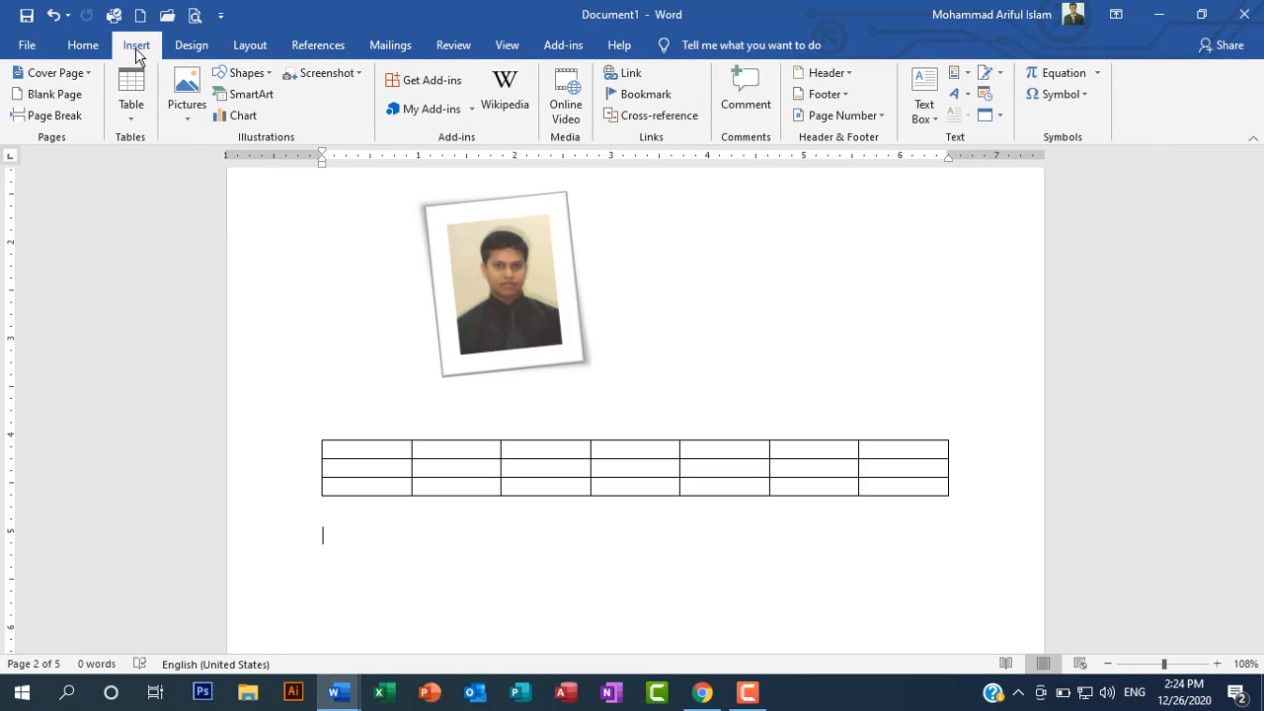
pyautogui.click(129, 125)
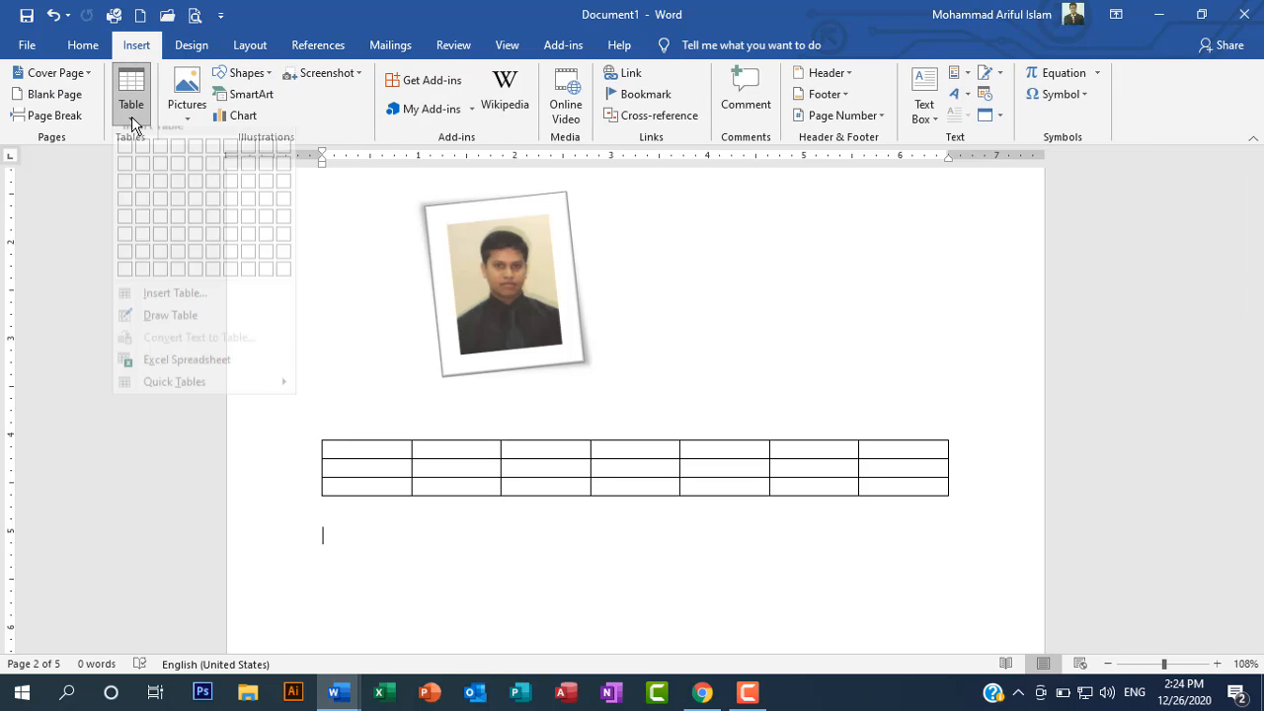
pyautogui.click(175, 305)
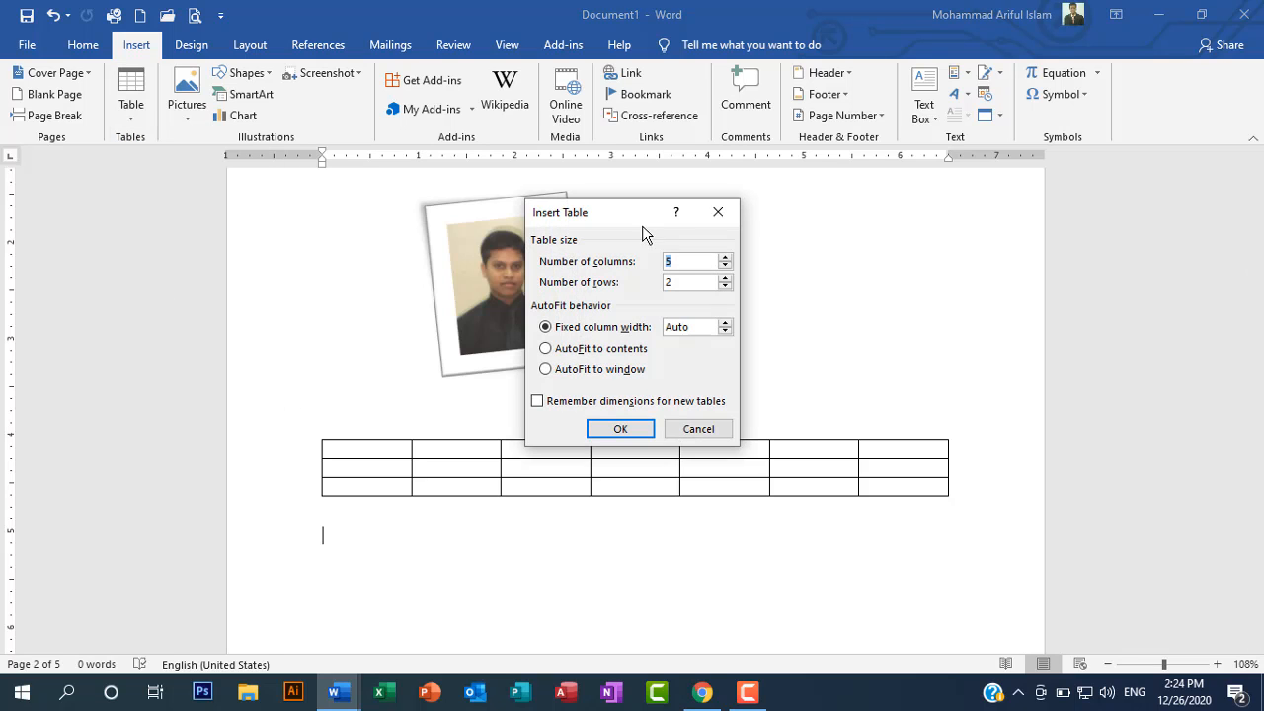
pyautogui.moveTo(637, 222); pyautogui.dragTo(825, 232)
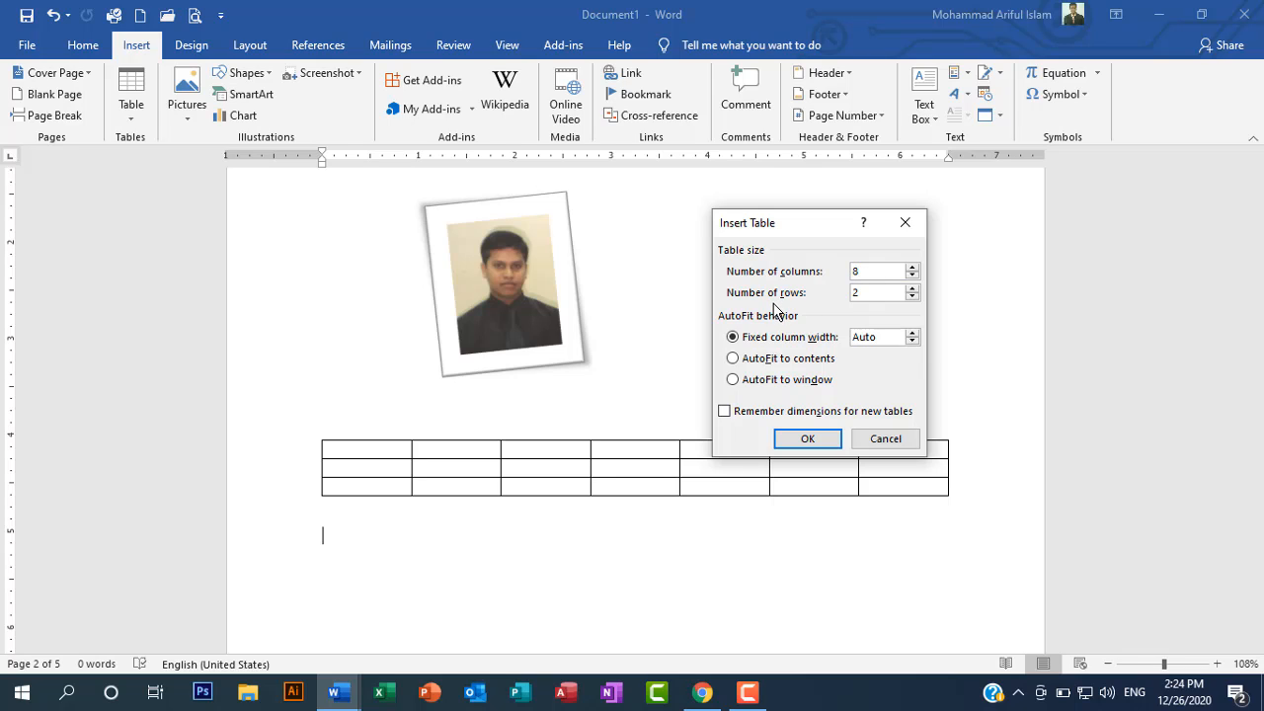
pyautogui.press('Tab')
pyautogui.click(793, 441)
pyautogui.scroll(-6, 790, 424)
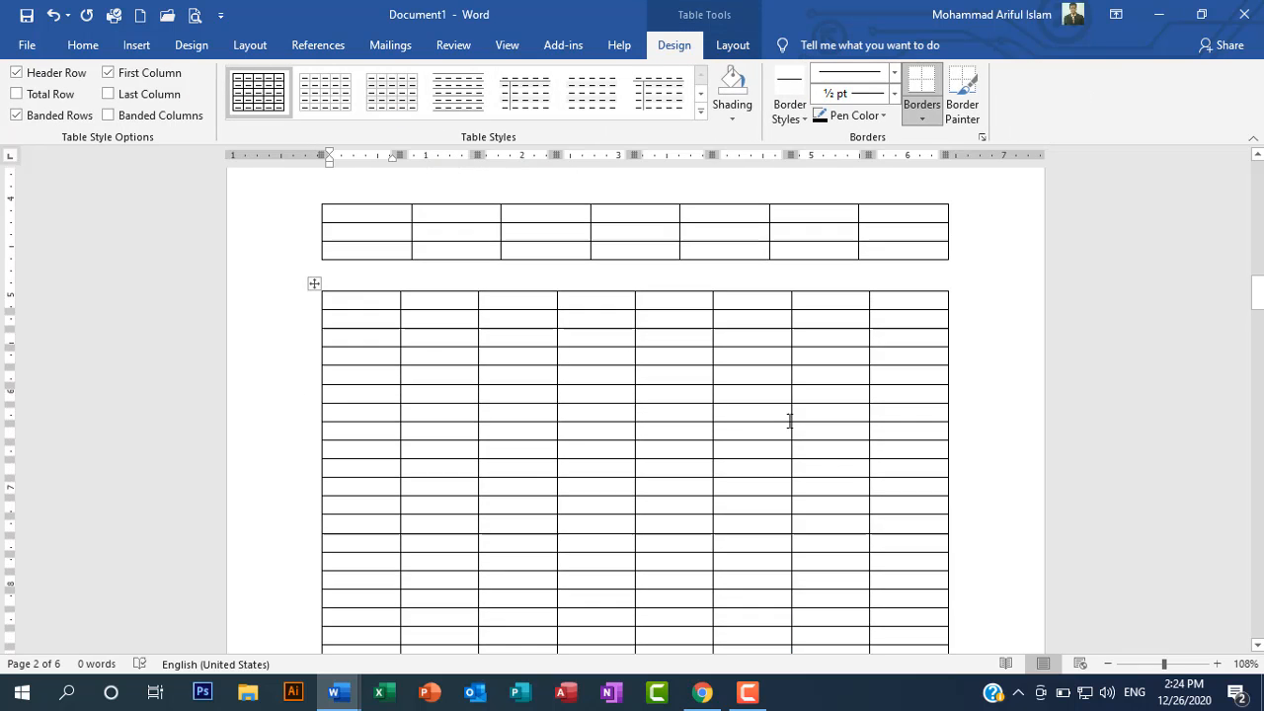
pyautogui.scroll(6, 528, 390)
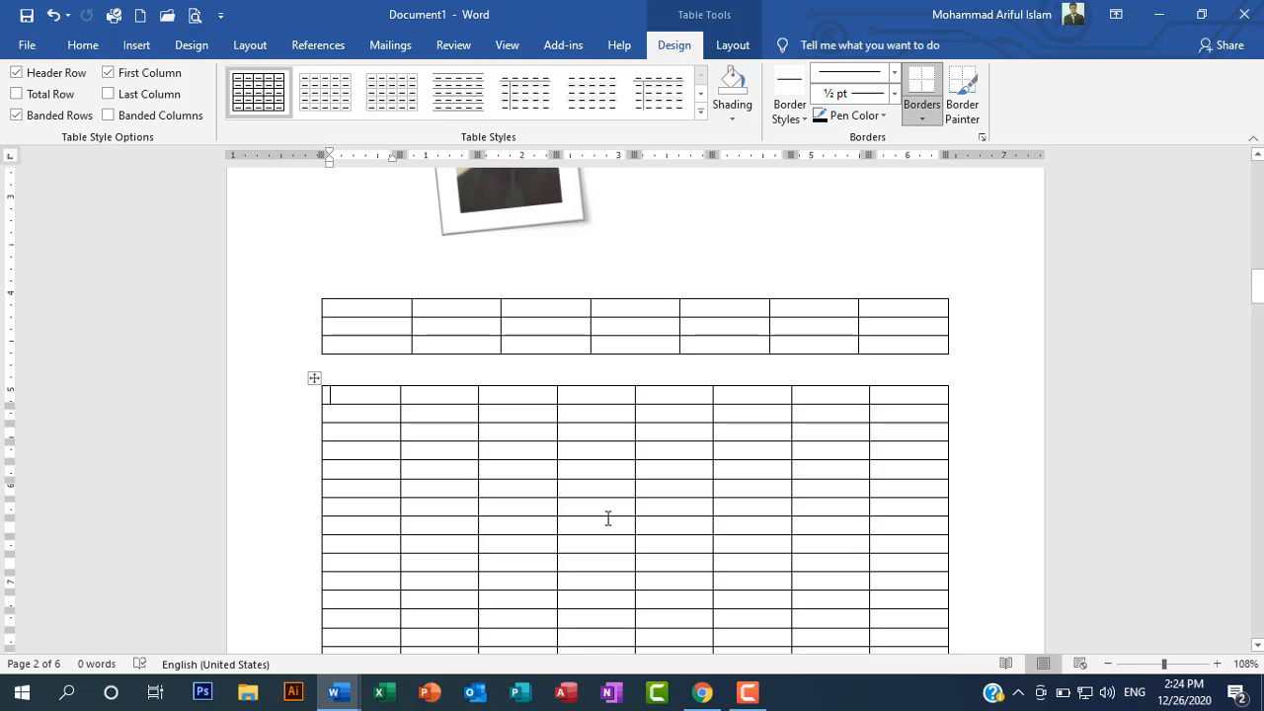
# Step: Change the document's paper size to A4 (8.27" x 11.69")
pyautogui.scroll(5, 592, 505)
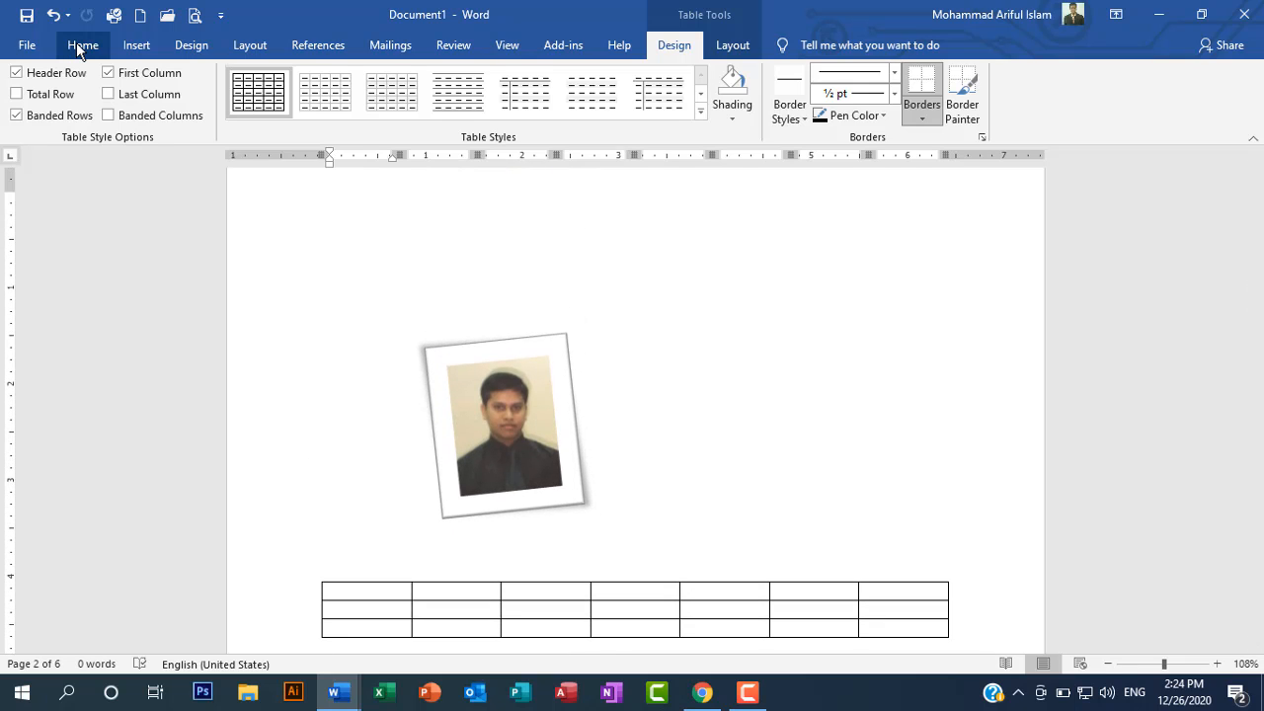
pyautogui.click(79, 47)
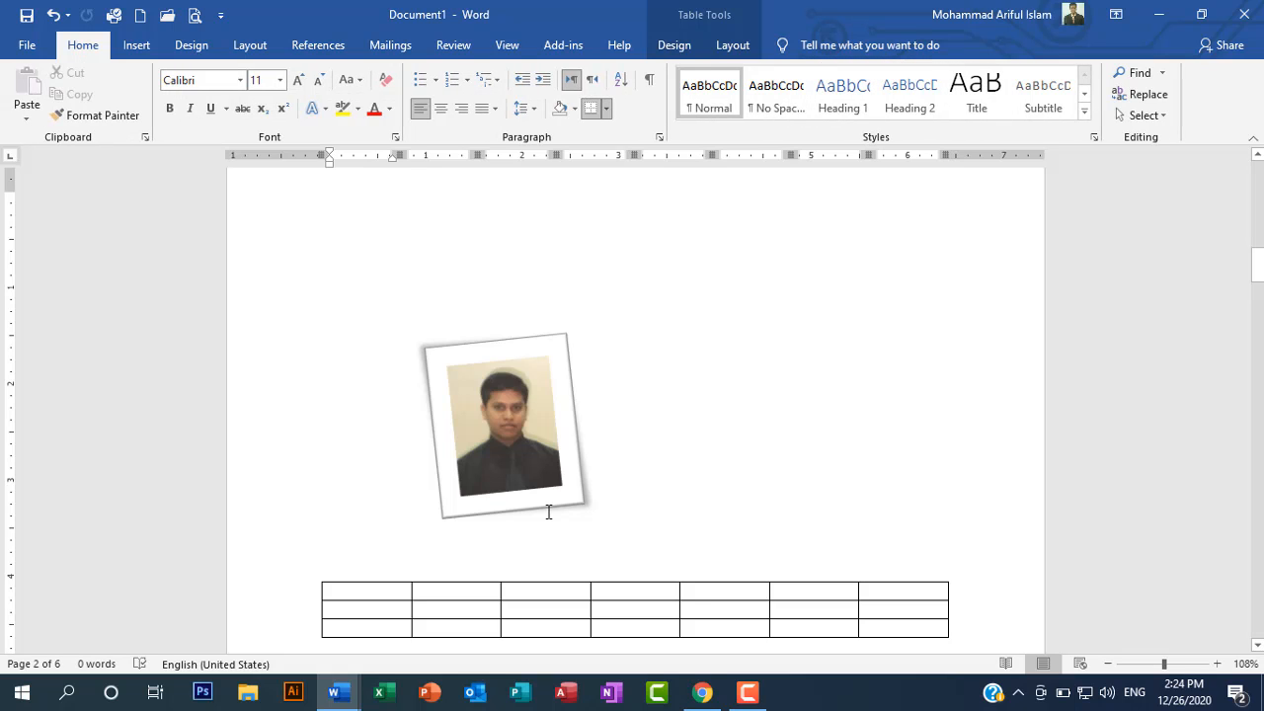
pyautogui.scroll(5, 549, 512)
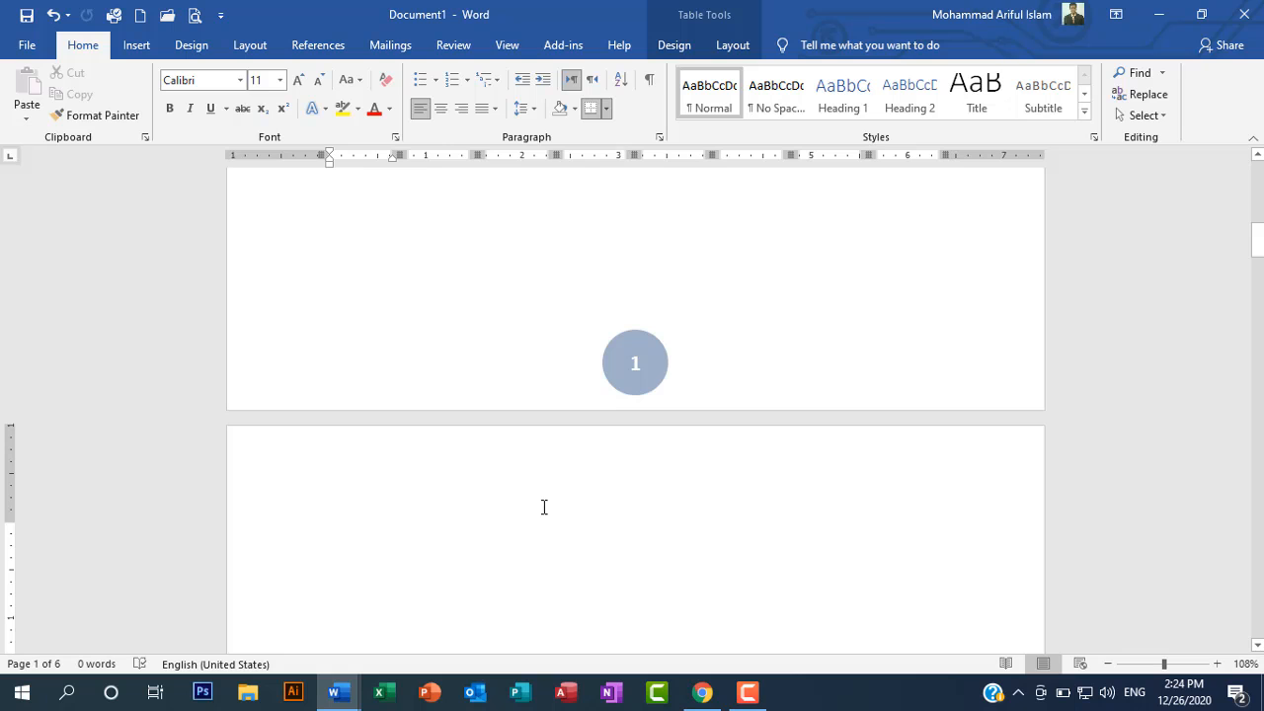
pyautogui.click(192, 49)
pyautogui.click(246, 50)
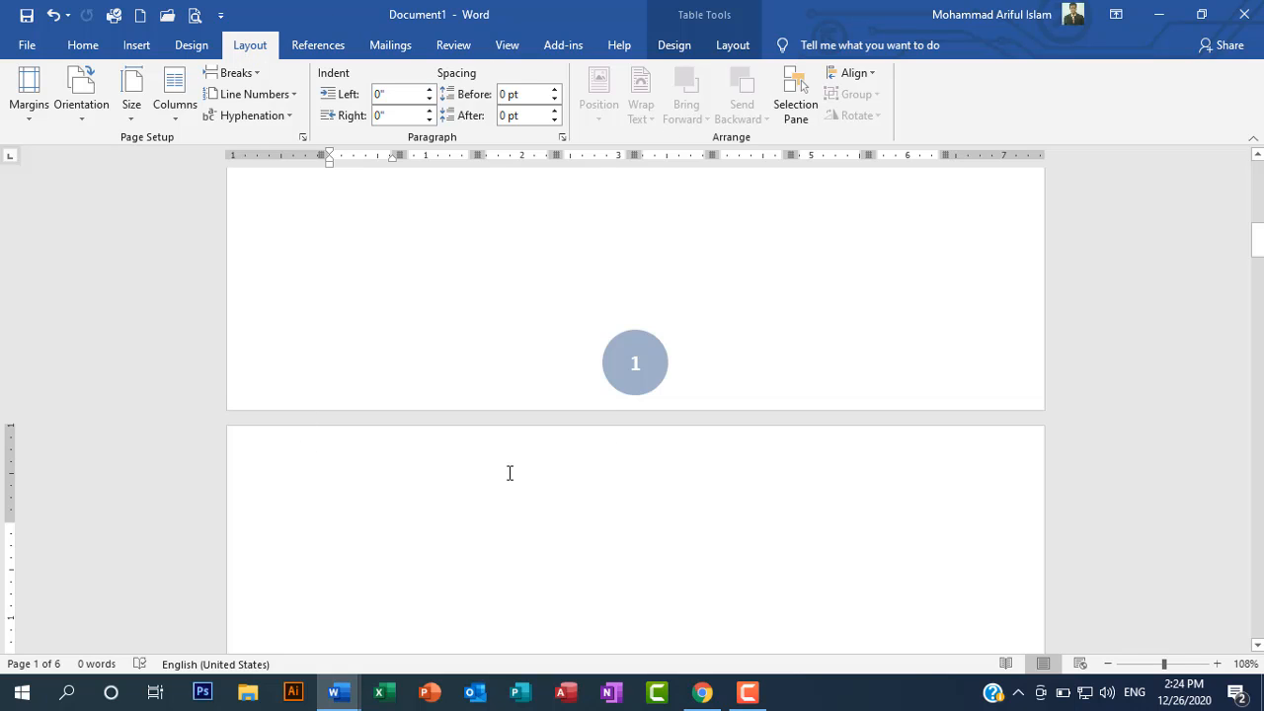
pyautogui.scroll(6, 485, 456)
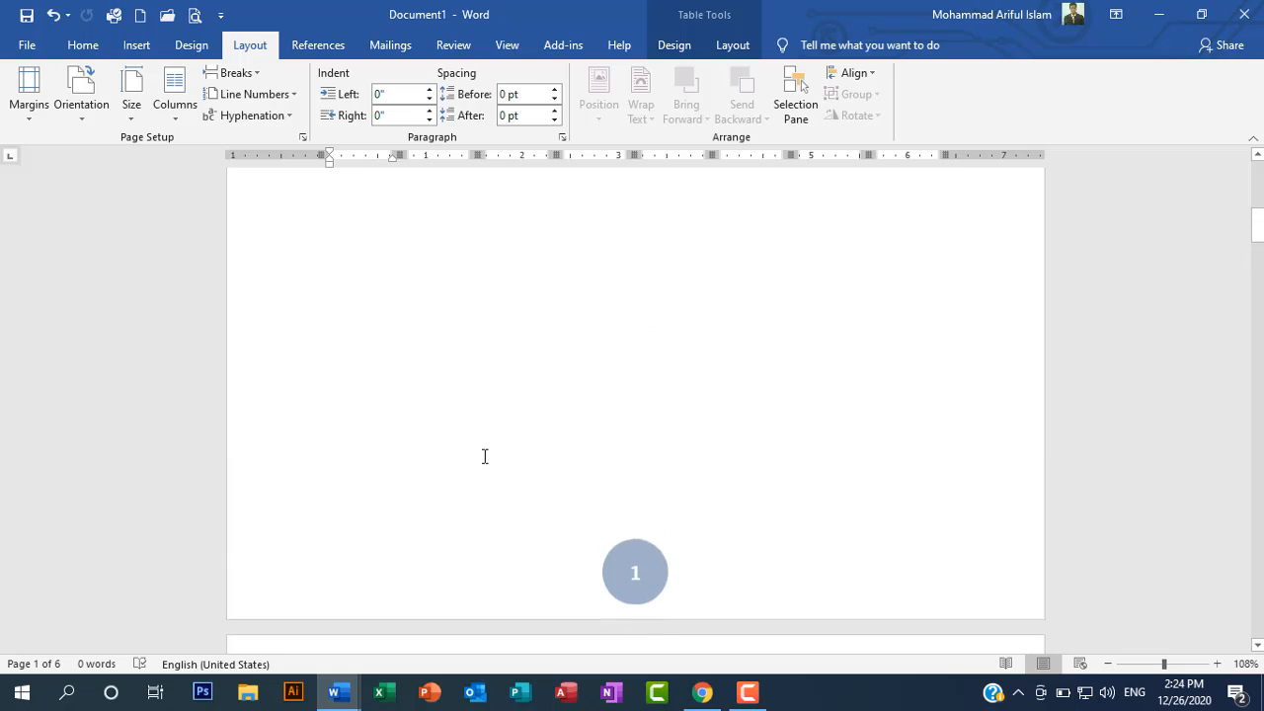
pyautogui.scroll(2, 482, 454)
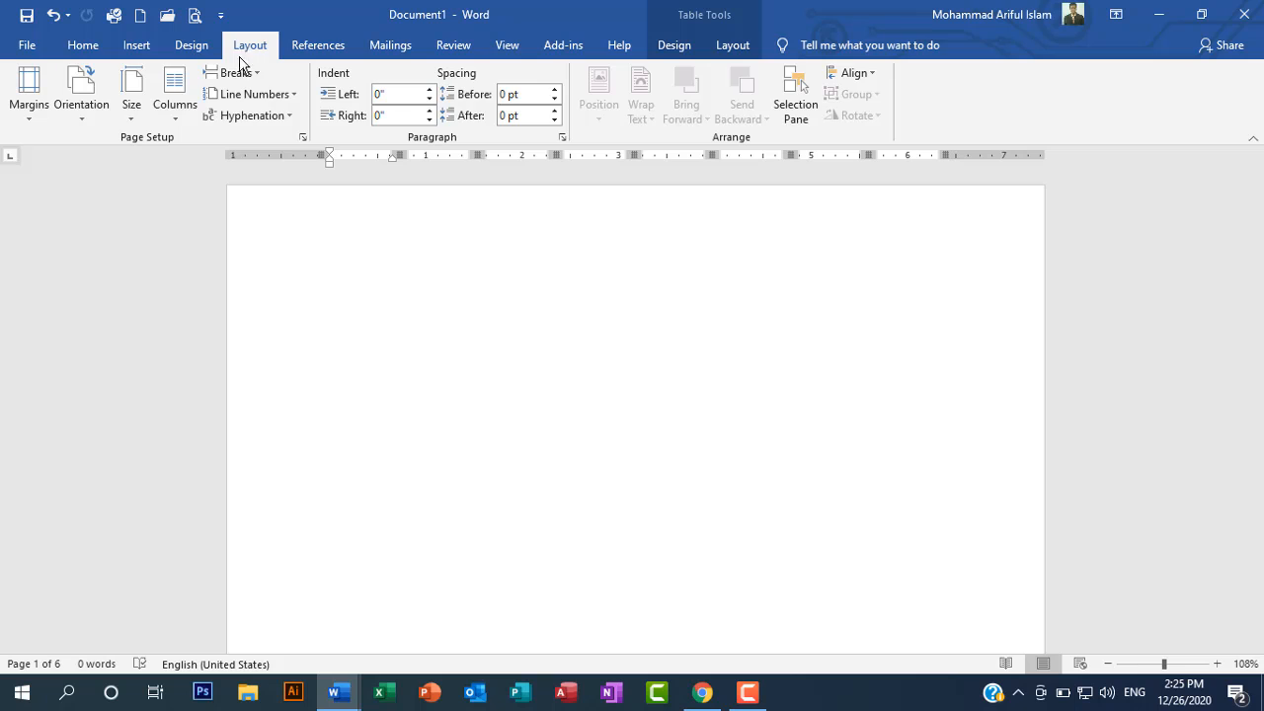
pyautogui.click(135, 123)
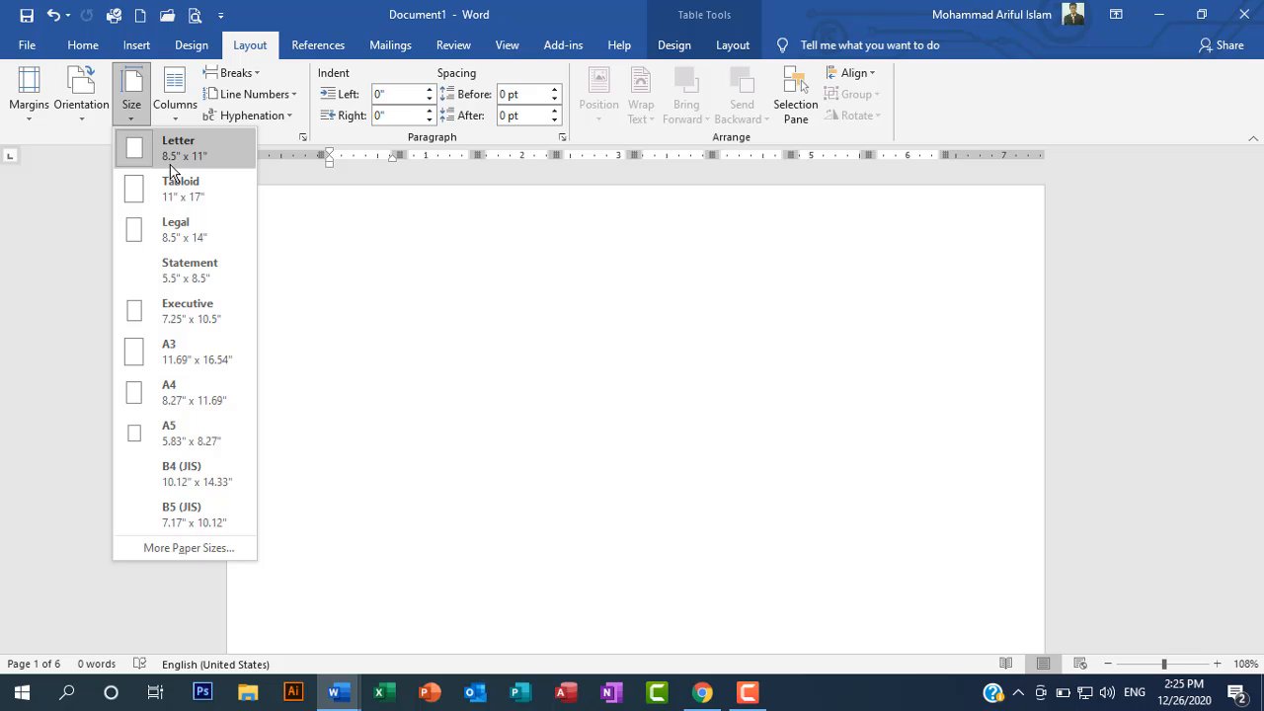
pyautogui.click(172, 400)
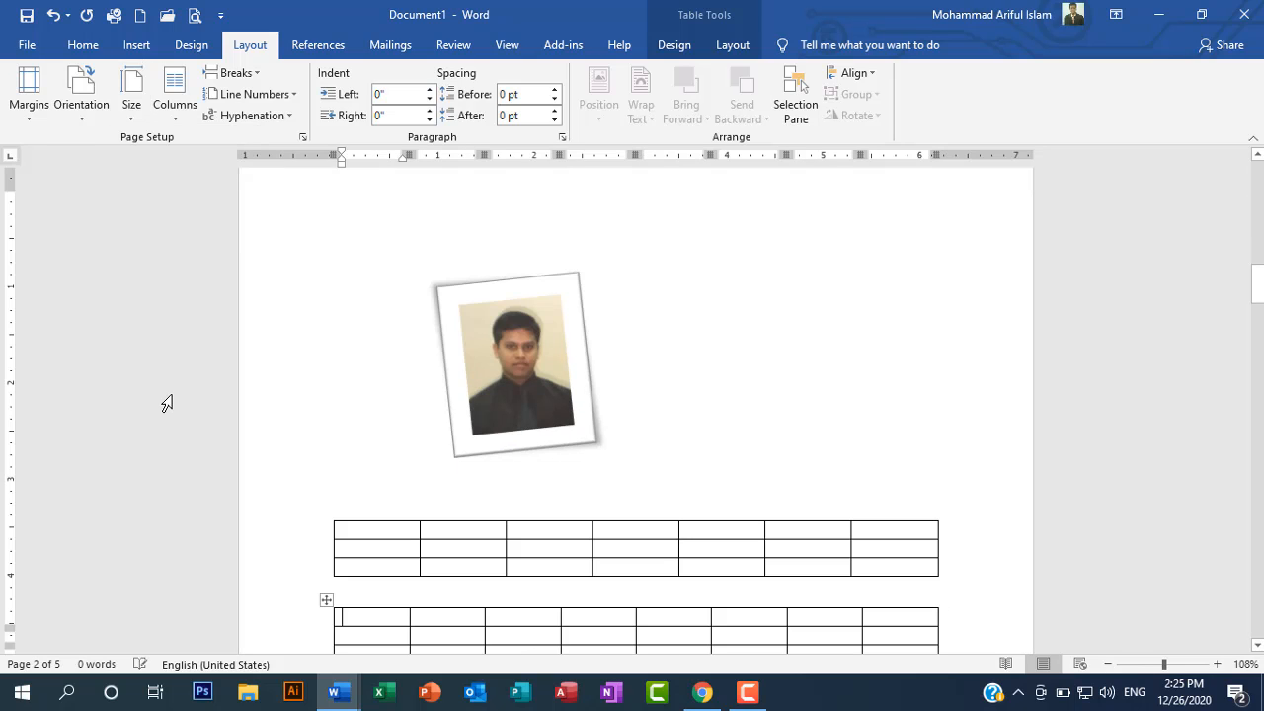
pyautogui.scroll(5, 652, 487)
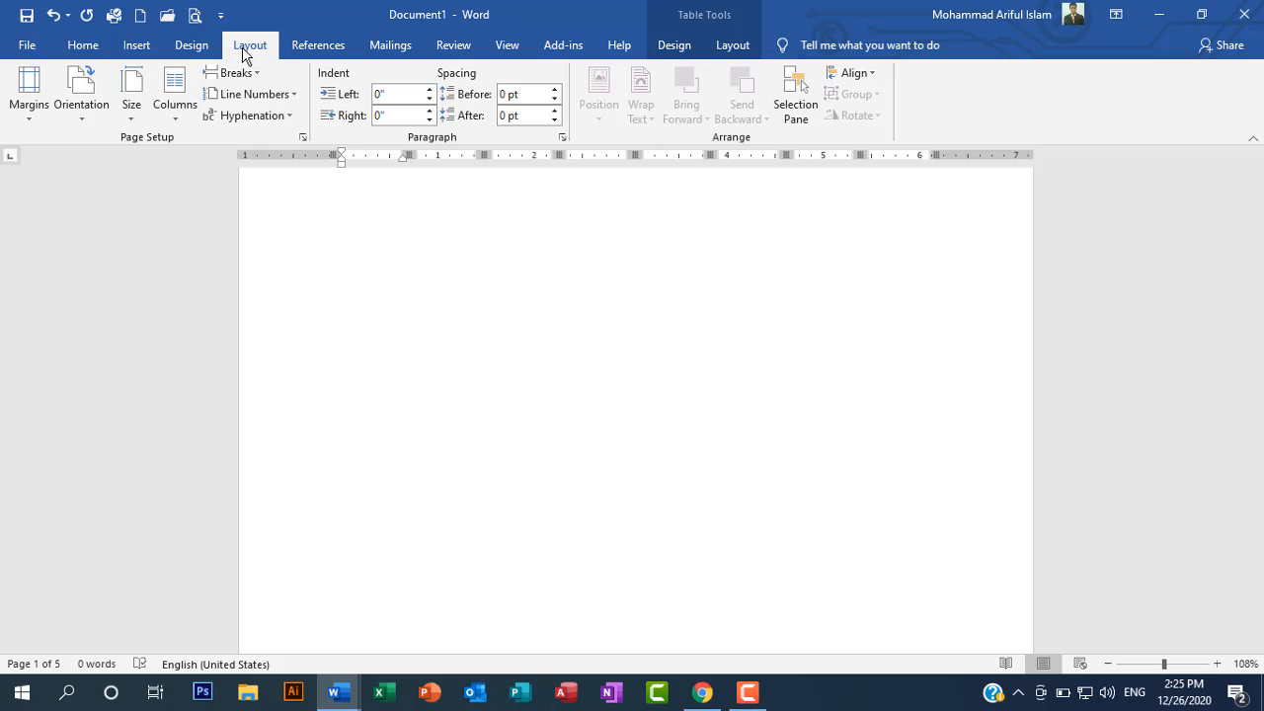
pyautogui.click(131, 105)
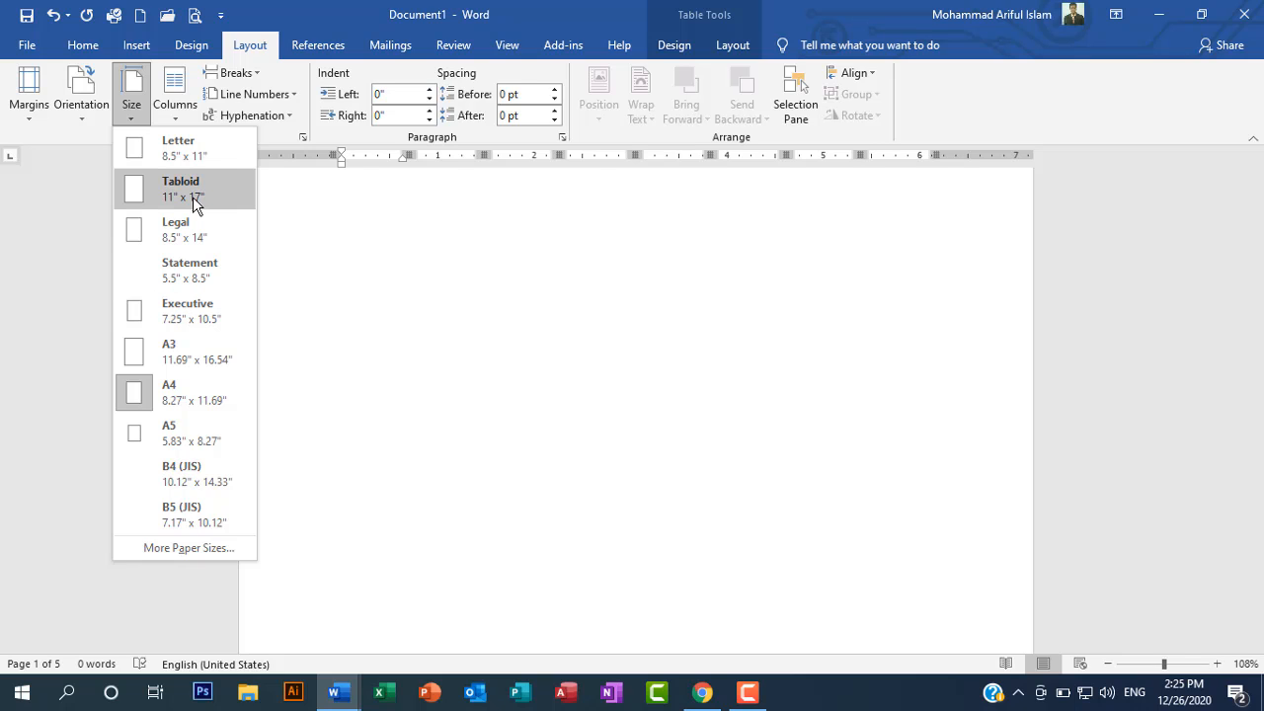
pyautogui.click(506, 448)
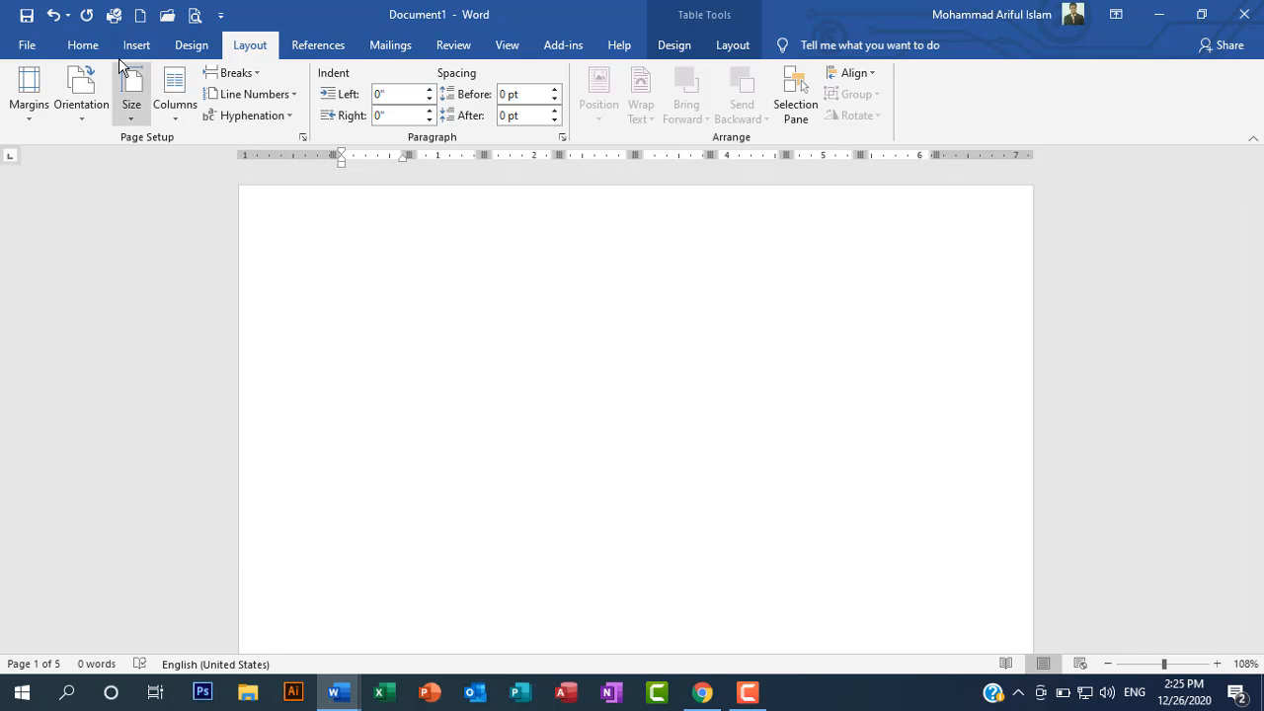
# Step: Enter "I am" in the second table's first cell and "I am bangladeshi" on the line above the first table
pyautogui.click(82, 47)
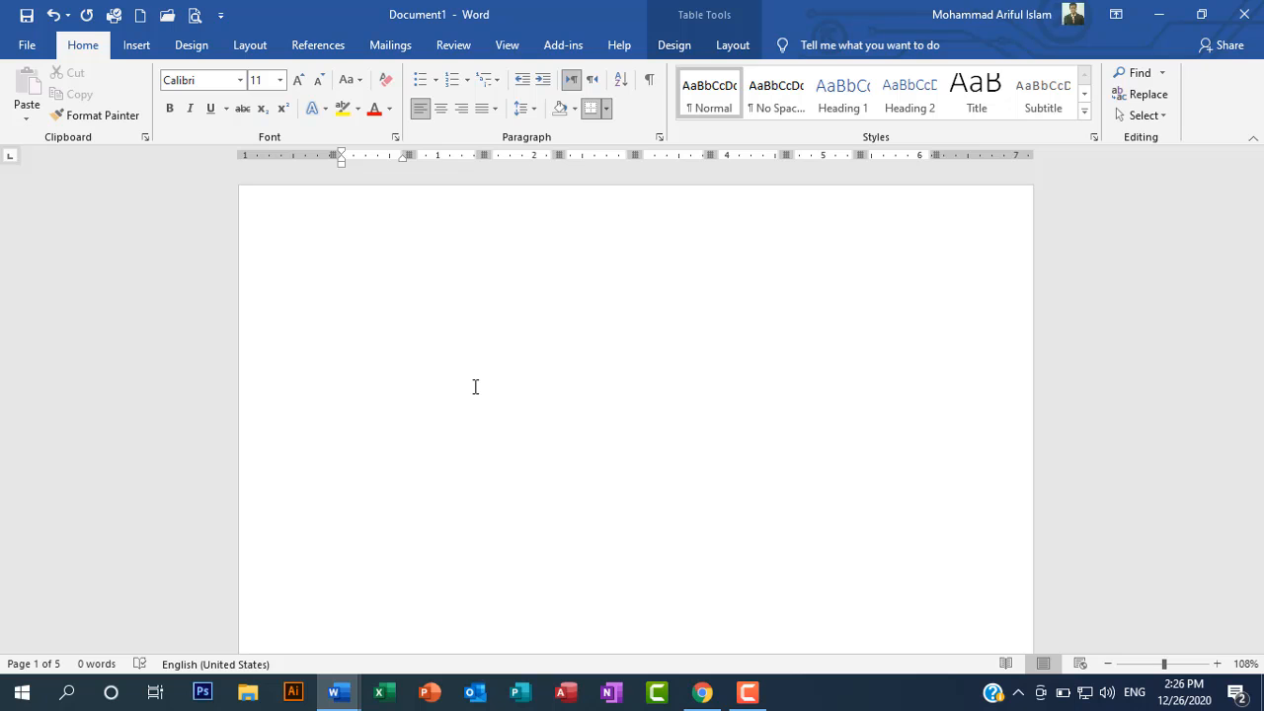
pyautogui.scroll(10, 475, 387)
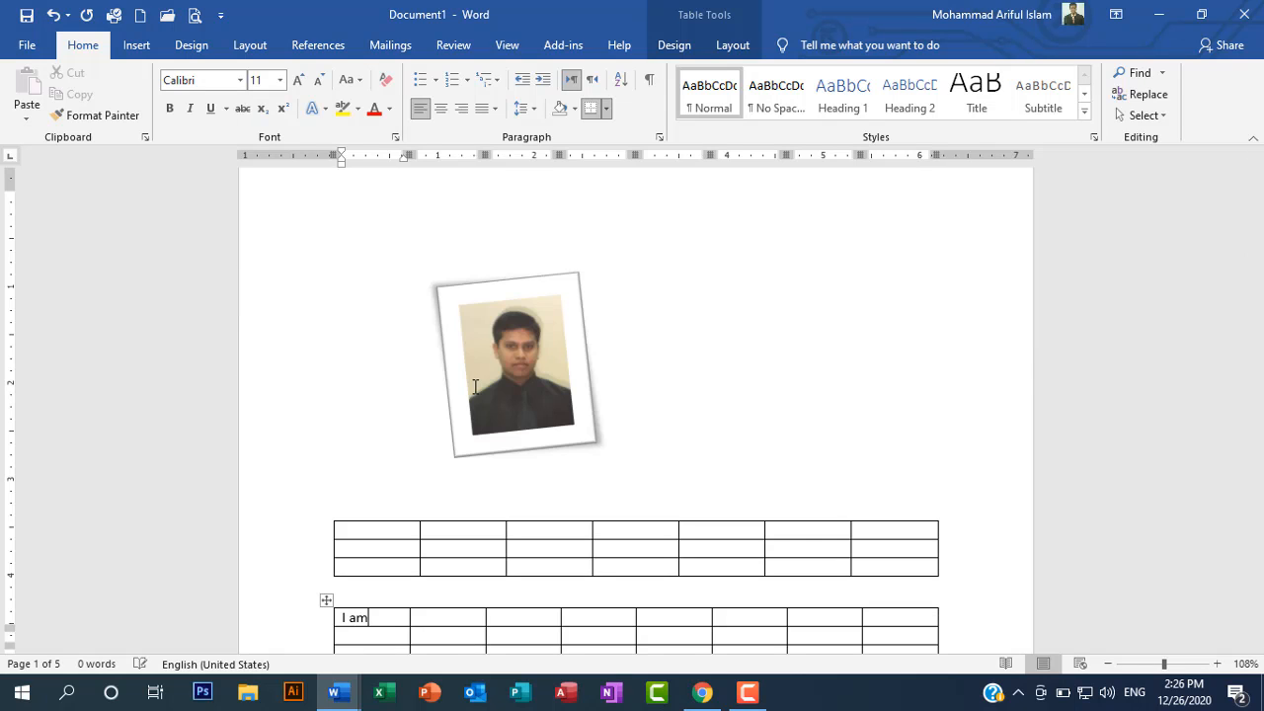
pyautogui.click(471, 494)
pyautogui.write('I')
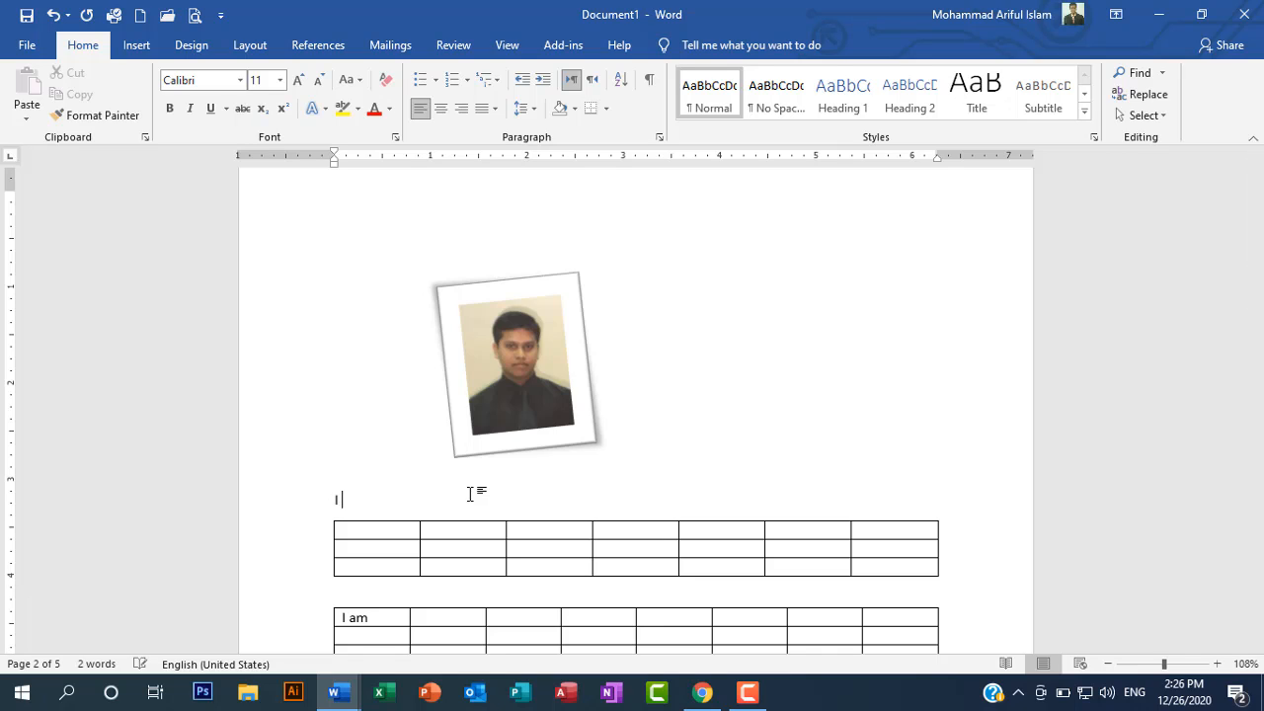
pyautogui.write(' am bangladeshi')
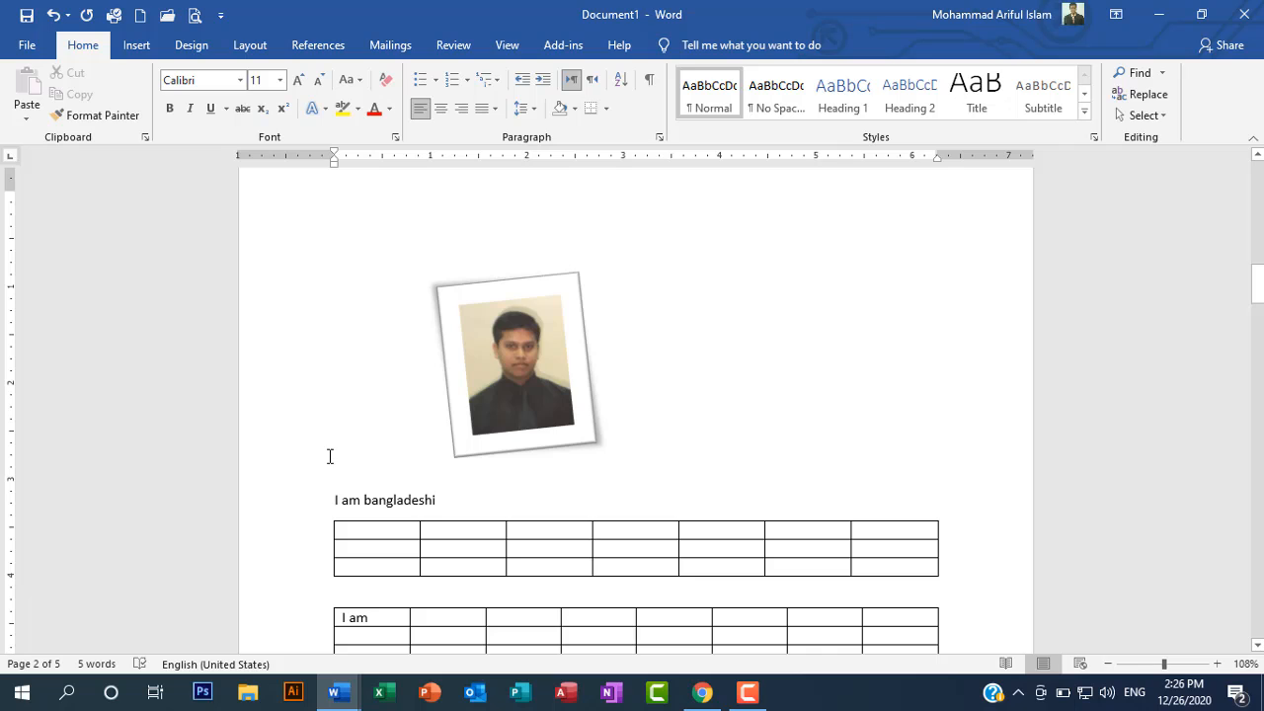
# Step: Change the opening "I" above the first table to lowercase "i" and correct "bangladeshi" to the suggested spelling "Bangladeshi"
pyautogui.click(336, 500)
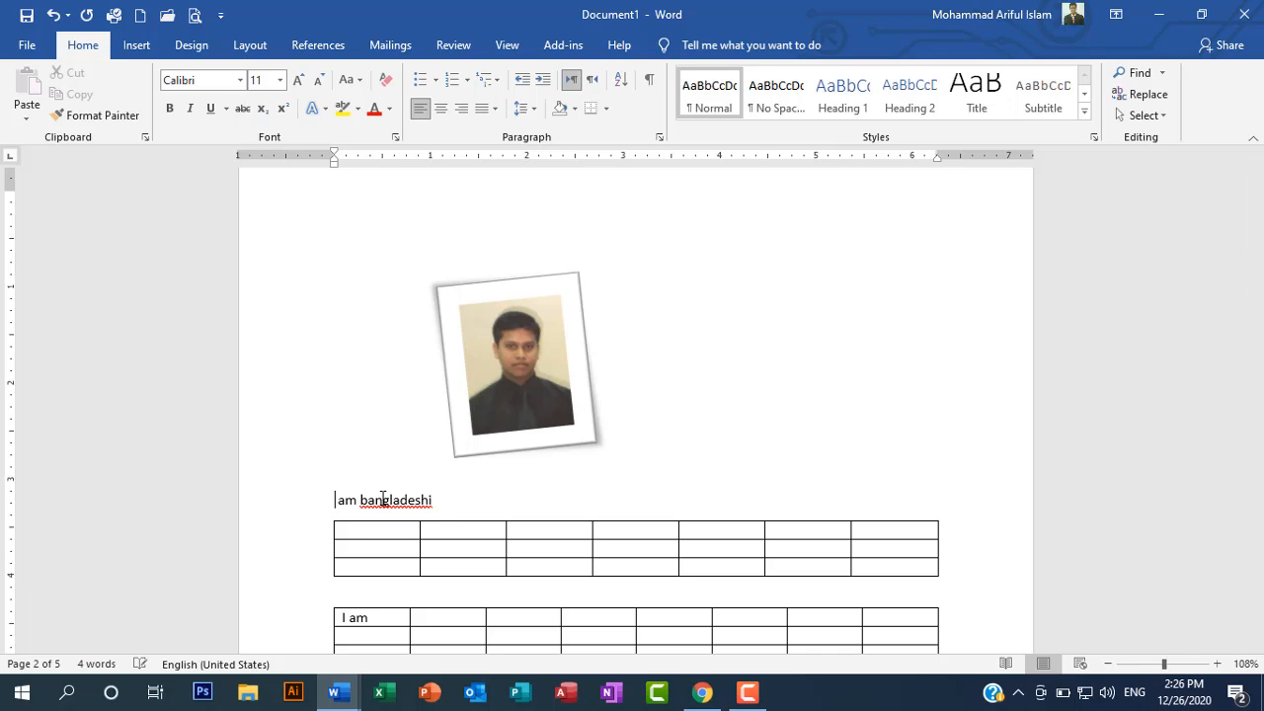
pyautogui.hotkey('ctrl', 'z')
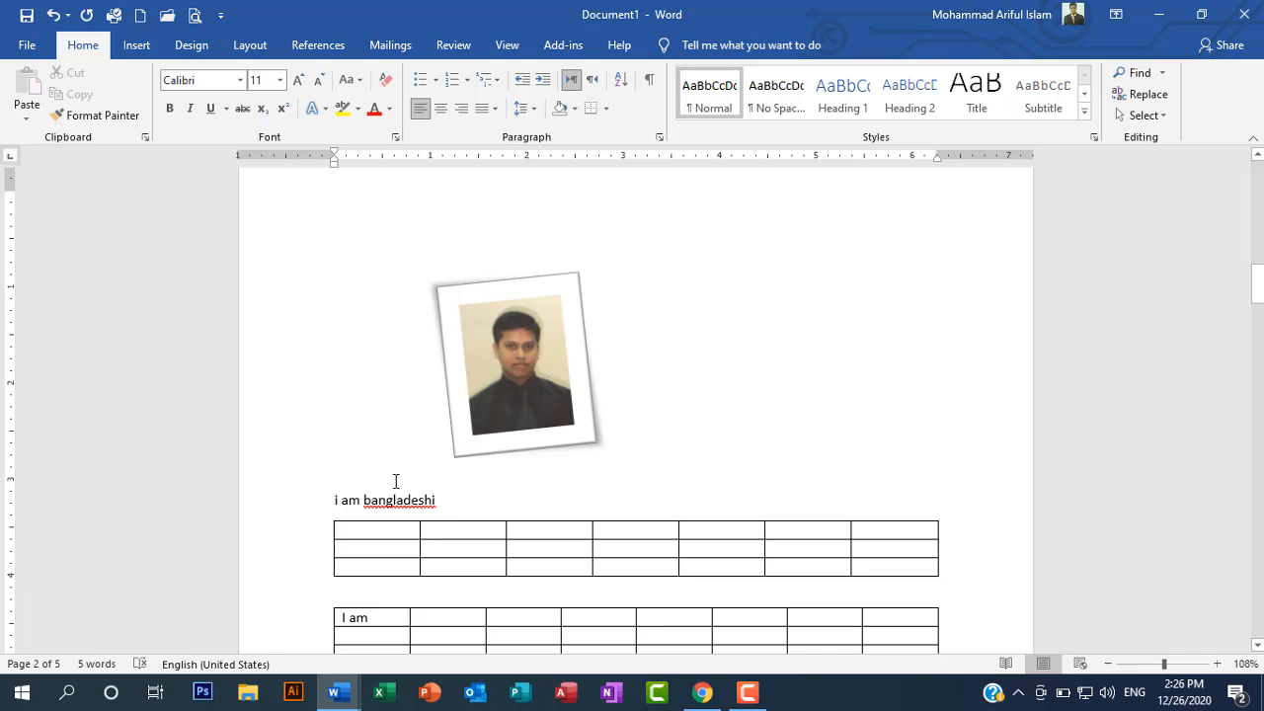
pyautogui.rightClick(393, 500)
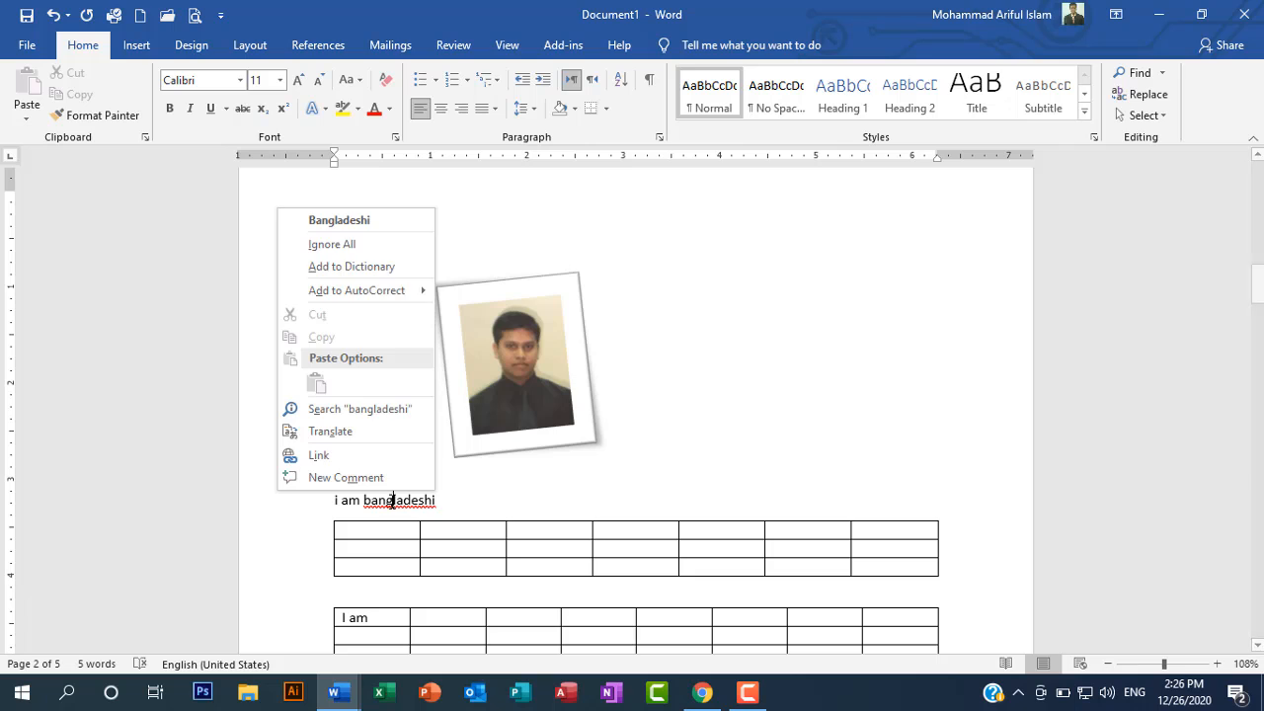
pyautogui.press('Escape')
pyautogui.hotkey('ctrl', 'Left')
pyautogui.hotkey('shift', 'Right')
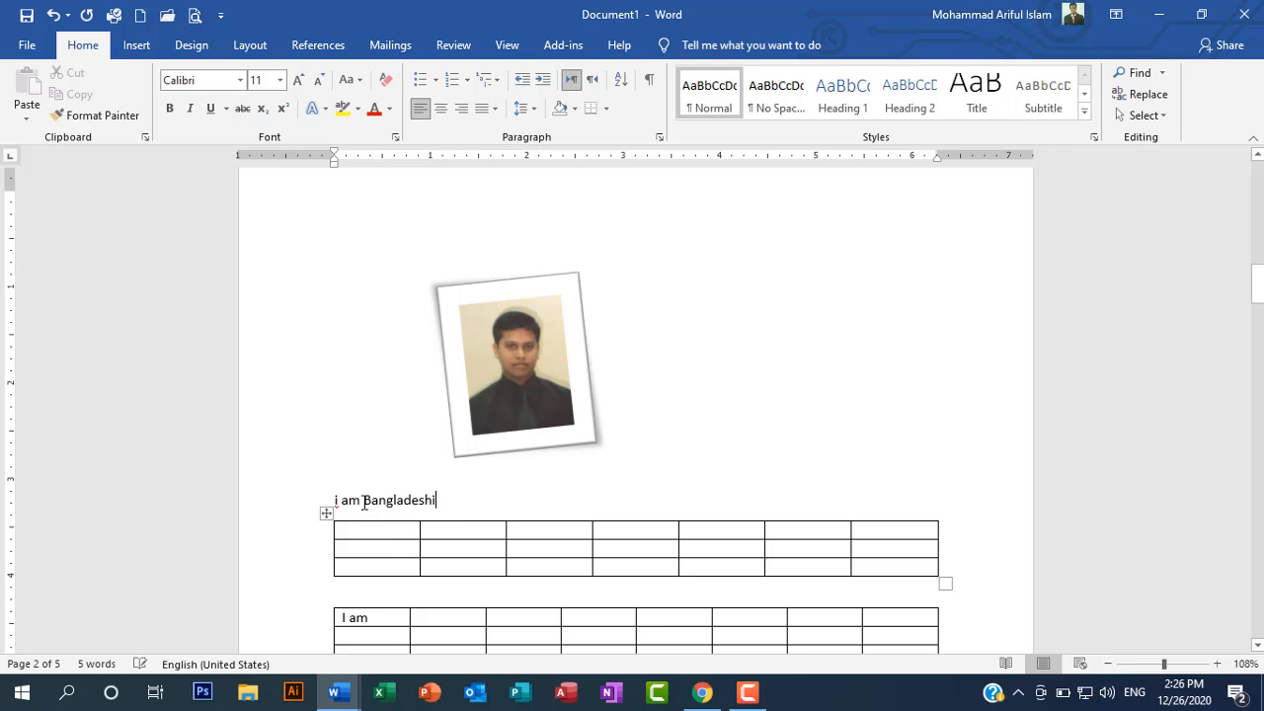
# Step: Delete the first "a" from "Bangladeshi" in the line above the first table, leaving "Bngladeshi"
pyautogui.write('B')
pyautogui.press('Delete')
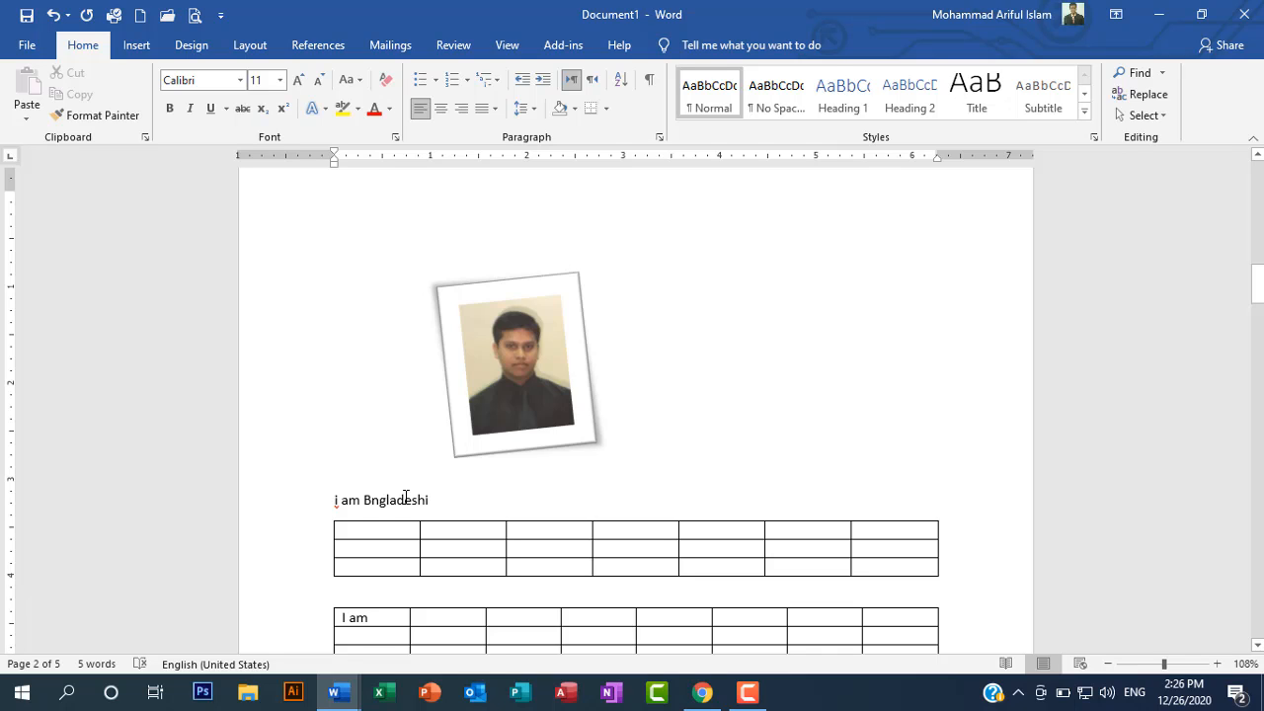
# Step: Correct "Bngladeshi" above the first table to "bangladeshi" and convert the whole line to UPPERCASE
pyautogui.press('BackSpace')
pyautogui.write('ba')
pyautogui.click(315, 508)
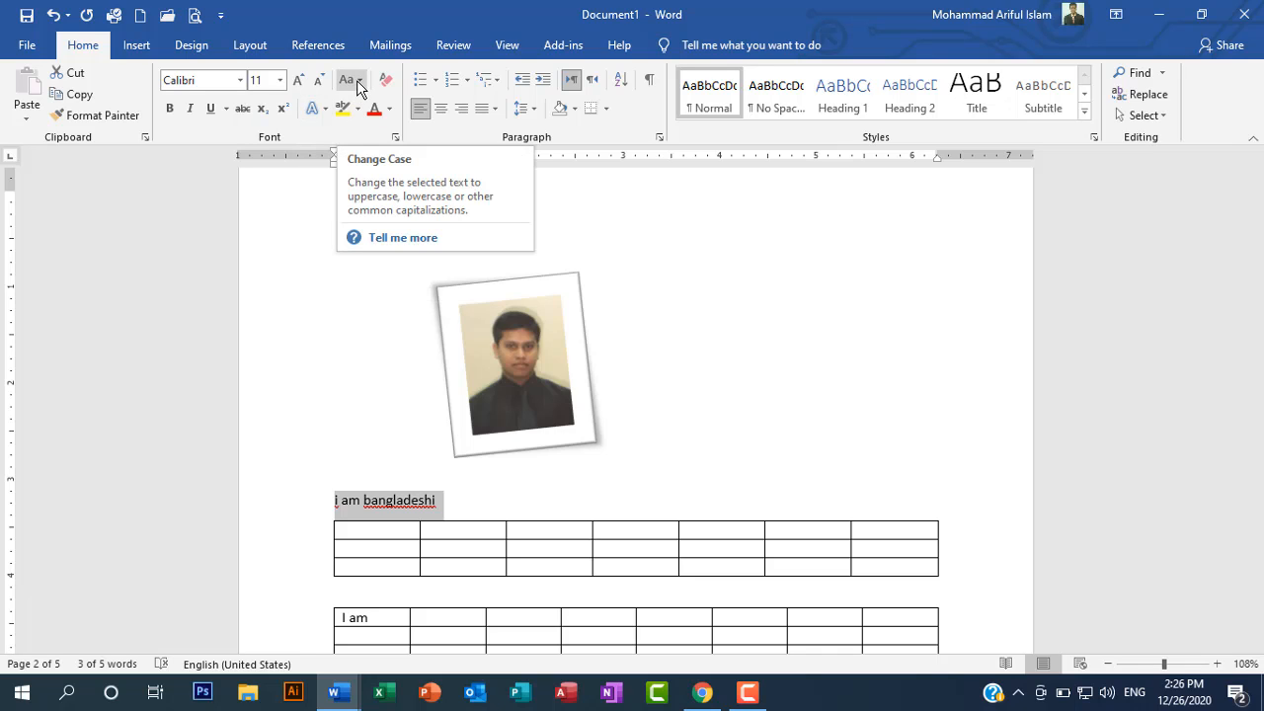
pyautogui.click(358, 87)
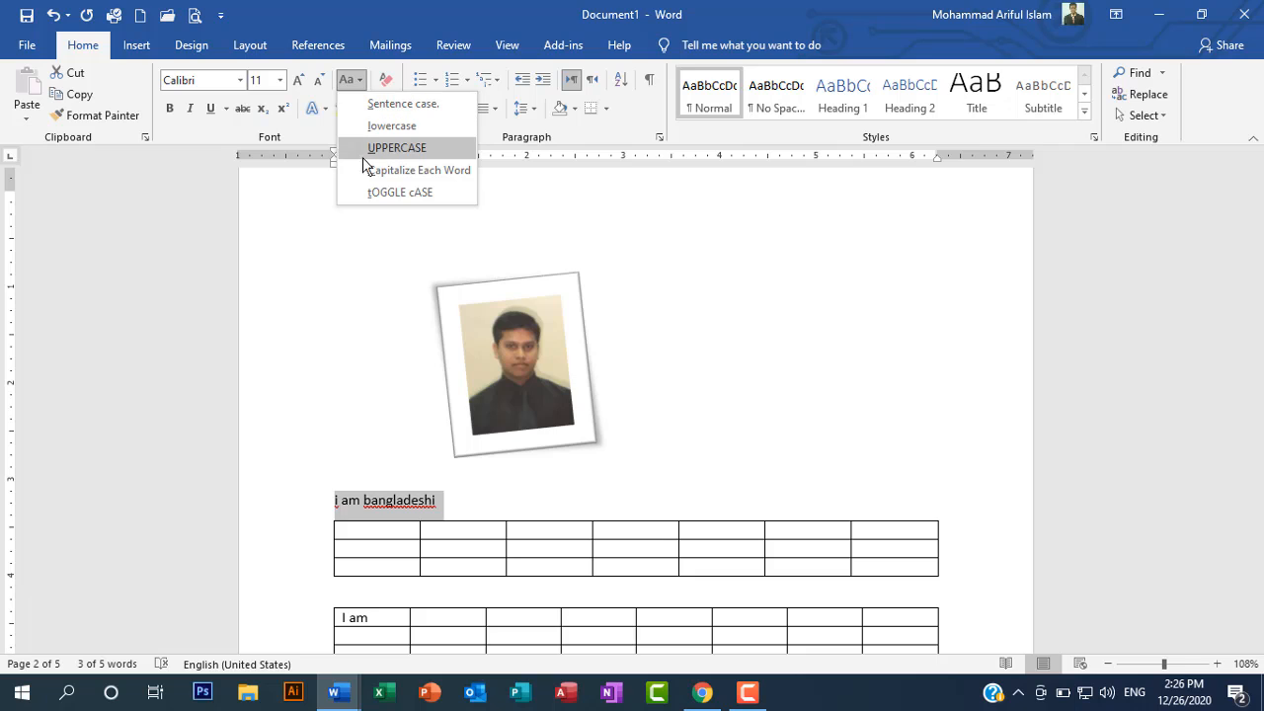
pyautogui.click(374, 148)
pyautogui.click(370, 504)
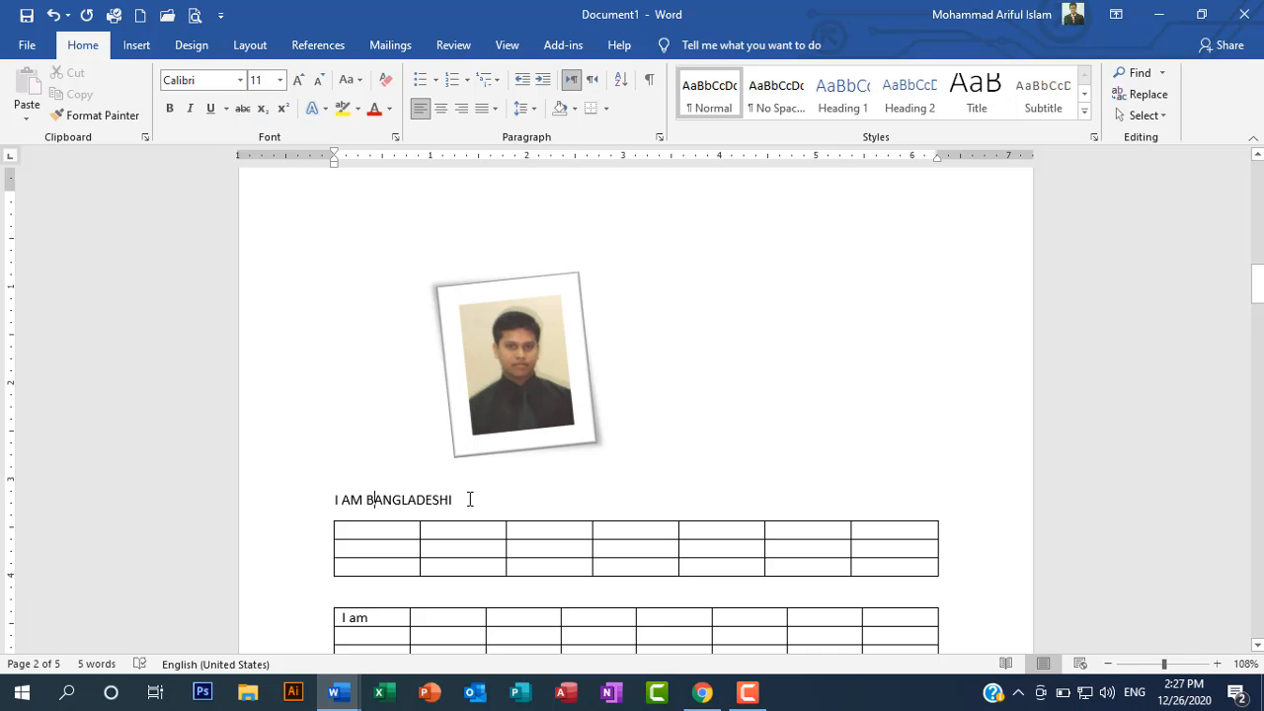
pyautogui.click(330, 500)
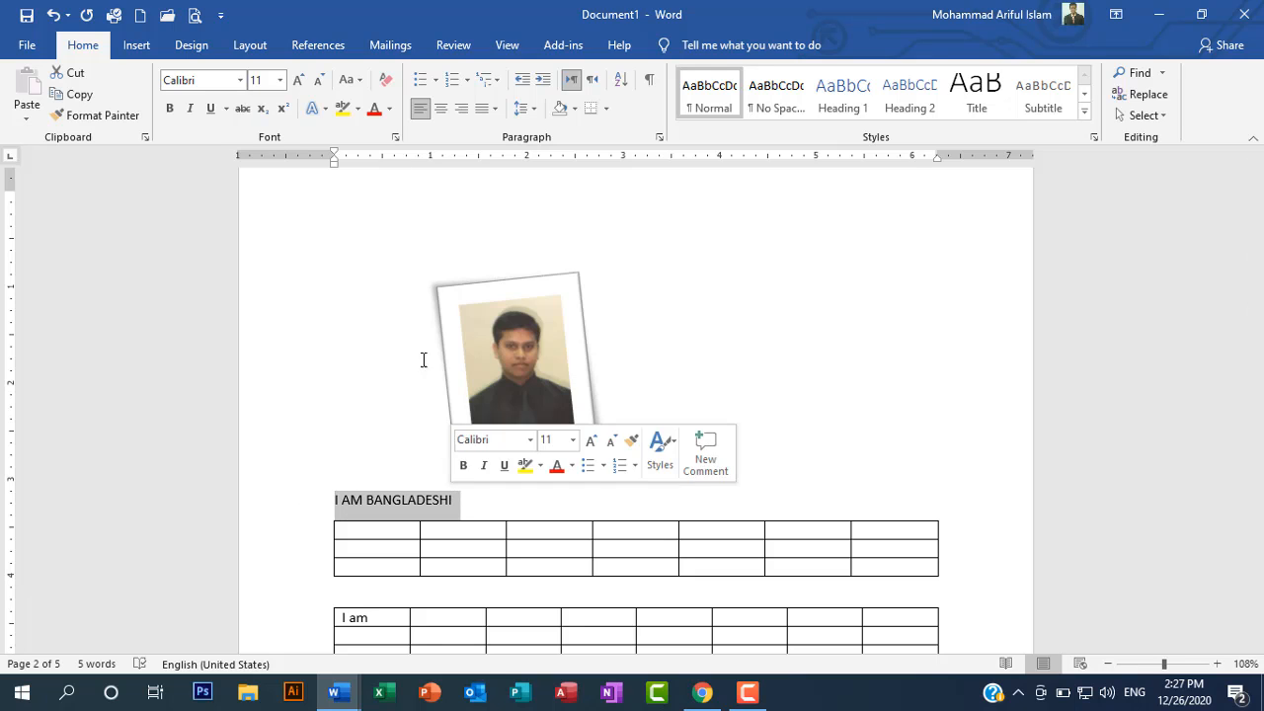
pyautogui.click(359, 83)
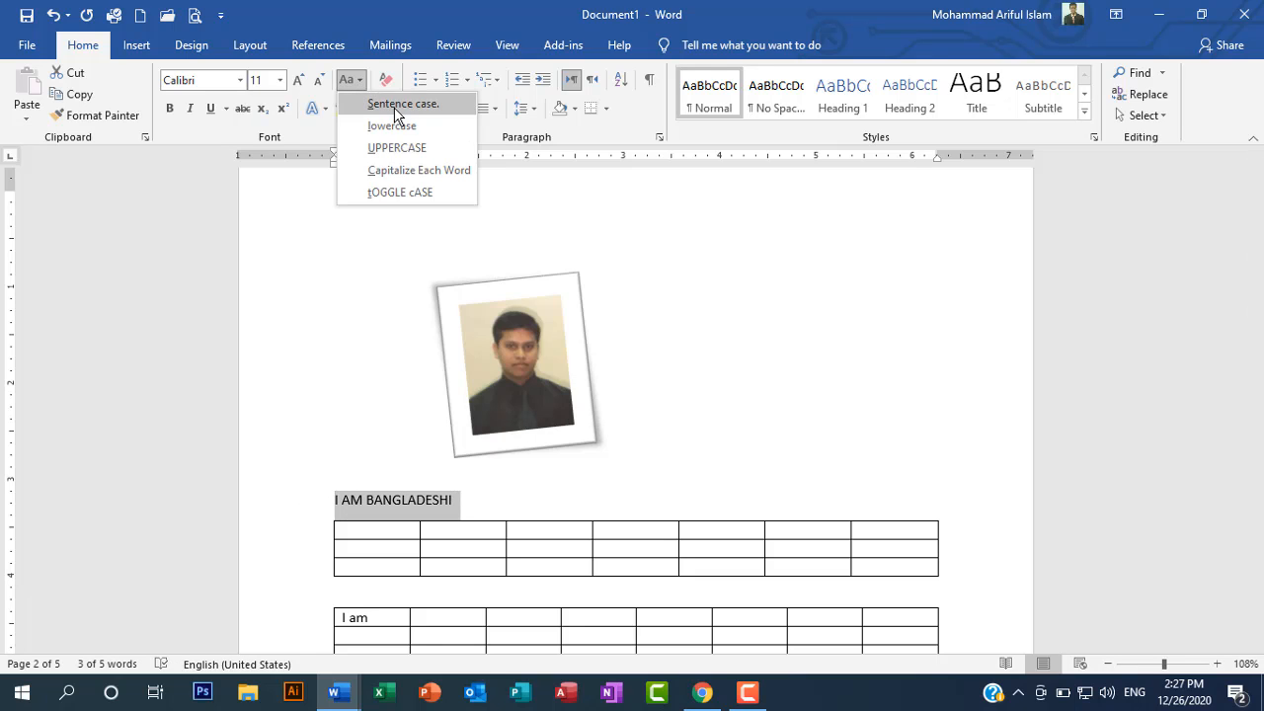
pyautogui.click(401, 504)
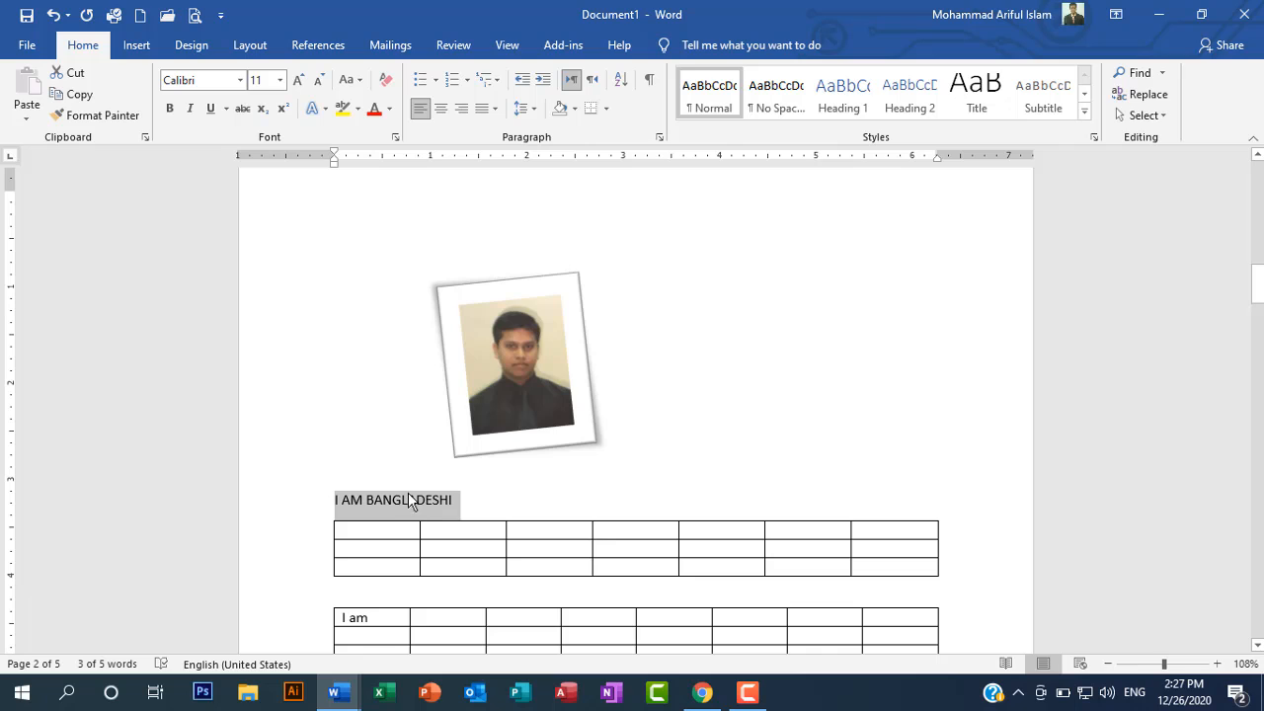
pyautogui.click(500, 505)
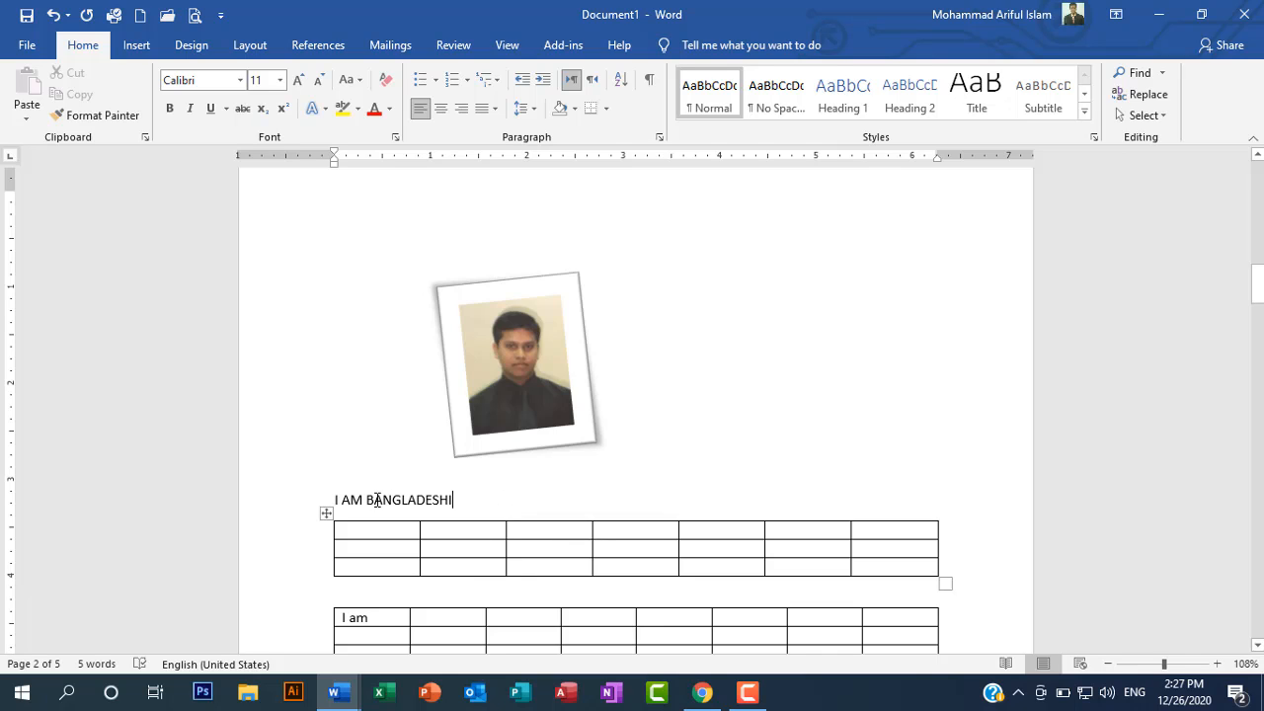
# Step: Turn the word "BANGLADESHI" above the first table into a hyperlink with the address "arif academy"
pyautogui.moveTo(366, 501); pyautogui.dragTo(453, 502)
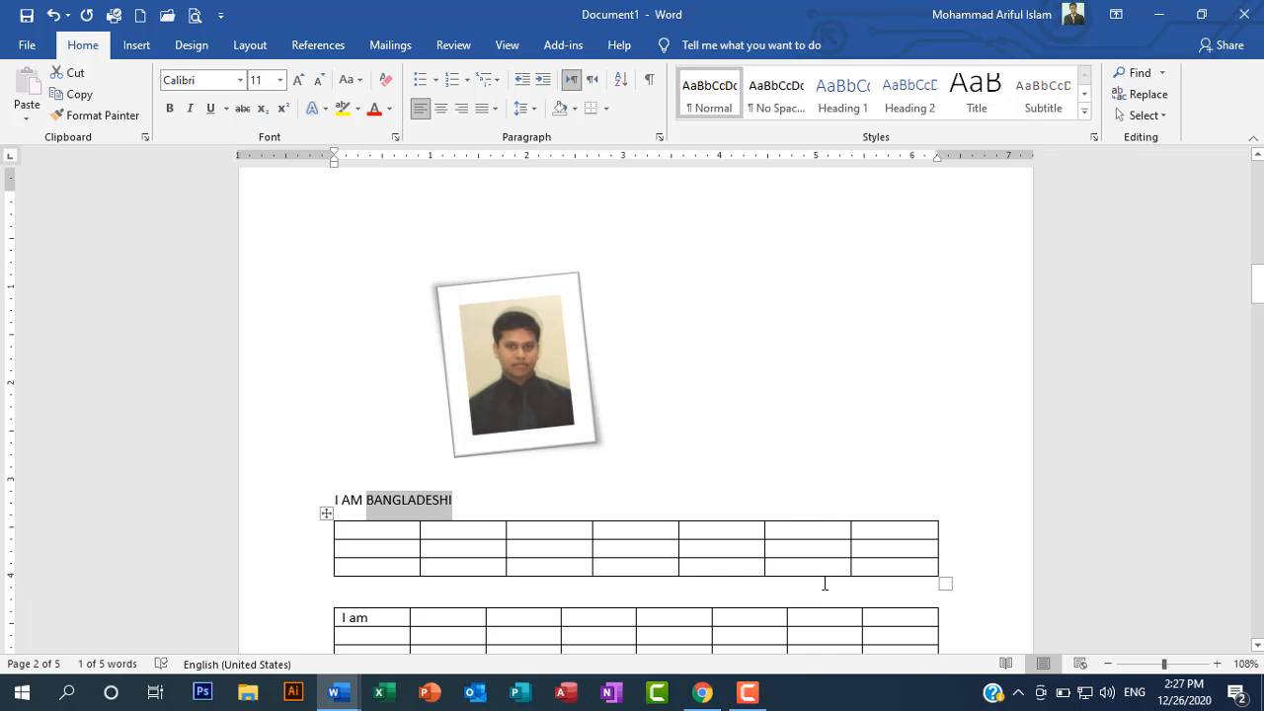
pyautogui.hotkey('ctrl', 'k')
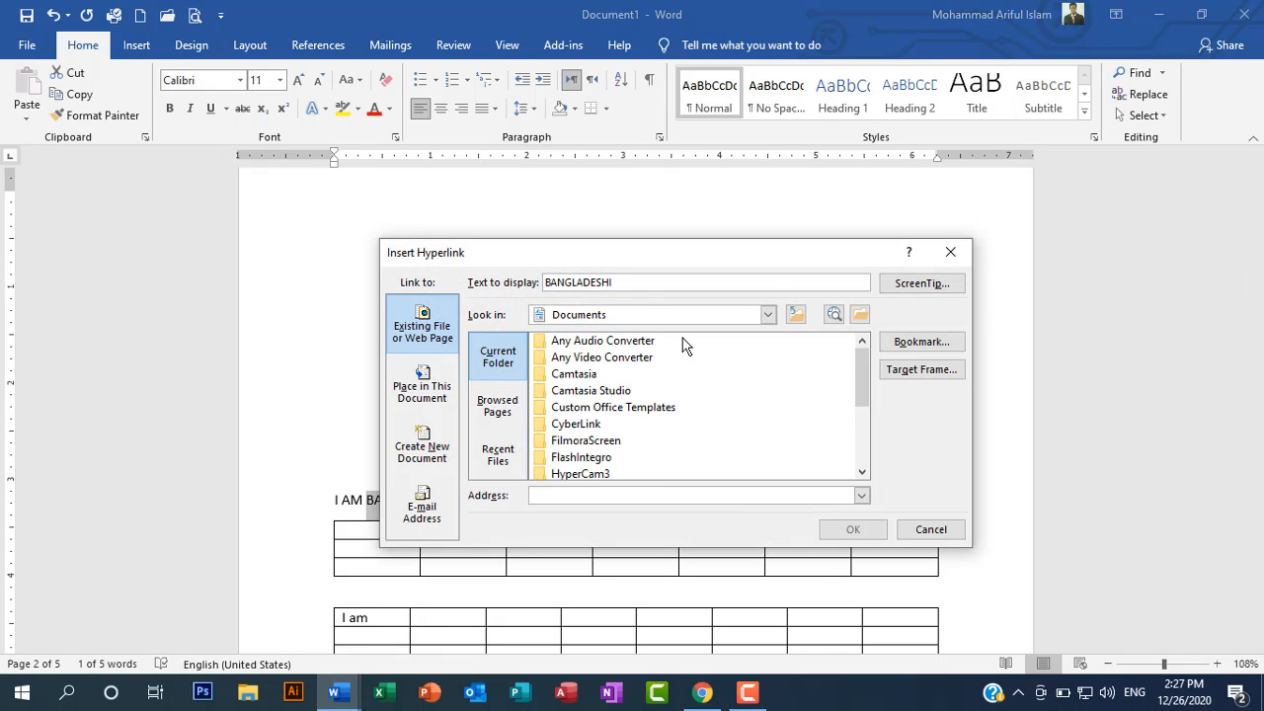
pyautogui.moveTo(596, 255); pyautogui.dragTo(712, 253)
pyautogui.click(707, 492)
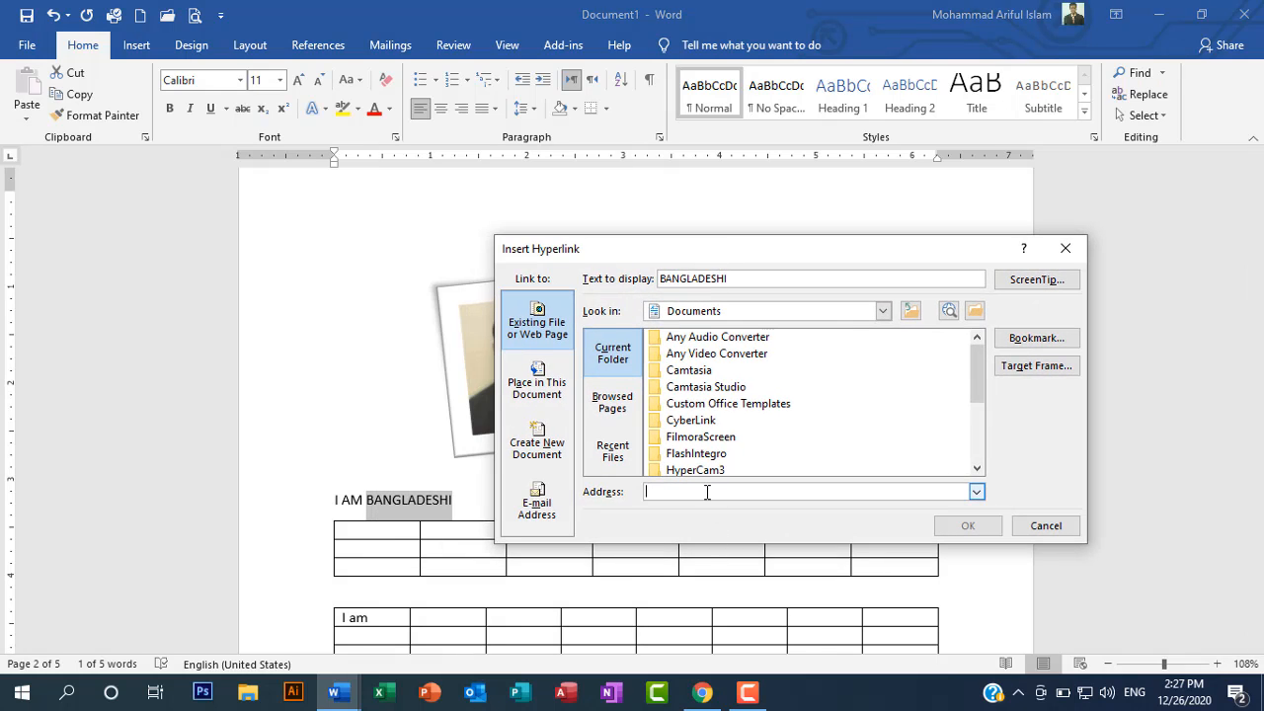
pyautogui.write('arif acade')
pyautogui.press('BackSpace')
pyautogui.write('emy')
pyautogui.click(964, 528)
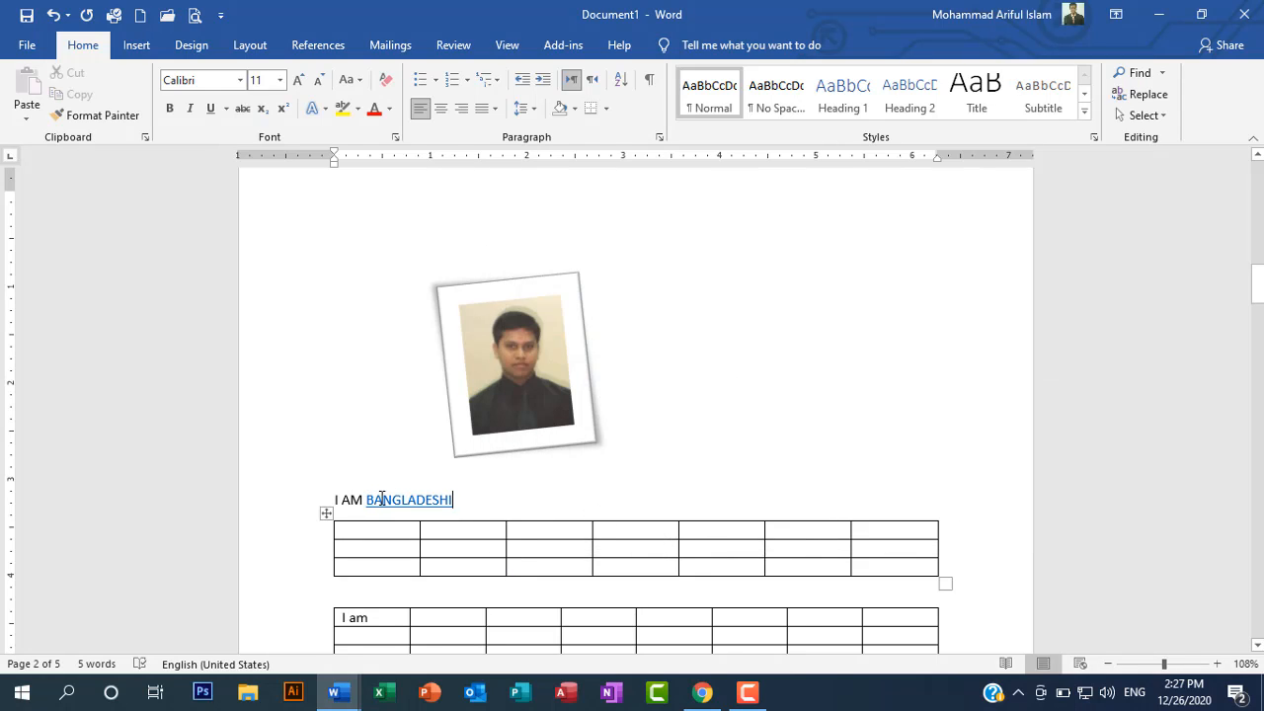
pyautogui.moveTo(383, 497)
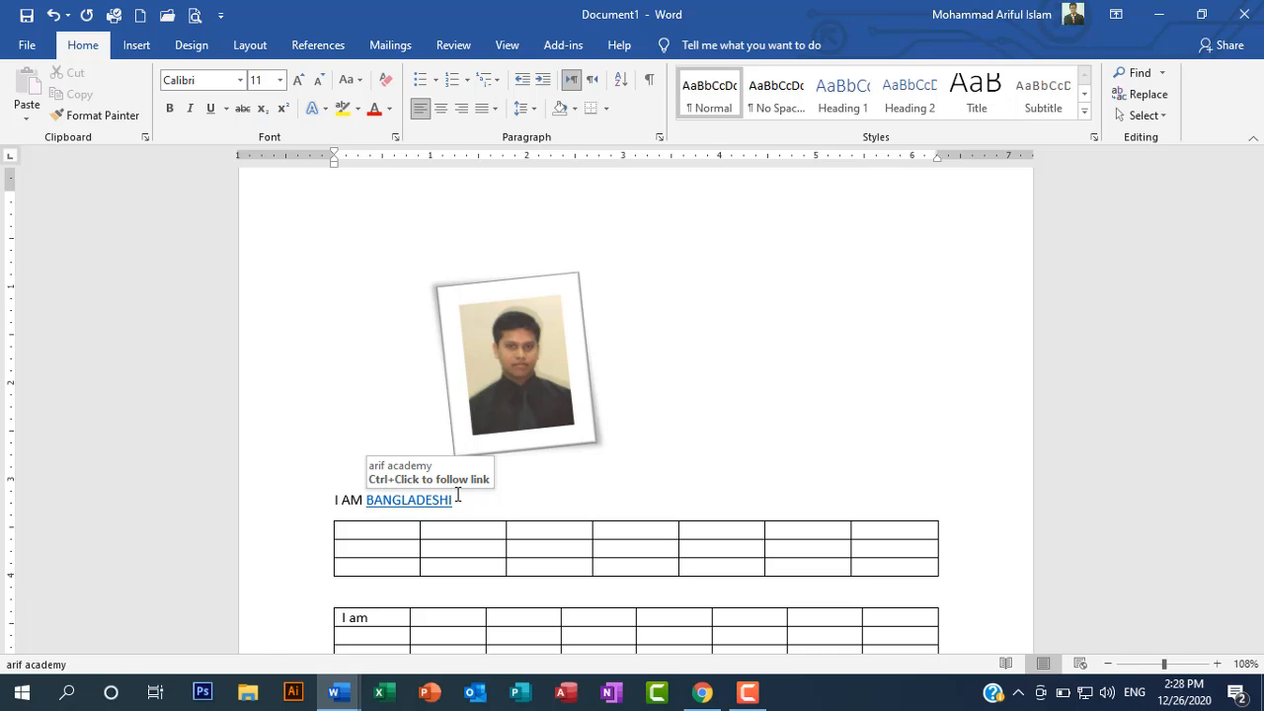
pyautogui.click(508, 504)
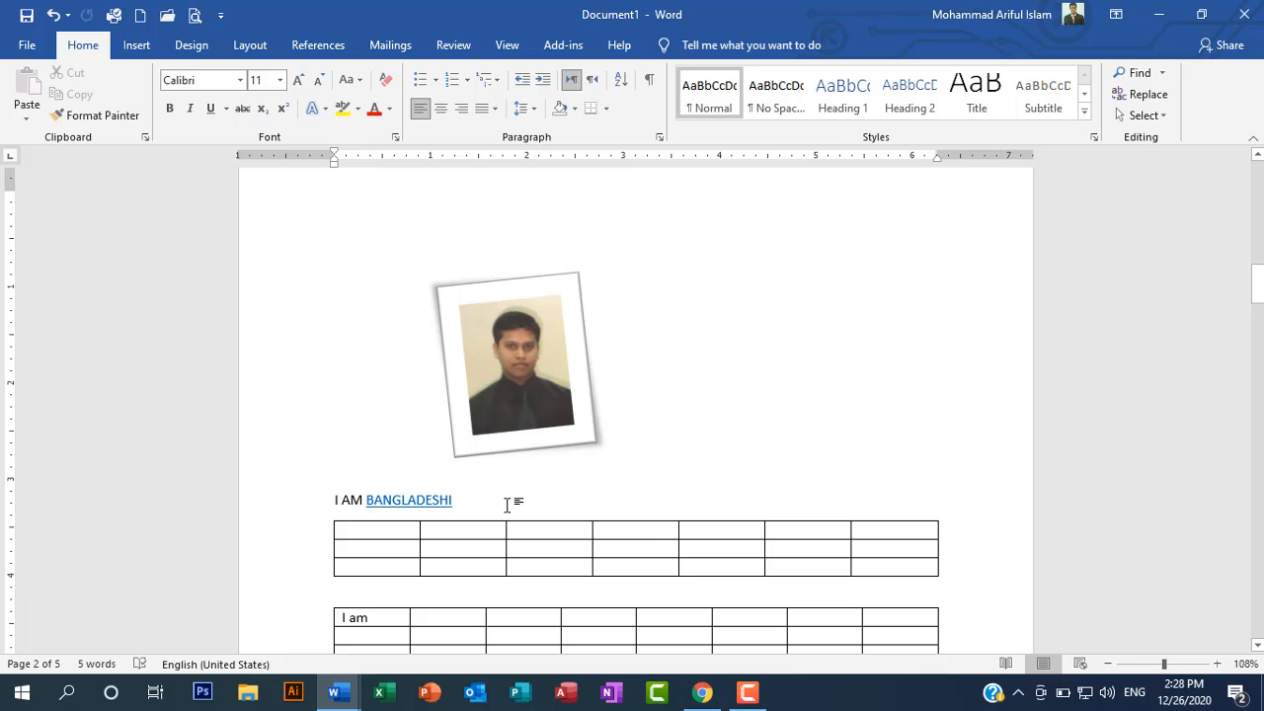
# Step: Look through the document's pages and their page numbers down to page 5, and return to the start of page 1
pyautogui.scroll(-10, 550, 583)
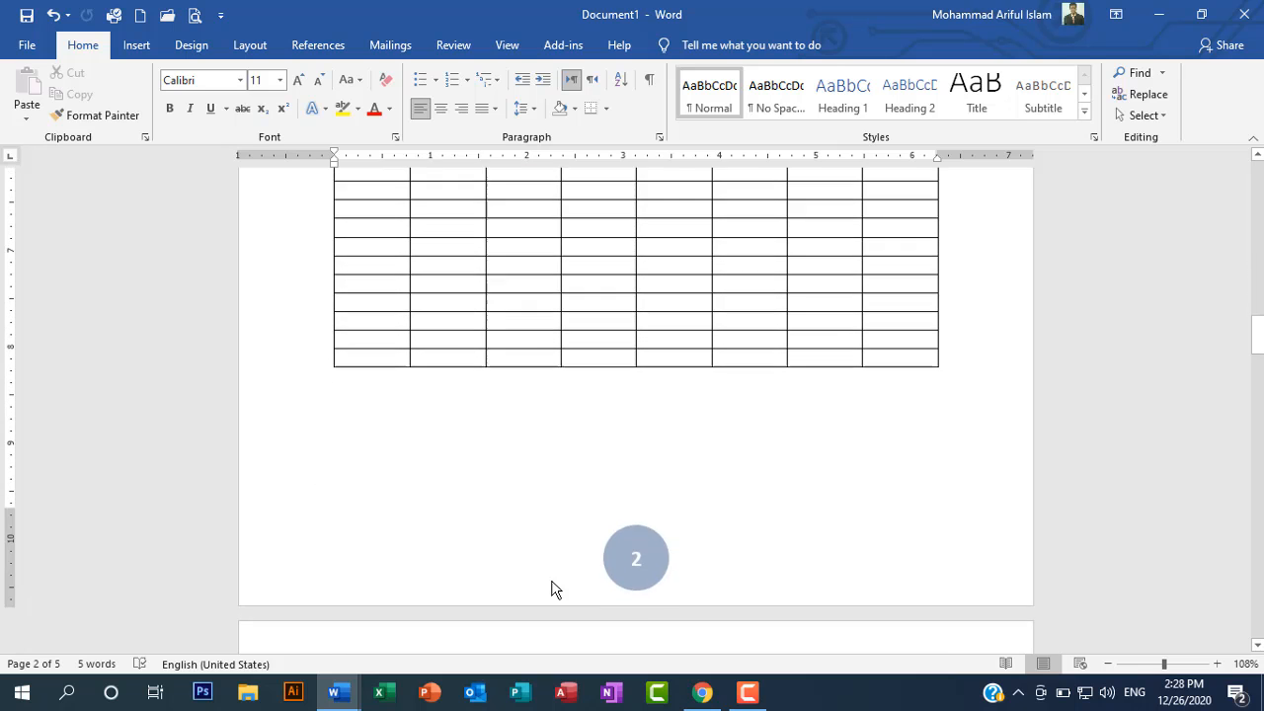
pyautogui.scroll(-15, 552, 585)
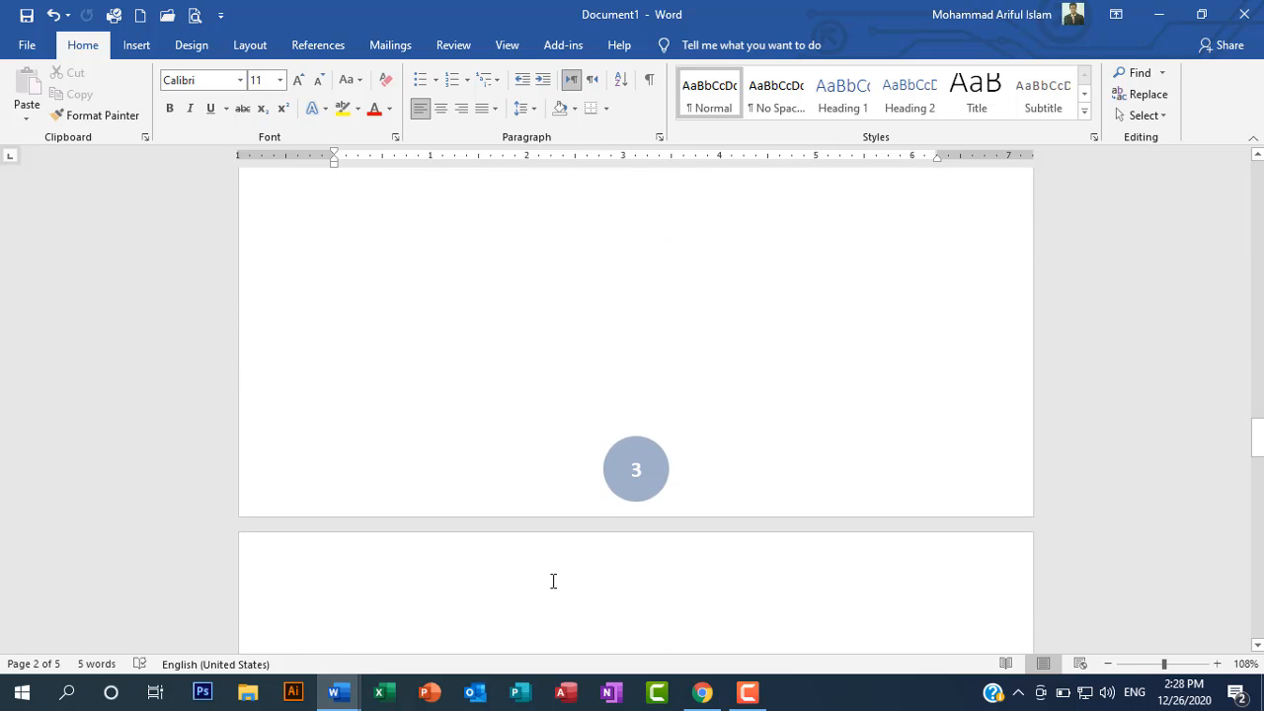
pyautogui.scroll(-3, 553, 580)
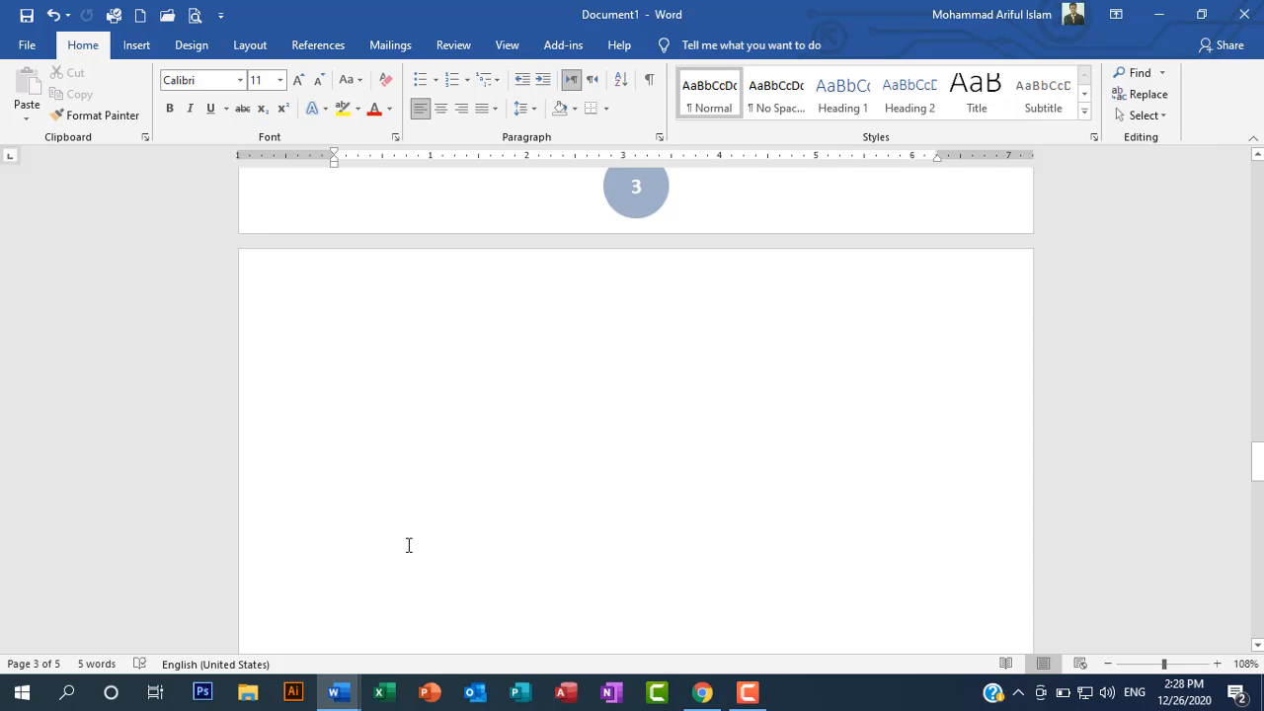
pyautogui.scroll(-6, 451, 593)
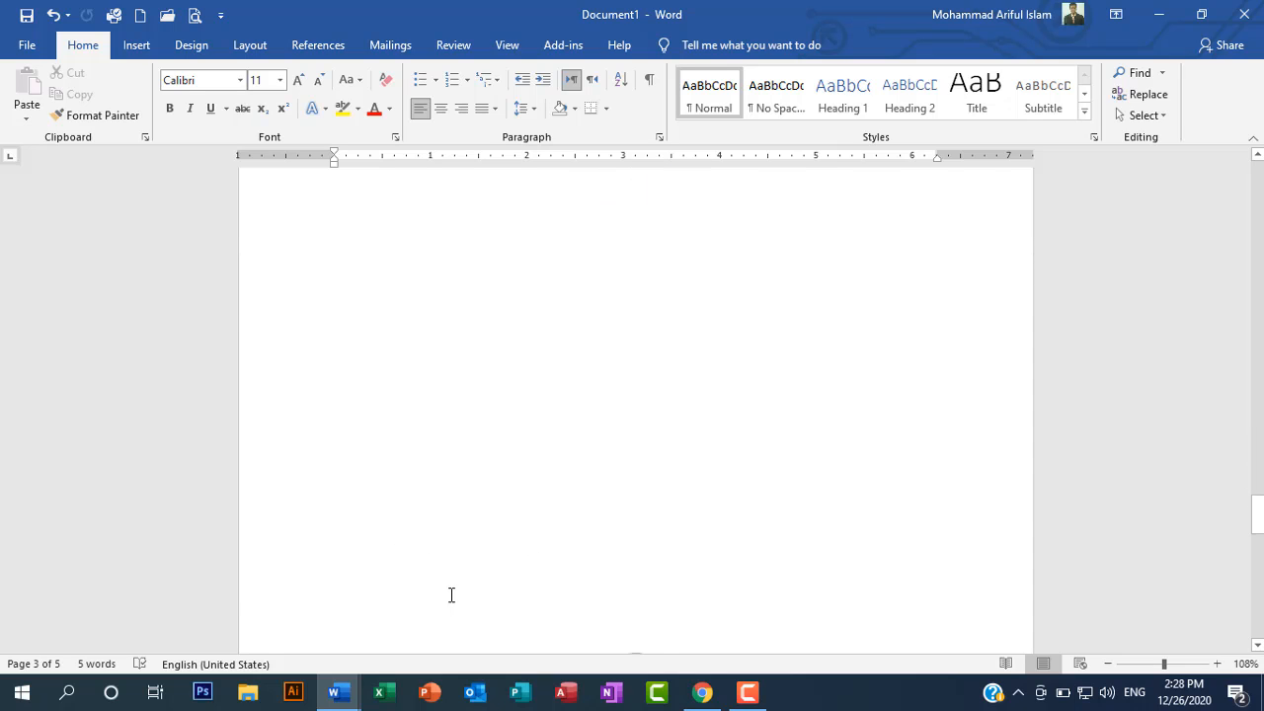
pyautogui.scroll(-3, 452, 594)
pyautogui.click(442, 560)
pyautogui.scroll(-1, 442, 560)
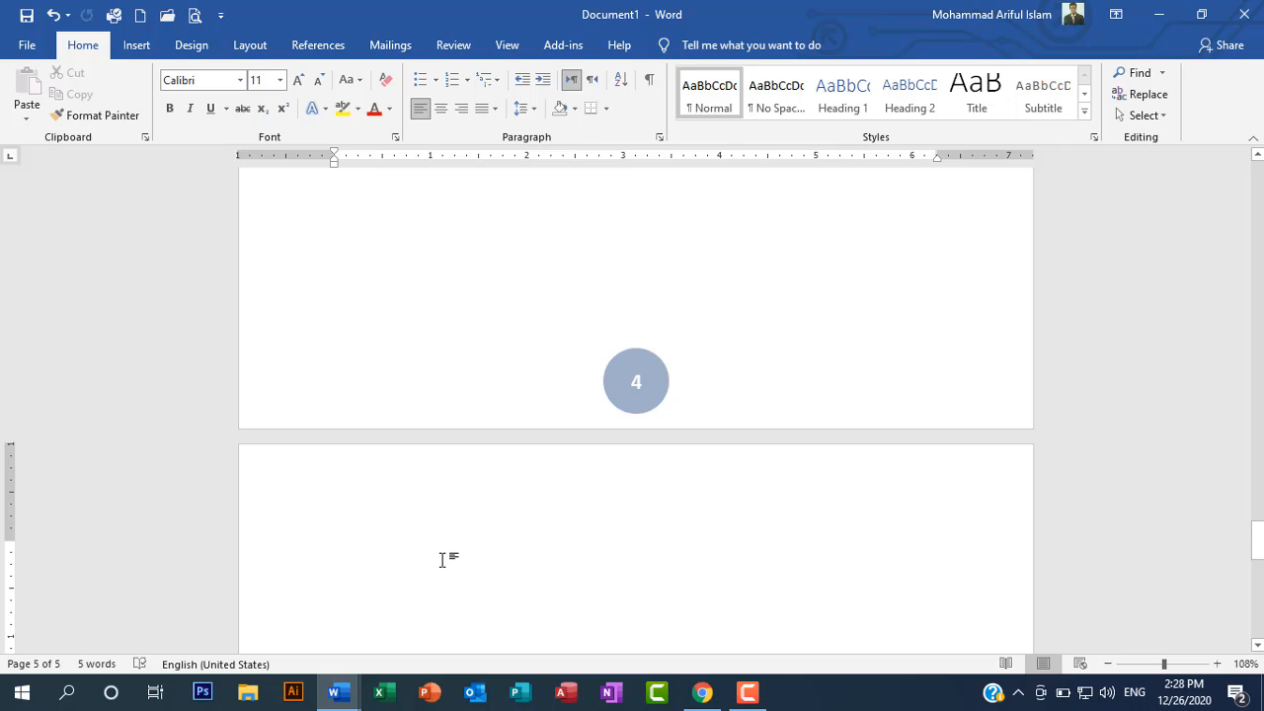
pyautogui.scroll(-5, 441, 560)
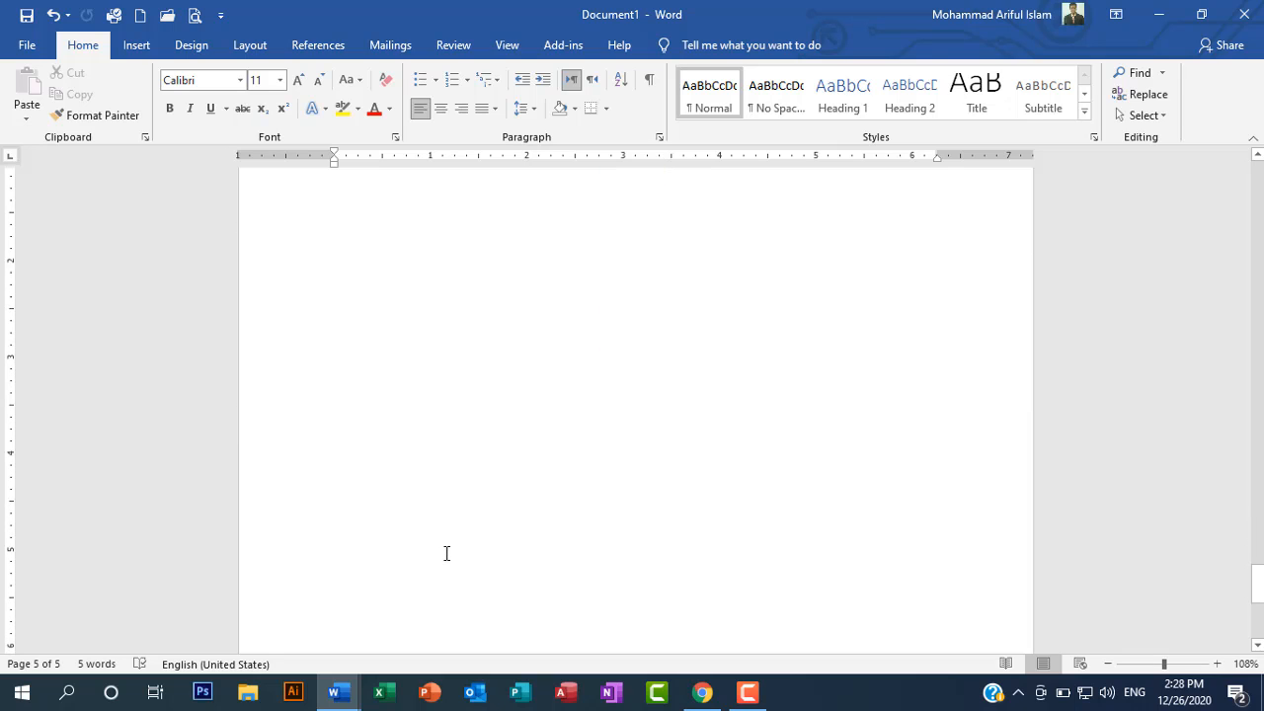
pyautogui.scroll(5, 447, 554)
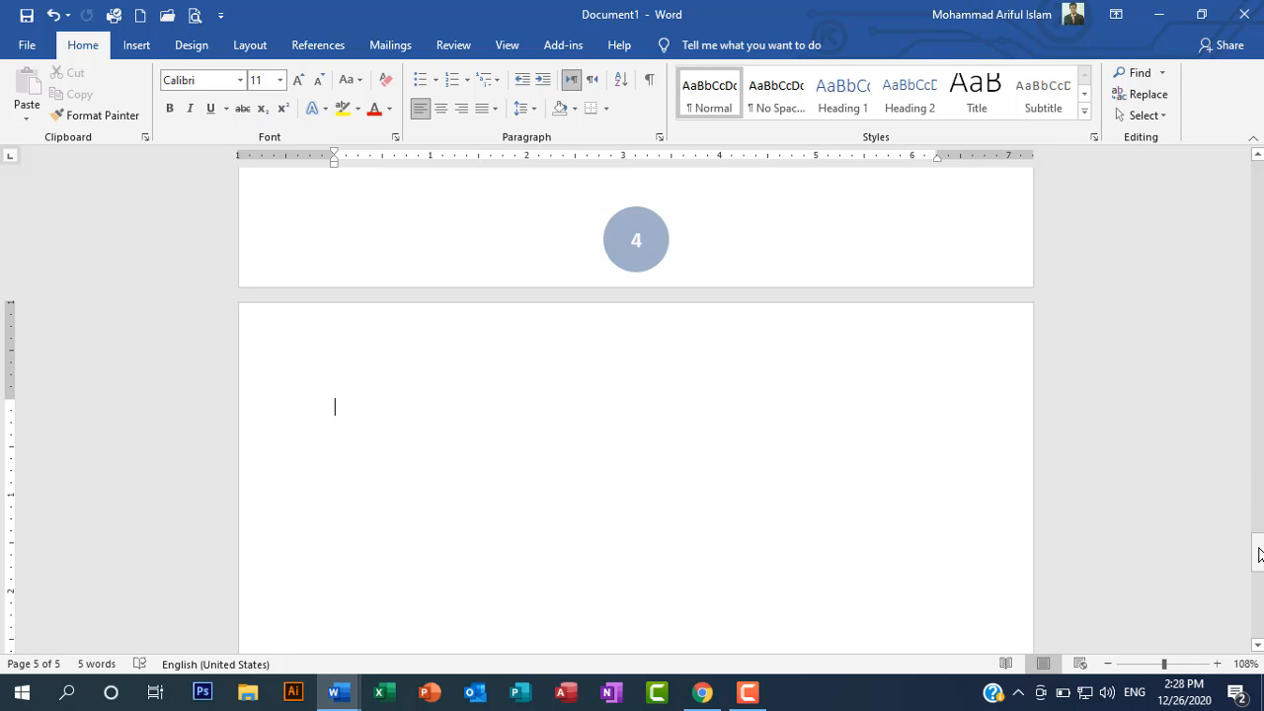
pyautogui.moveTo(1258, 549); pyautogui.dragTo(1223, 532)
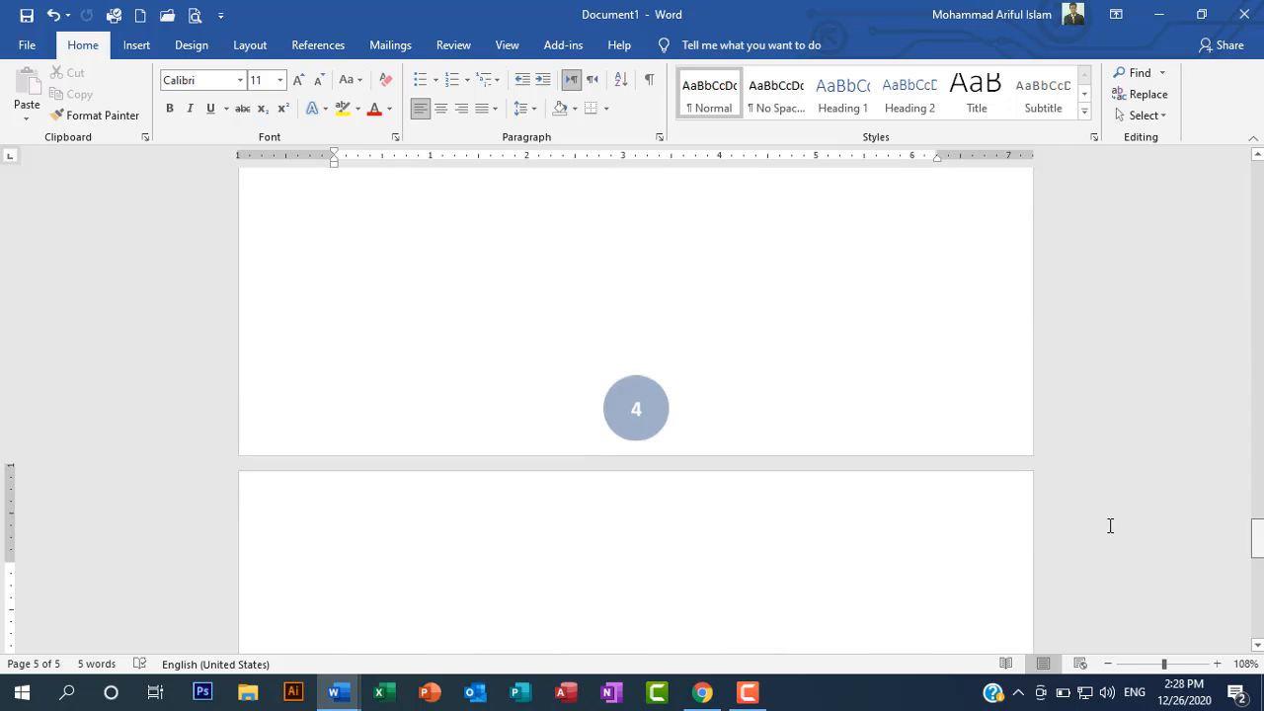
pyautogui.scroll(-3, 727, 532)
pyautogui.scroll(4, 727, 535)
pyautogui.scroll(3, 727, 539)
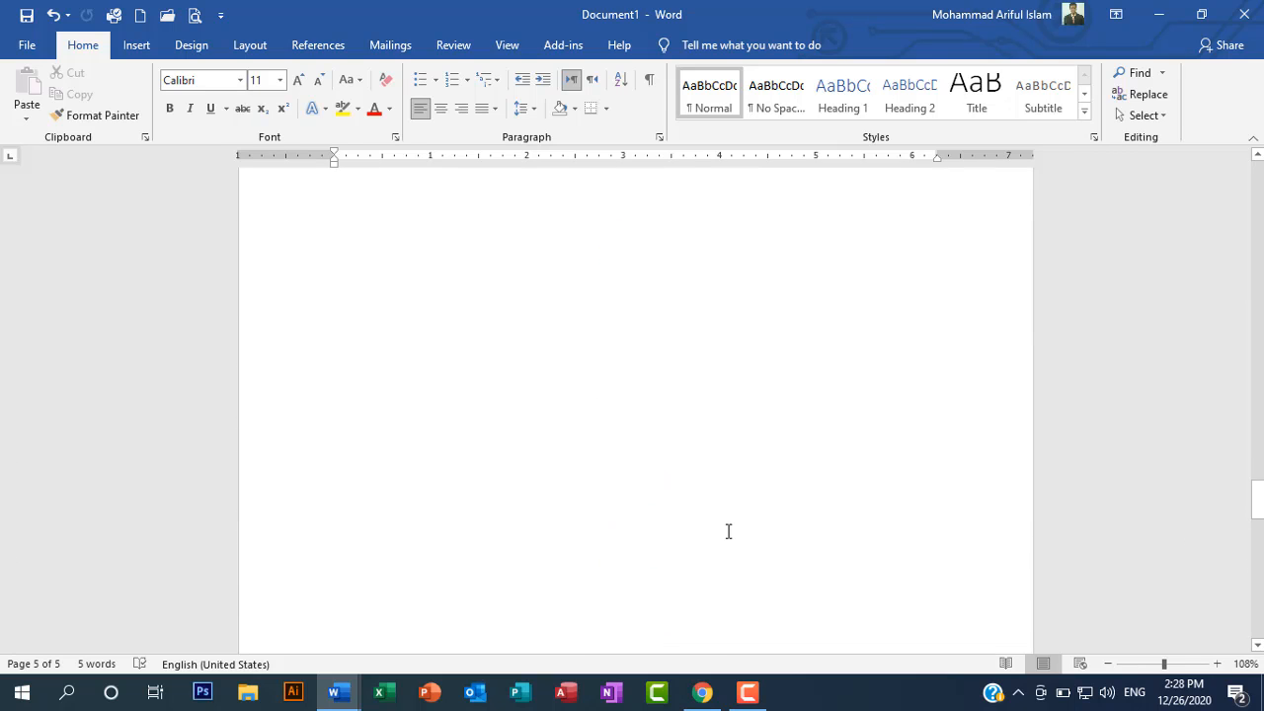
pyautogui.scroll(-6, 729, 533)
pyautogui.scroll(6, 731, 529)
pyautogui.scroll(-2, 731, 529)
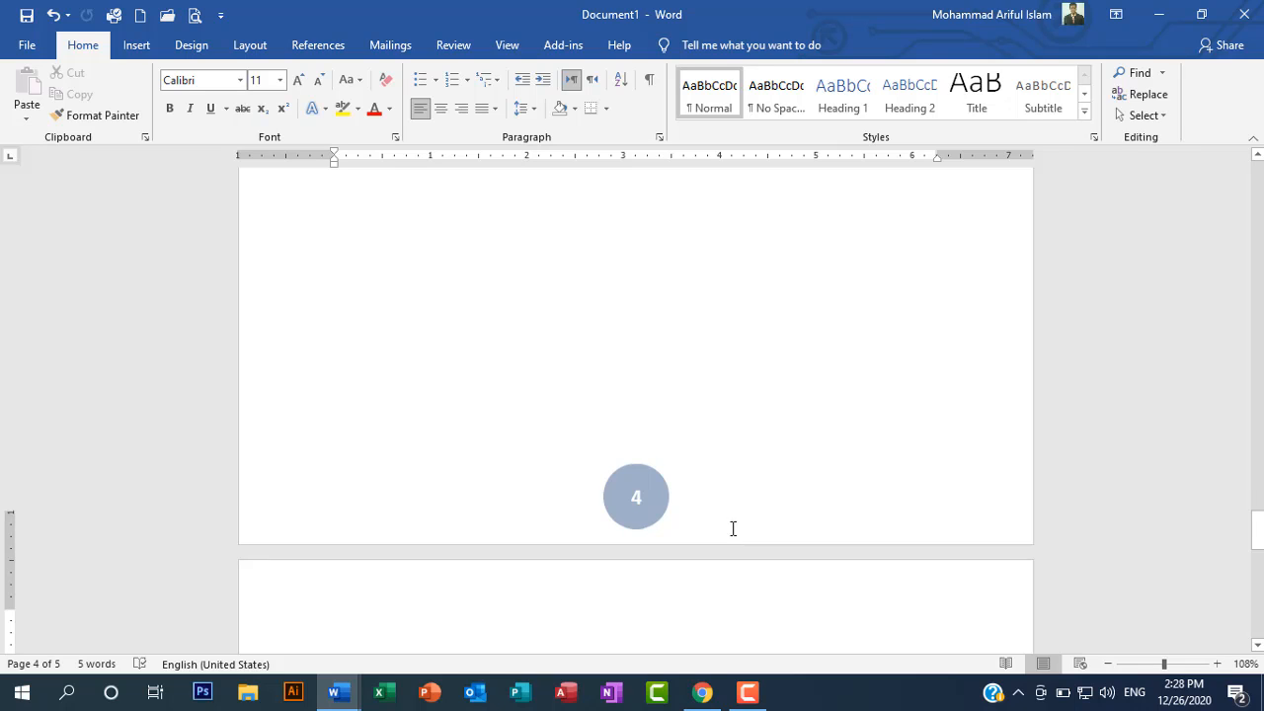
pyautogui.scroll(-3, 729, 533)
pyautogui.click(649, 528)
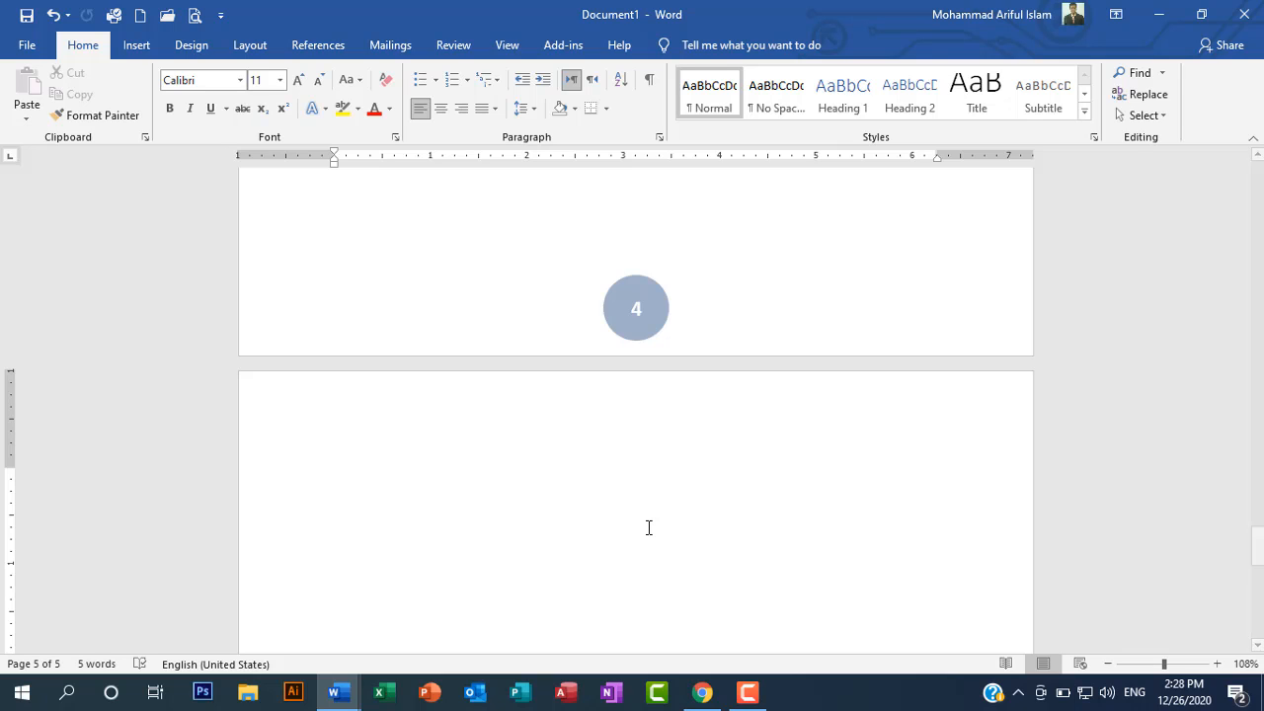
pyautogui.hotkey('ctrl', 'Home')
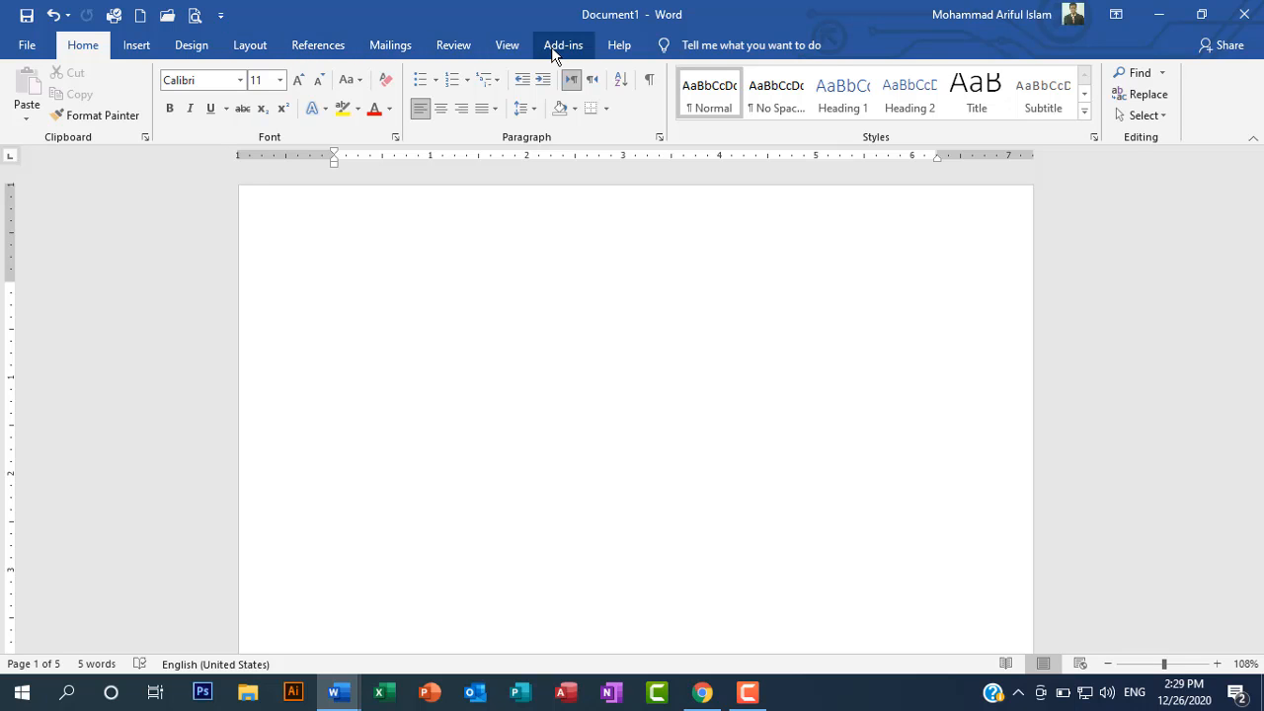
# Step: Enable the Developer tab among the main tabs in Word's Customize Ribbon options and apply the change
pyautogui.click(28, 46)
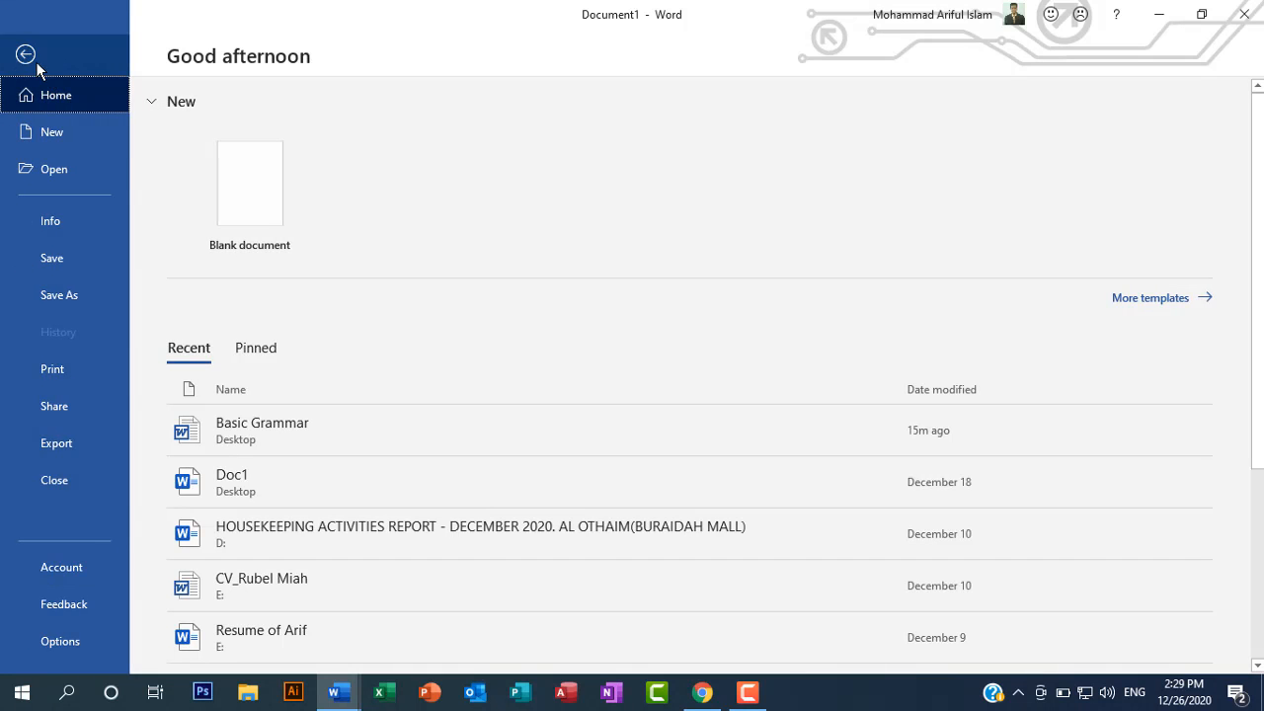
pyautogui.click(26, 55)
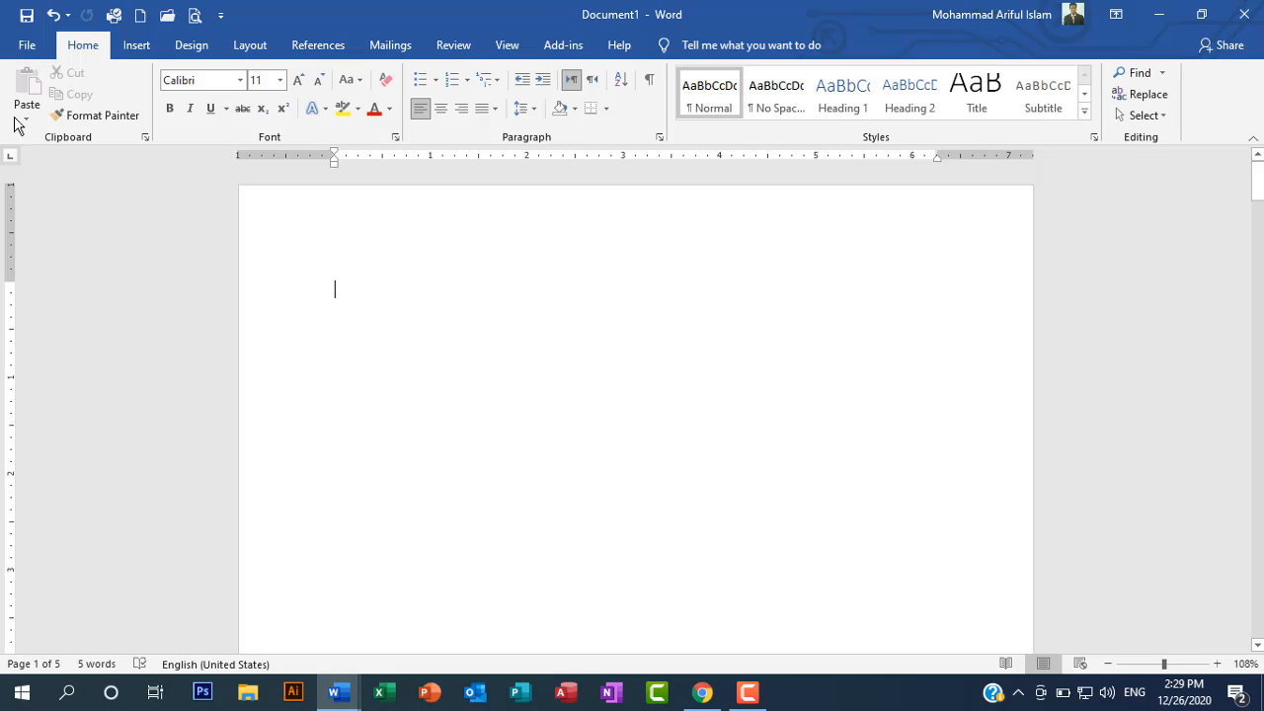
pyautogui.click(26, 45)
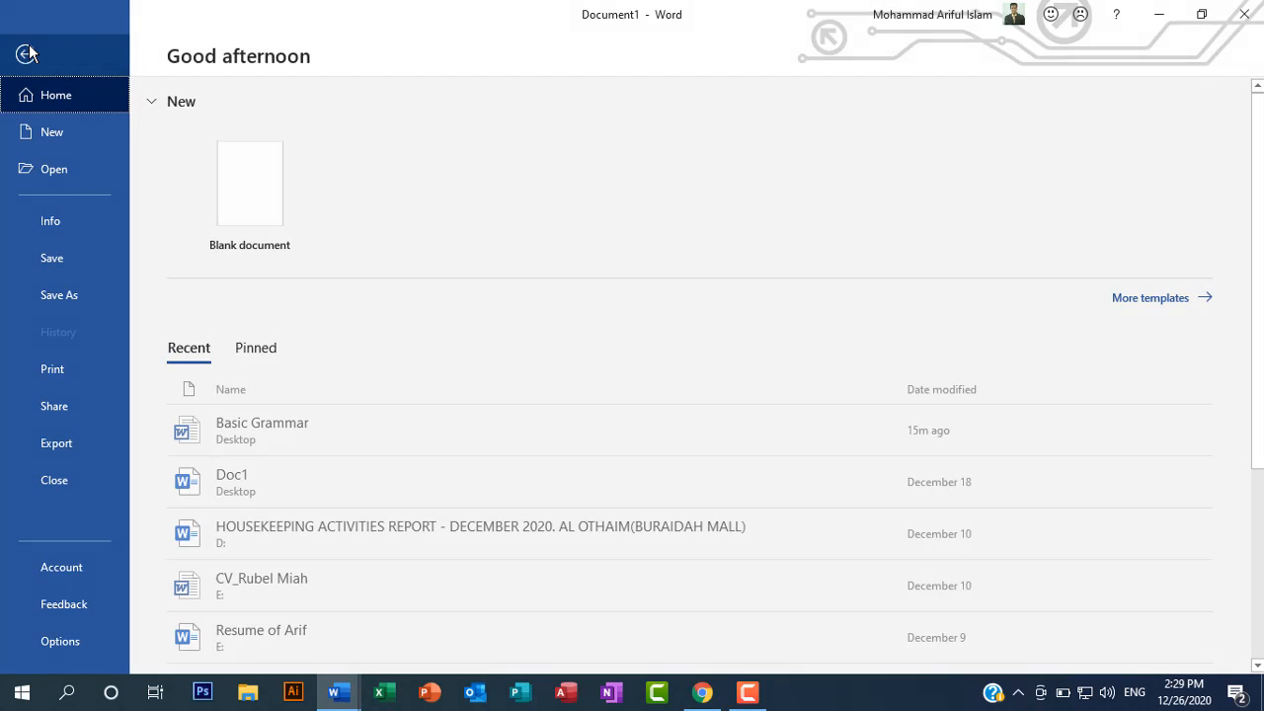
pyautogui.click(58, 641)
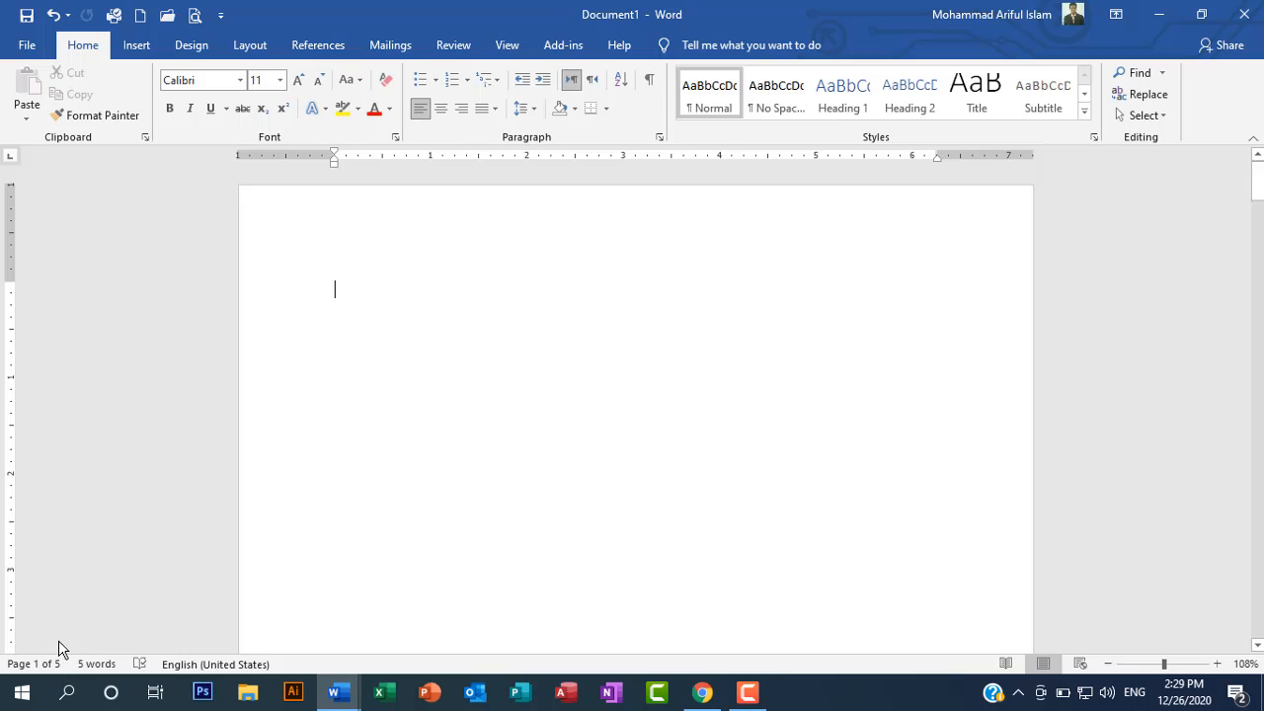
pyautogui.moveTo(542, 49); pyautogui.dragTo(447, 54)
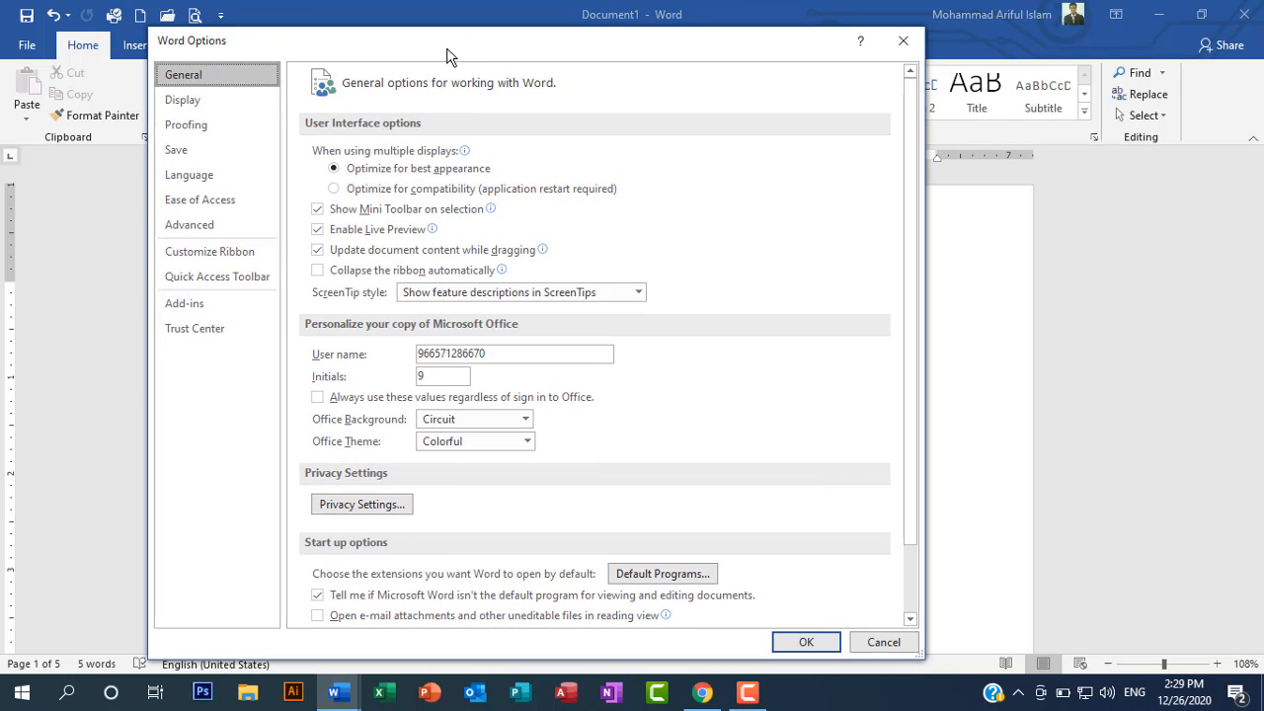
pyautogui.click(242, 254)
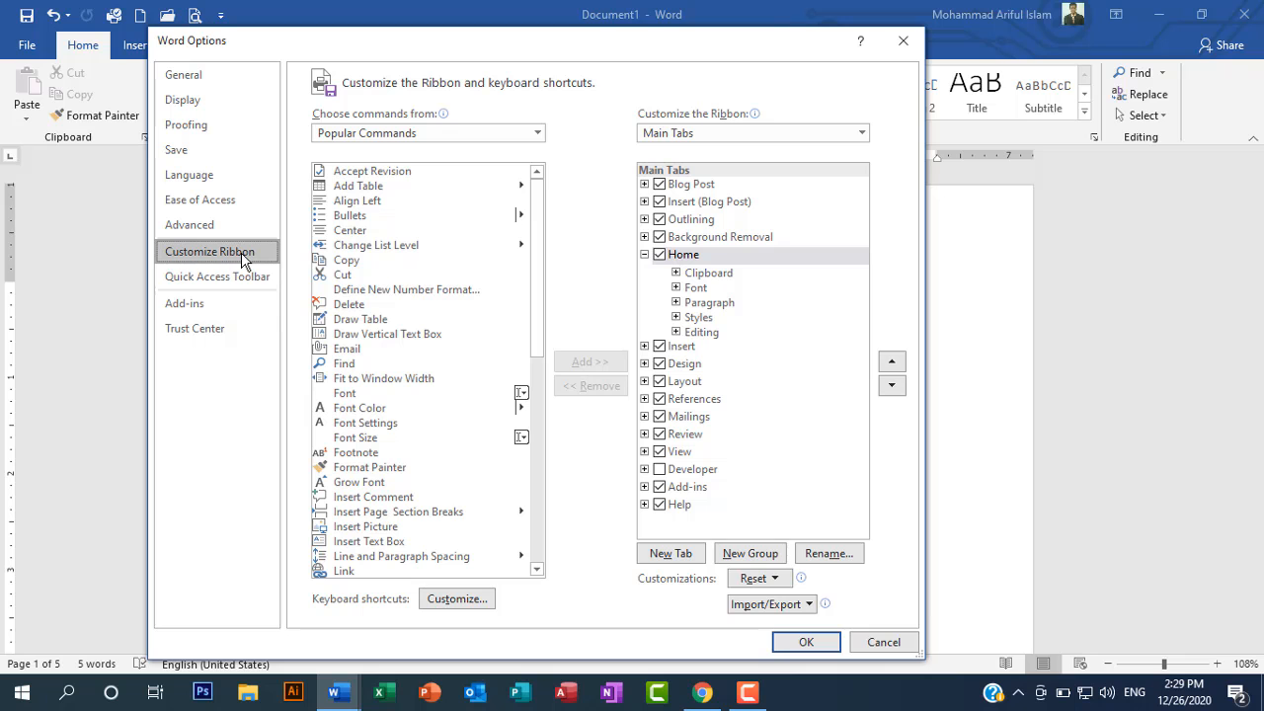
pyautogui.moveTo(554, 48)
pyautogui.mouseDown()
pyautogui.moveTo(471, 76)
pyautogui.moveTo(550, 70)
pyautogui.mouseUp()
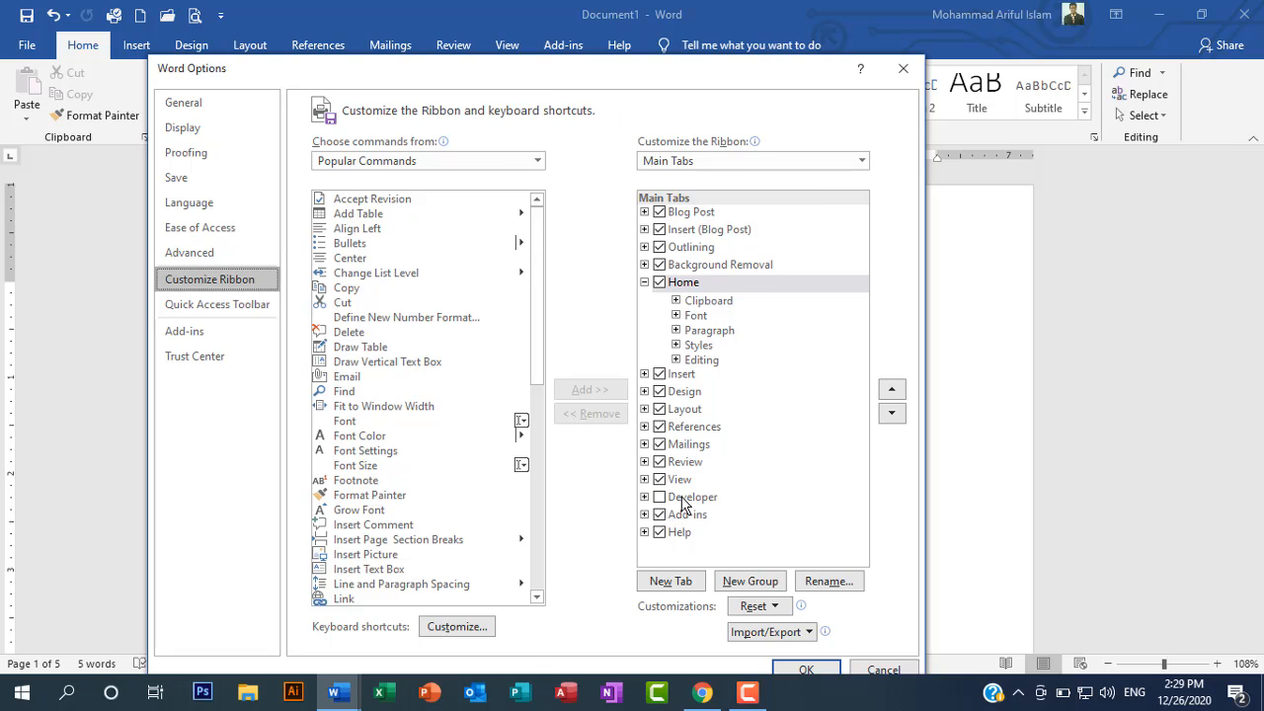
pyautogui.click(660, 498)
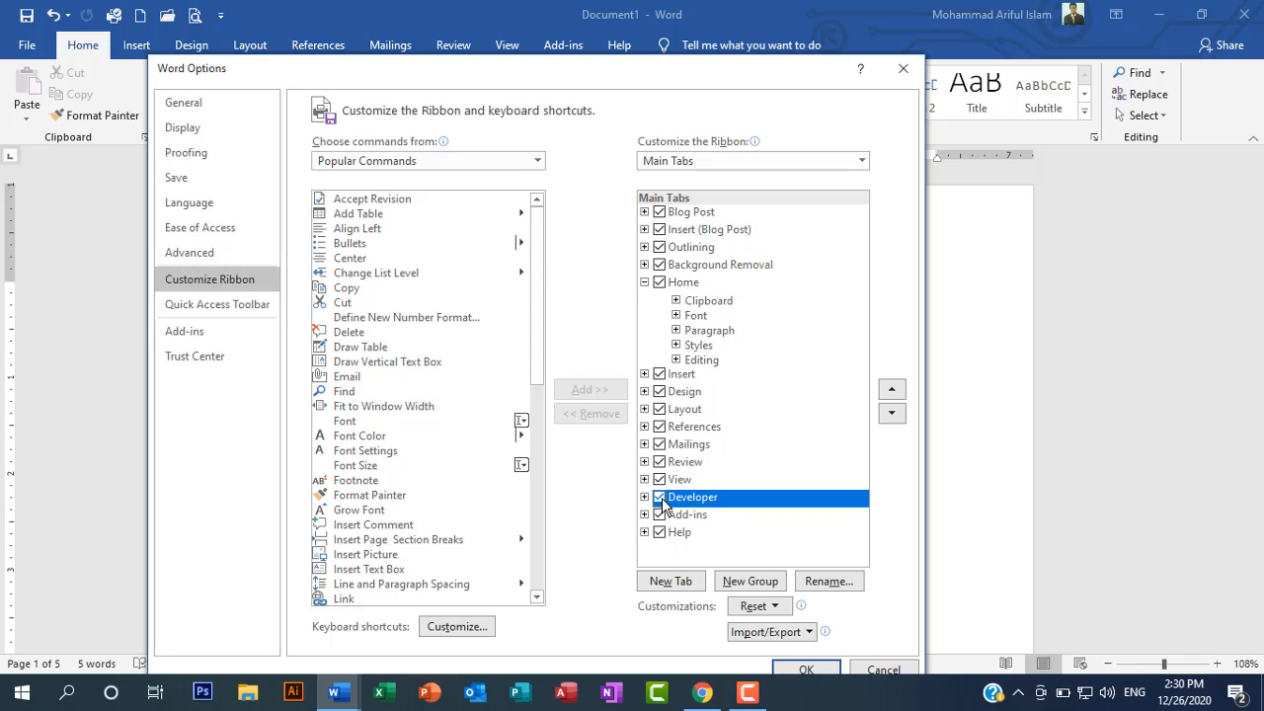
pyautogui.moveTo(549, 74); pyautogui.dragTo(474, 55)
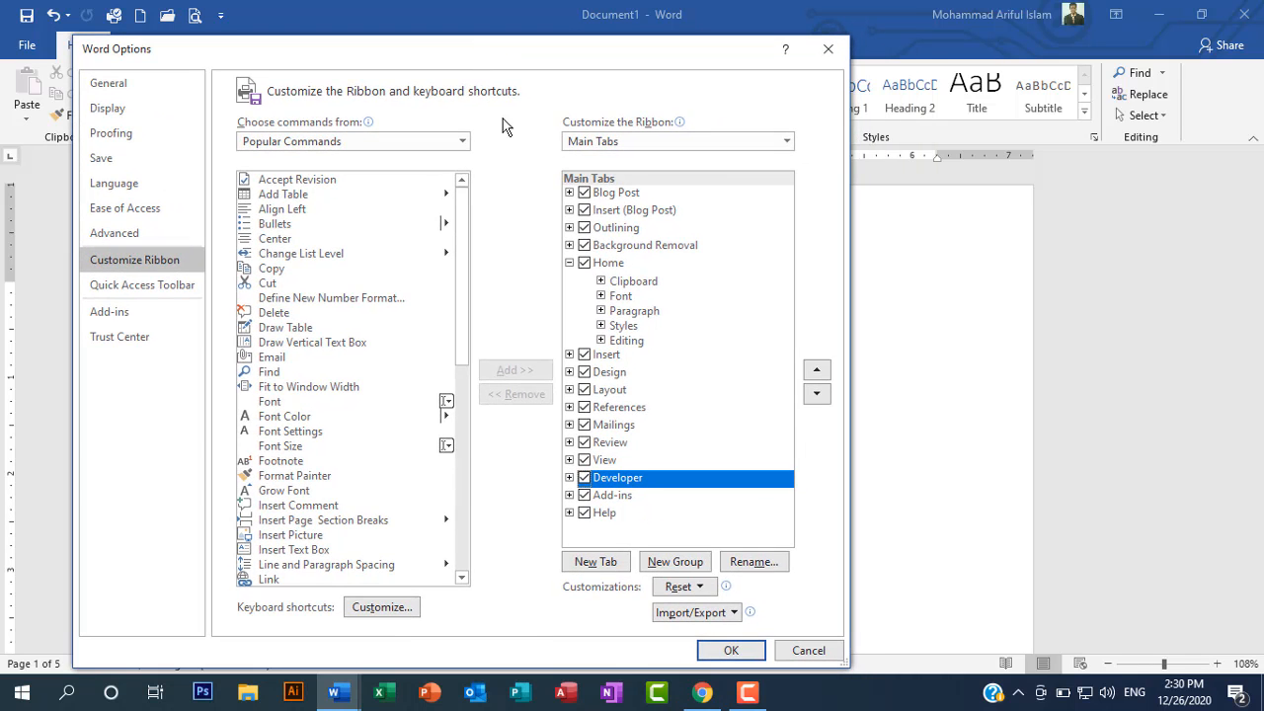
pyautogui.click(732, 651)
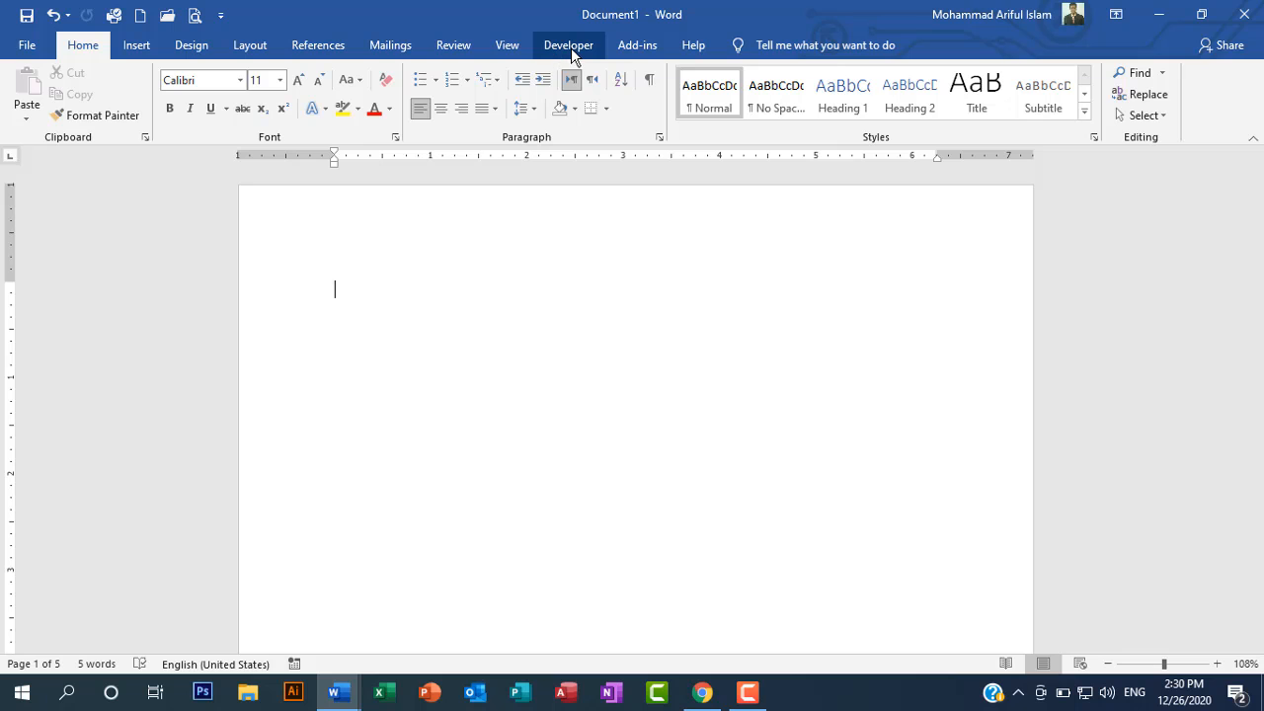
# Step: Disable the Review tab among the main tabs in Word's Customize Ribbon options and apply the change
pyautogui.click(24, 46)
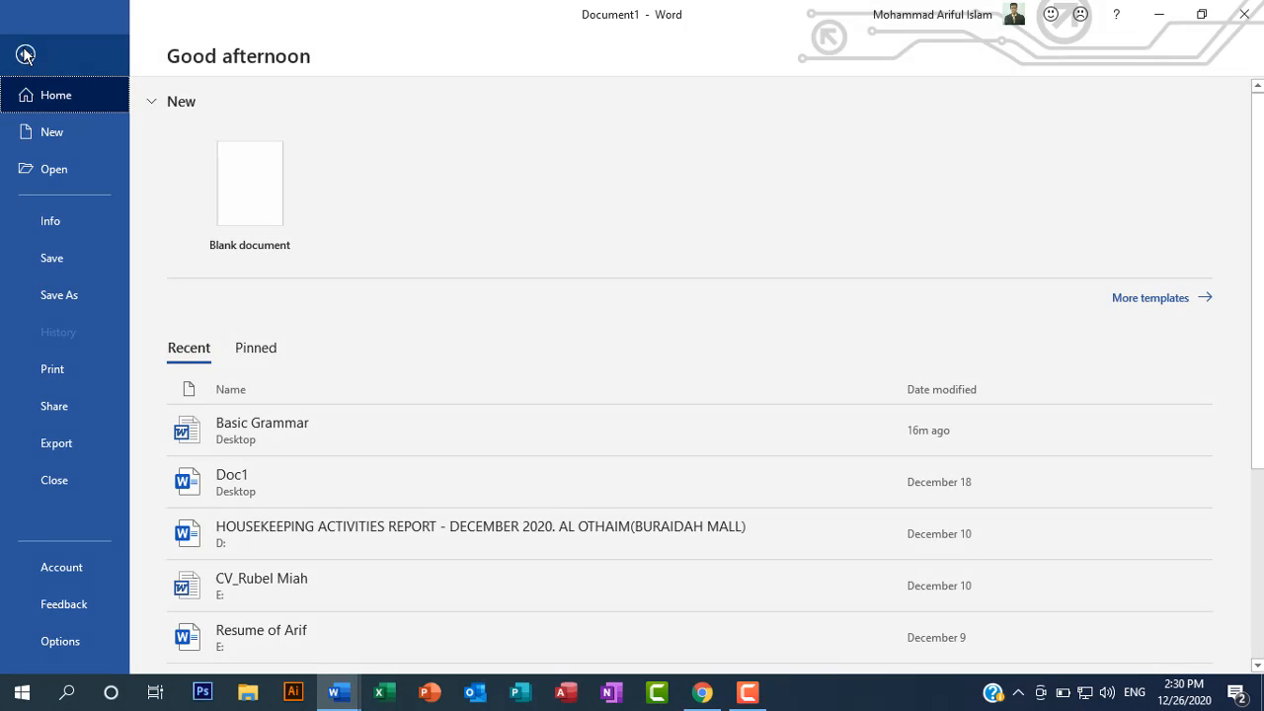
pyautogui.click(65, 642)
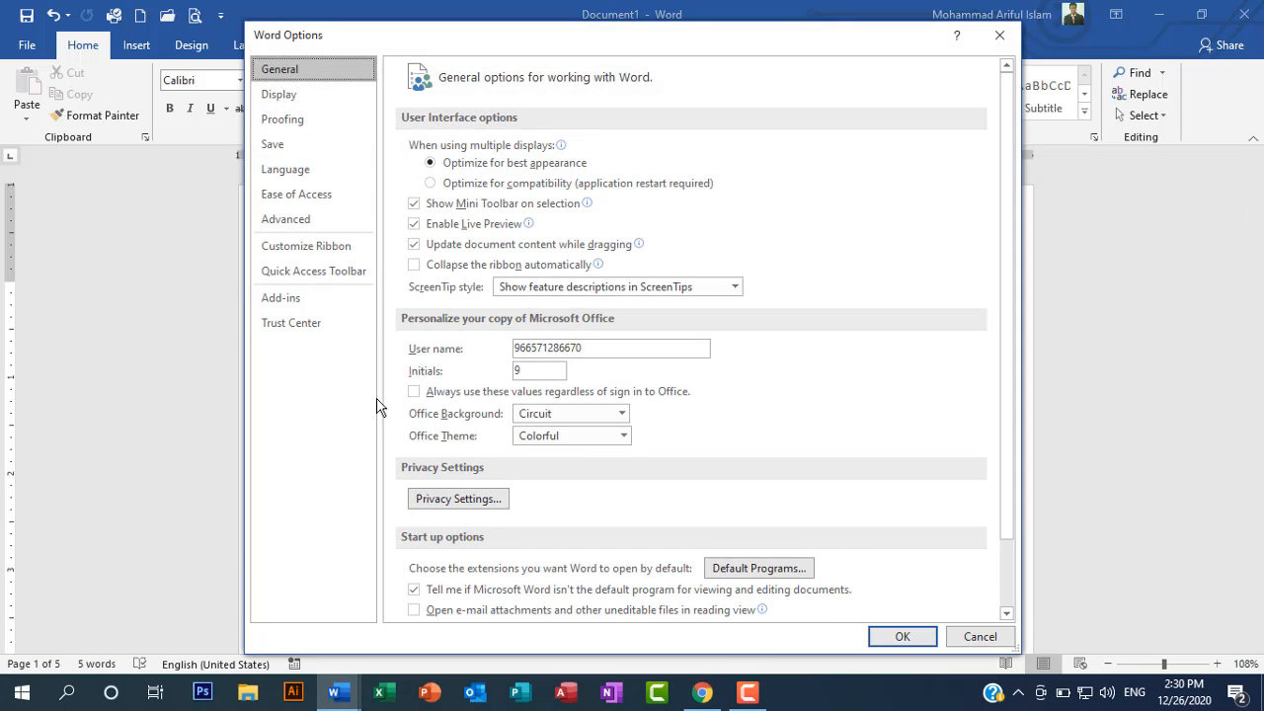
pyautogui.click(309, 255)
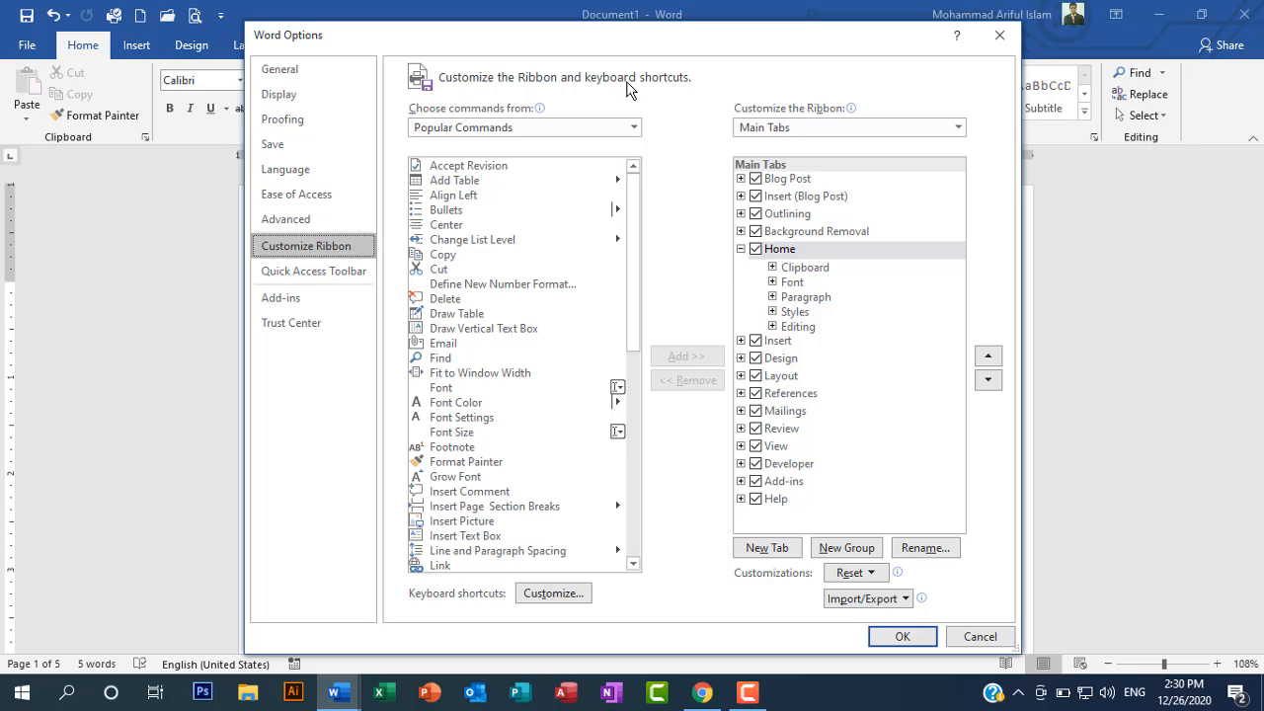
pyautogui.moveTo(614, 40); pyautogui.dragTo(529, 94)
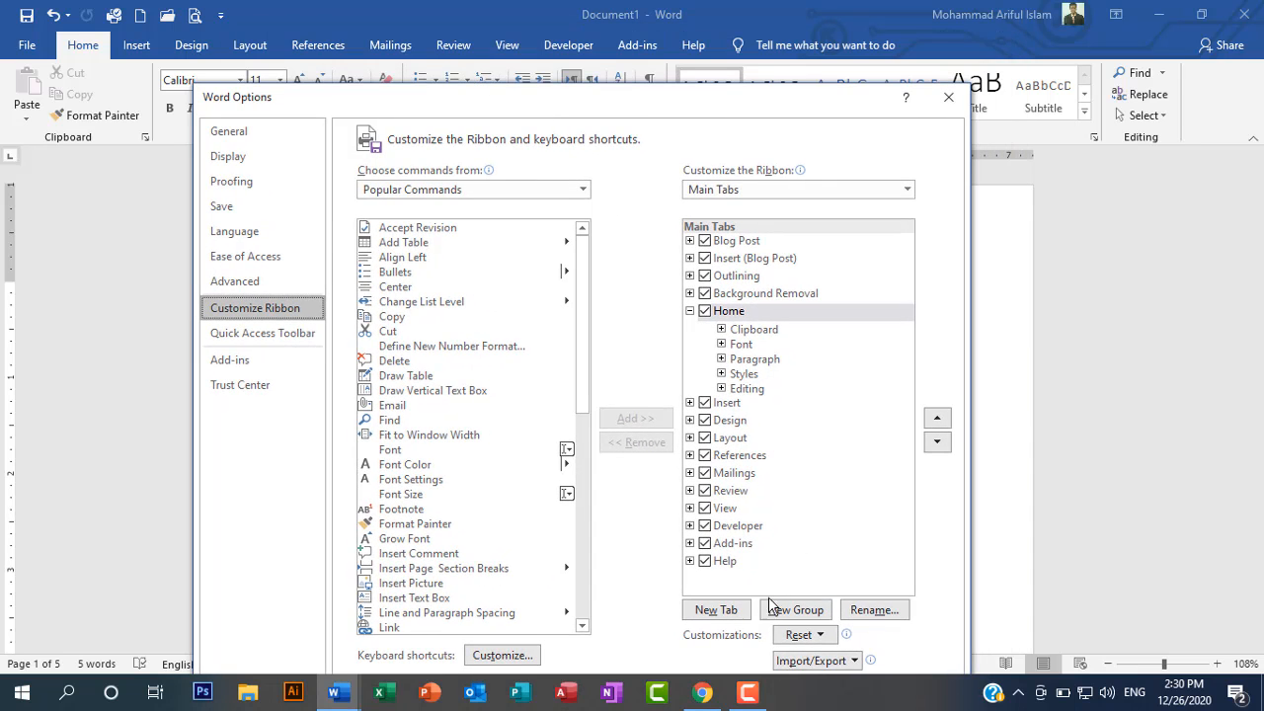
pyautogui.click(704, 491)
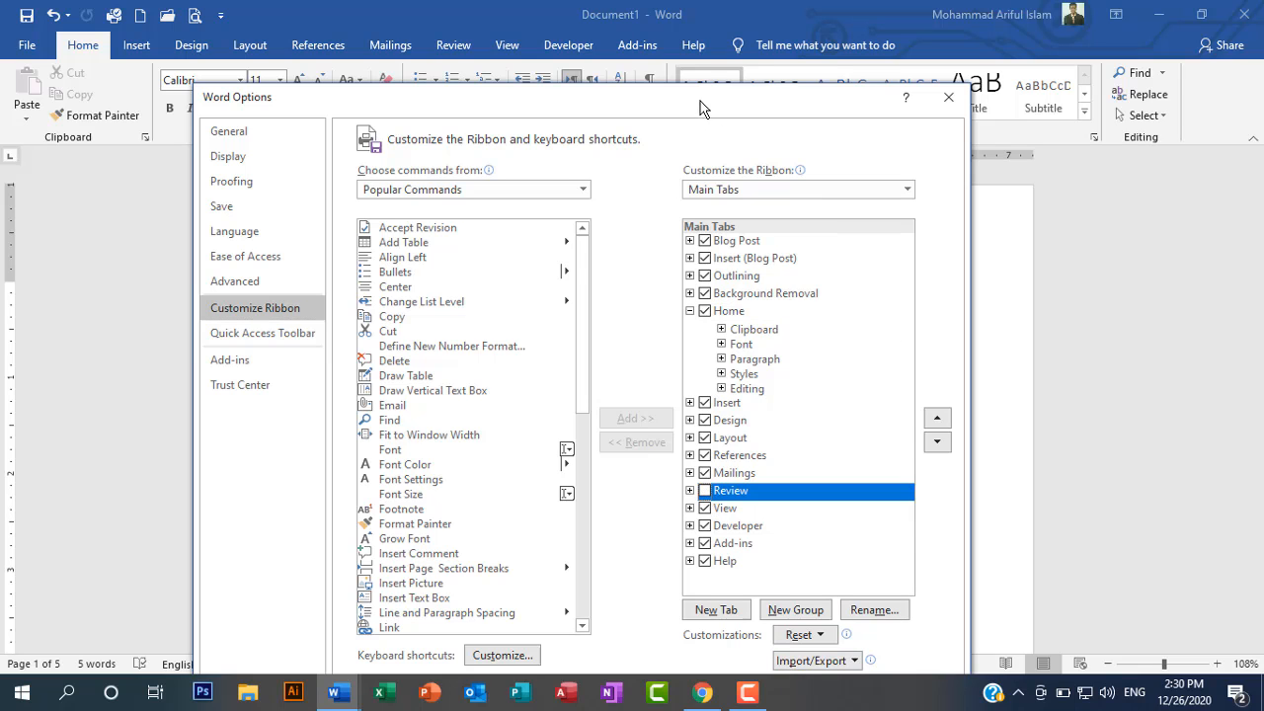
pyautogui.moveTo(706, 99); pyautogui.dragTo(710, 44)
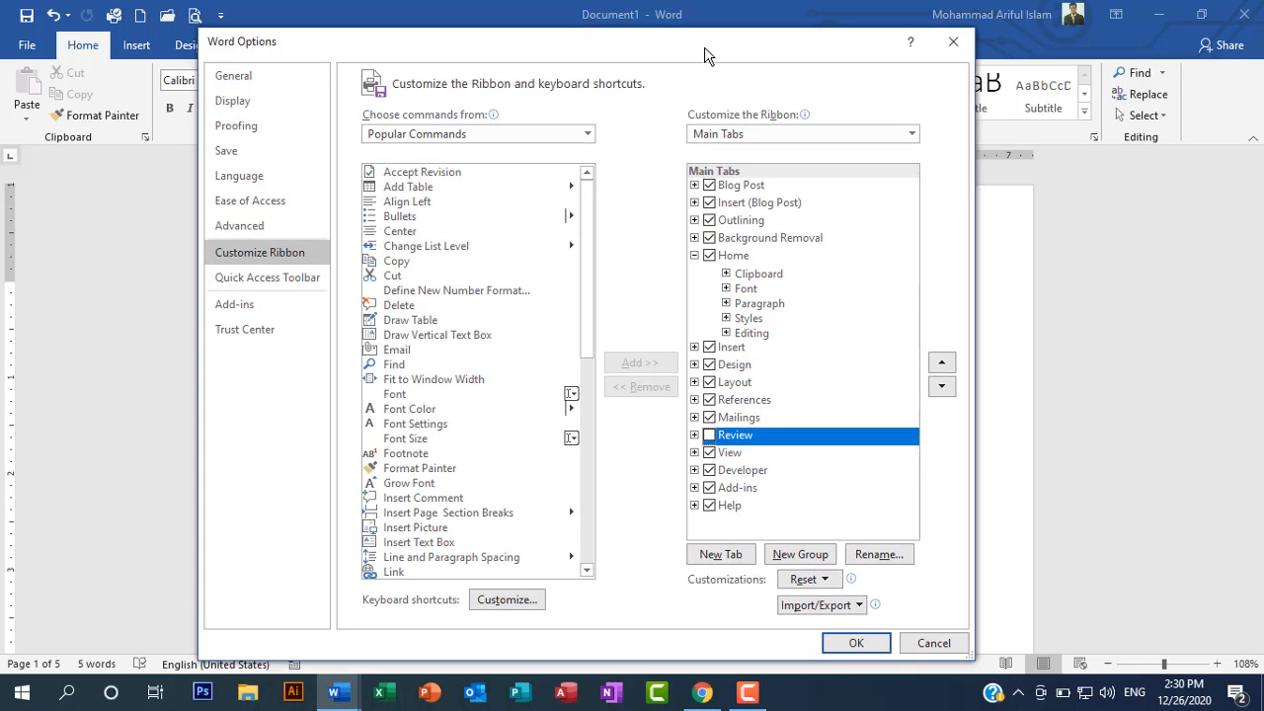
pyautogui.click(855, 644)
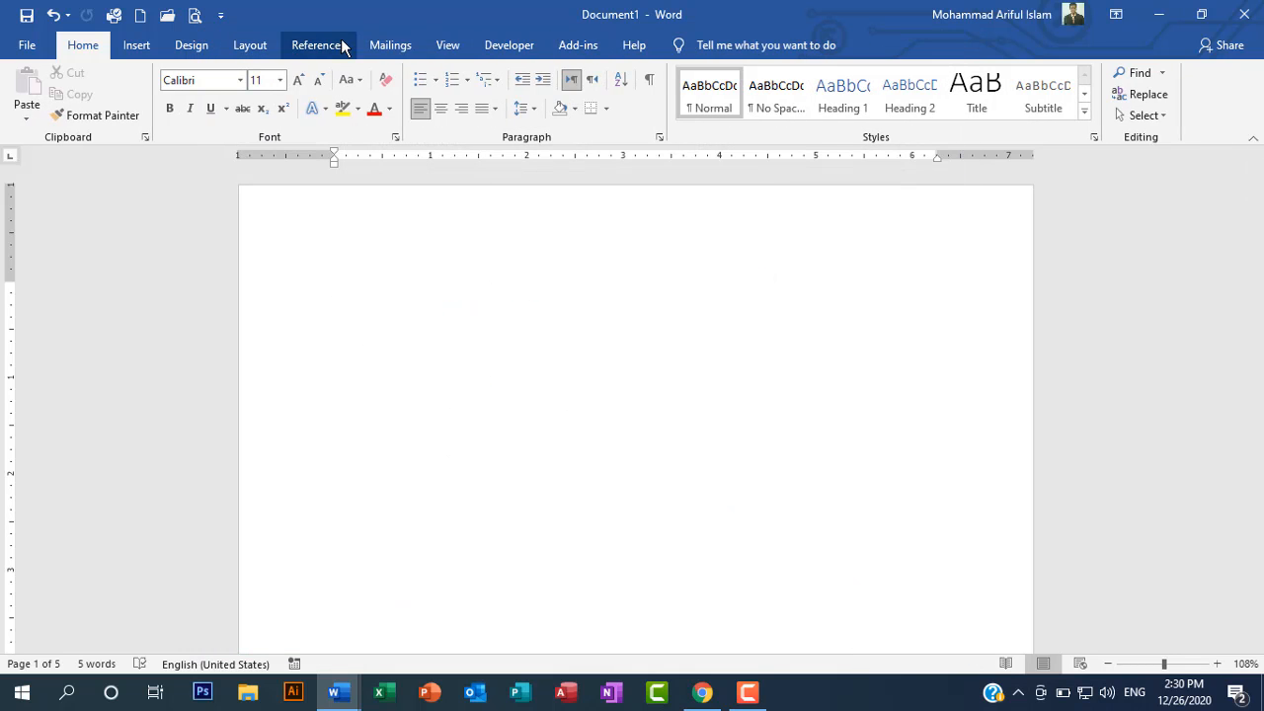
# Step: Enable the Review tab again among the main tabs in the Customize Ribbon options and apply the change
pyautogui.click(26, 45)
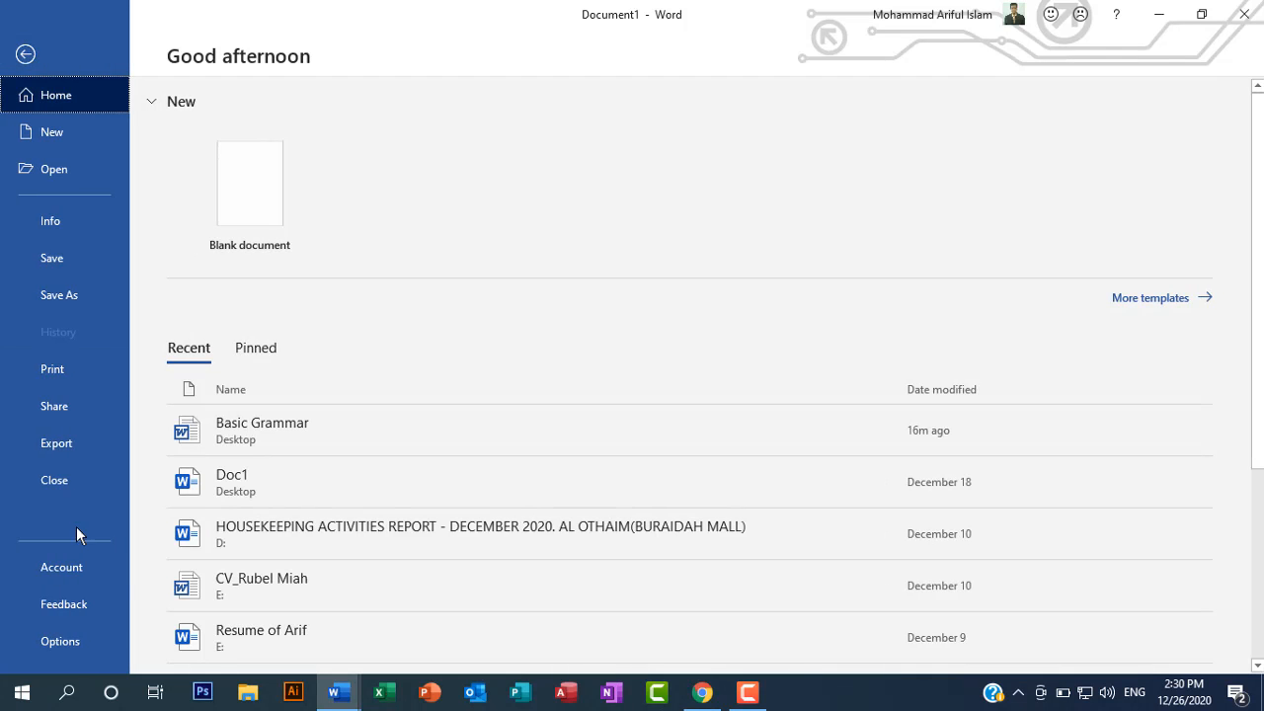
pyautogui.click(61, 644)
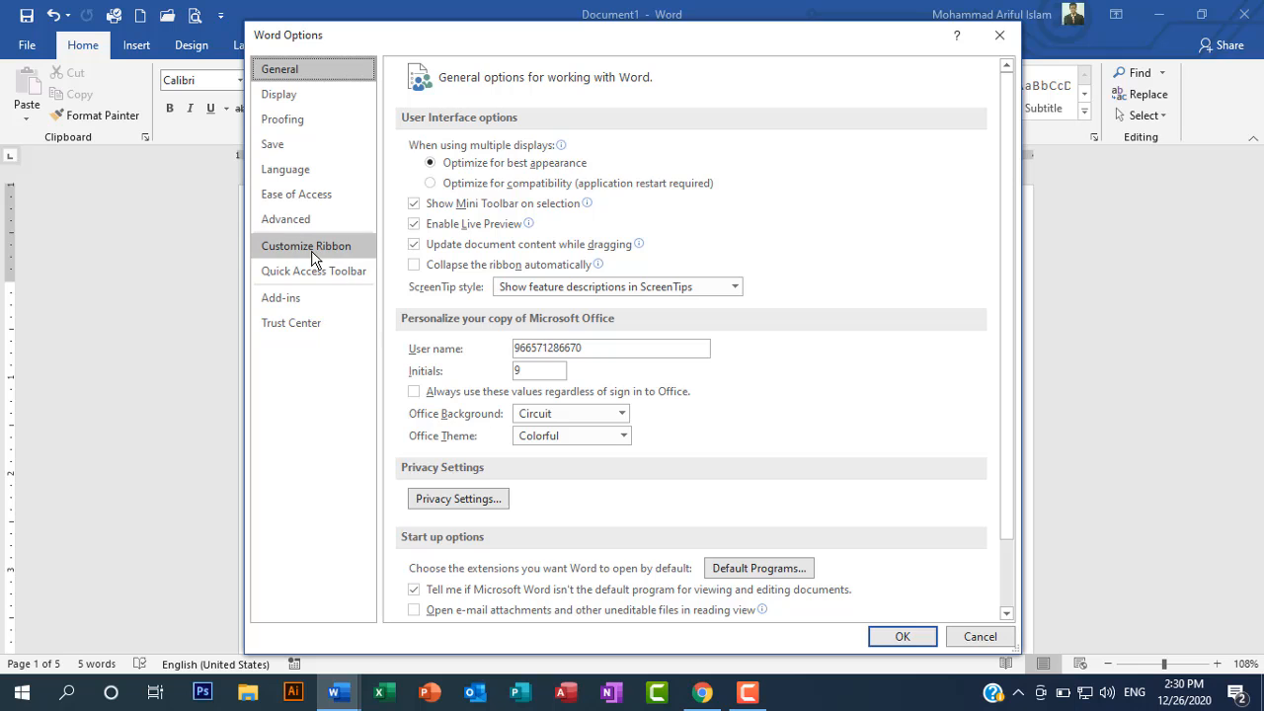
pyautogui.click(351, 247)
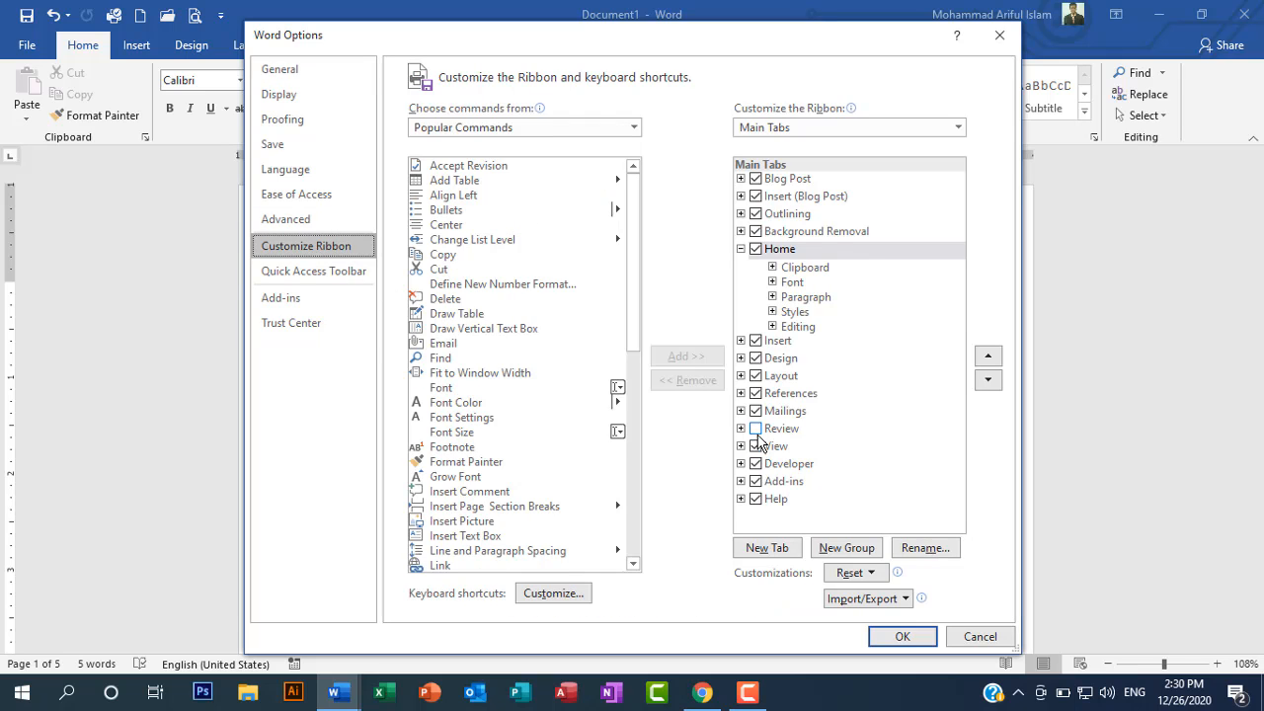
pyautogui.click(756, 428)
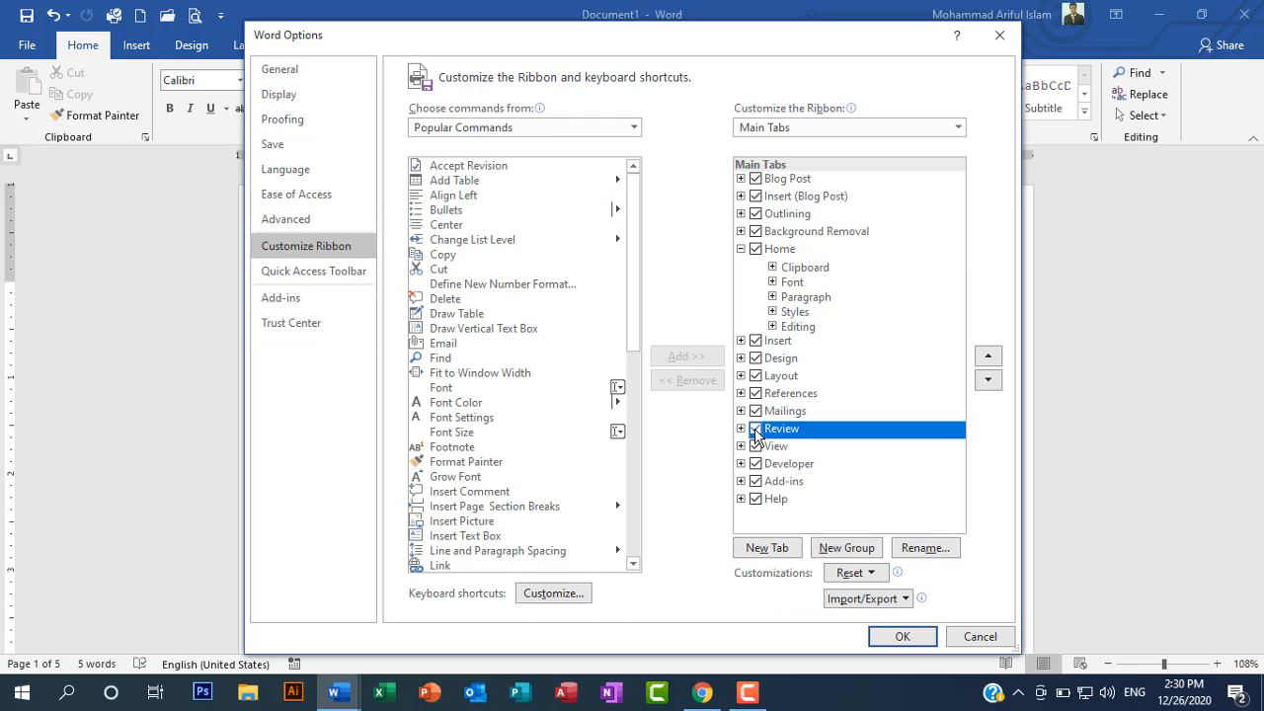
pyautogui.click(900, 638)
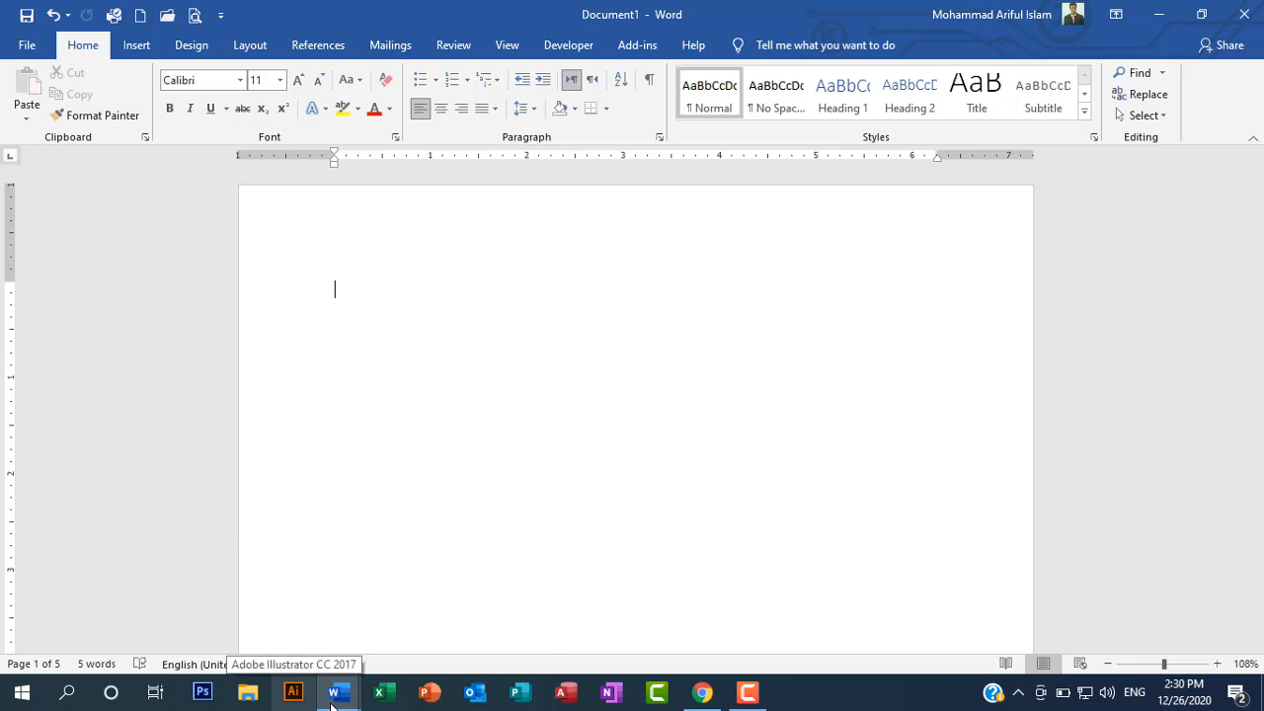
pyautogui.moveTo(339, 665)
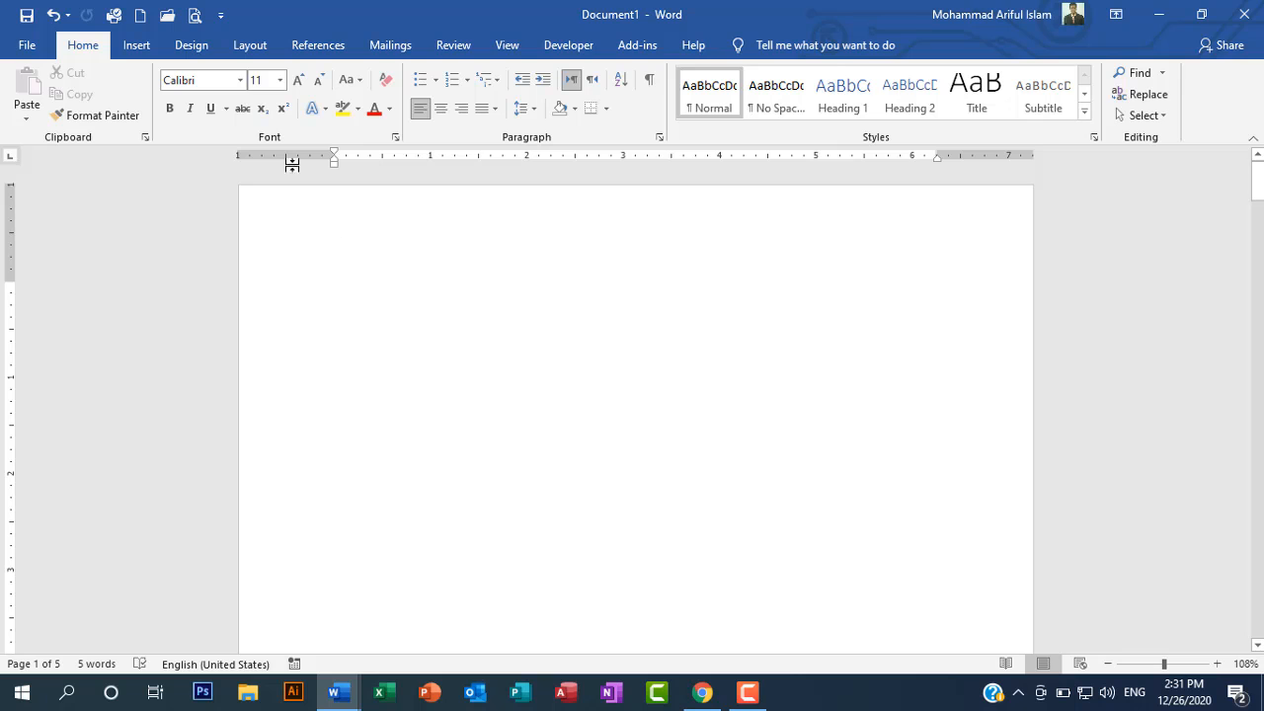
pyautogui.click(134, 47)
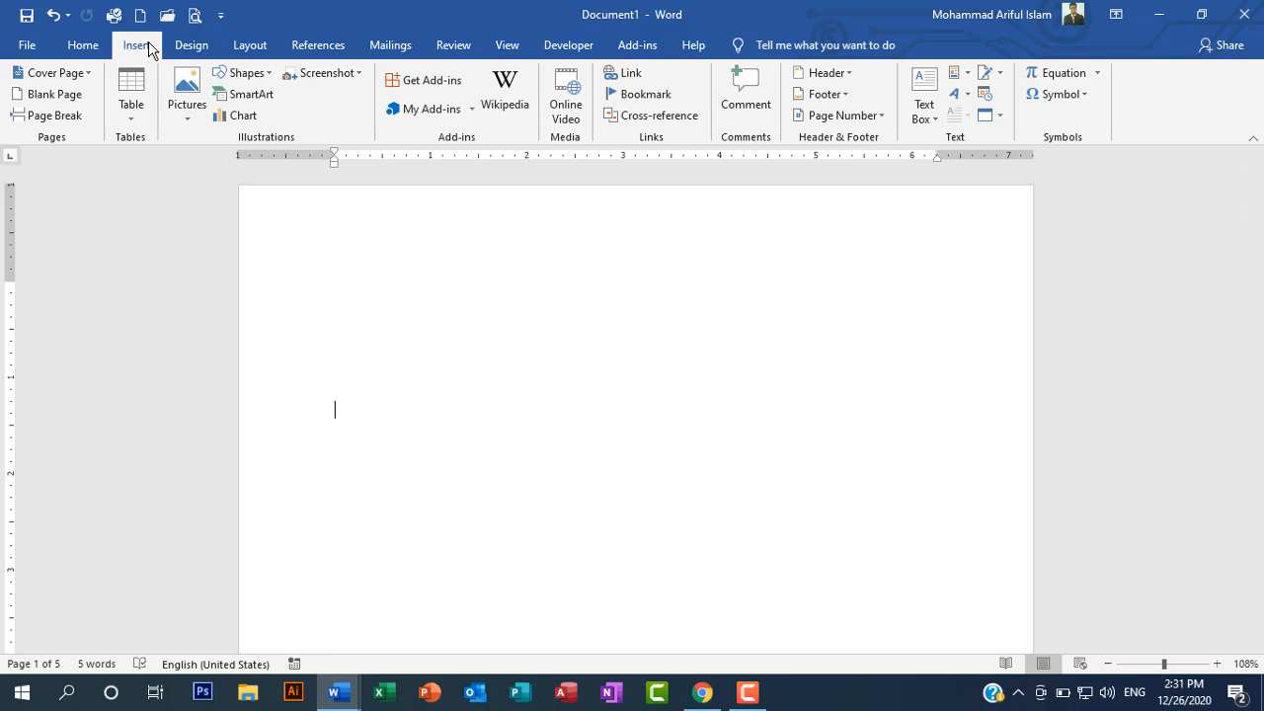
pyautogui.click(188, 46)
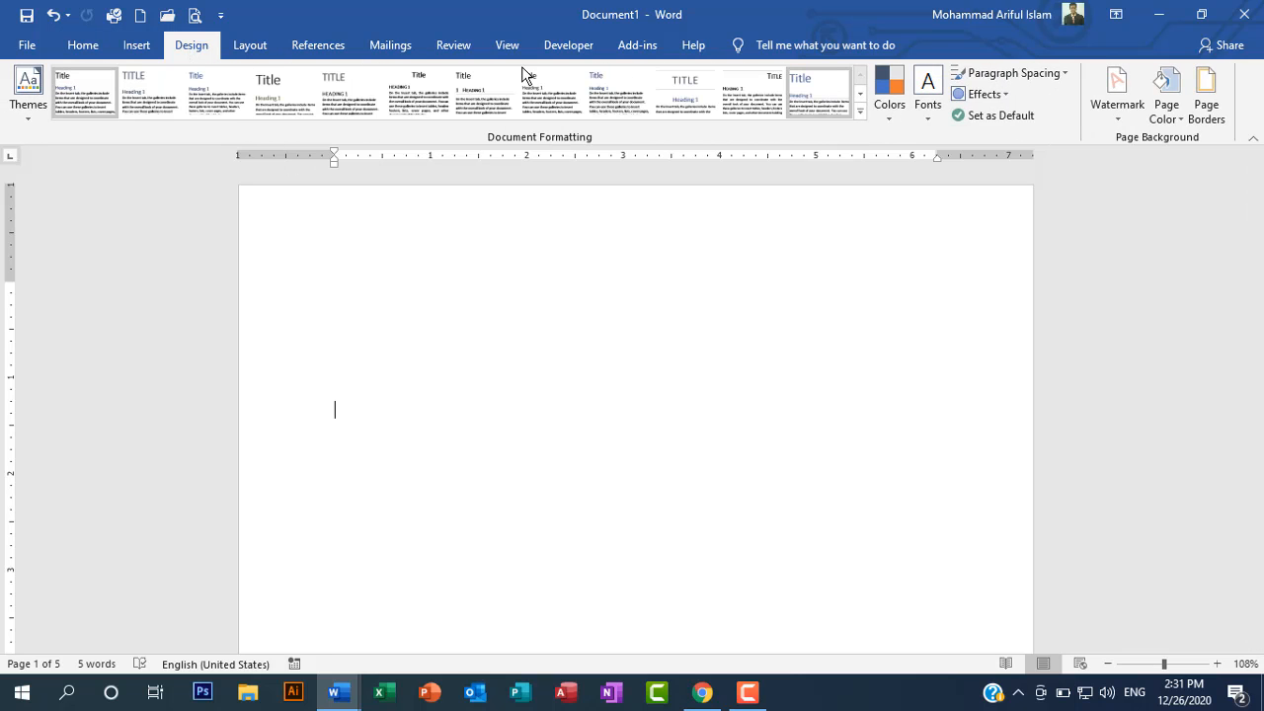
pyautogui.click(255, 49)
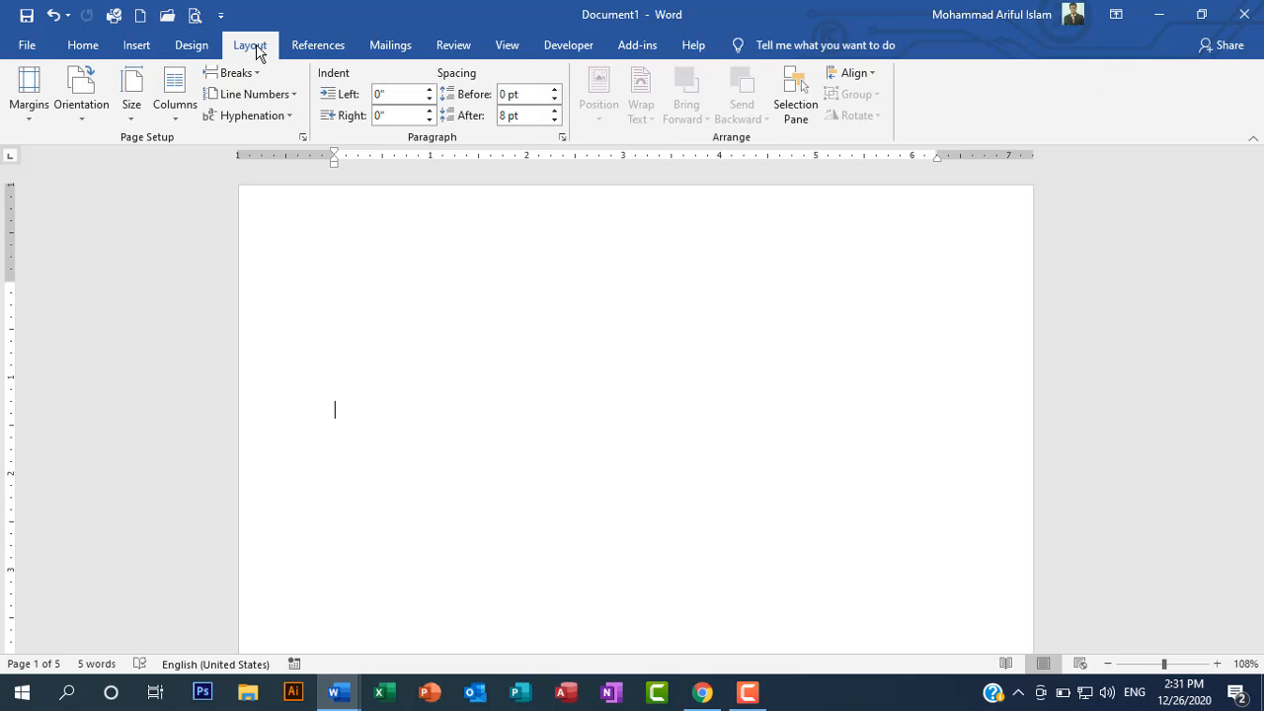
pyautogui.click(85, 48)
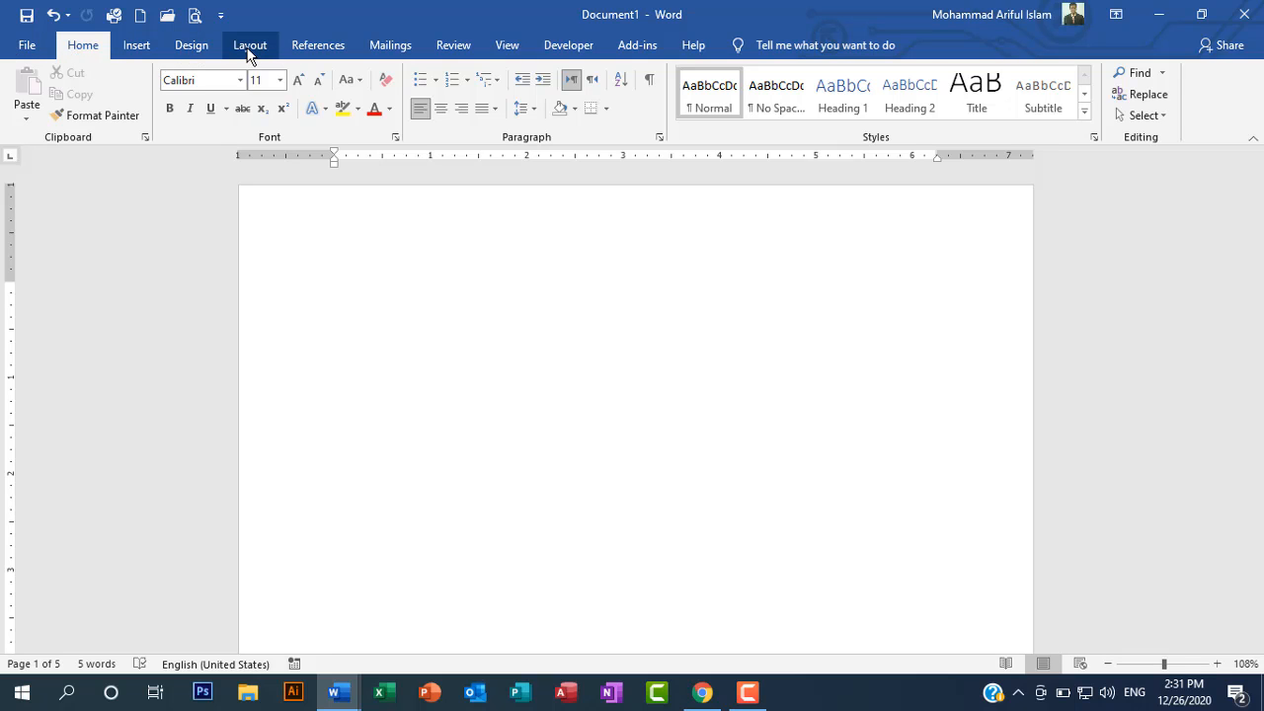
# Step: Add the built-in CONFIDENTIAL 1 diagonal watermark to the document and check it on page 1
pyautogui.click(204, 46)
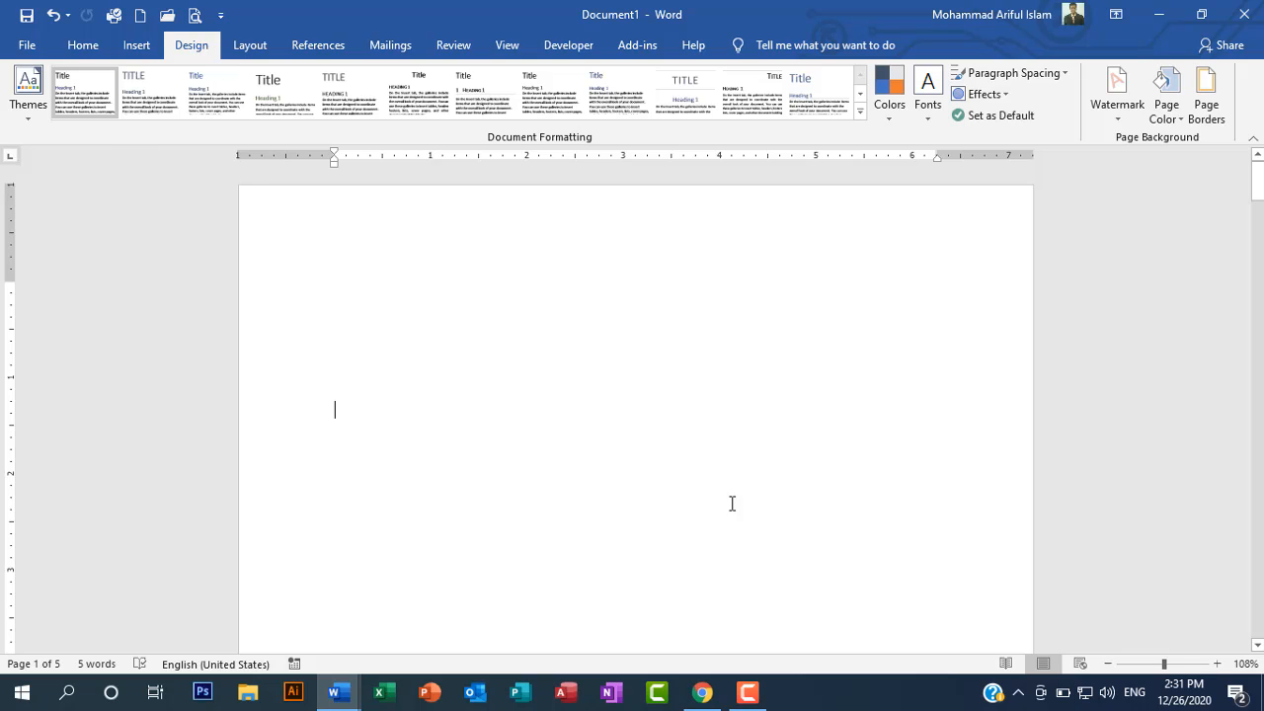
pyautogui.click(1120, 120)
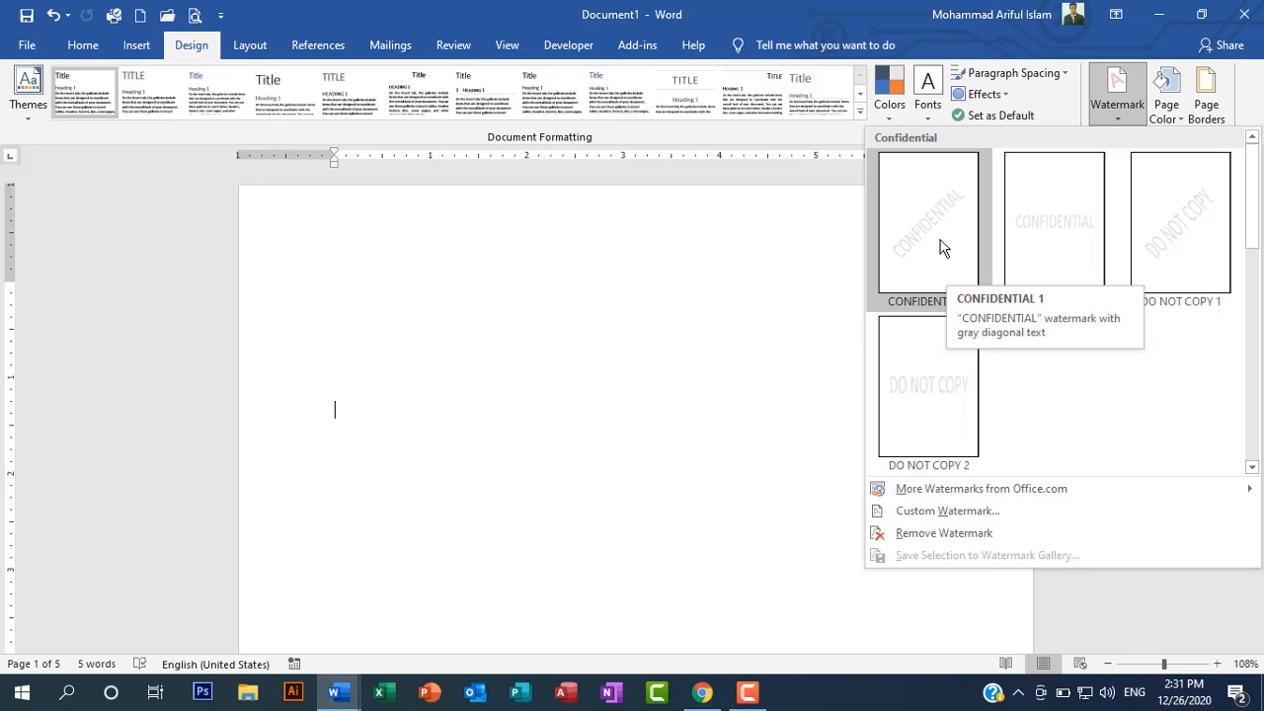
pyautogui.click(932, 248)
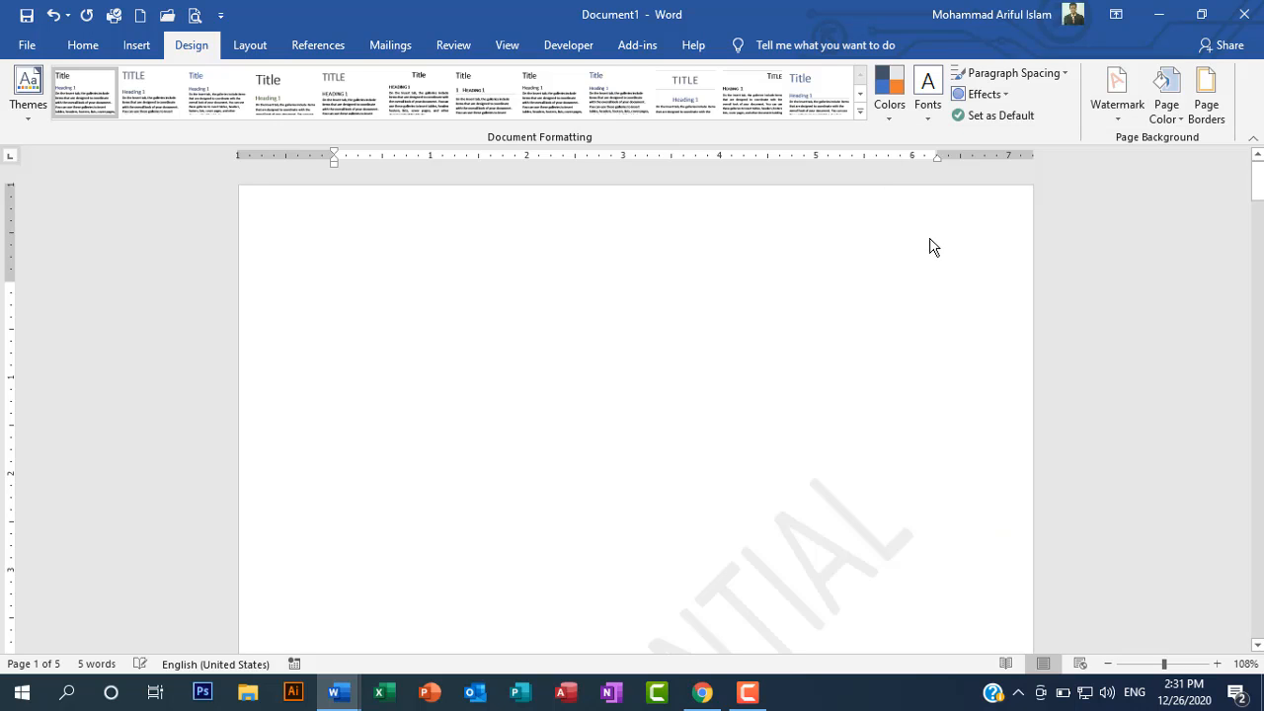
pyautogui.scroll(-8, 726, 484)
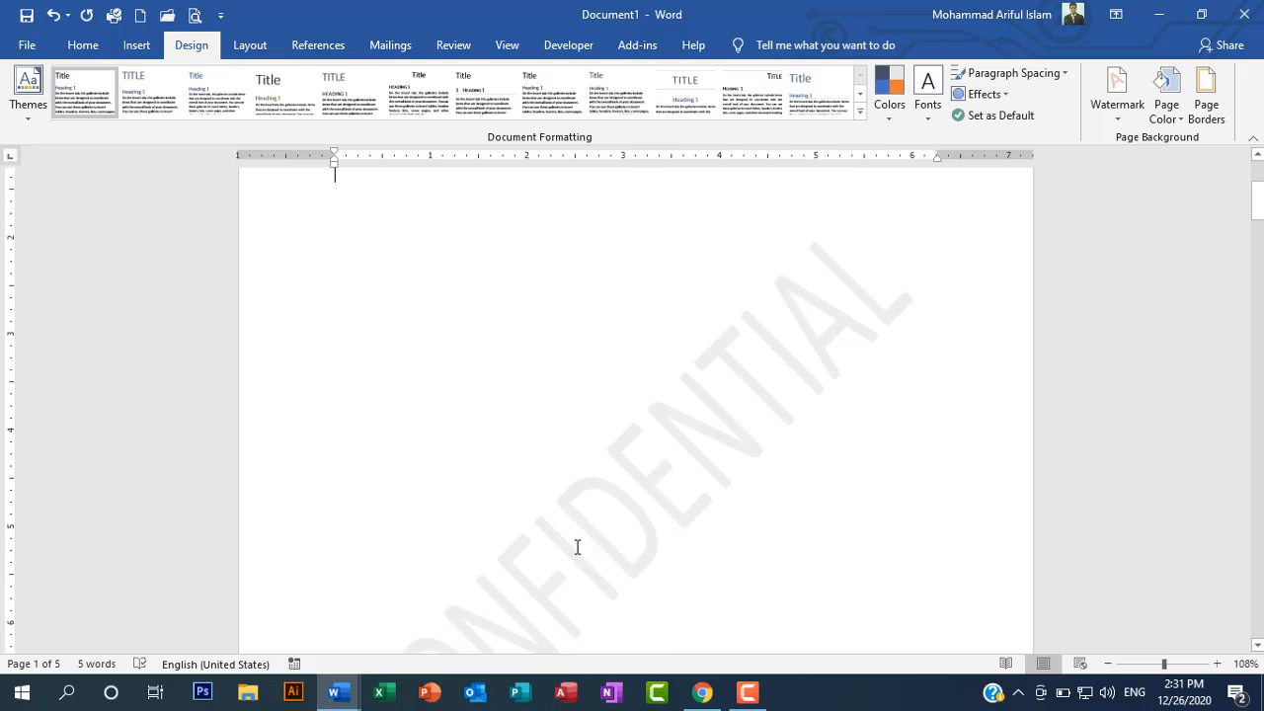
pyautogui.scroll(-1, 580, 542)
pyautogui.scroll(4, 518, 352)
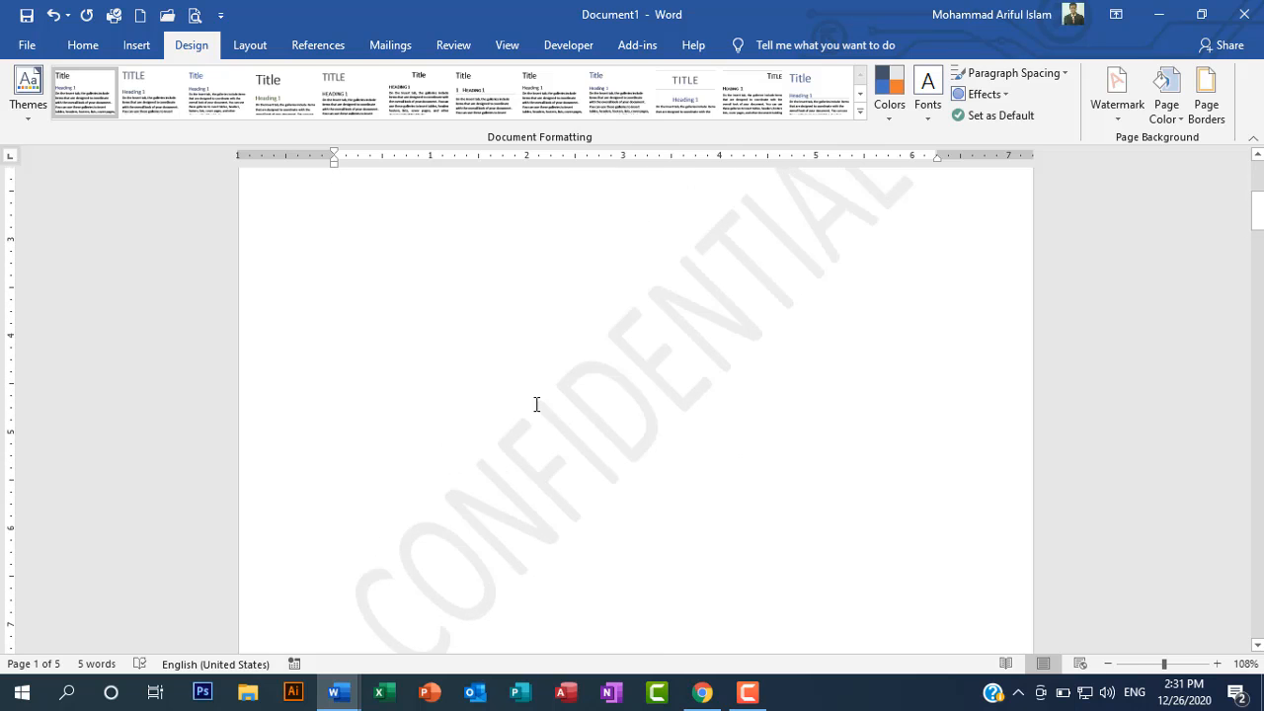
# Step: Reapply the CONFIDENTIAL 1 watermark and place the insertion point in the blank area of page 1
pyautogui.rightClick(584, 455)
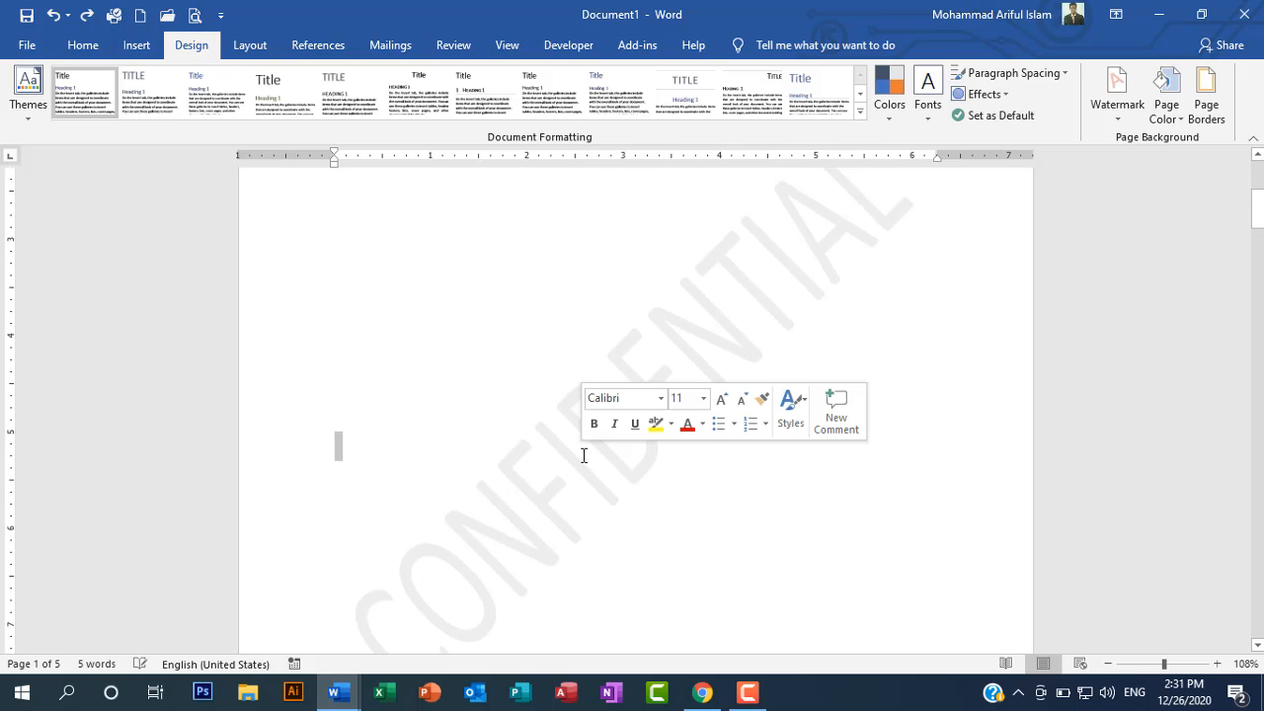
pyautogui.click(1118, 118)
pyautogui.click(950, 285)
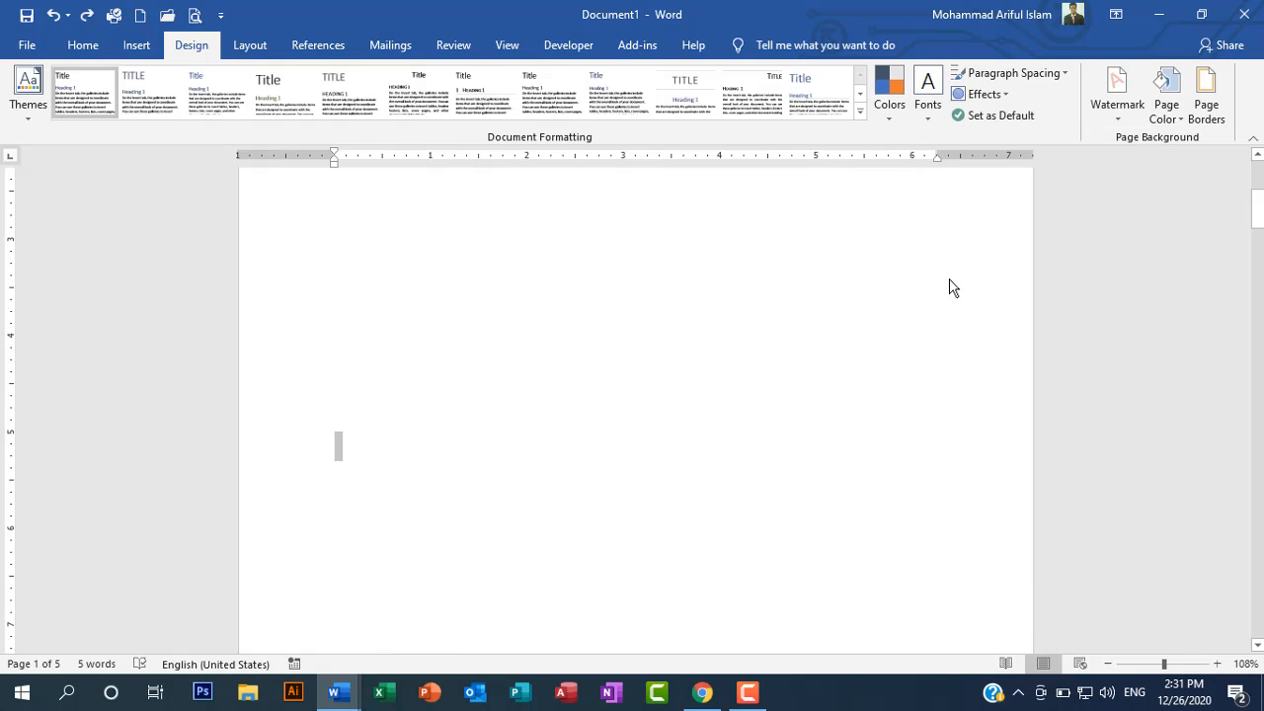
pyautogui.scroll(4, 688, 470)
pyautogui.scroll(-3, 689, 469)
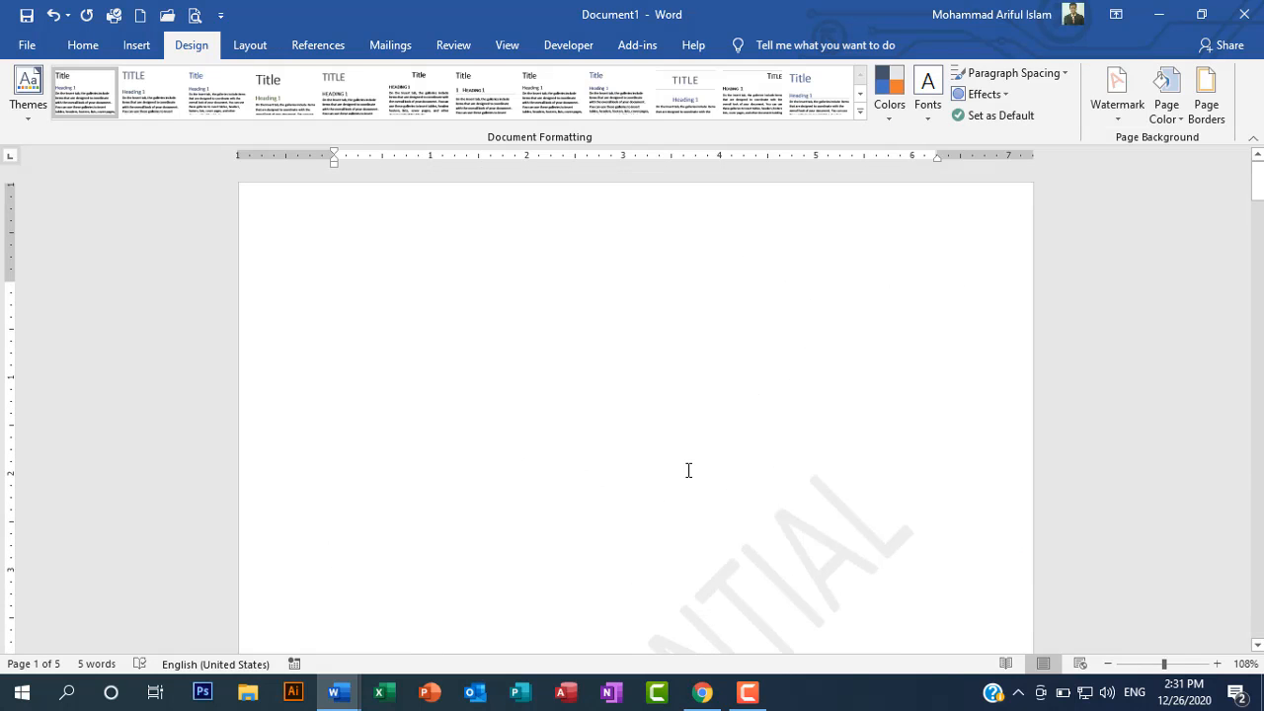
pyautogui.rightClick(740, 415)
pyautogui.click(701, 397)
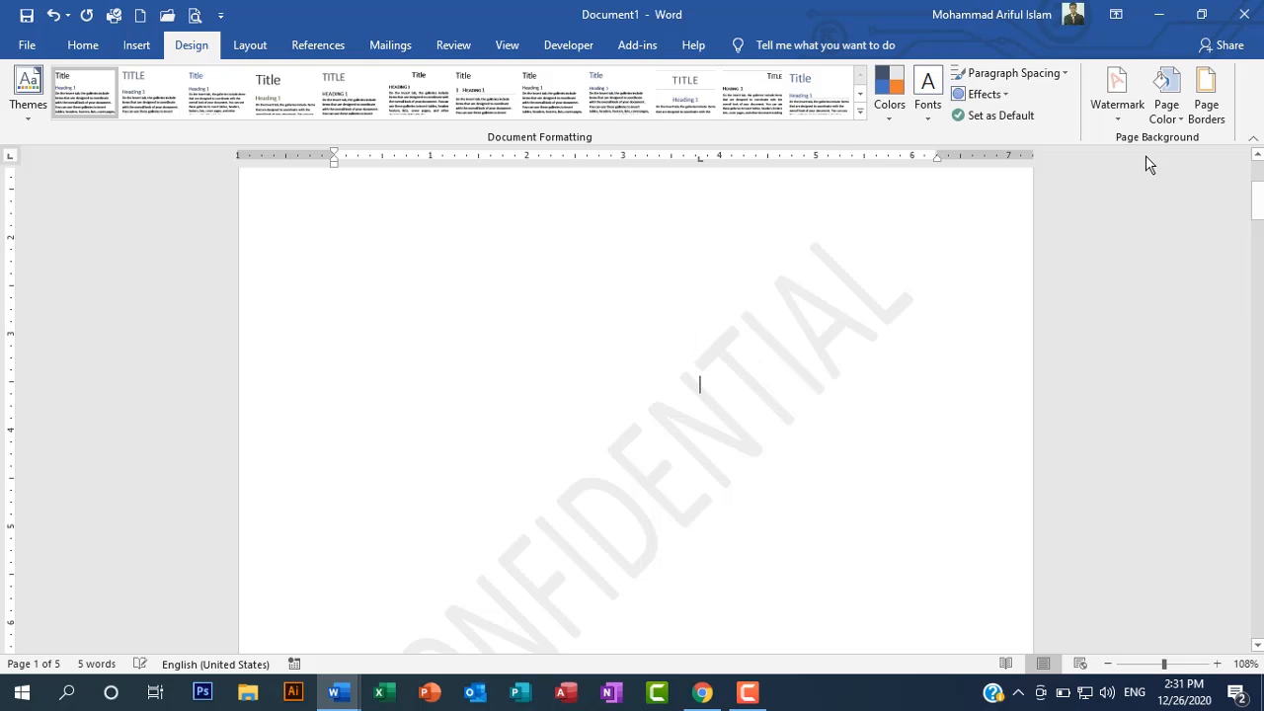
pyautogui.click(1119, 91)
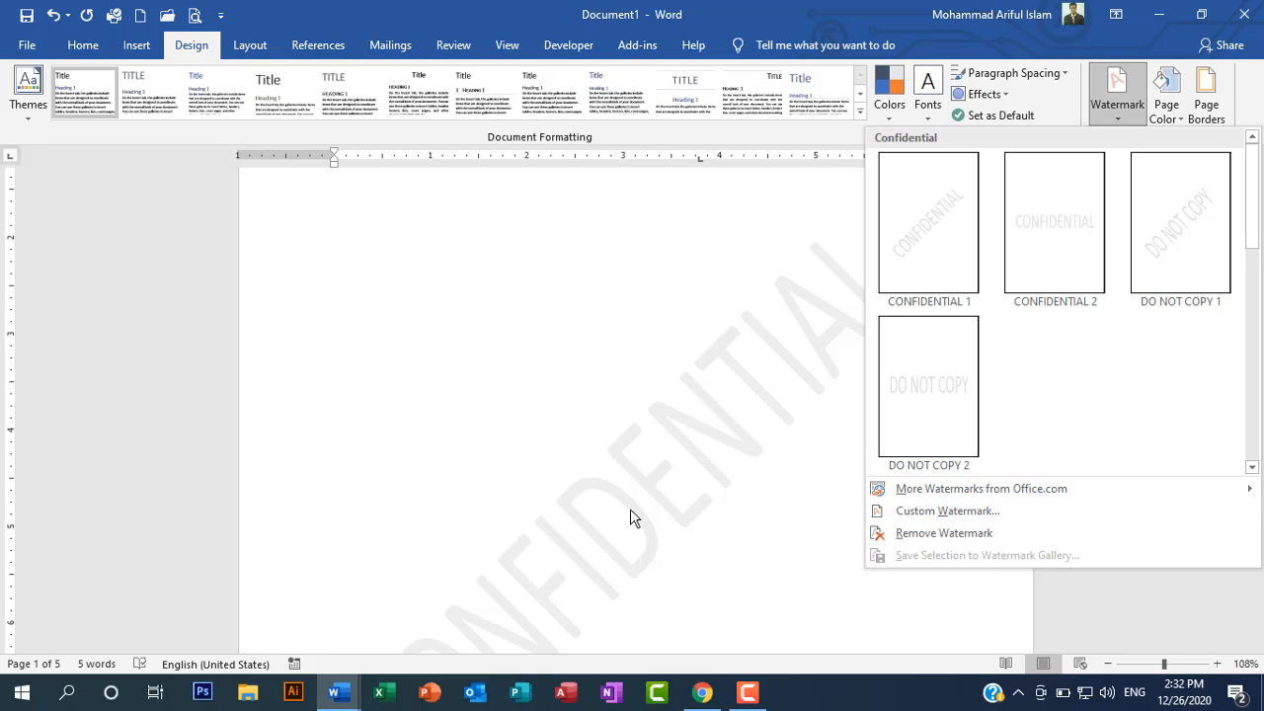
pyautogui.click(912, 510)
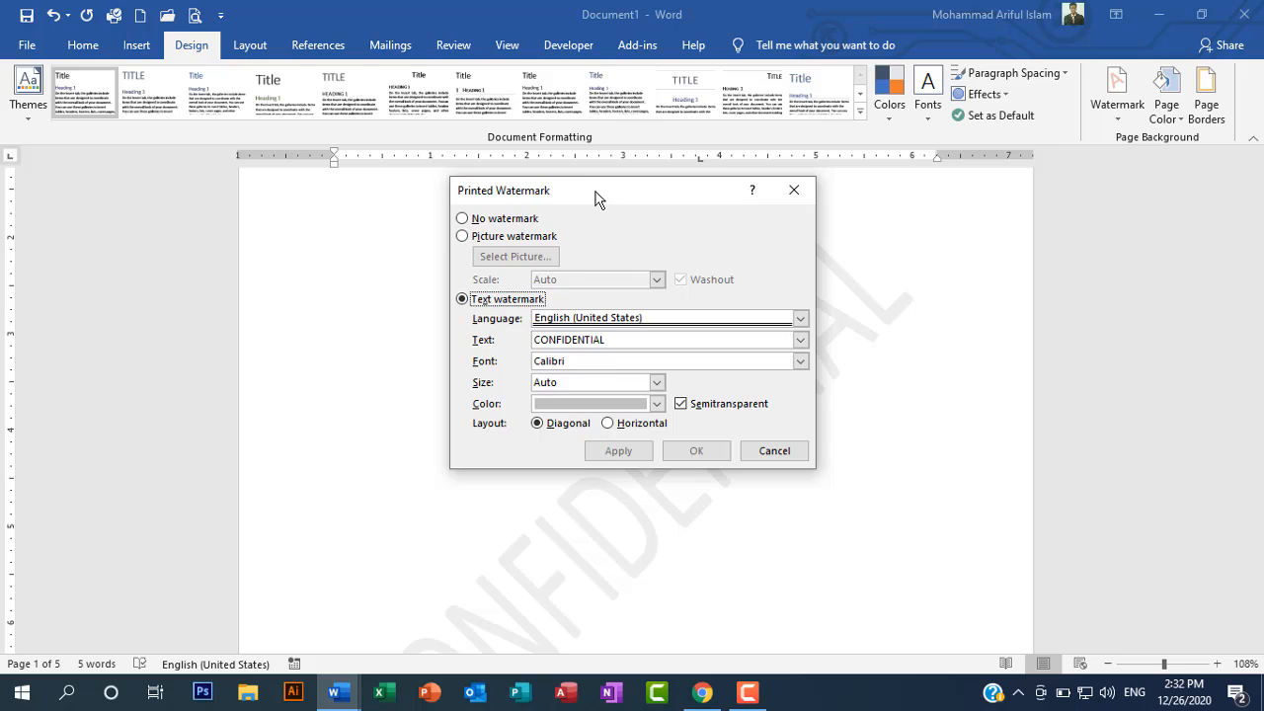
pyautogui.moveTo(596, 197); pyautogui.dragTo(797, 269)
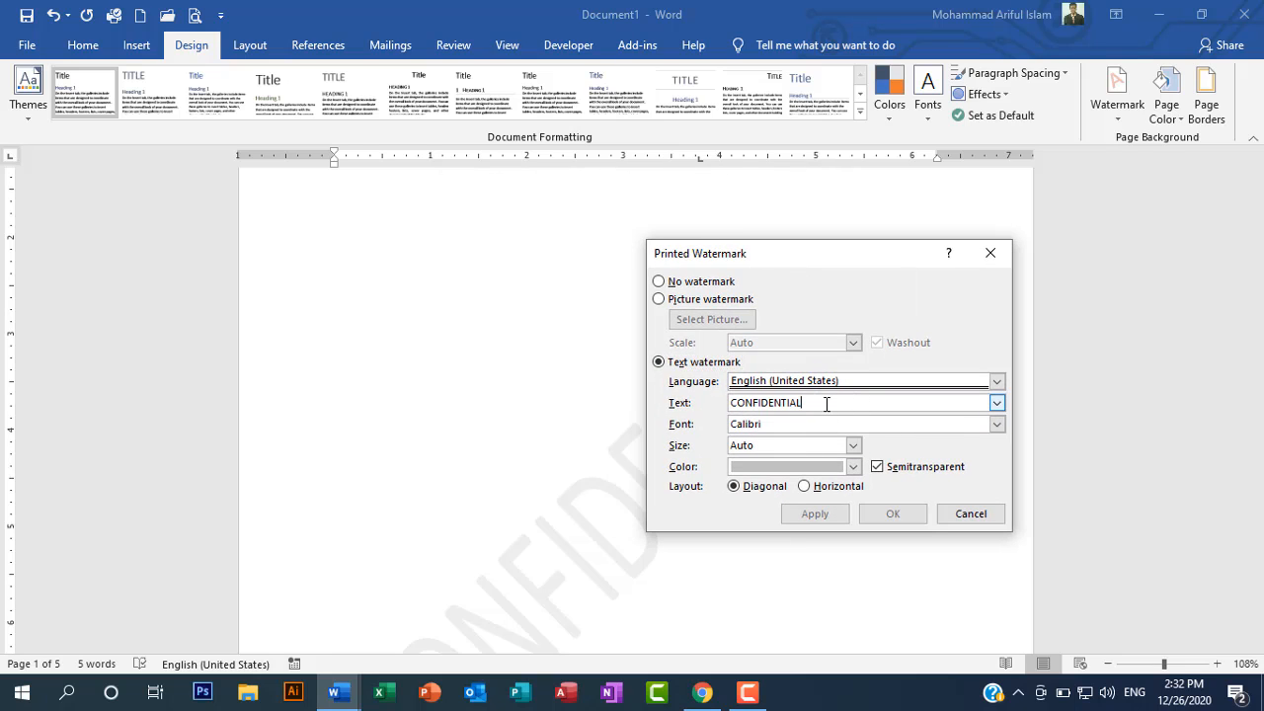
pyautogui.click(992, 253)
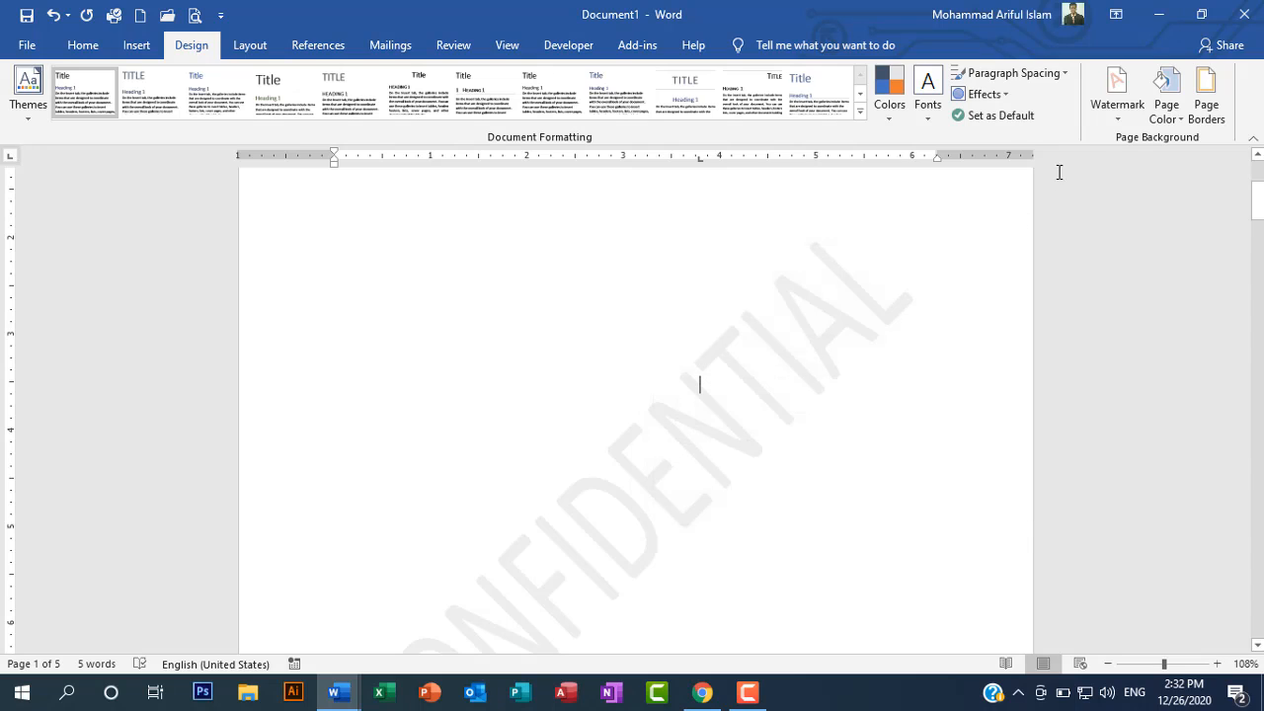
# Step: Replace the watermark's text with "Arif Academy" through the custom watermark settings and check it on page 1
pyautogui.click(1119, 92)
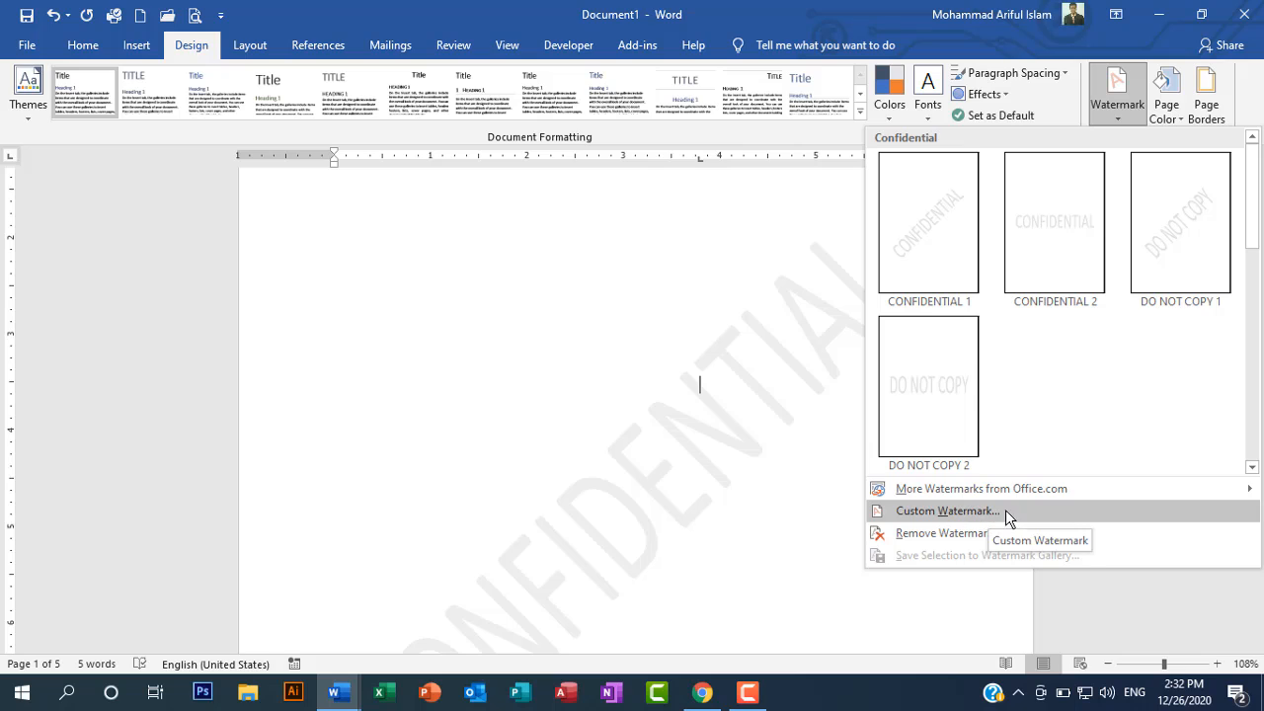
pyautogui.click(938, 511)
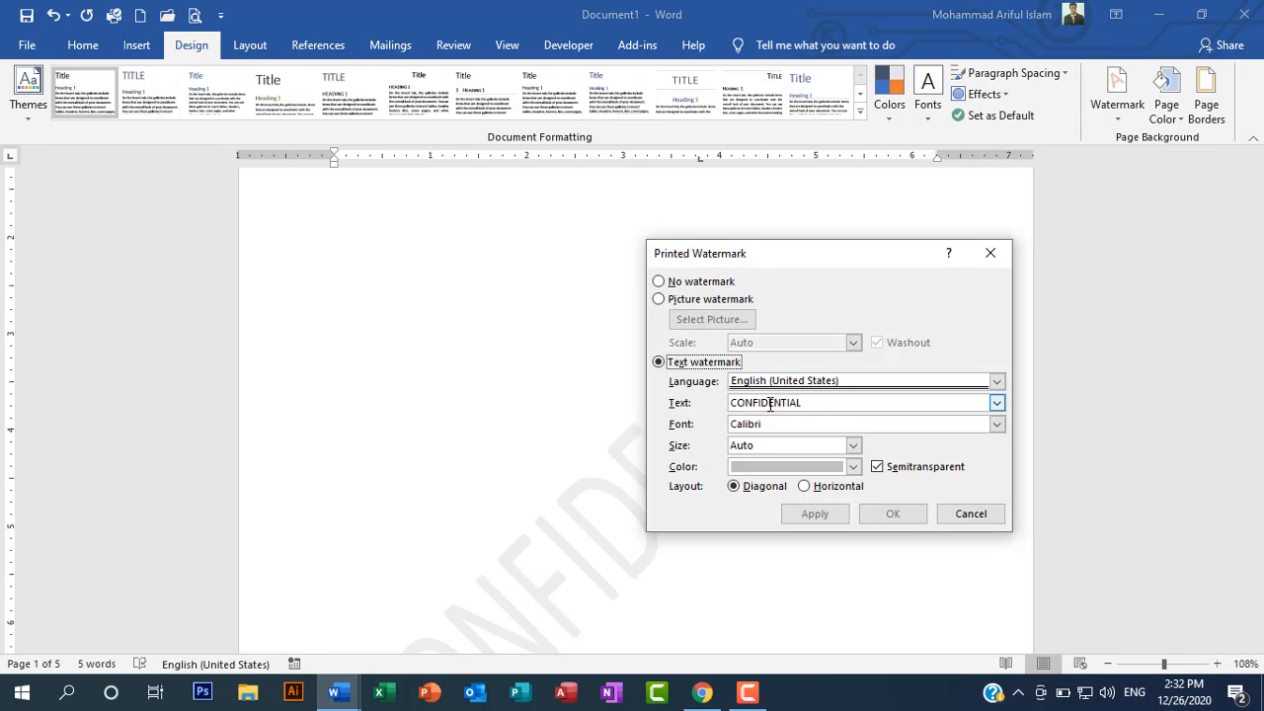
pyautogui.click(829, 403)
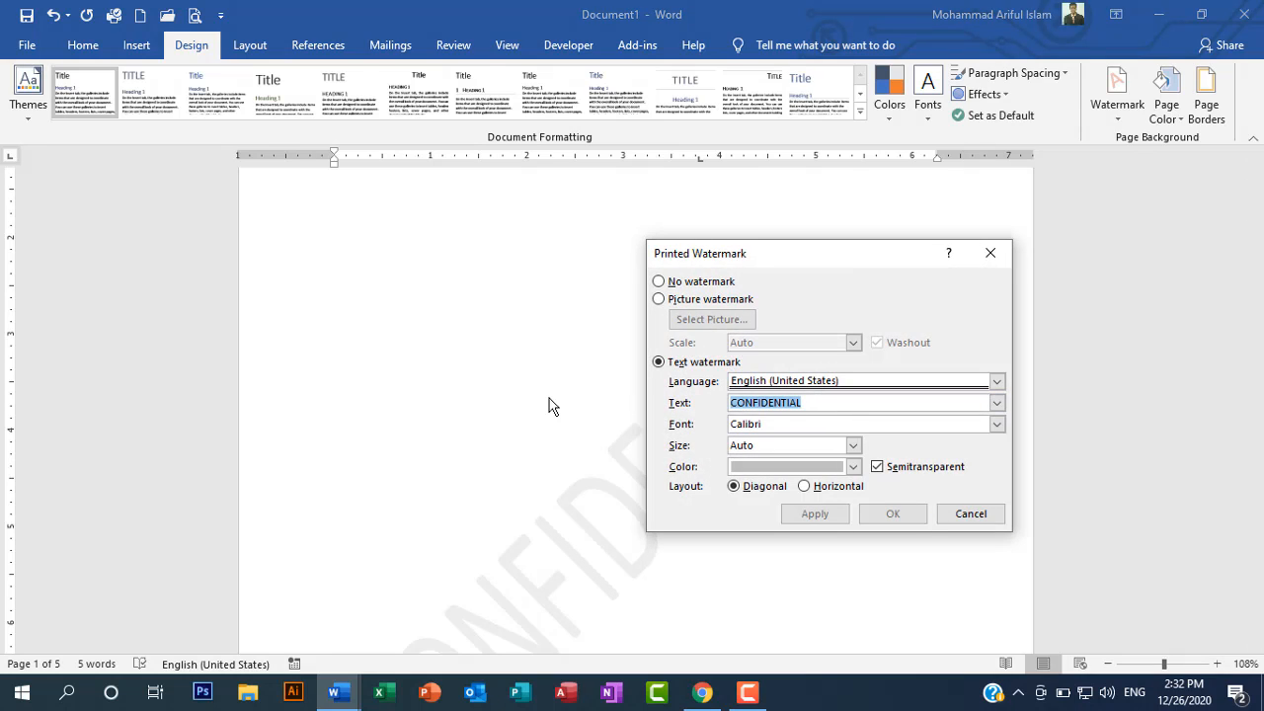
pyautogui.write('Arif Academy')
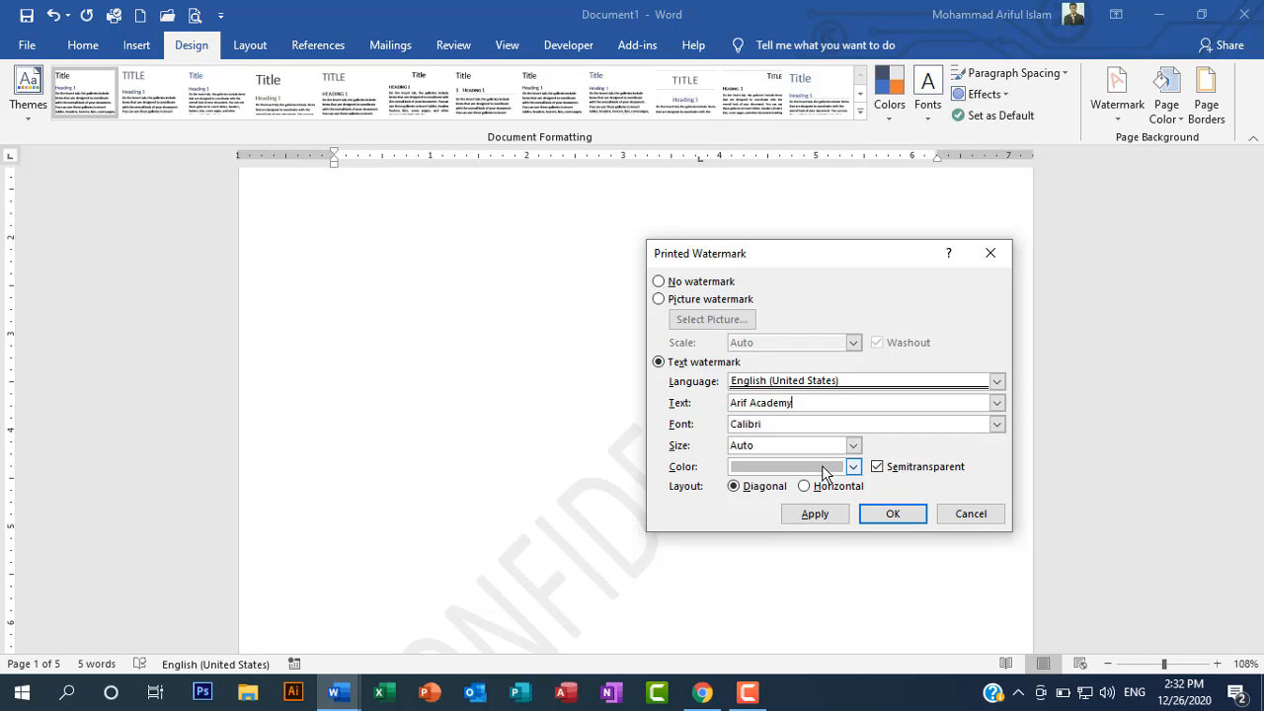
pyautogui.click(882, 517)
pyautogui.scroll(-4, 440, 521)
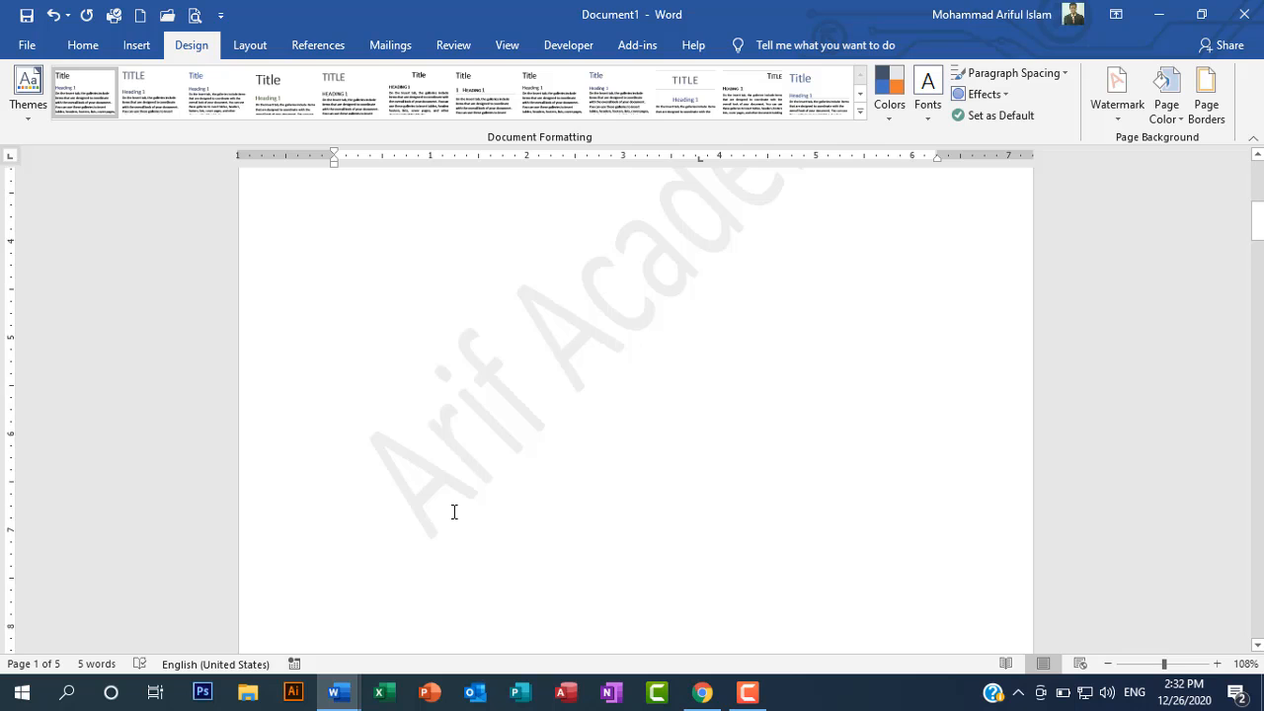
pyautogui.scroll(3, 454, 512)
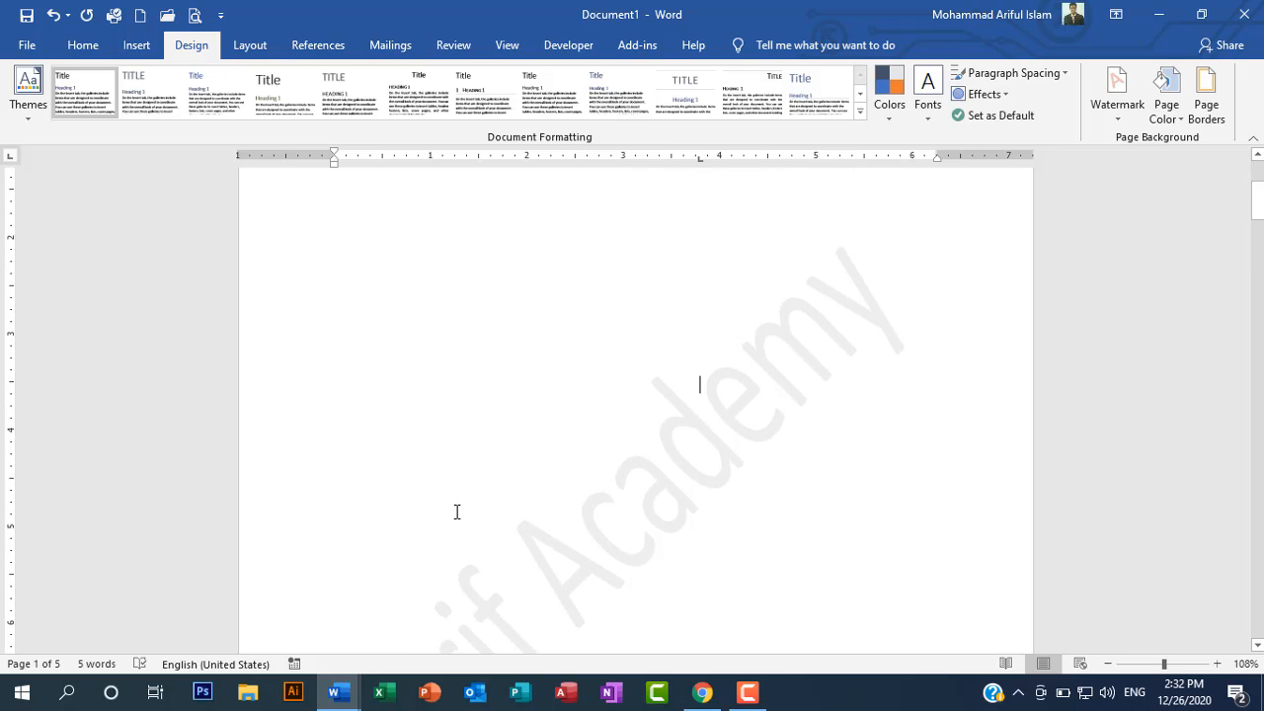
pyautogui.scroll(-3, 486, 540)
pyautogui.scroll(2, 486, 539)
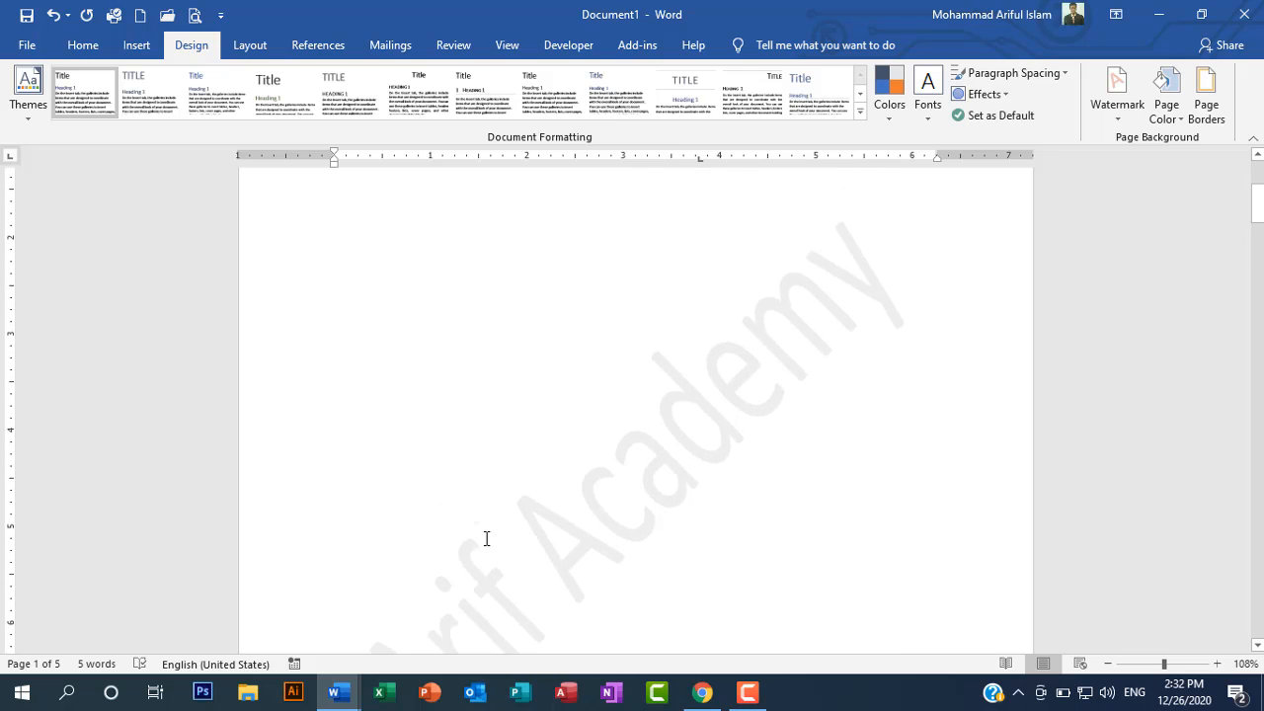
pyautogui.scroll(5, 489, 543)
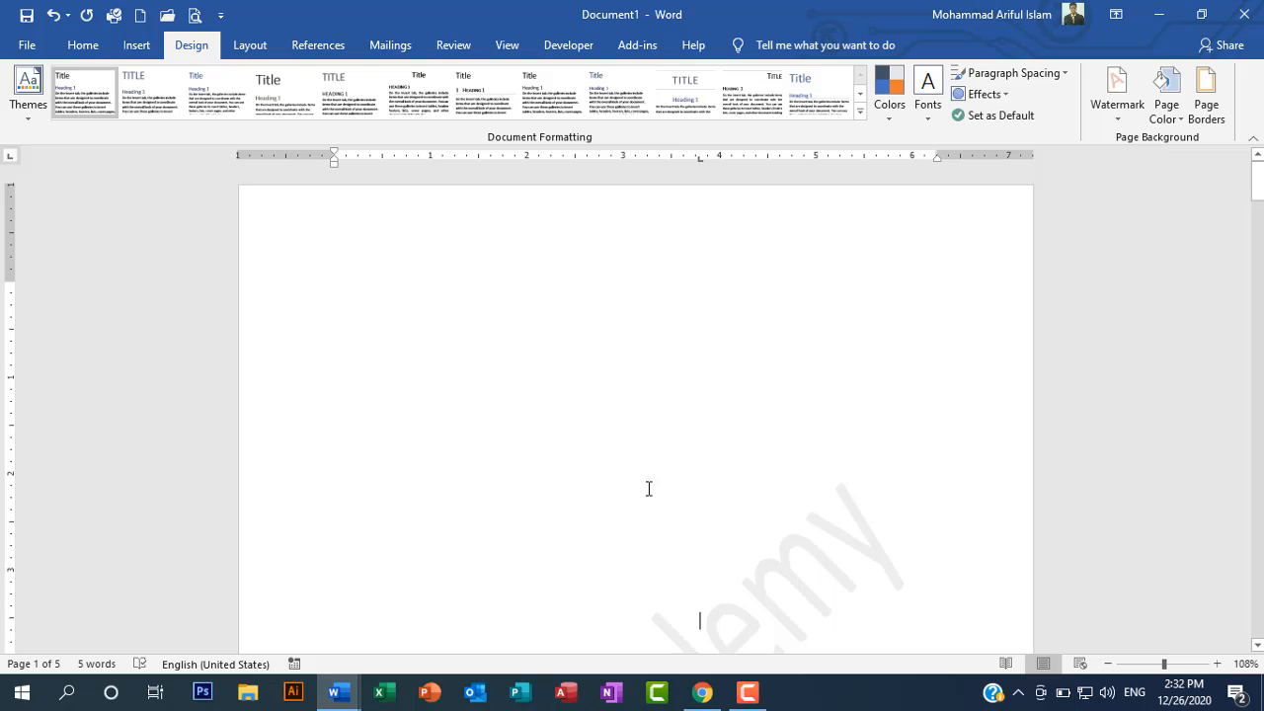
pyautogui.scroll(-5, 648, 489)
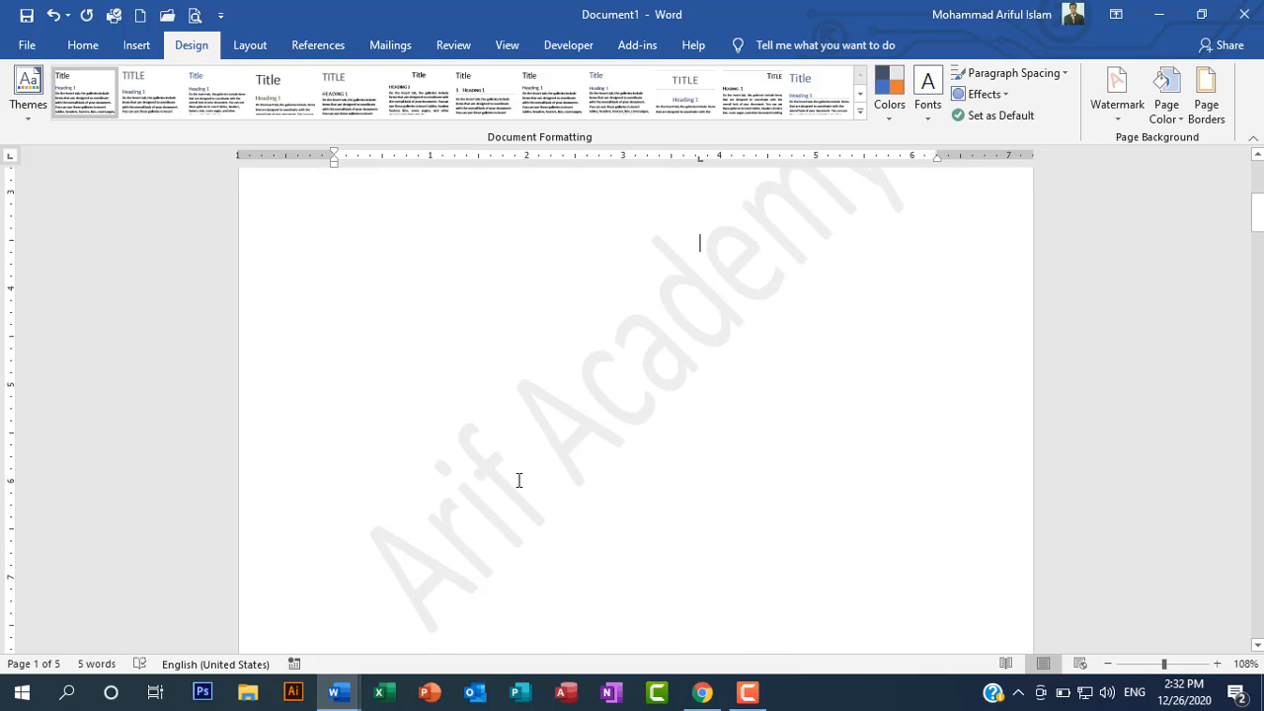
pyautogui.scroll(1, 692, 445)
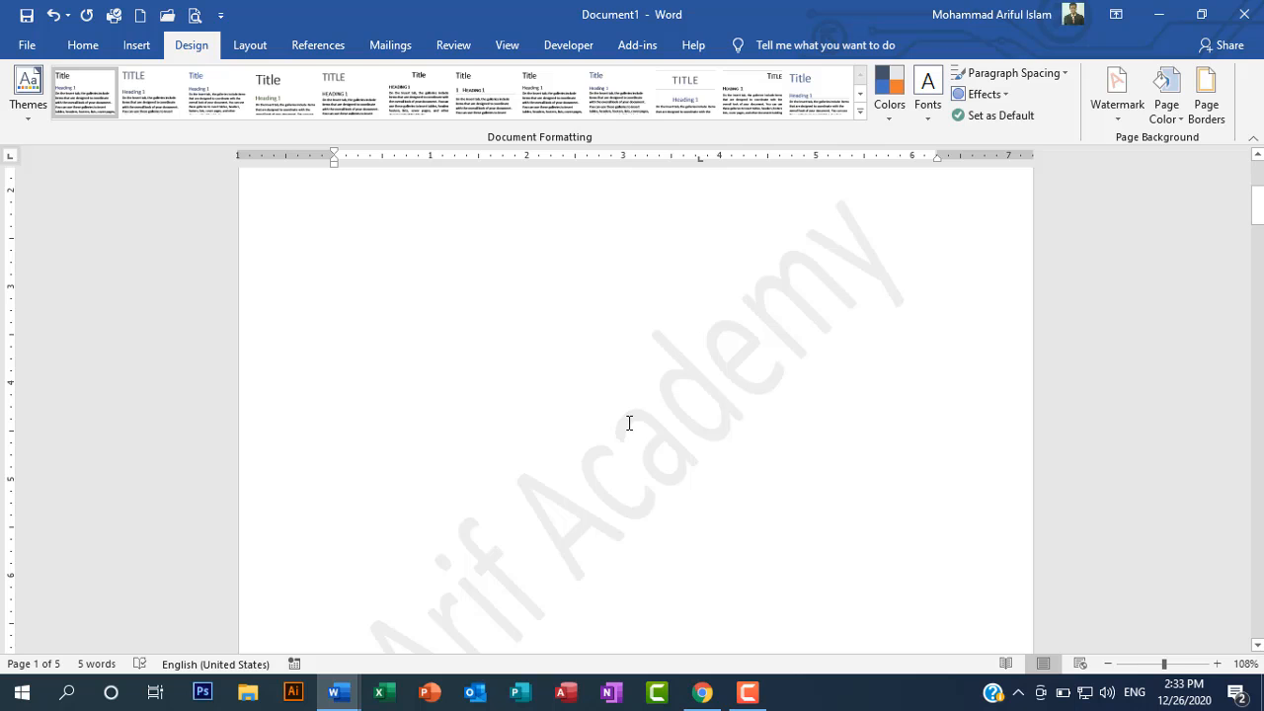
# Step: Remove the "Arif Academy" watermark from the document and check page 1
pyautogui.click(71, 52)
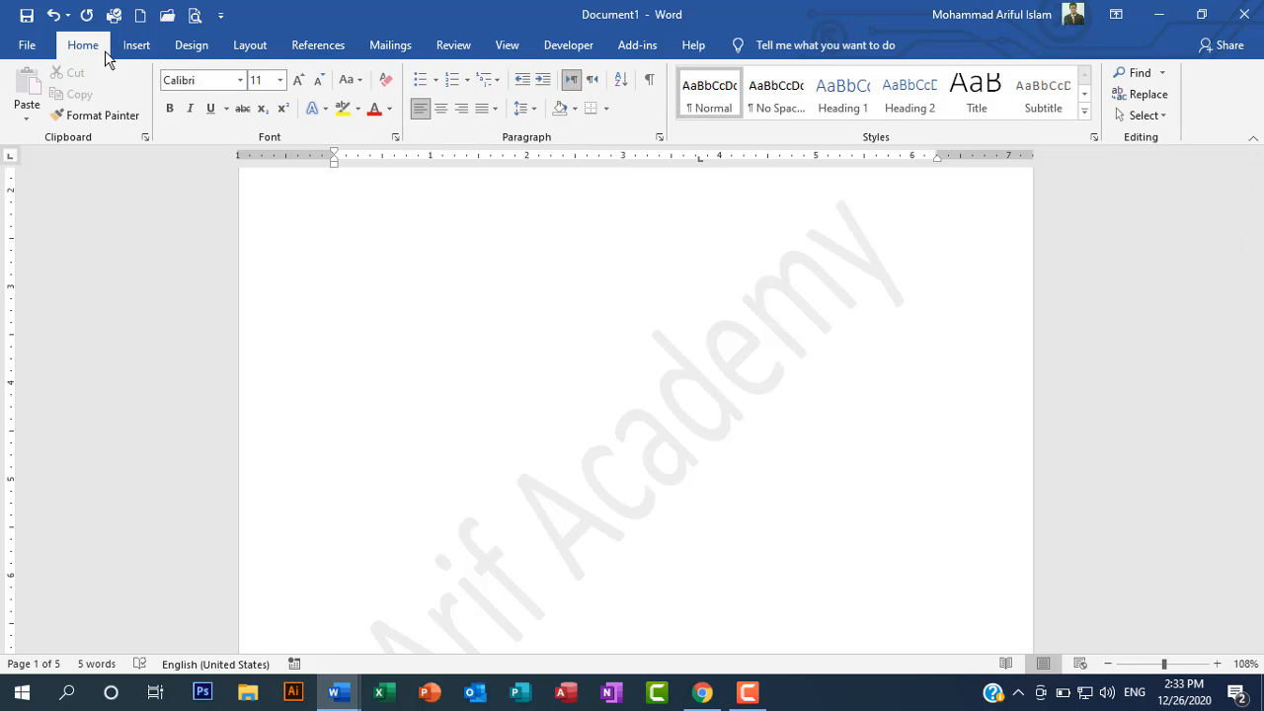
pyautogui.click(193, 49)
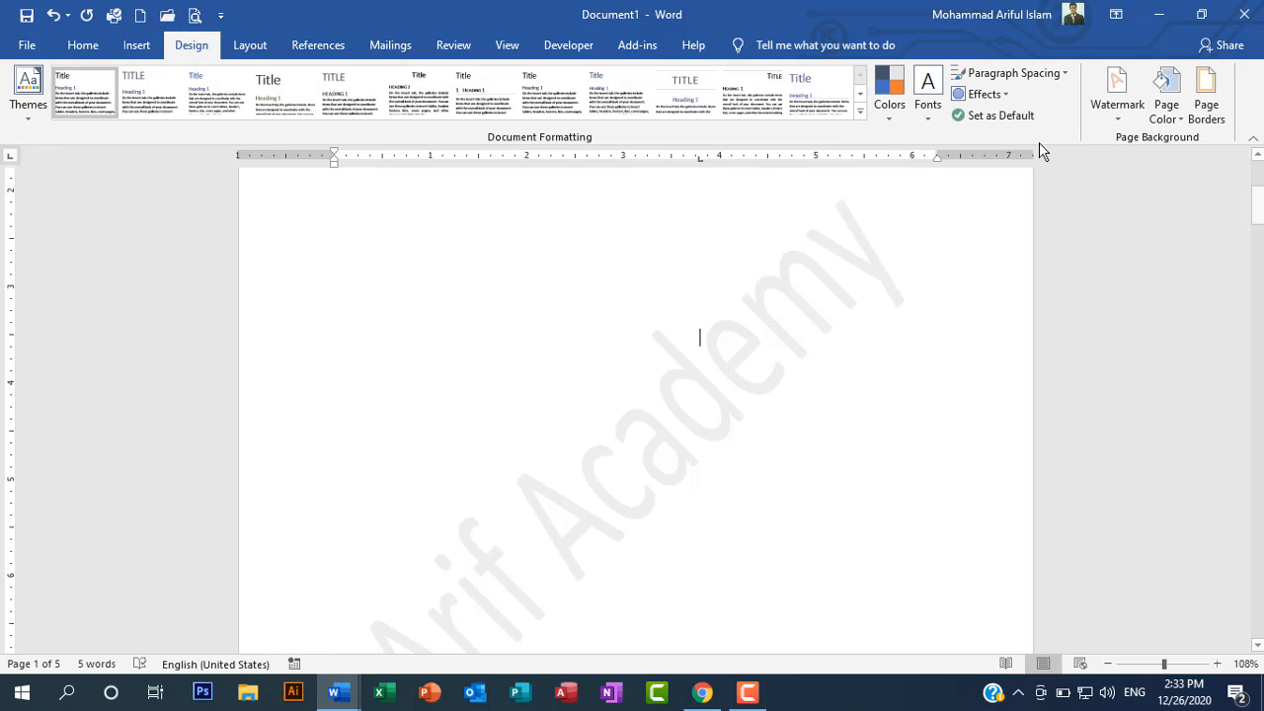
pyautogui.click(1122, 117)
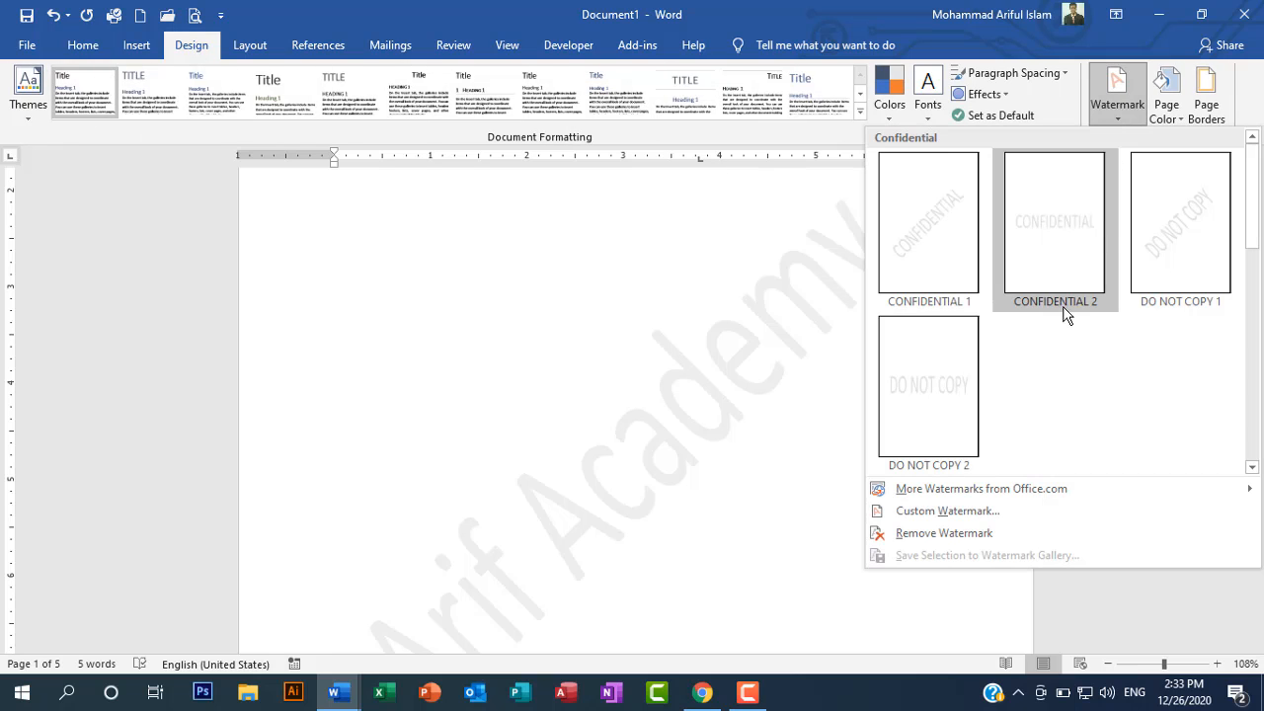
pyautogui.click(965, 533)
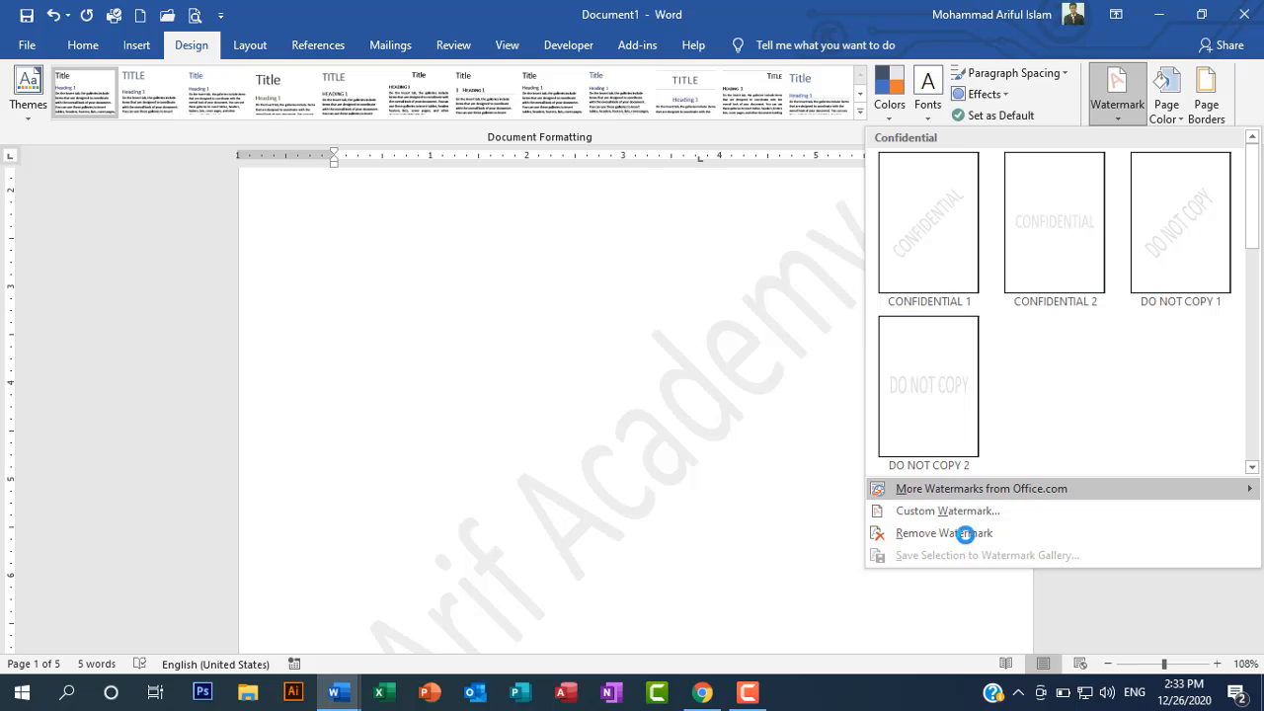
pyautogui.scroll(-5, 500, 468)
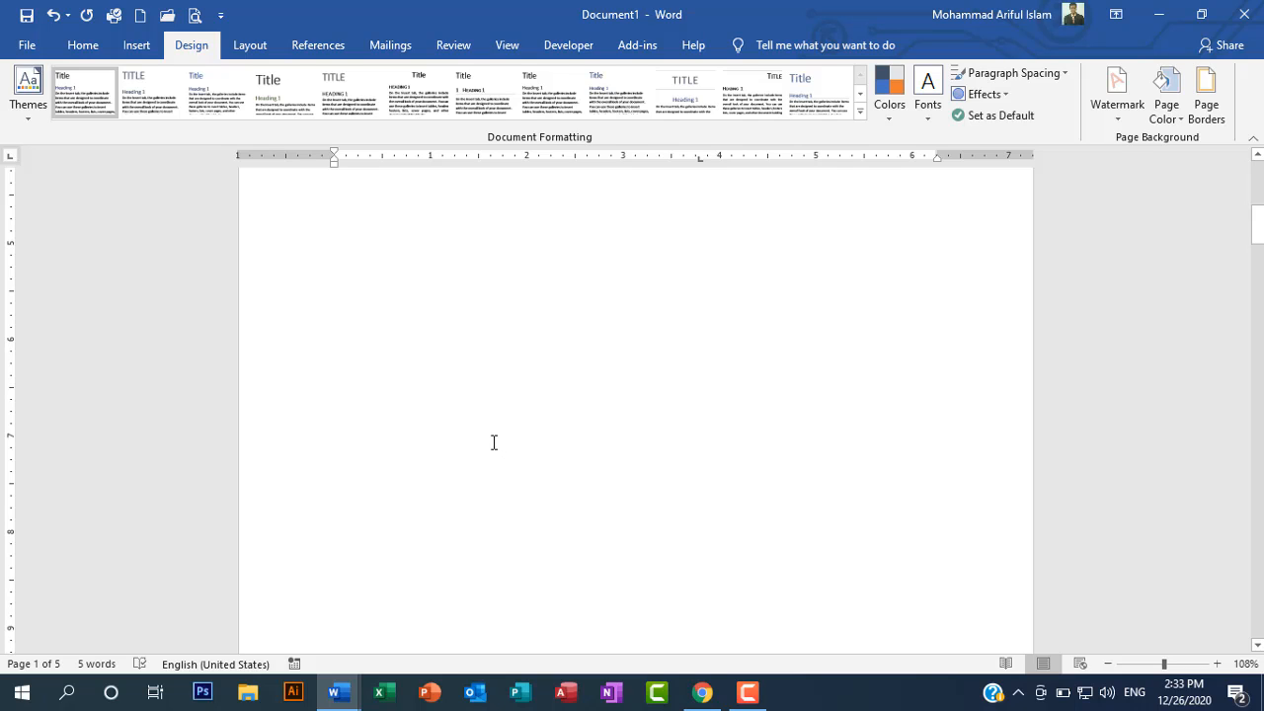
pyautogui.scroll(4, 448, 472)
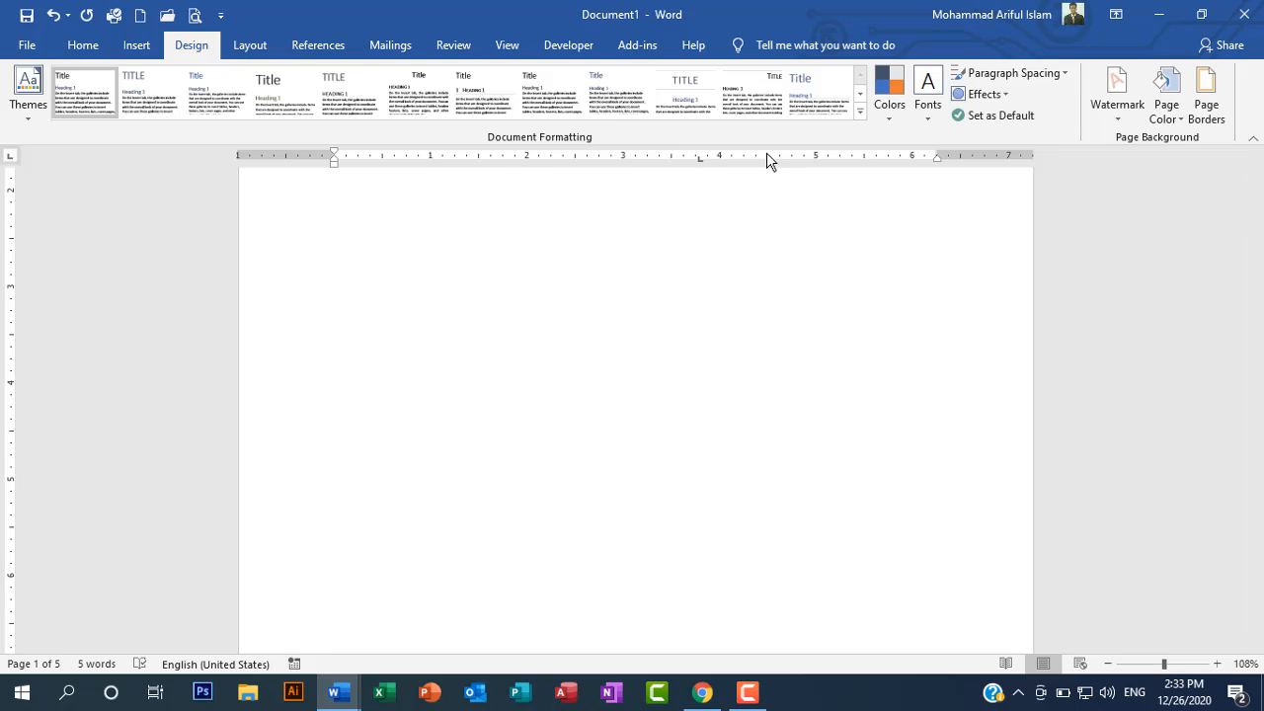
# Step: Hide the ruler, look over page 1 without it, and show the ruler again
pyautogui.click(79, 46)
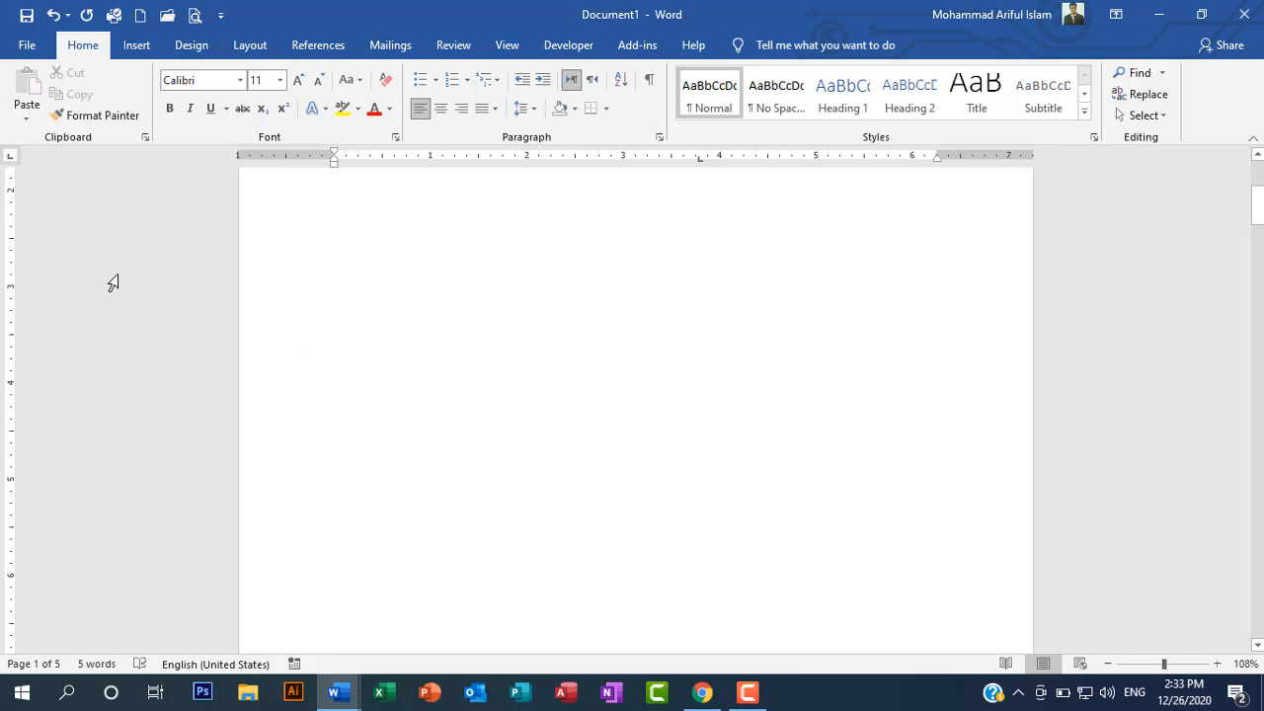
pyautogui.scroll(-5, 667, 509)
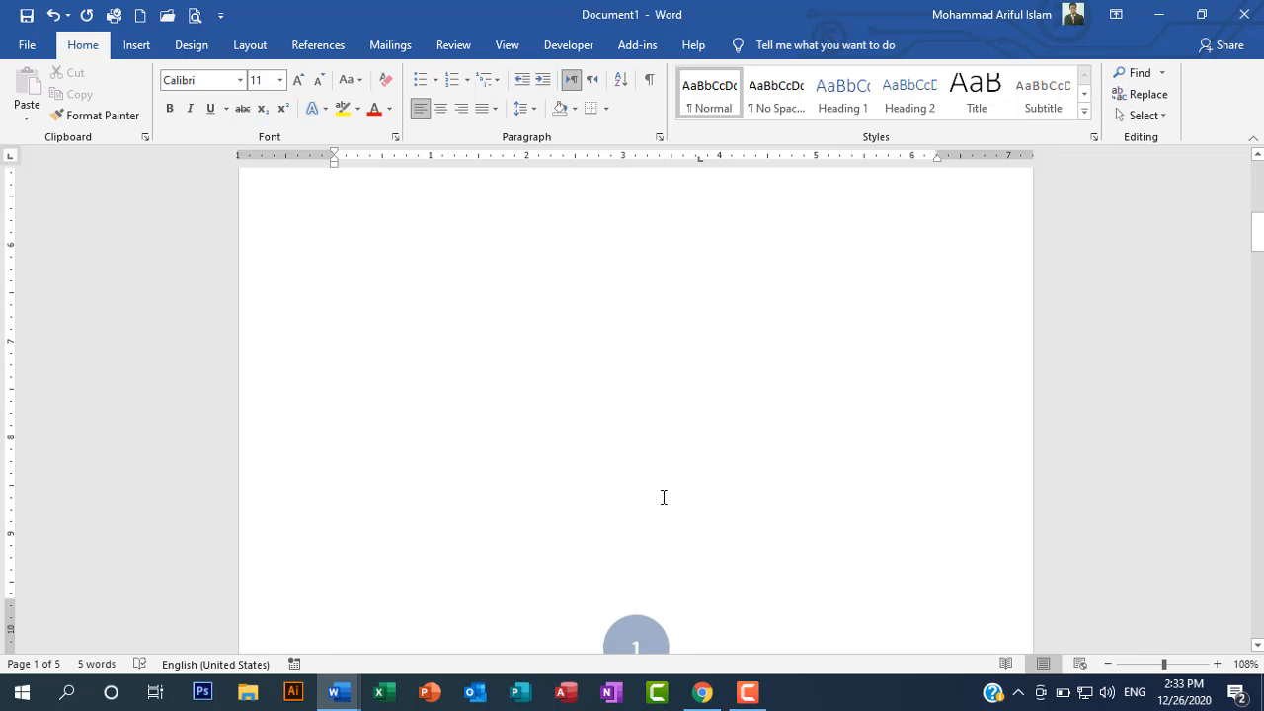
pyautogui.click(518, 47)
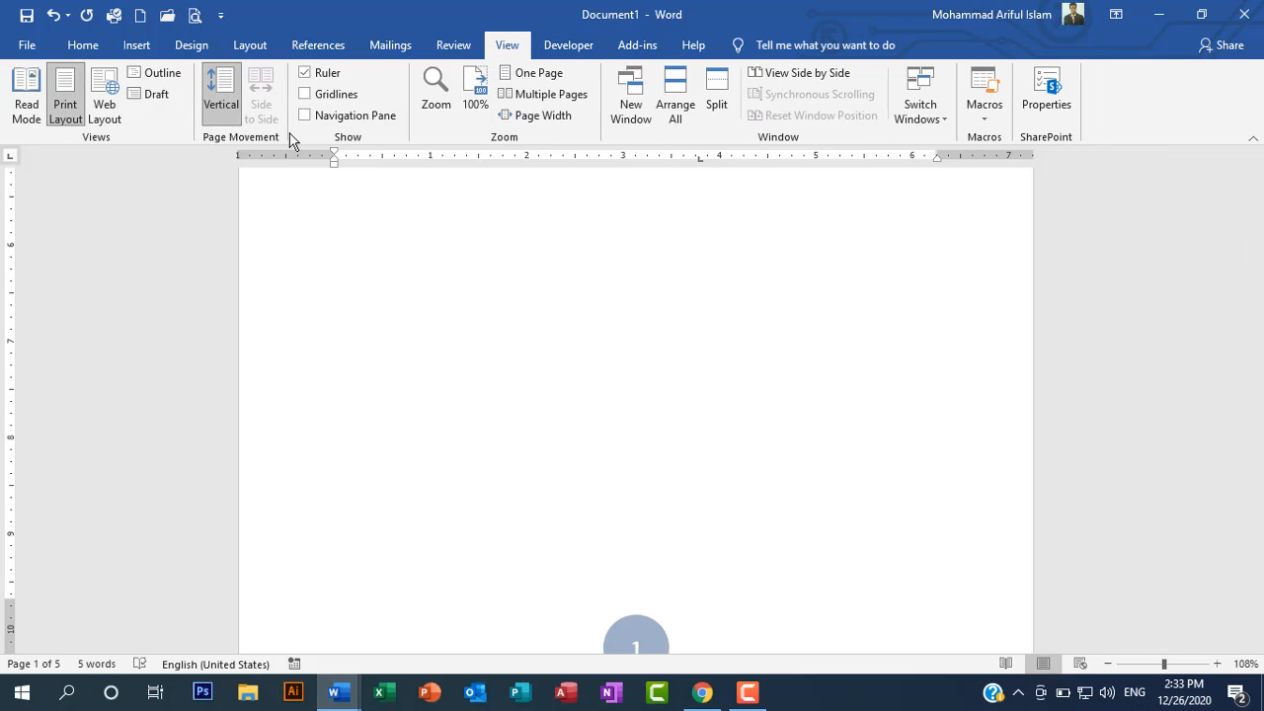
pyautogui.click(305, 72)
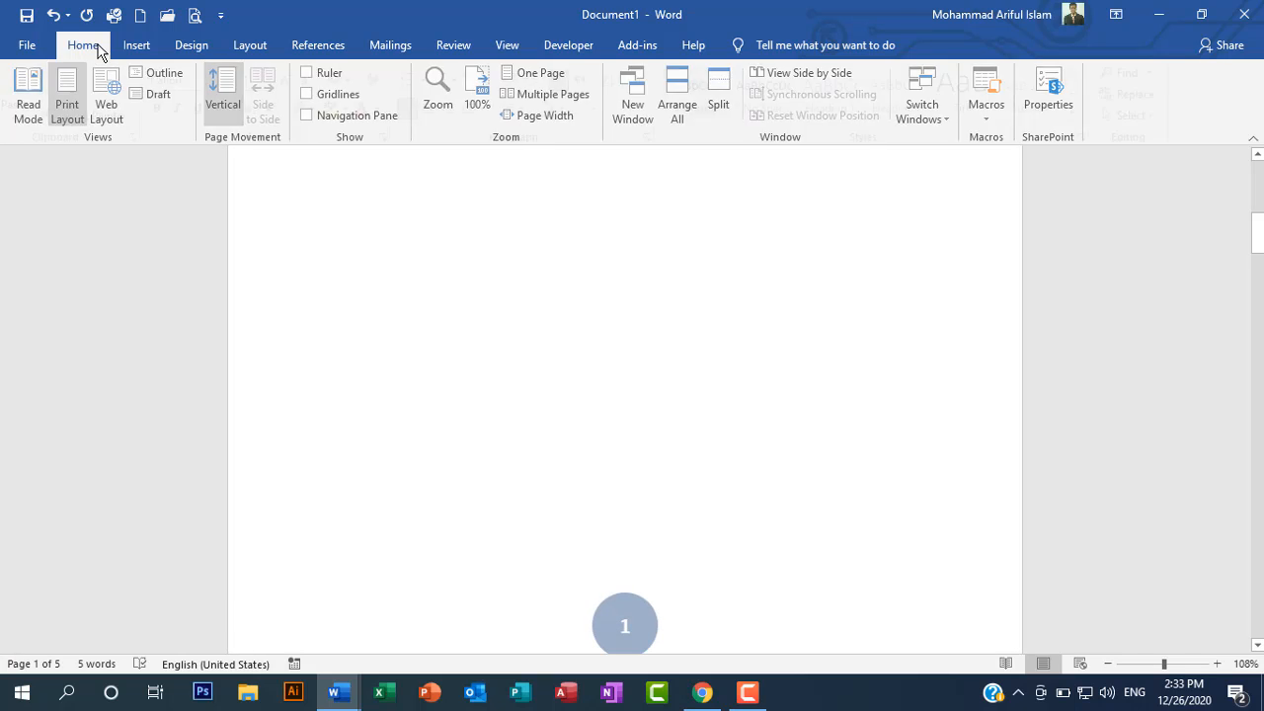
pyautogui.click(98, 47)
pyautogui.scroll(5, 599, 541)
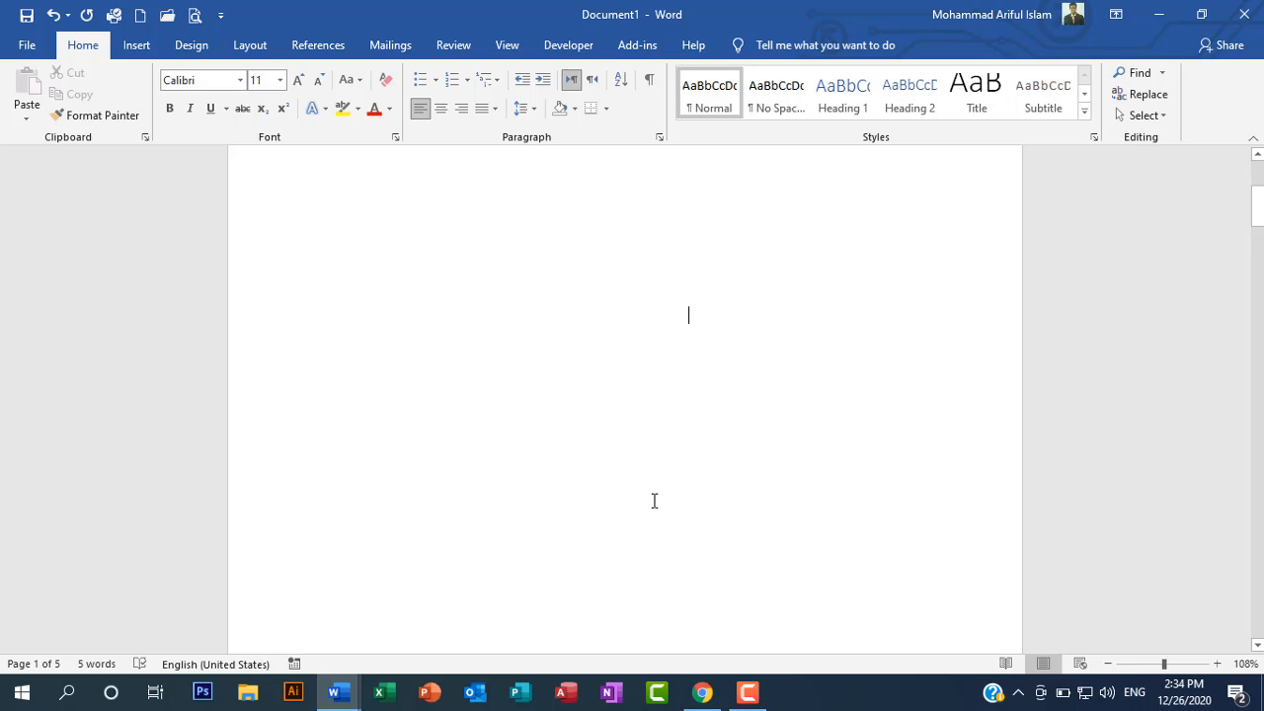
pyautogui.scroll(1, 655, 500)
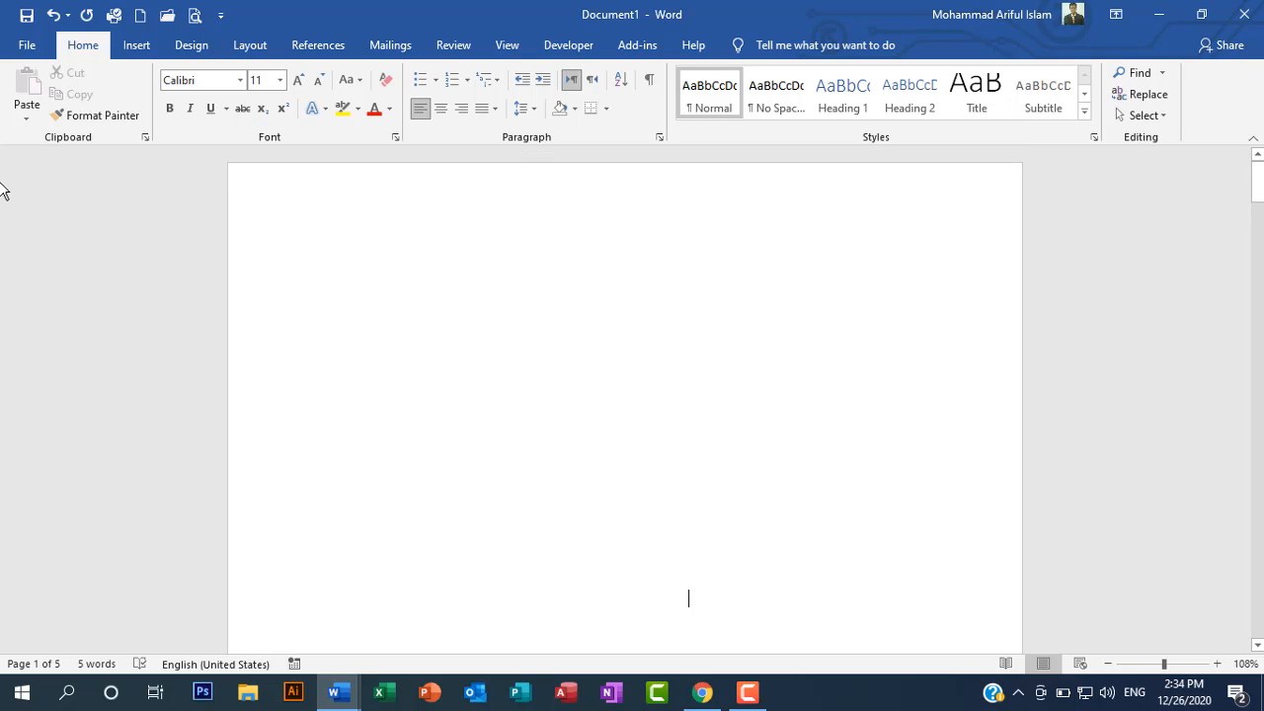
pyautogui.click(508, 46)
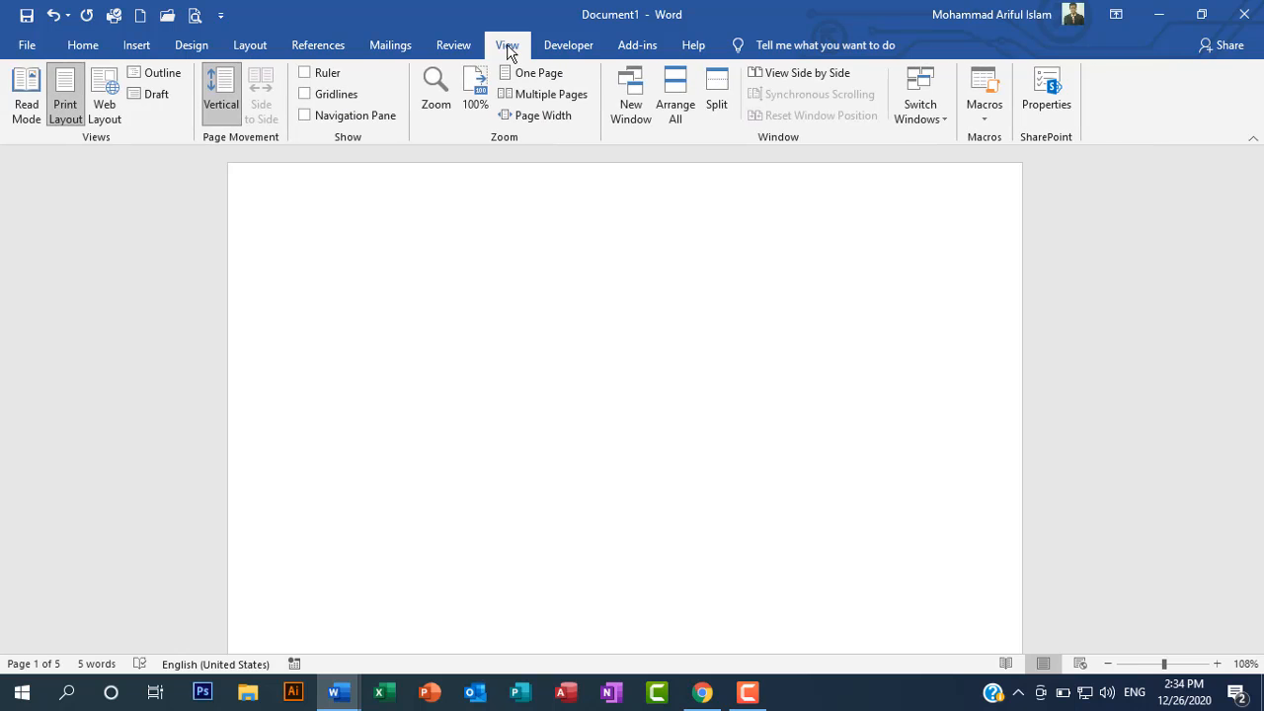
pyautogui.click(306, 73)
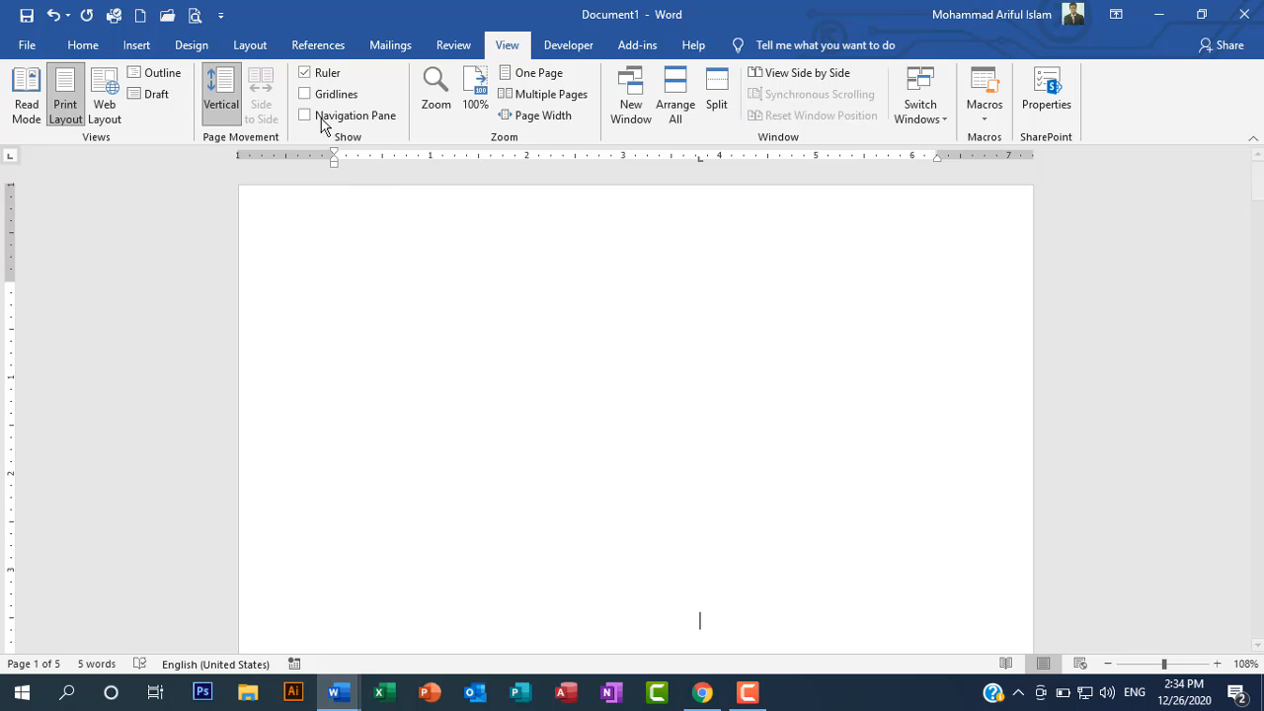
pyautogui.click(192, 50)
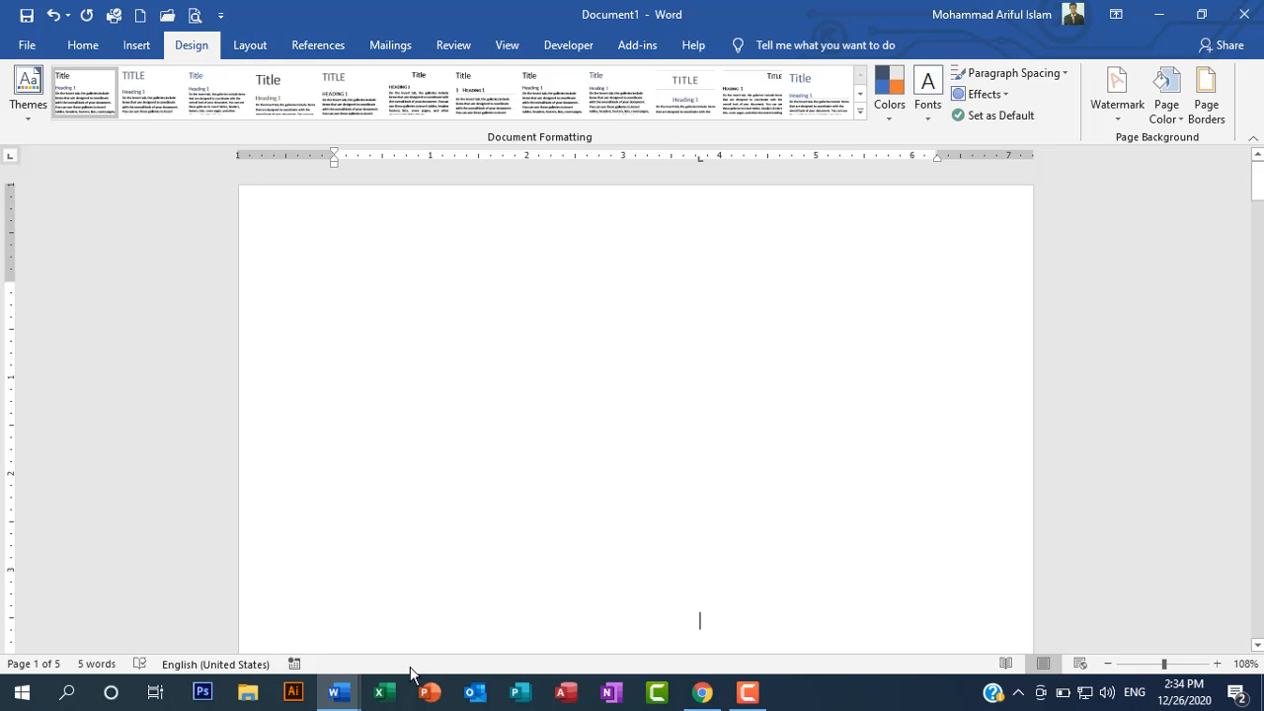
# Step: Switch to the open Basic Grammar document and look over the top of its first page
pyautogui.moveTo(335, 691)
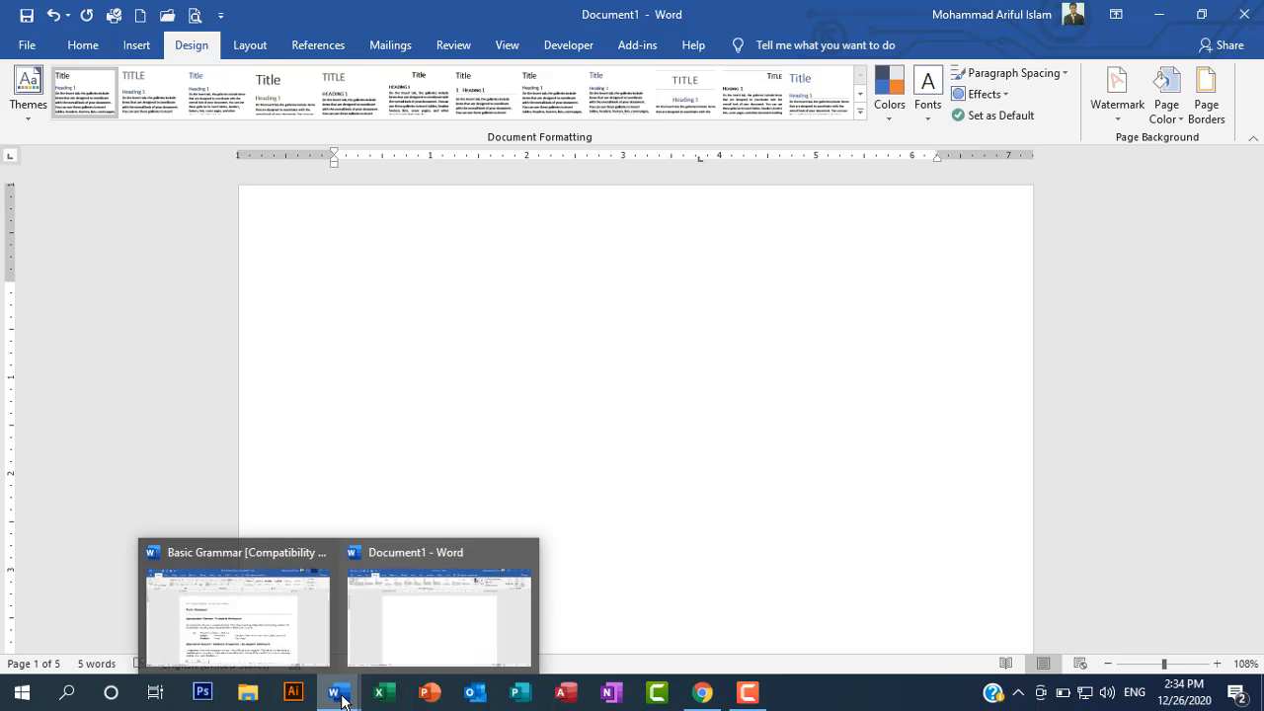
pyautogui.click(289, 634)
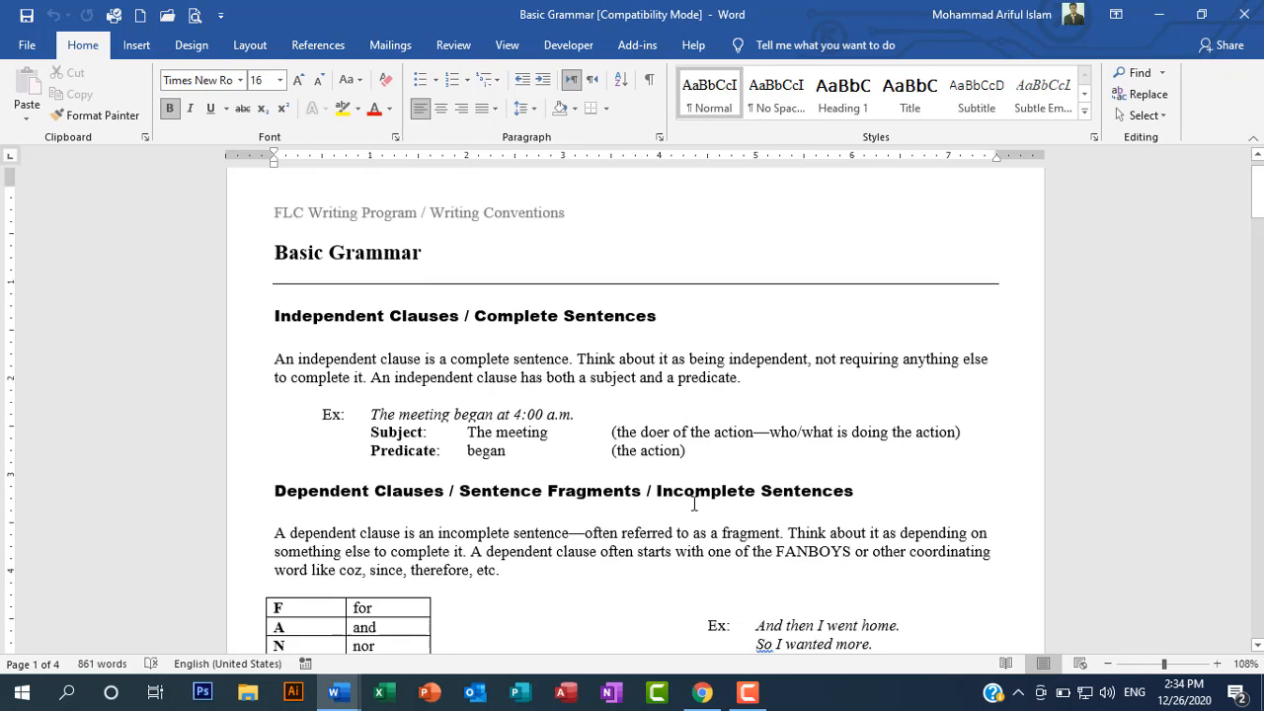
pyautogui.scroll(-4, 694, 504)
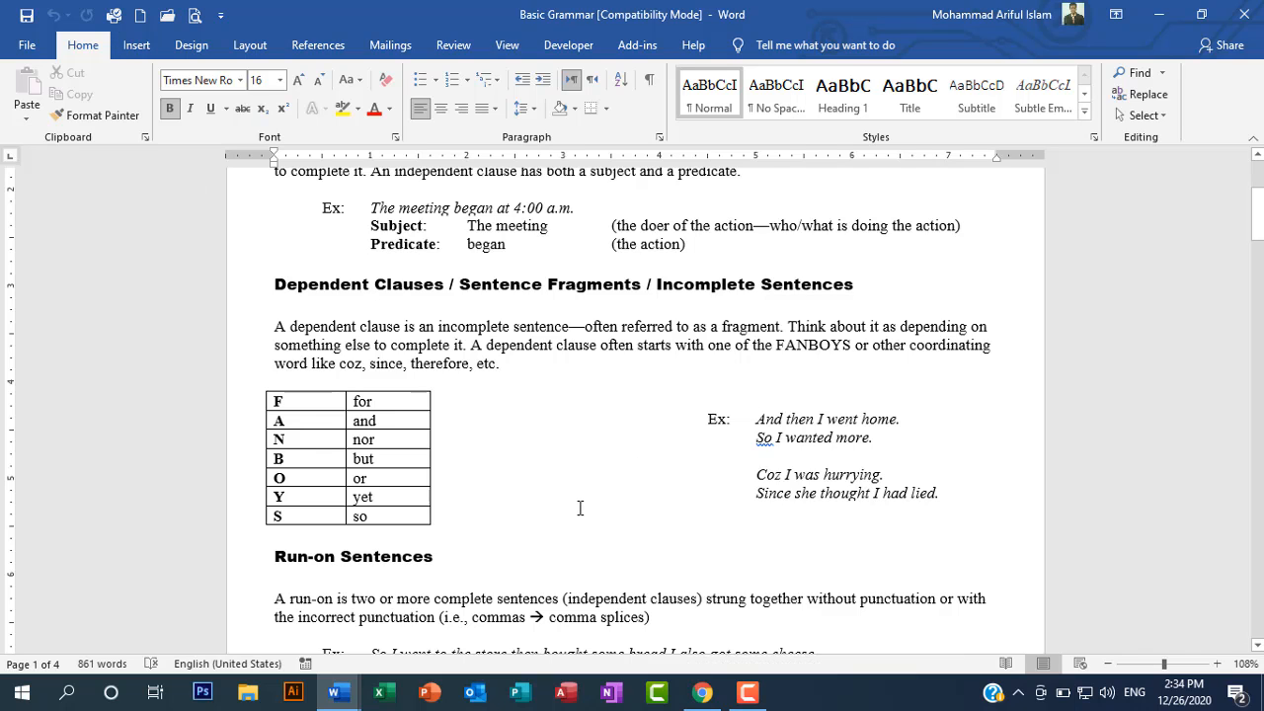
pyautogui.scroll(3, 581, 507)
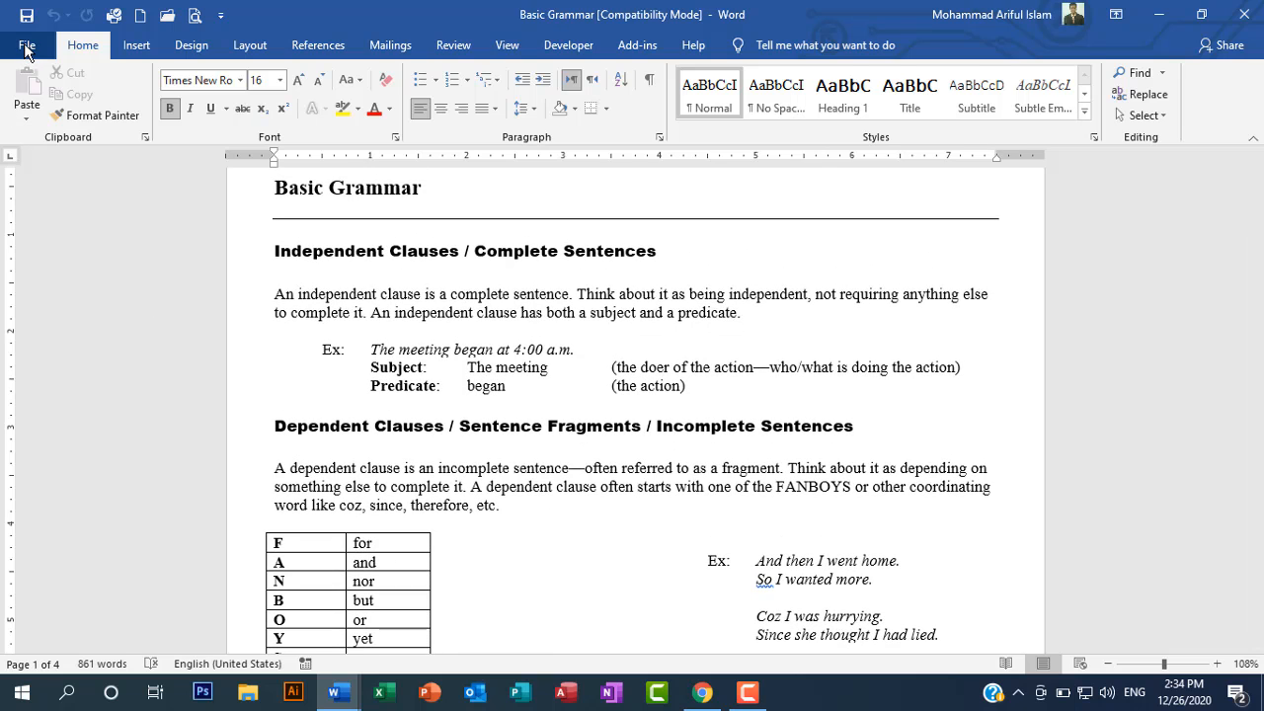
# Step: Examine the document's print settings and the margins, paper and layout options in Page Setup, and return to the document without changes
pyautogui.click(27, 46)
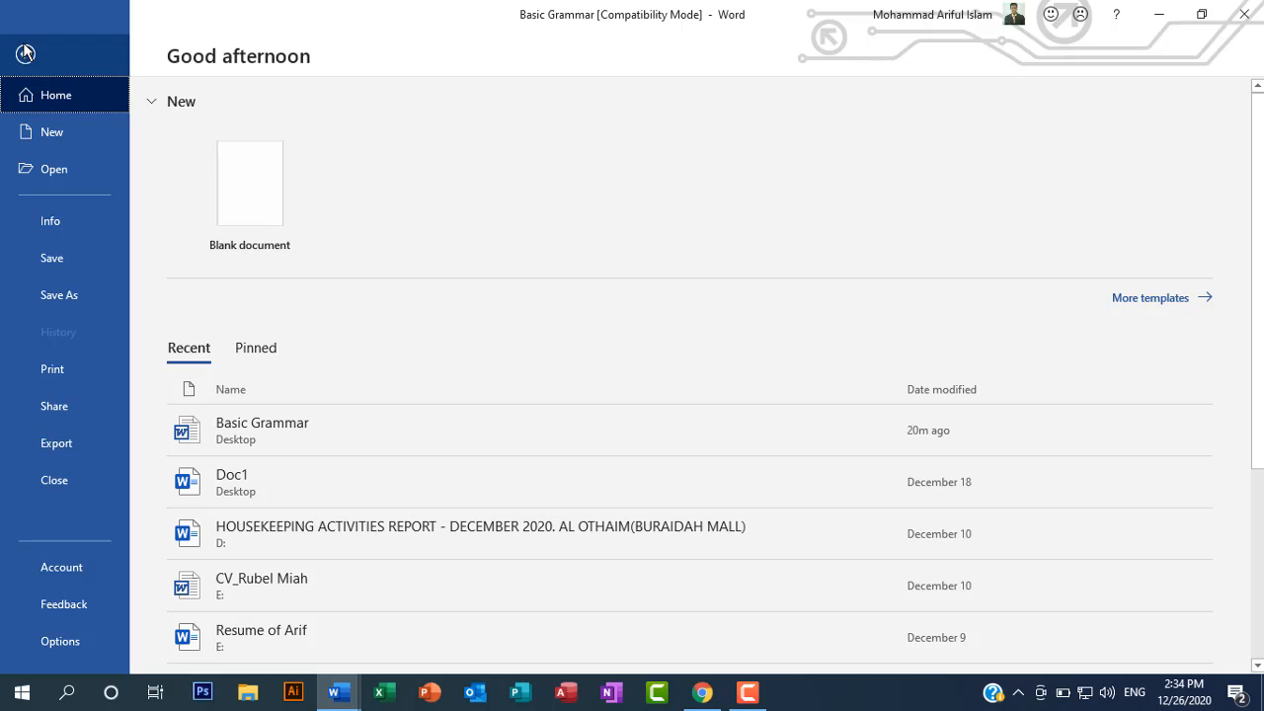
pyautogui.click(66, 368)
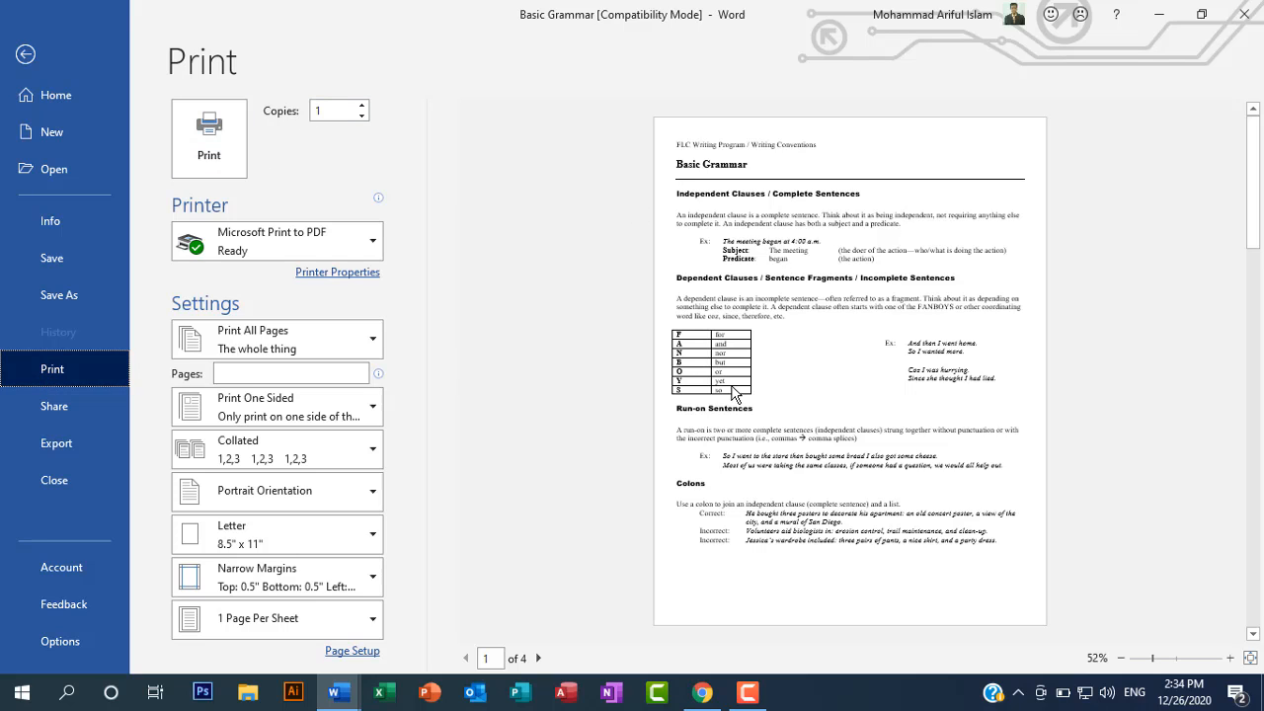
pyautogui.click(351, 652)
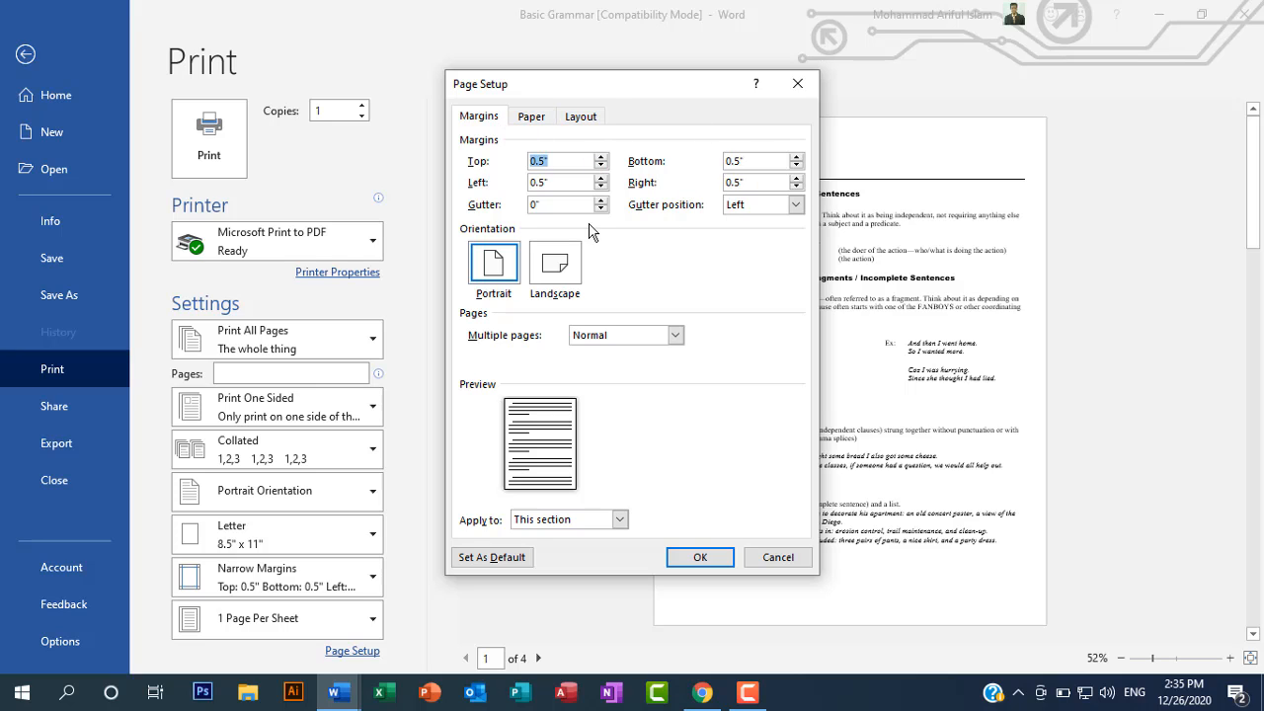
pyautogui.click(532, 116)
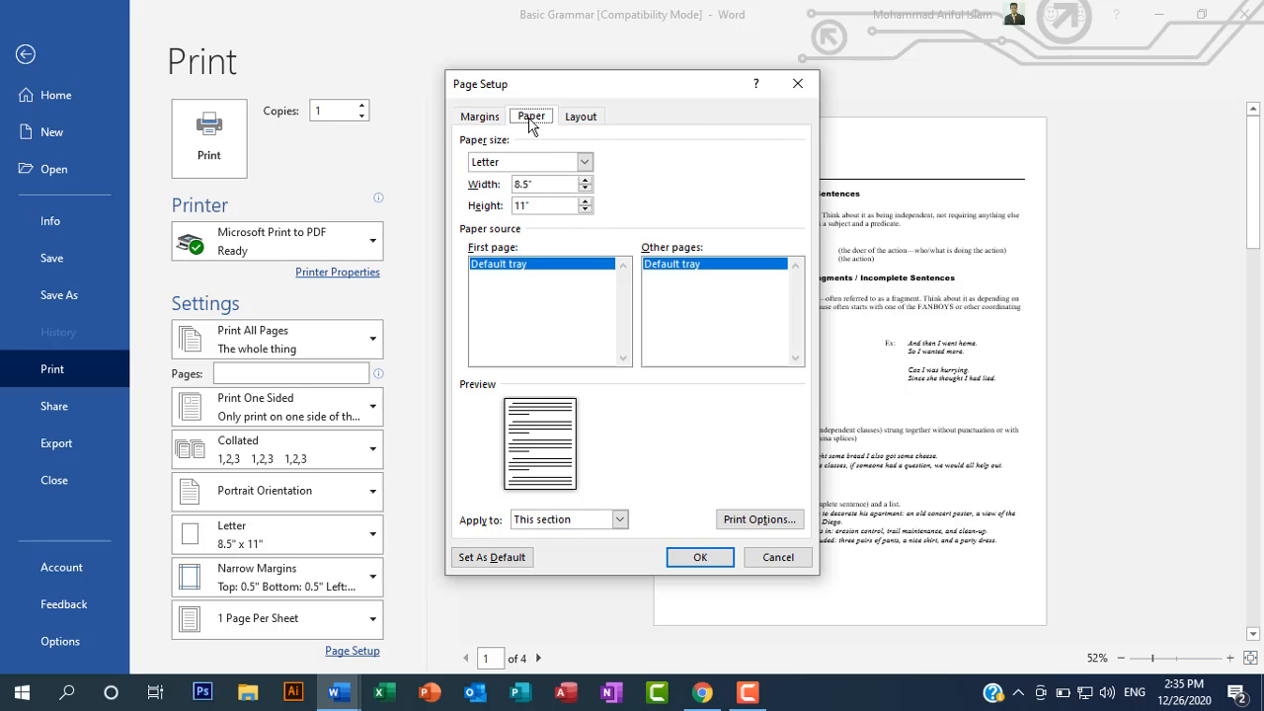
pyautogui.click(583, 120)
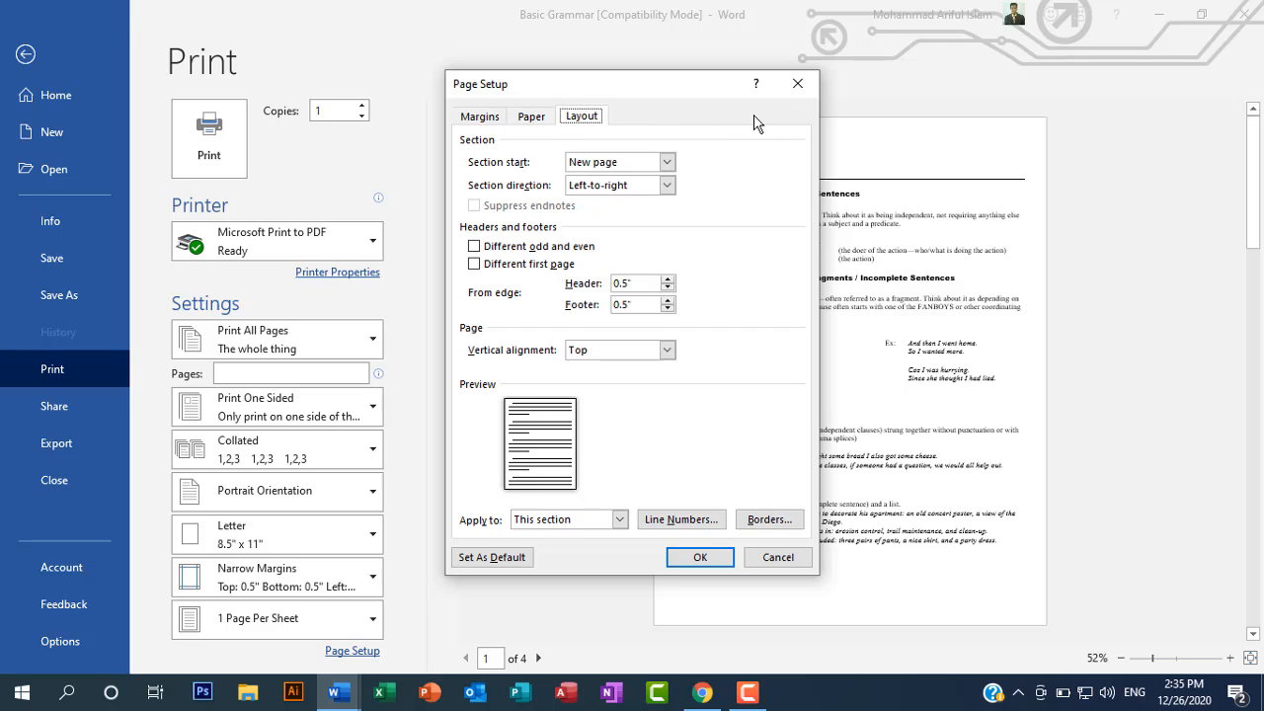
pyautogui.click(803, 89)
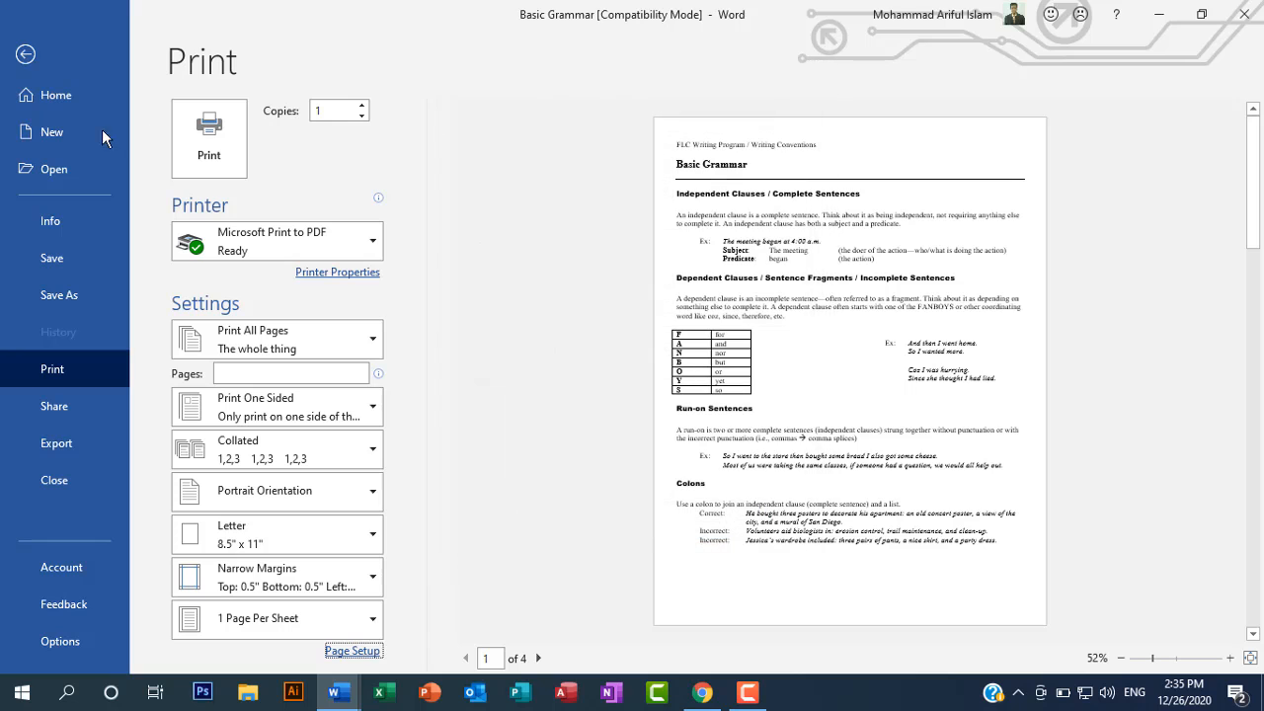
pyautogui.click(25, 57)
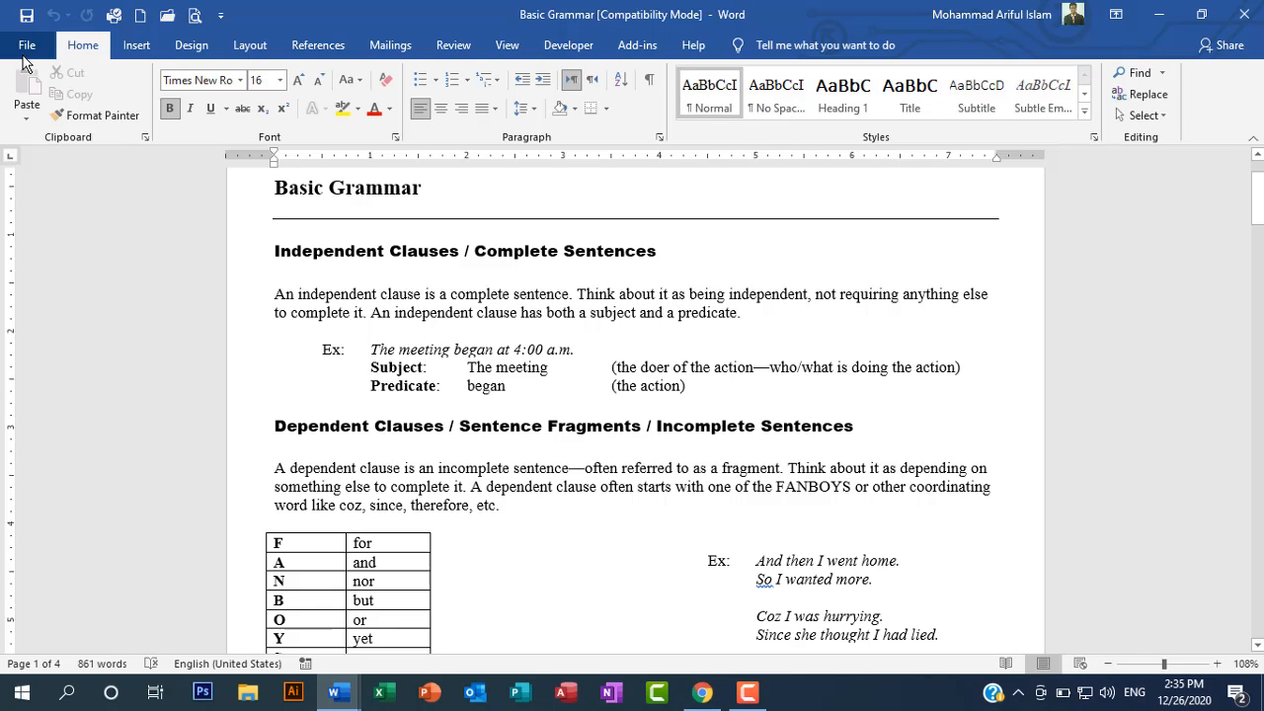
# Step: View the Basic Grammar document with Print Preview and Print, return to editing and look over page 1
pyautogui.click(193, 16)
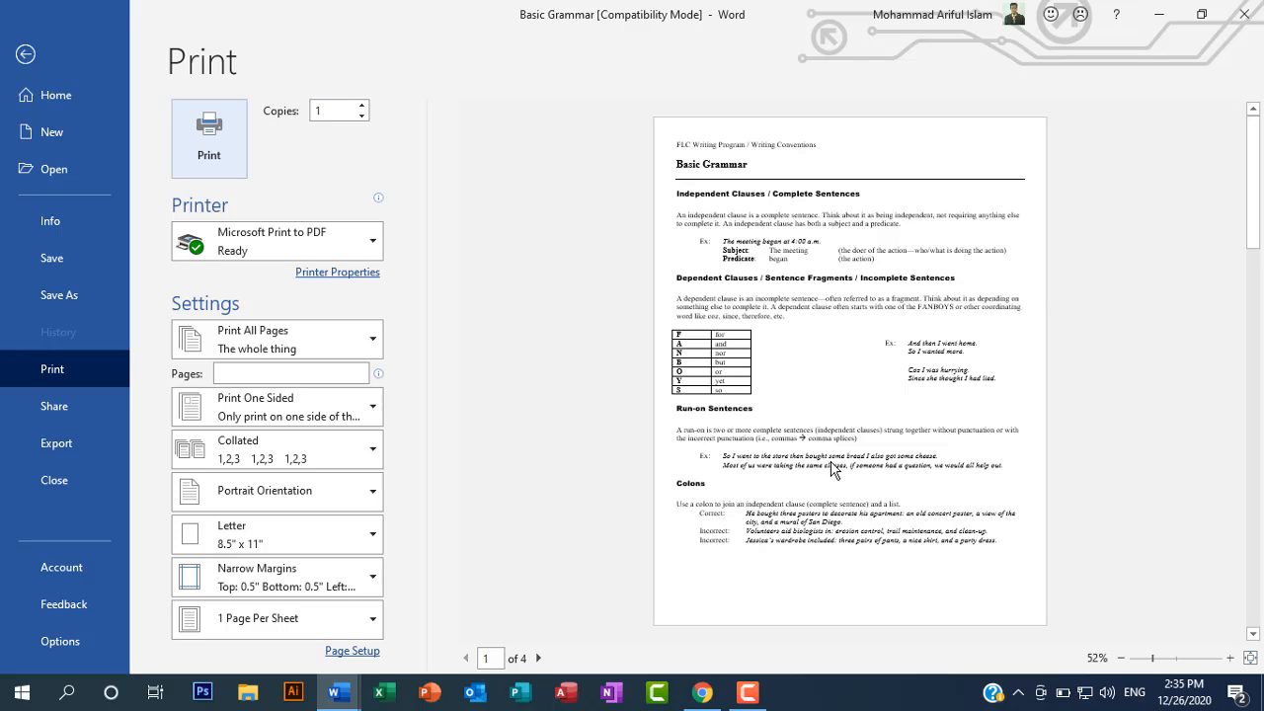
pyautogui.click(29, 56)
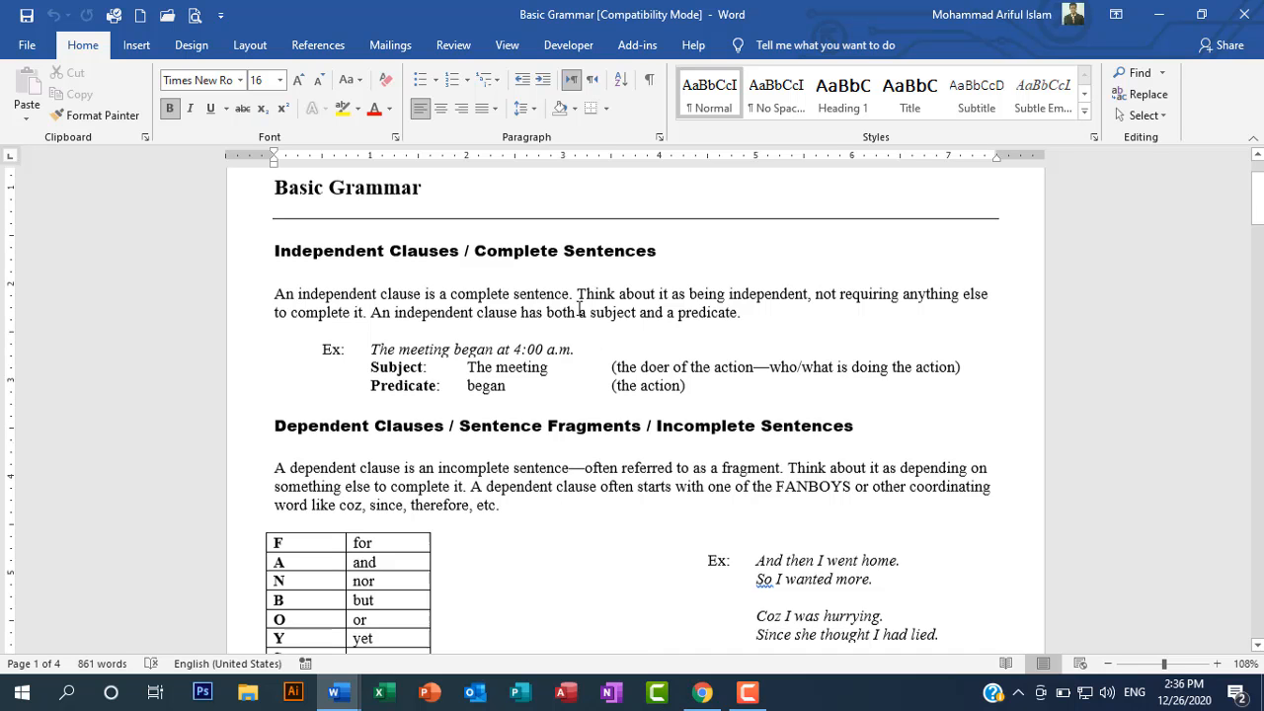
pyautogui.scroll(-4, 579, 309)
pyautogui.scroll(-4, 579, 309)
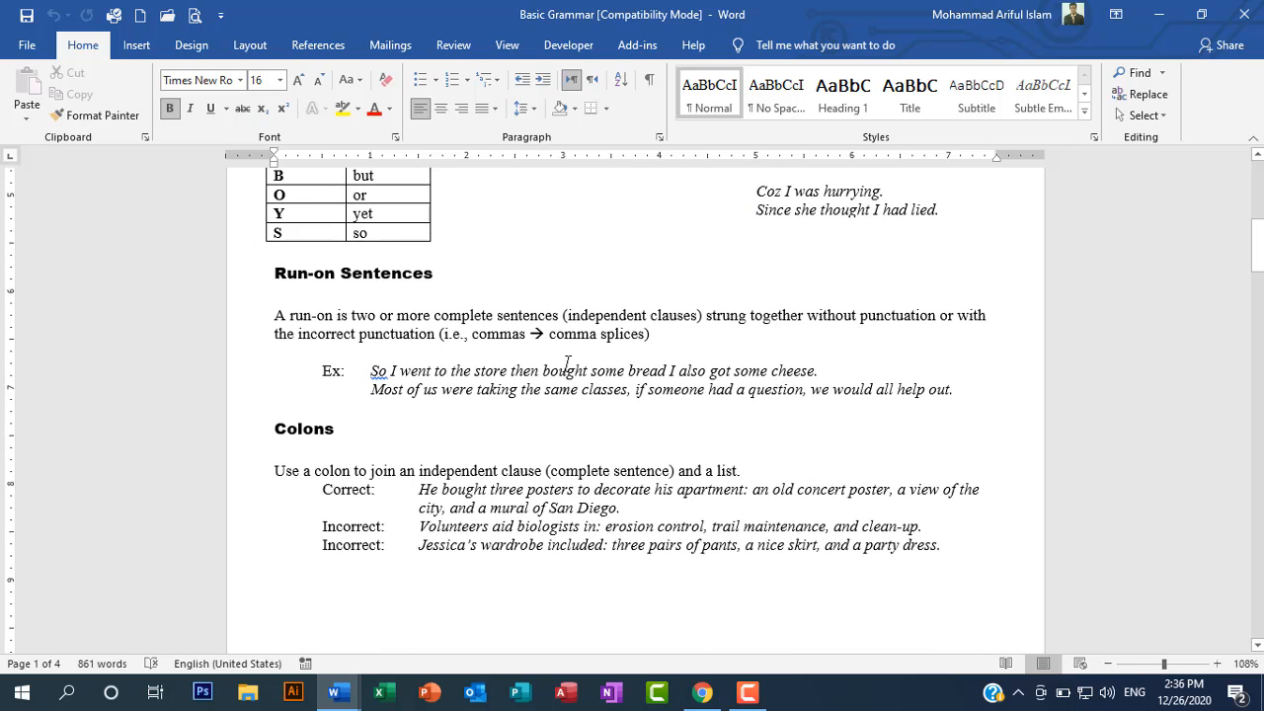
pyautogui.scroll(12, 556, 334)
pyautogui.scroll(-13, 558, 337)
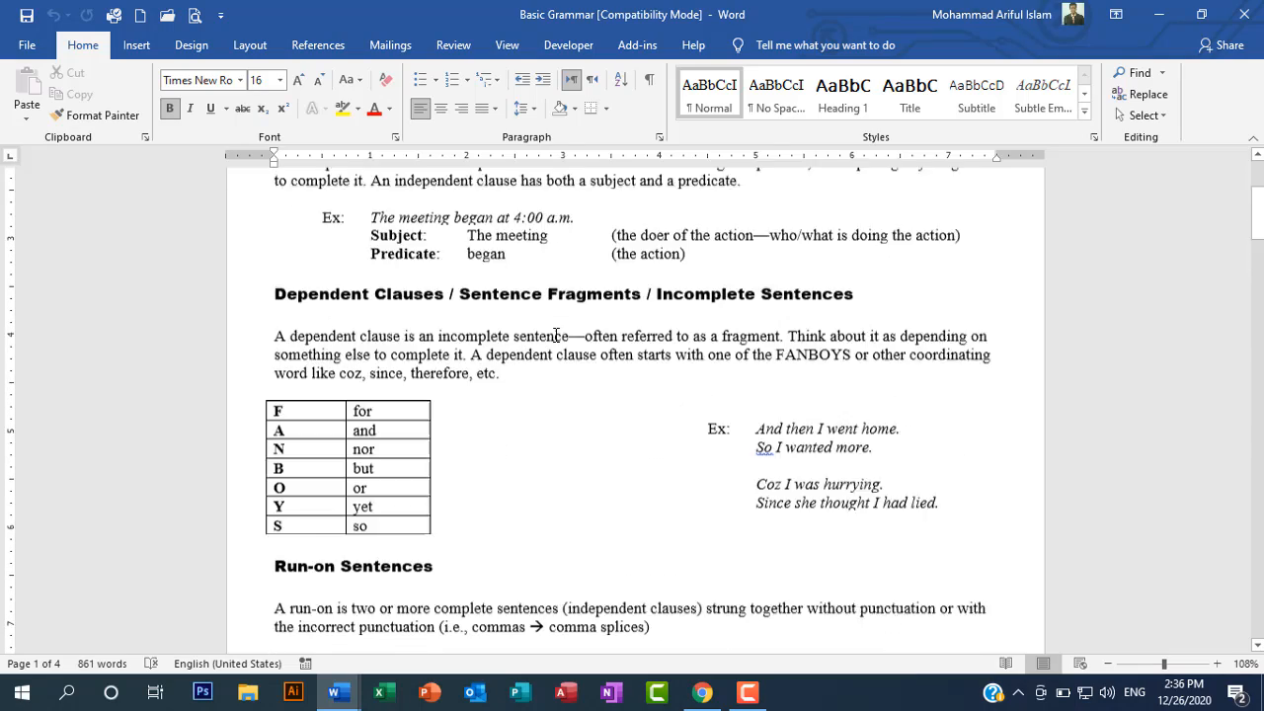
# Step: Search the Basic Grammar document for the word "old", look over the matches and close the search results
pyautogui.scroll(-1, 558, 337)
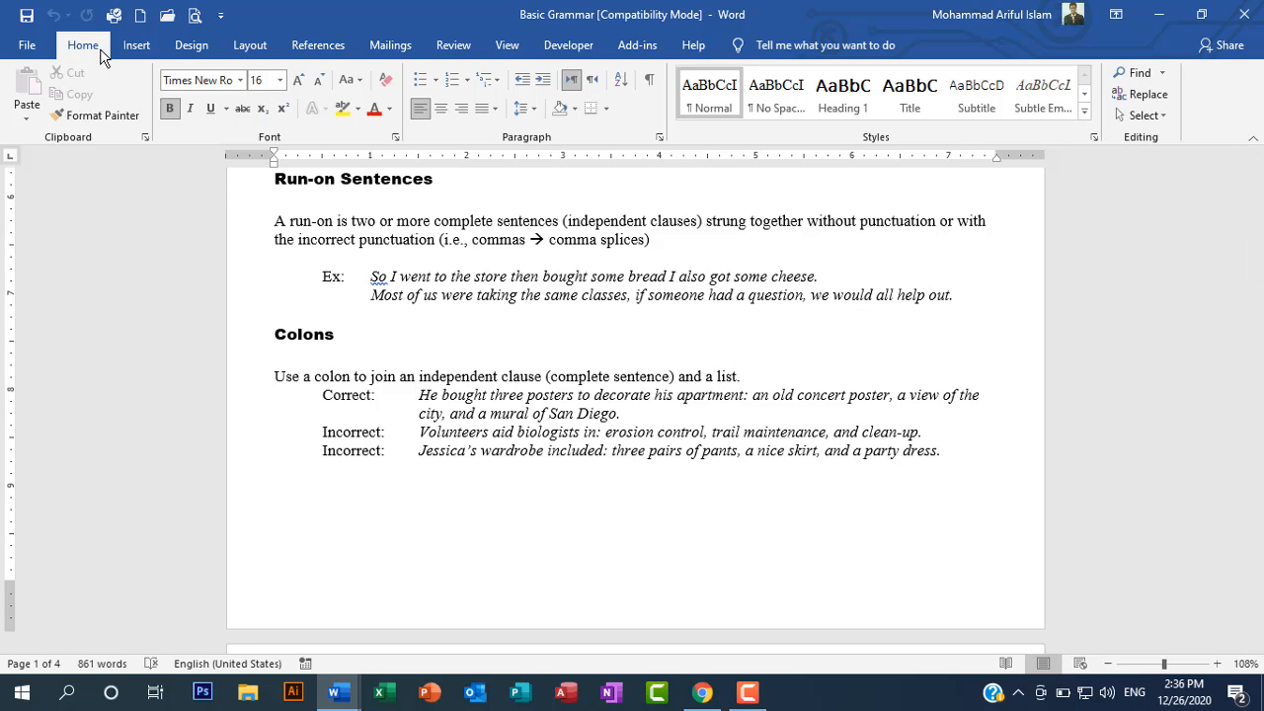
pyautogui.click(1163, 77)
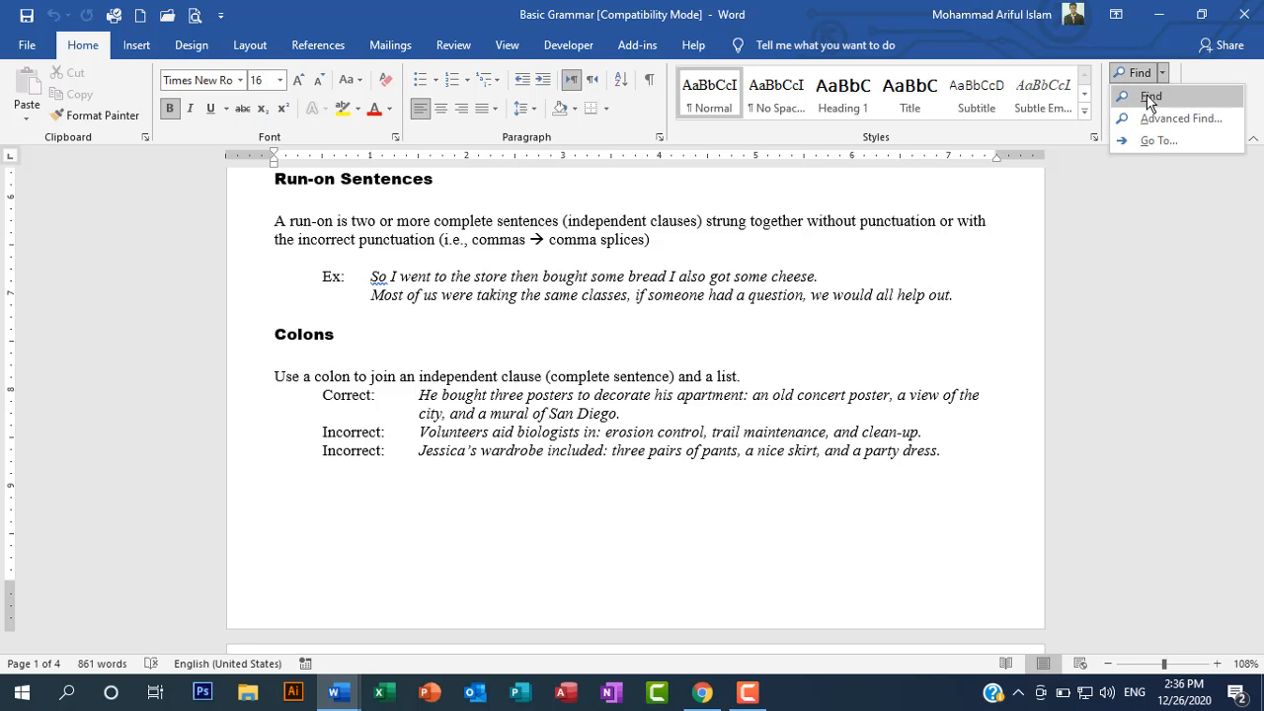
pyautogui.click(1147, 94)
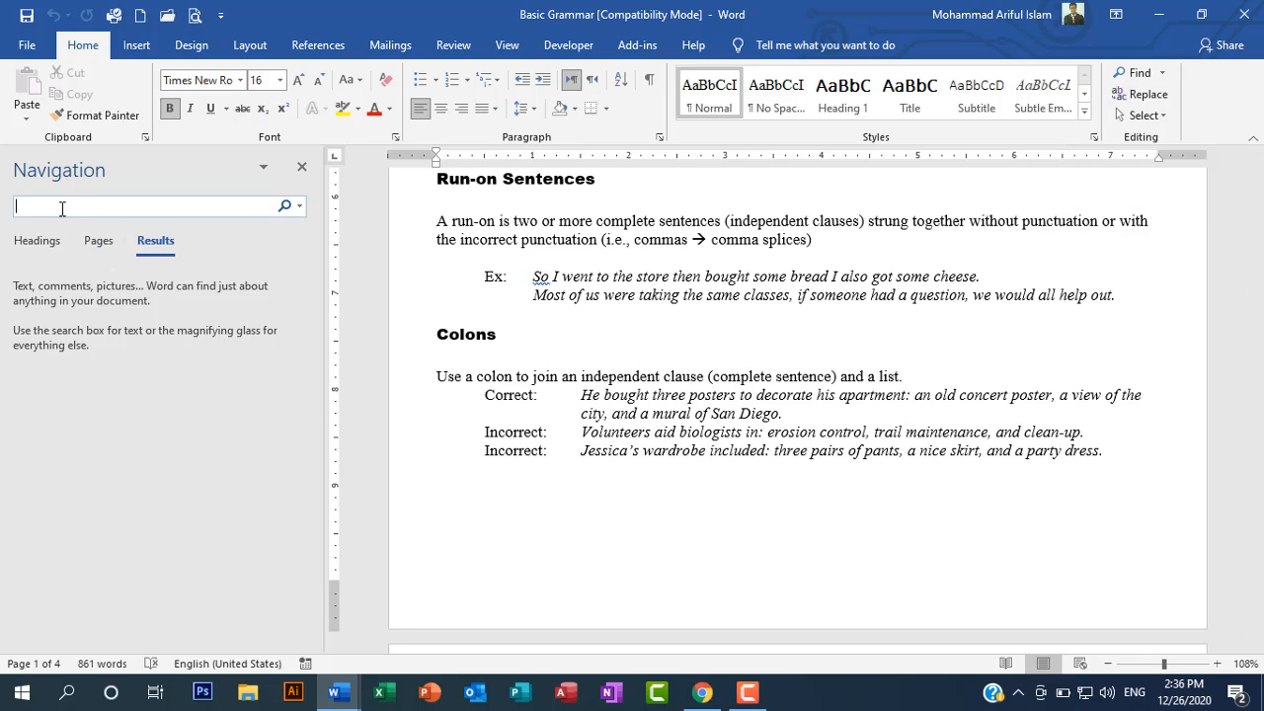
pyautogui.write('jold')
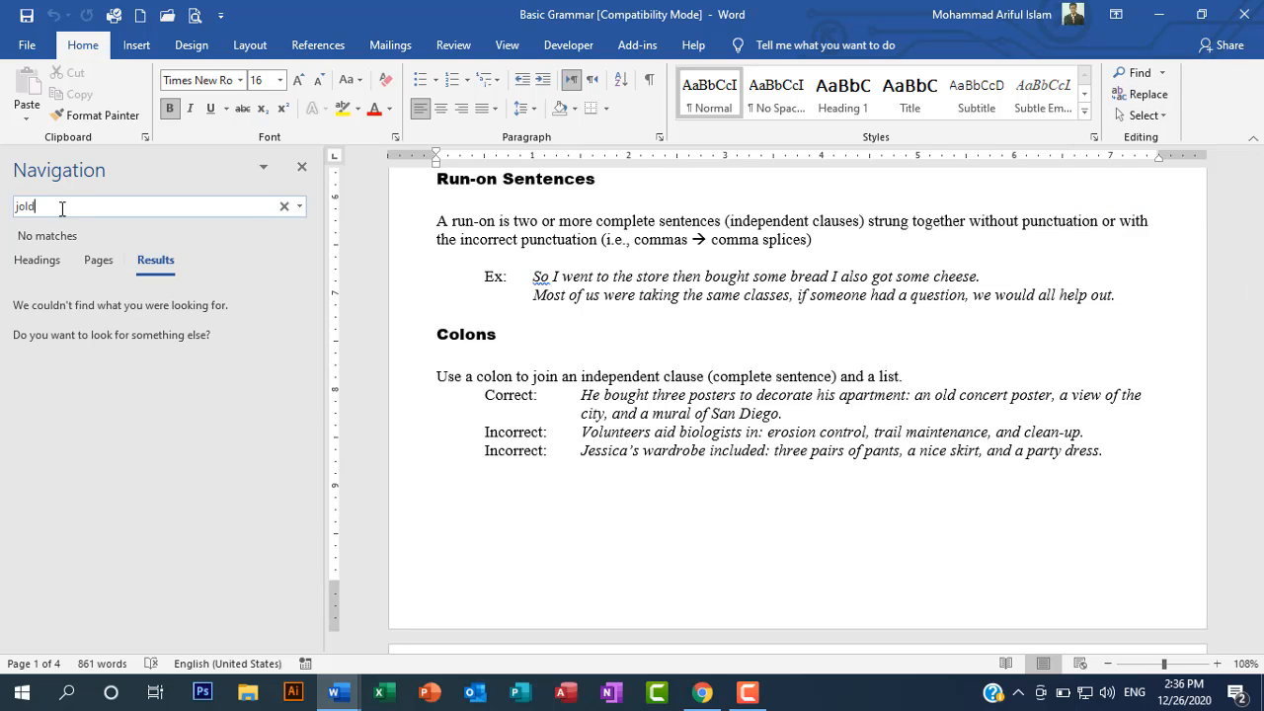
pyautogui.press('BackSpace')
pyautogui.press('BackSpace')
pyautogui.press('BackSpace')
pyautogui.press('BackSpace')
pyautogui.write('old')
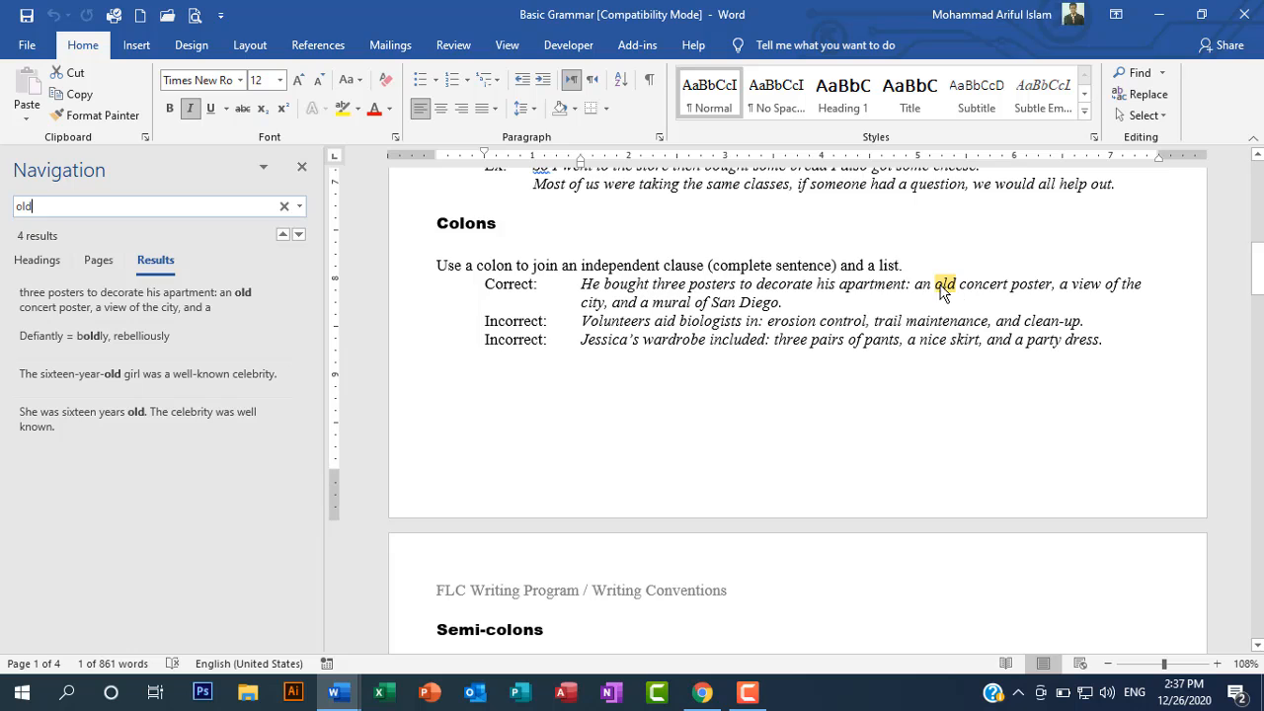
pyautogui.click(186, 46)
pyautogui.click(143, 45)
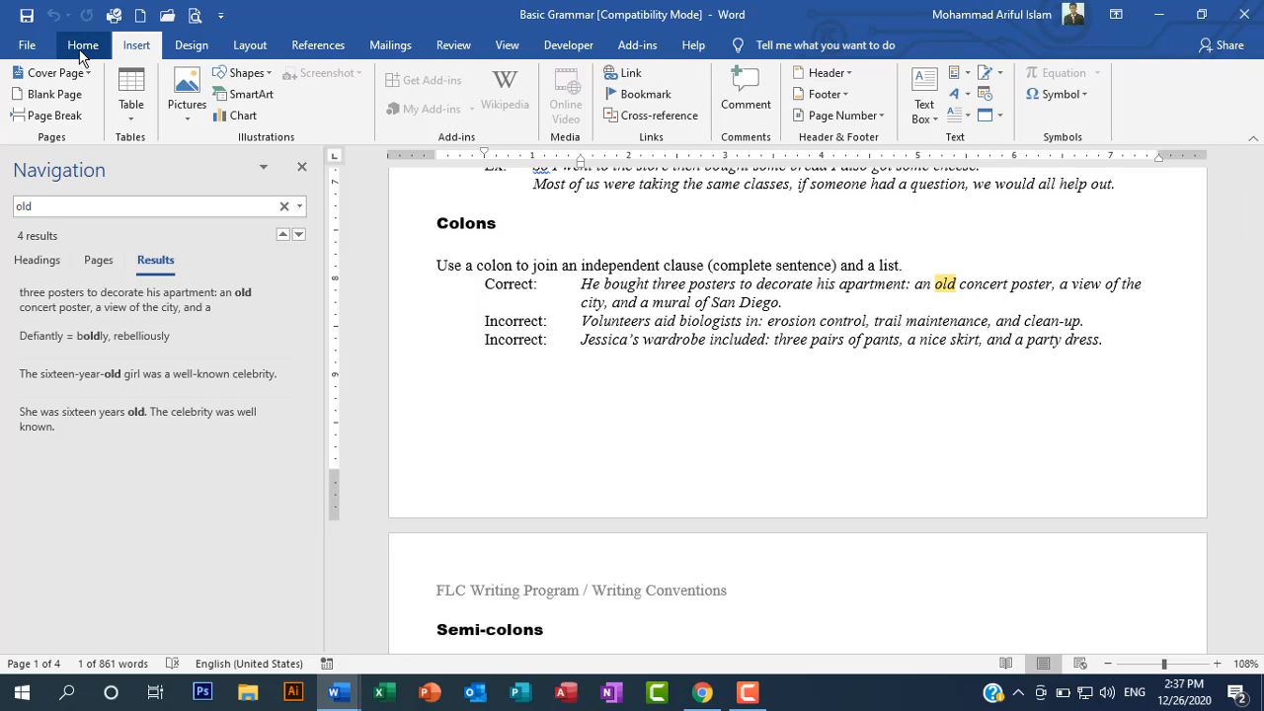
pyautogui.click(303, 168)
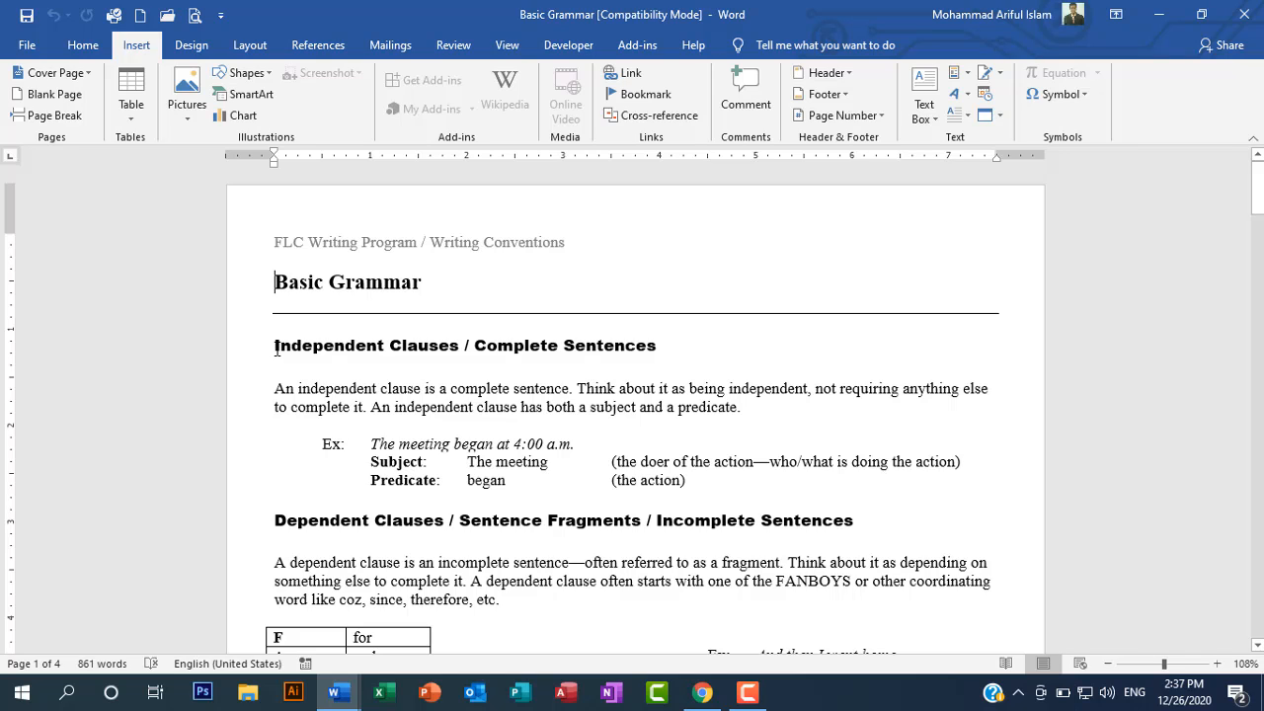
# Step: Insert a chart below the independent clause paragraph and move its datasheet beside the chart, clear of the text
pyautogui.moveTo(275, 388); pyautogui.dragTo(751, 409)
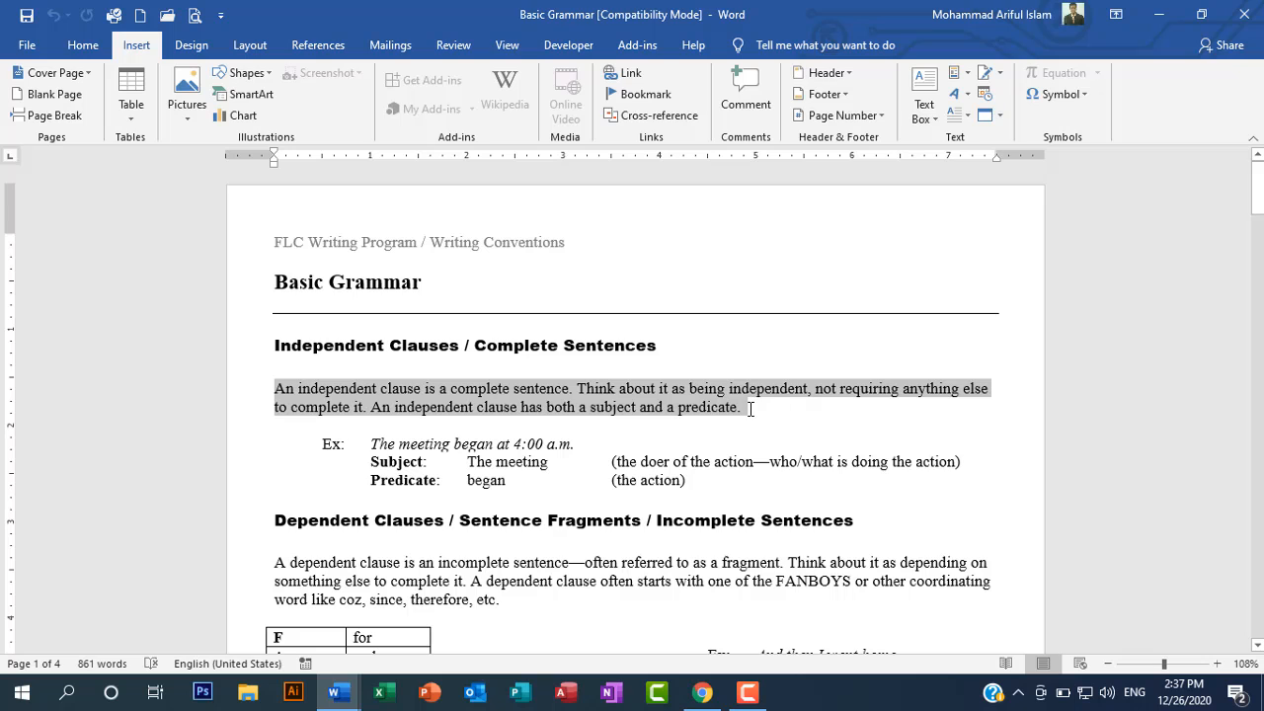
pyautogui.click(83, 46)
pyautogui.click(136, 46)
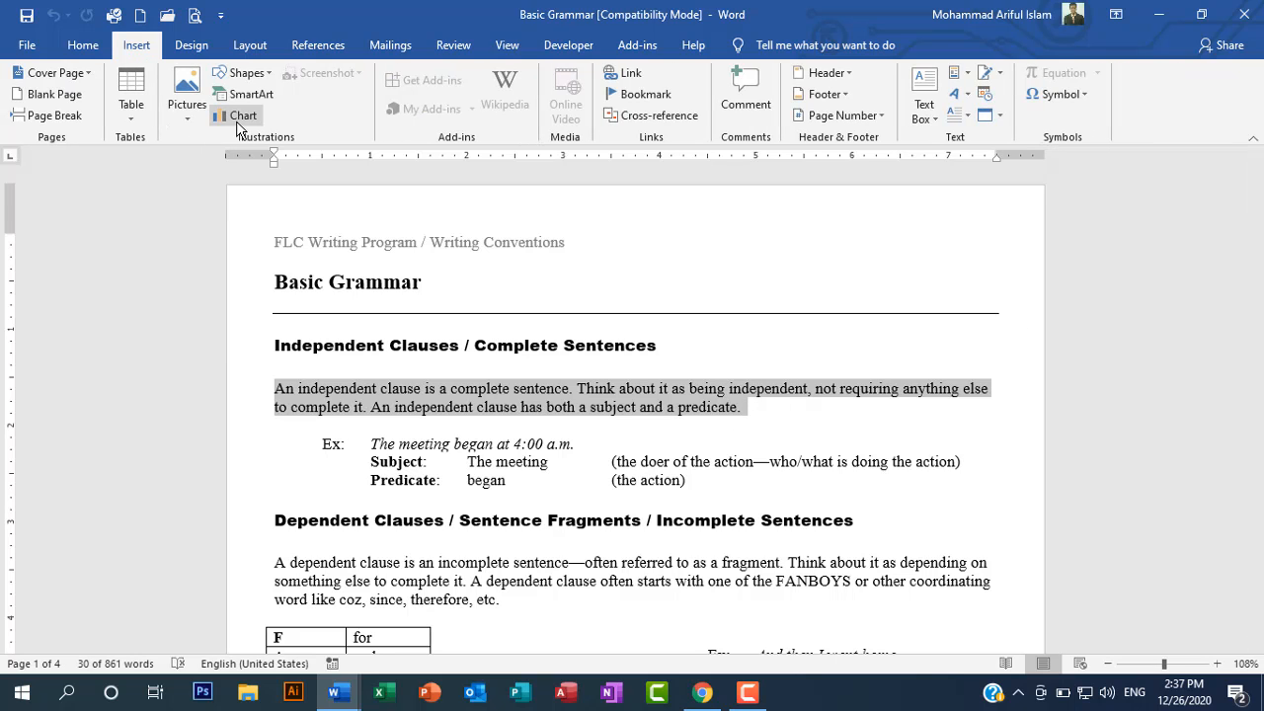
pyautogui.click(237, 120)
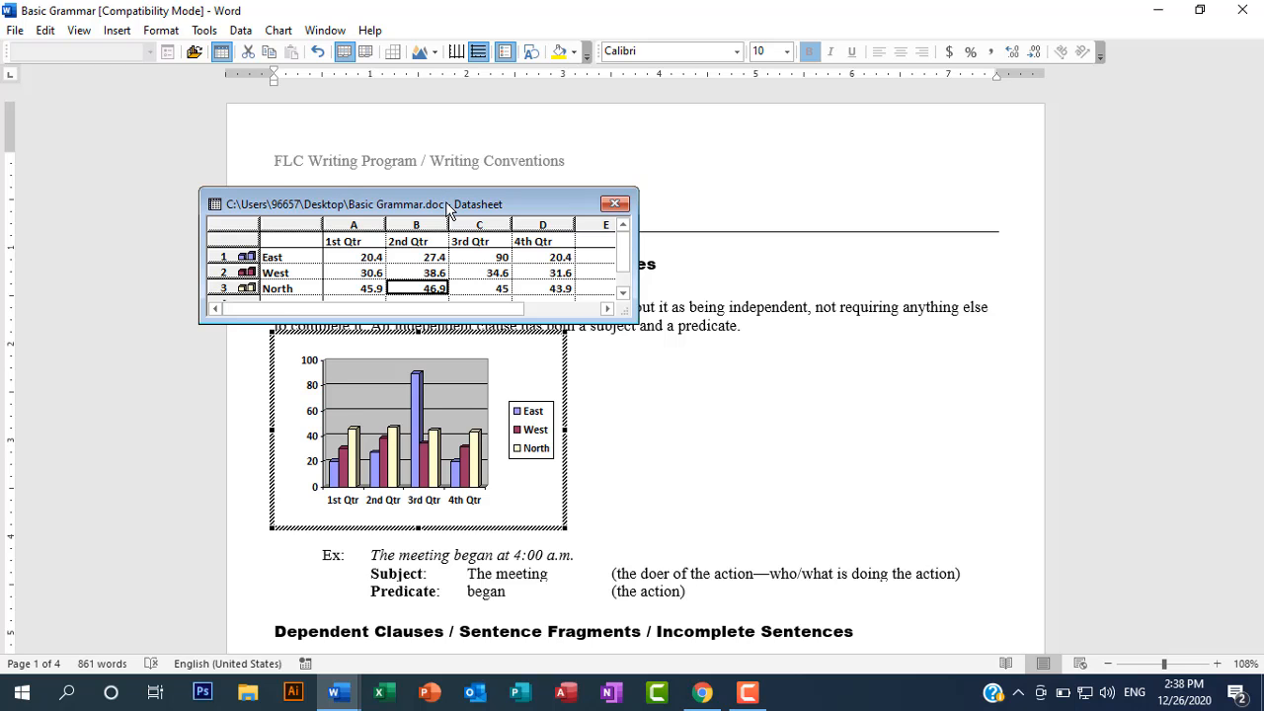
pyautogui.moveTo(447, 207); pyautogui.dragTo(814, 387)
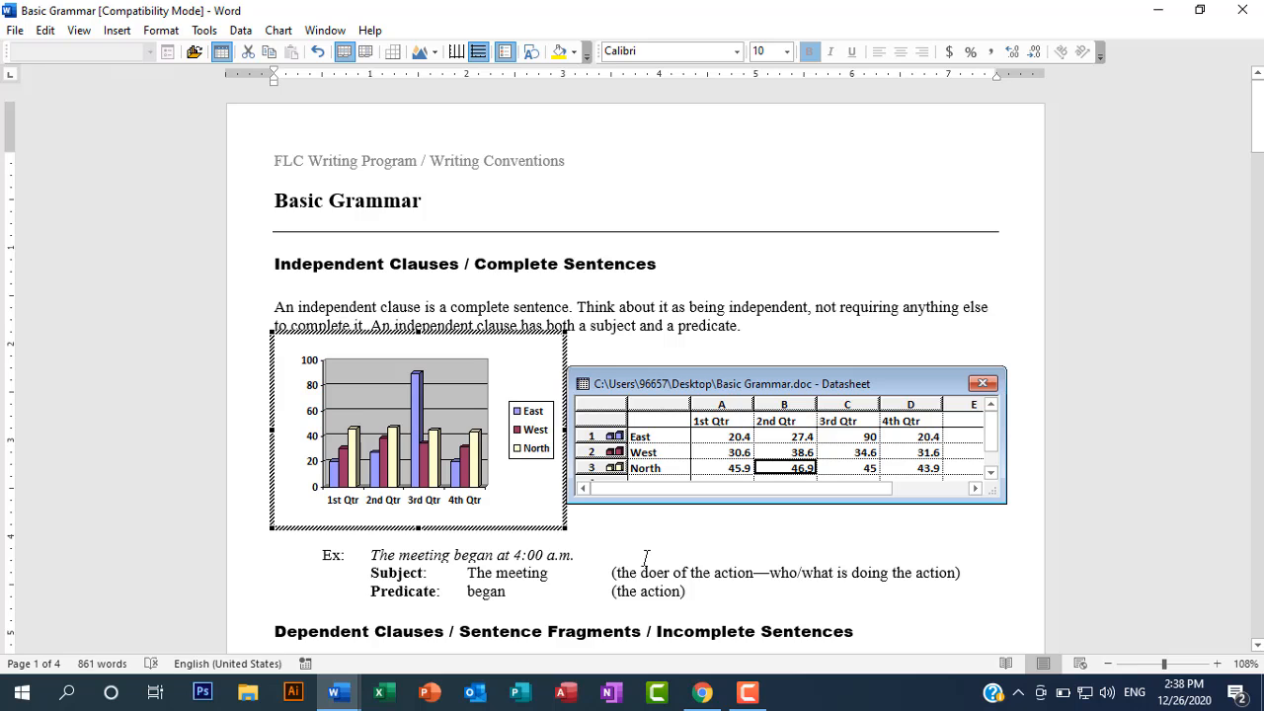
# Step: Set the East value for 1st Qtr to 25822 in the chart's datasheet and minimise the Basic Grammar document
pyautogui.click(722, 436)
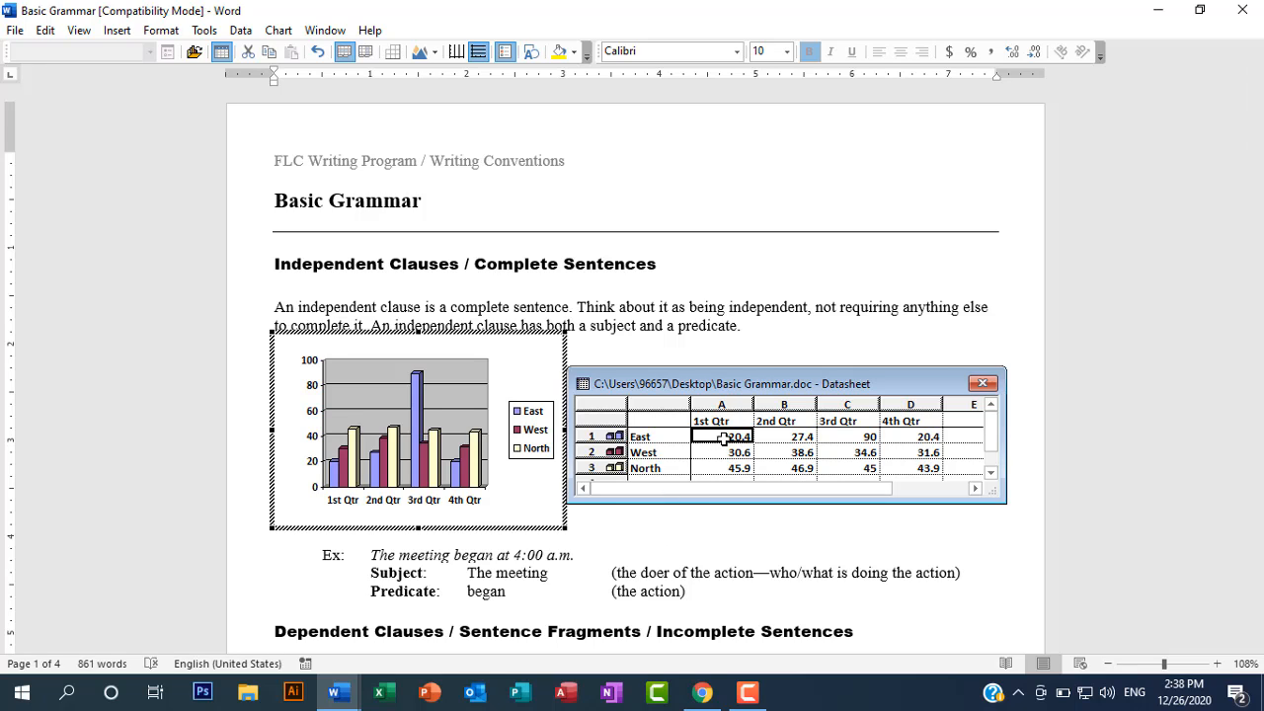
pyautogui.write('2582')
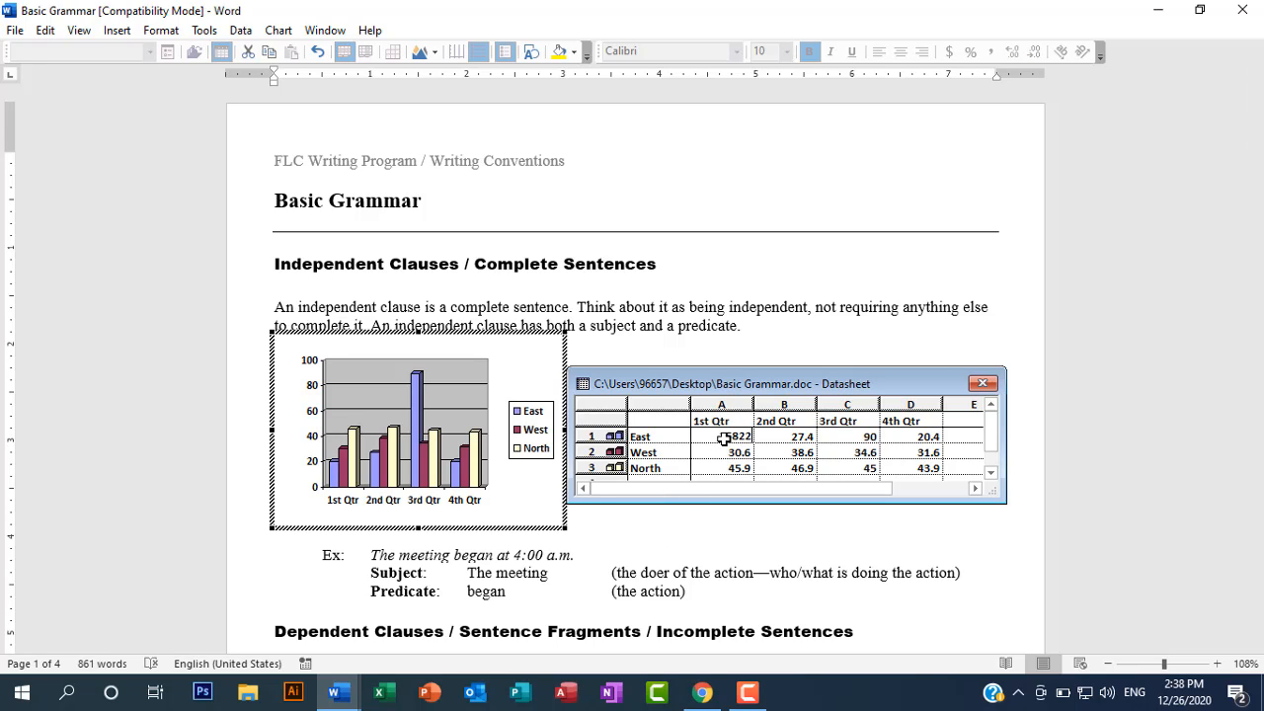
pyautogui.write('2')
pyautogui.click(862, 468)
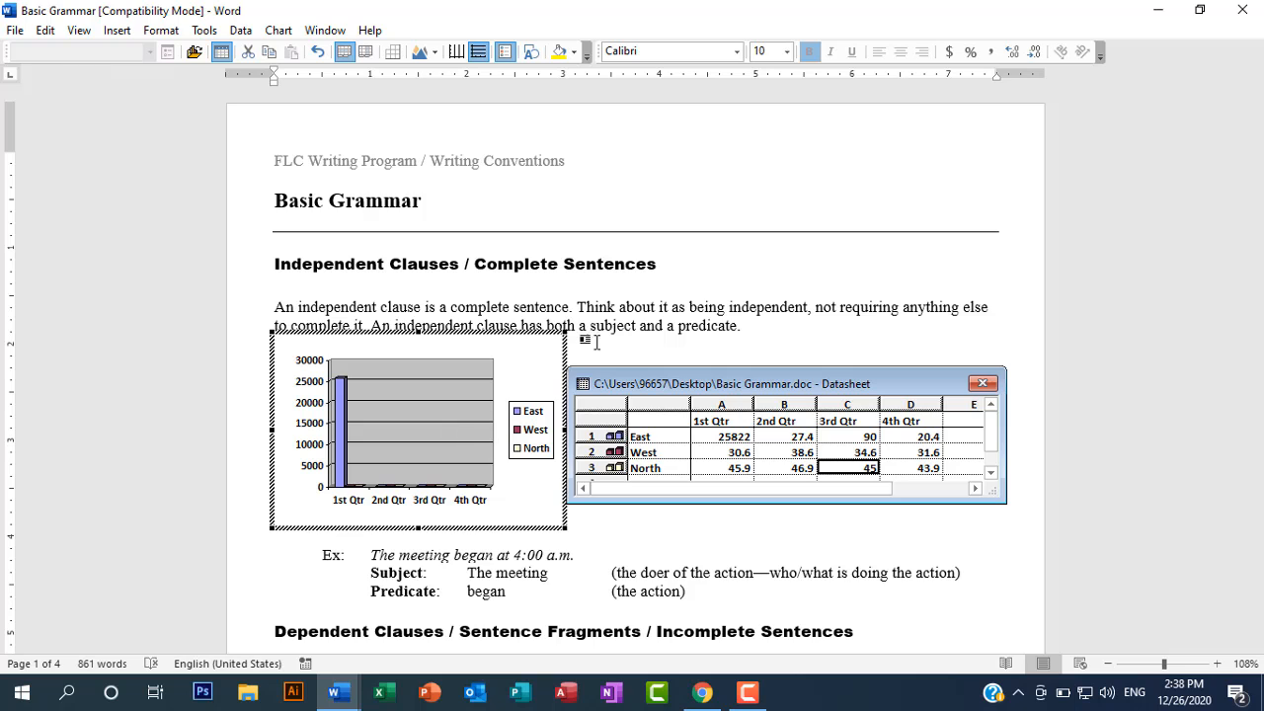
pyautogui.click(1152, 12)
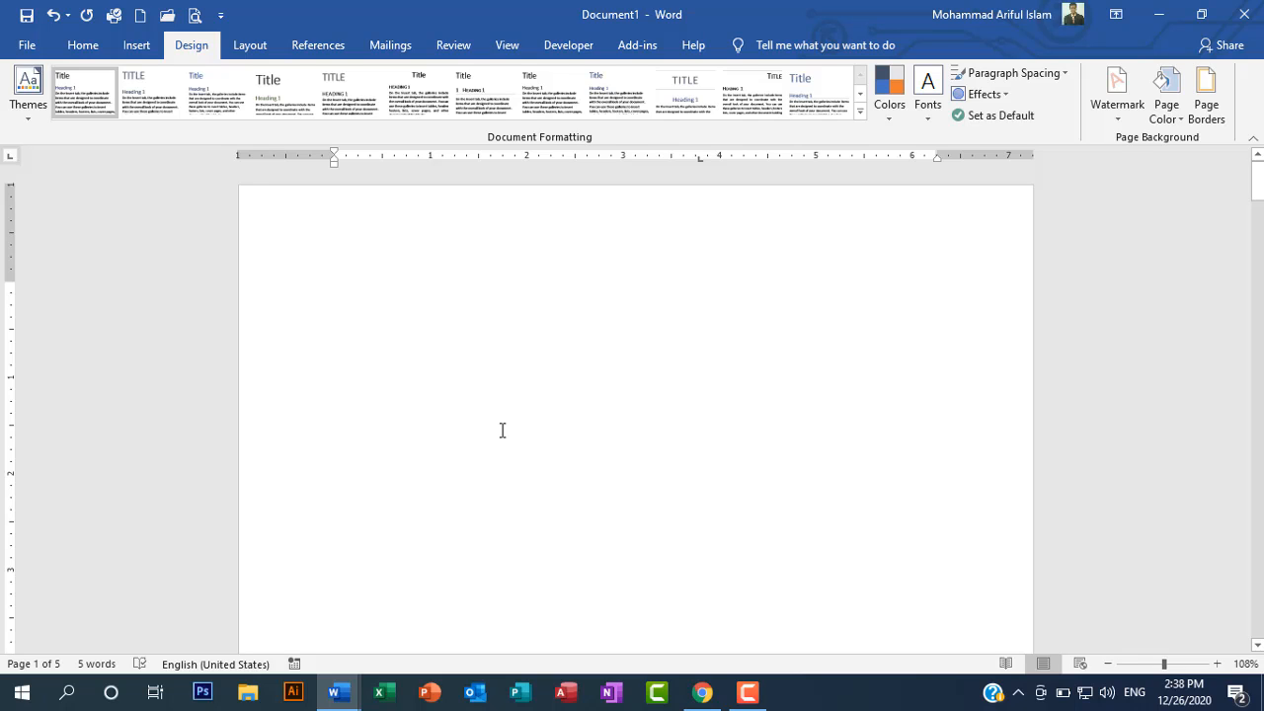
pyautogui.click(748, 694)
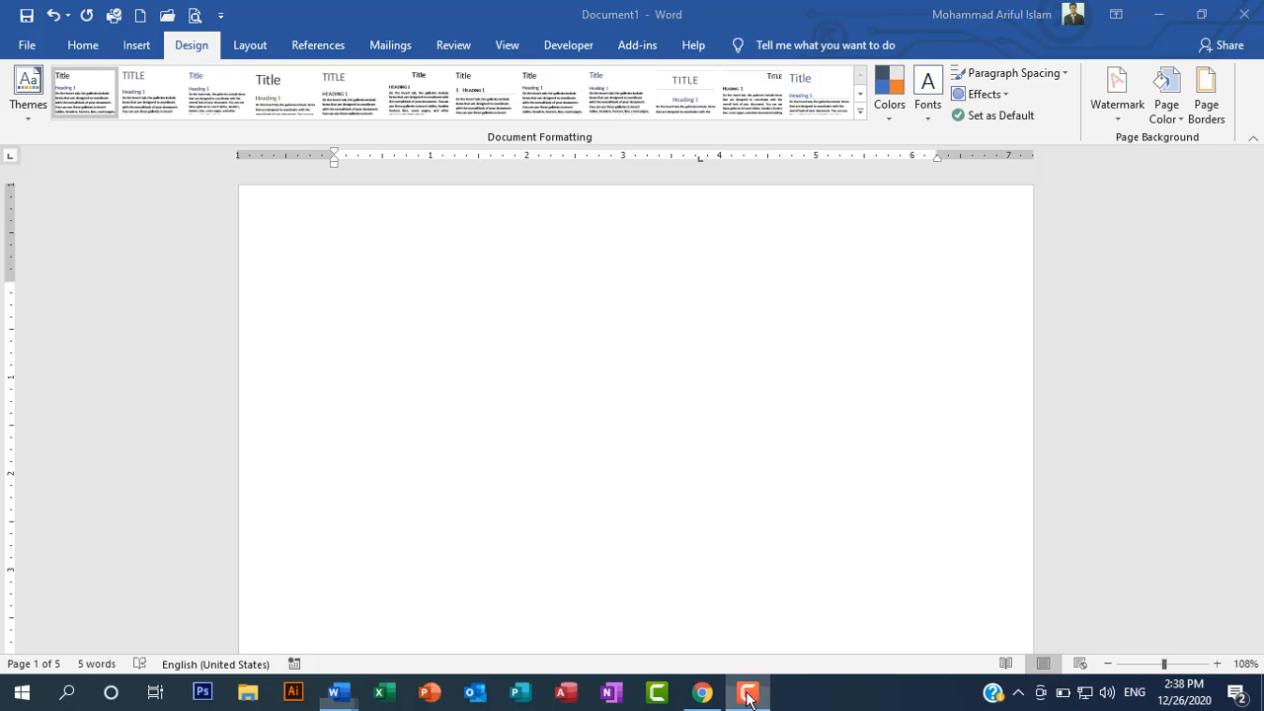